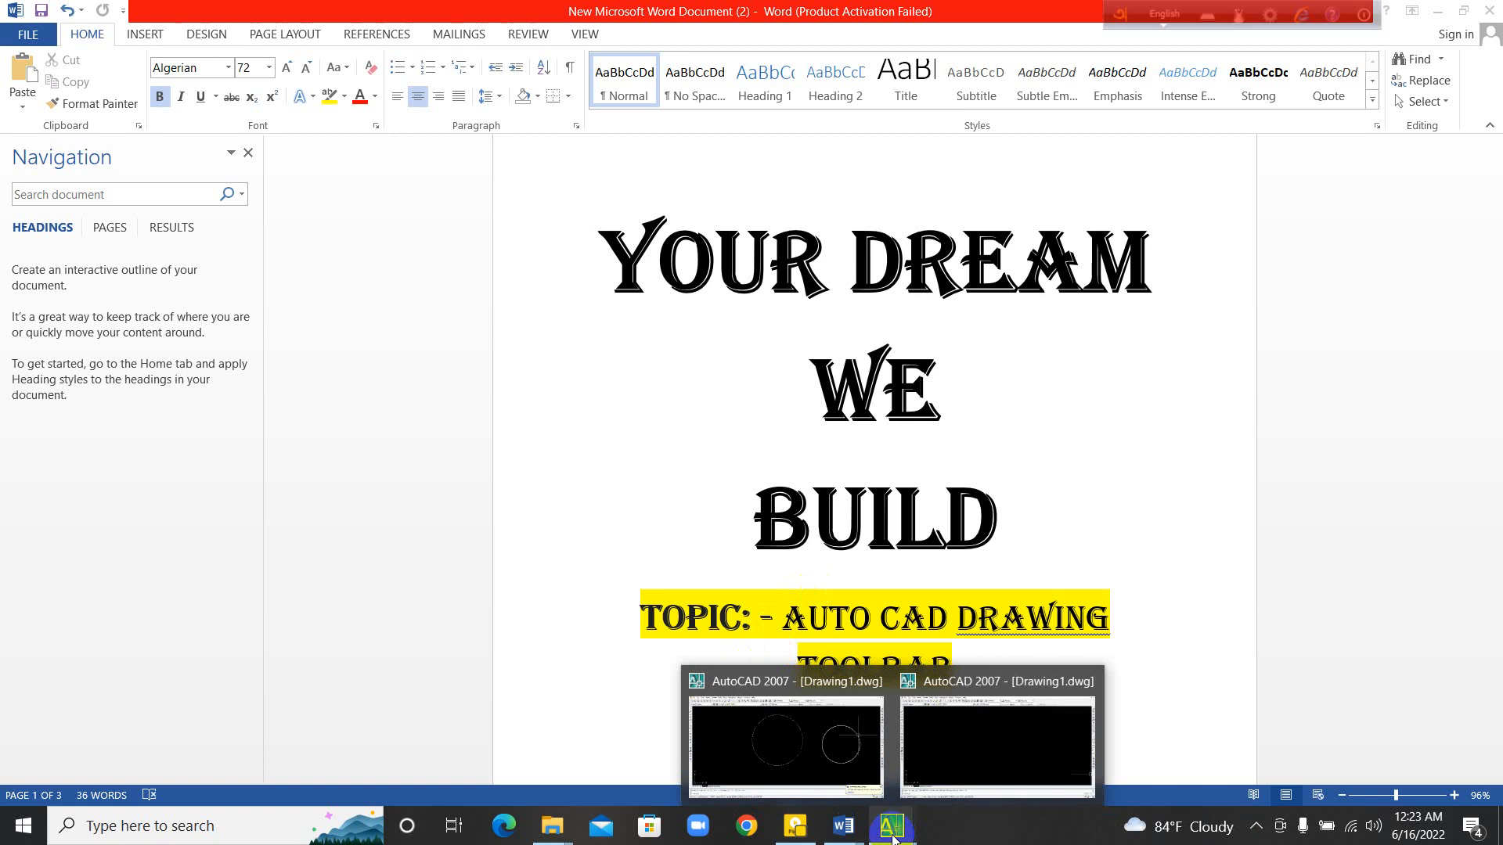
Step: Switch to the empty AutoCAD 2007 drawing
left_click(931, 744)
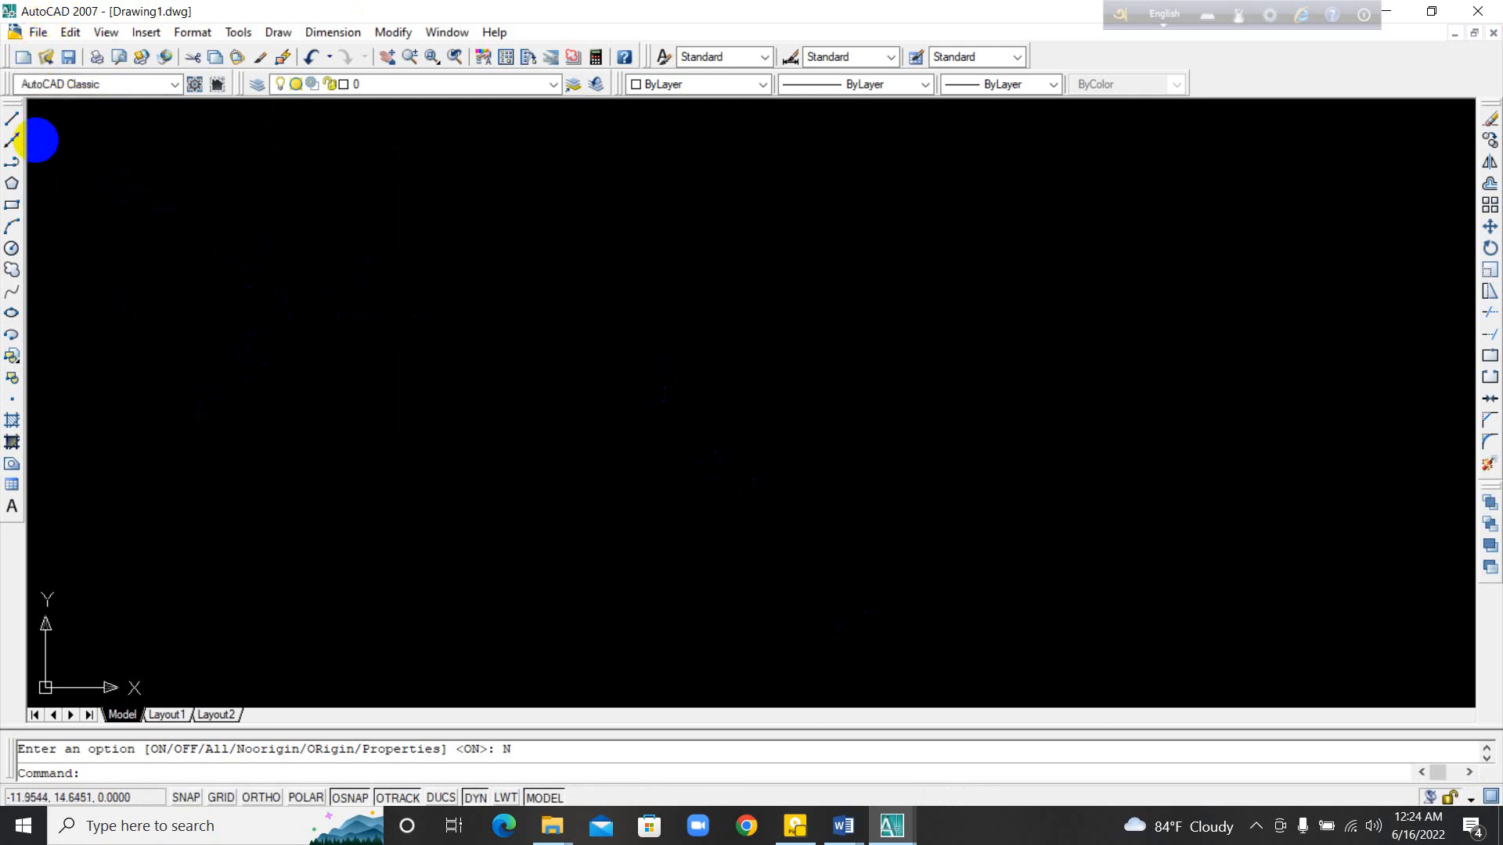
scroll(383, 258, "down", 2)
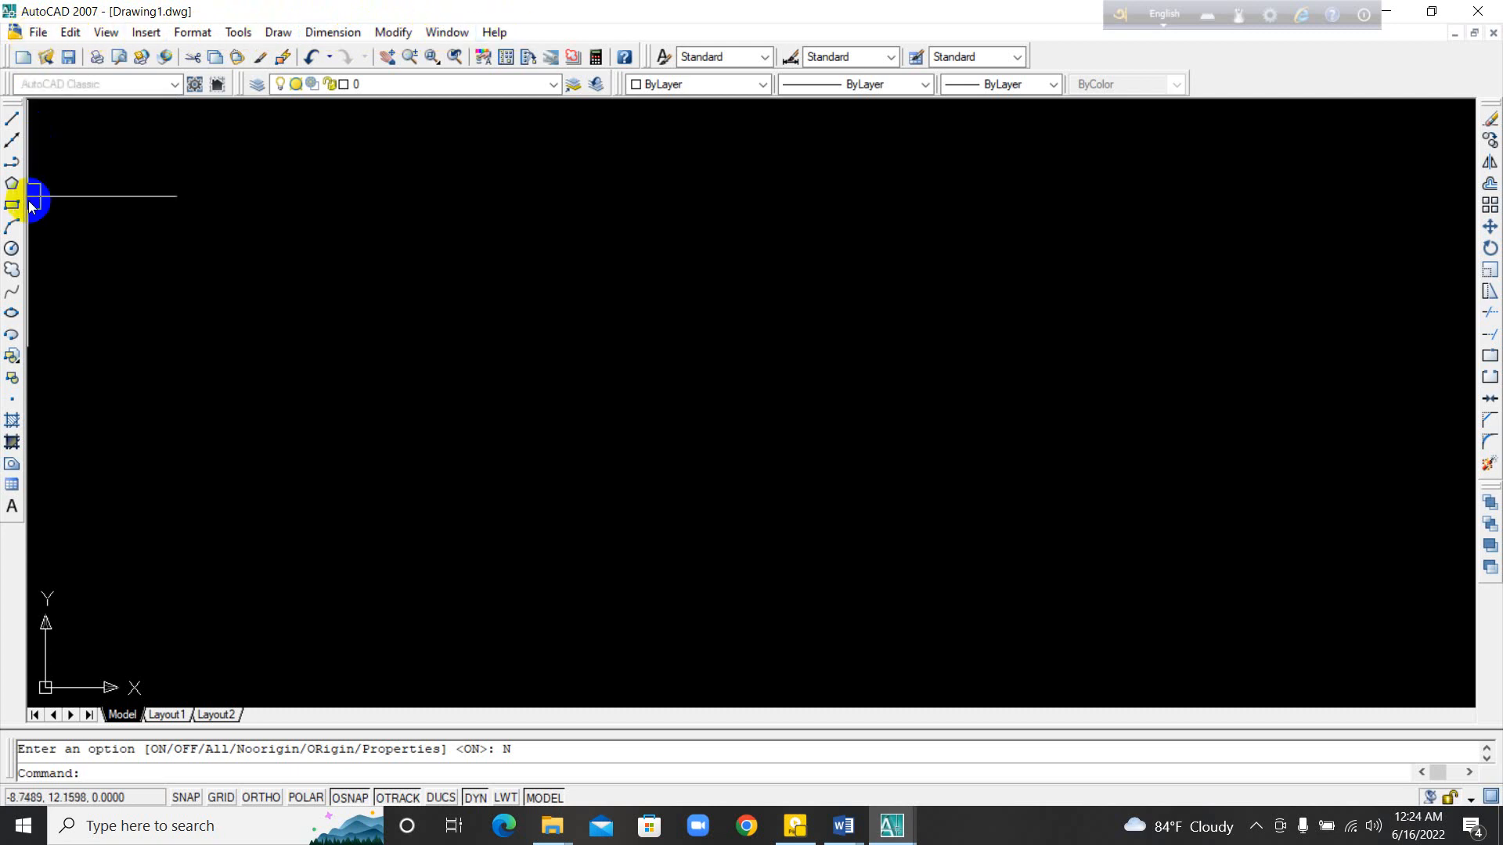
Step: Float the Draw and Modify toolbars over the drawing area and dock them back at its sides
mouse_move(12, 105)
left_mouse_down()
mouse_move(195, 121)
mouse_move(503, 369)
mouse_move(537, 436)
mouse_move(418, 425)
mouse_move(426, 438)
left_mouse_up()
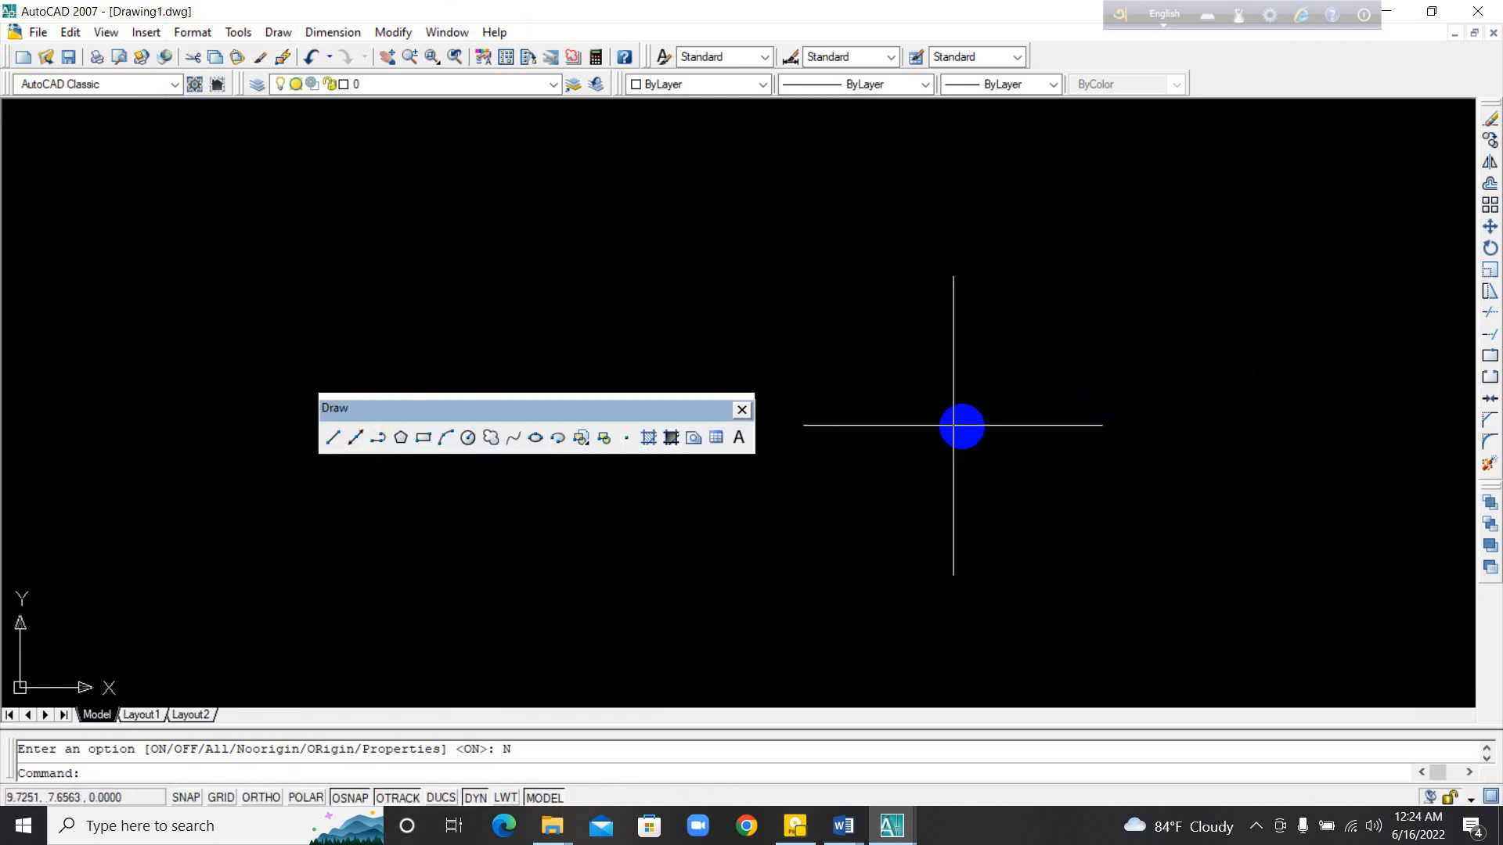
left_click_drag(1487, 112, 963, 373)
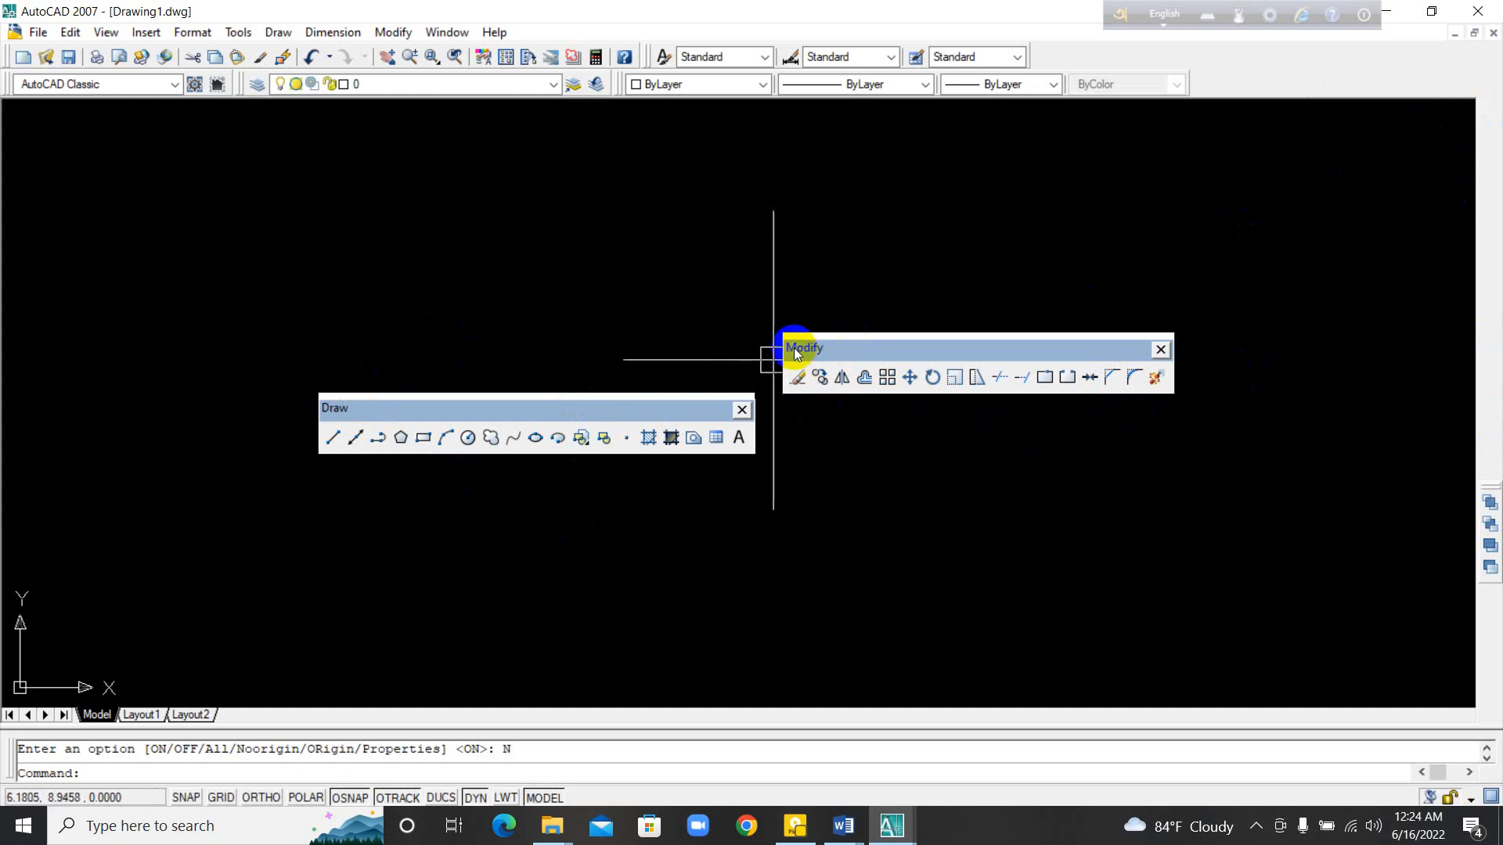
left_click_drag(794, 352, 1495, 227)
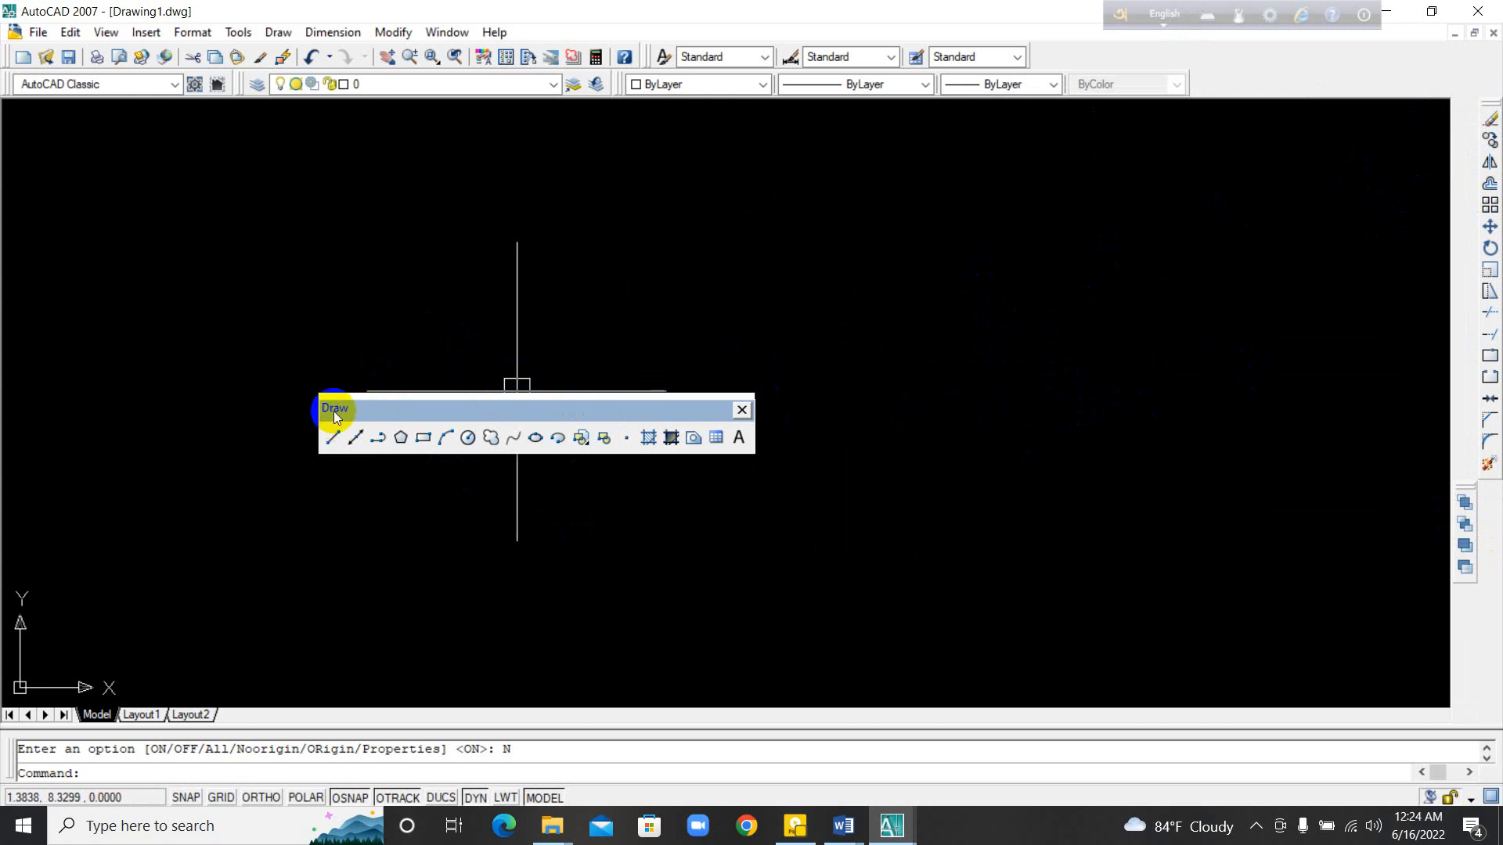
mouse_move(356, 408)
left_mouse_down()
mouse_move(74, 148)
mouse_move(10, 134)
left_mouse_up()
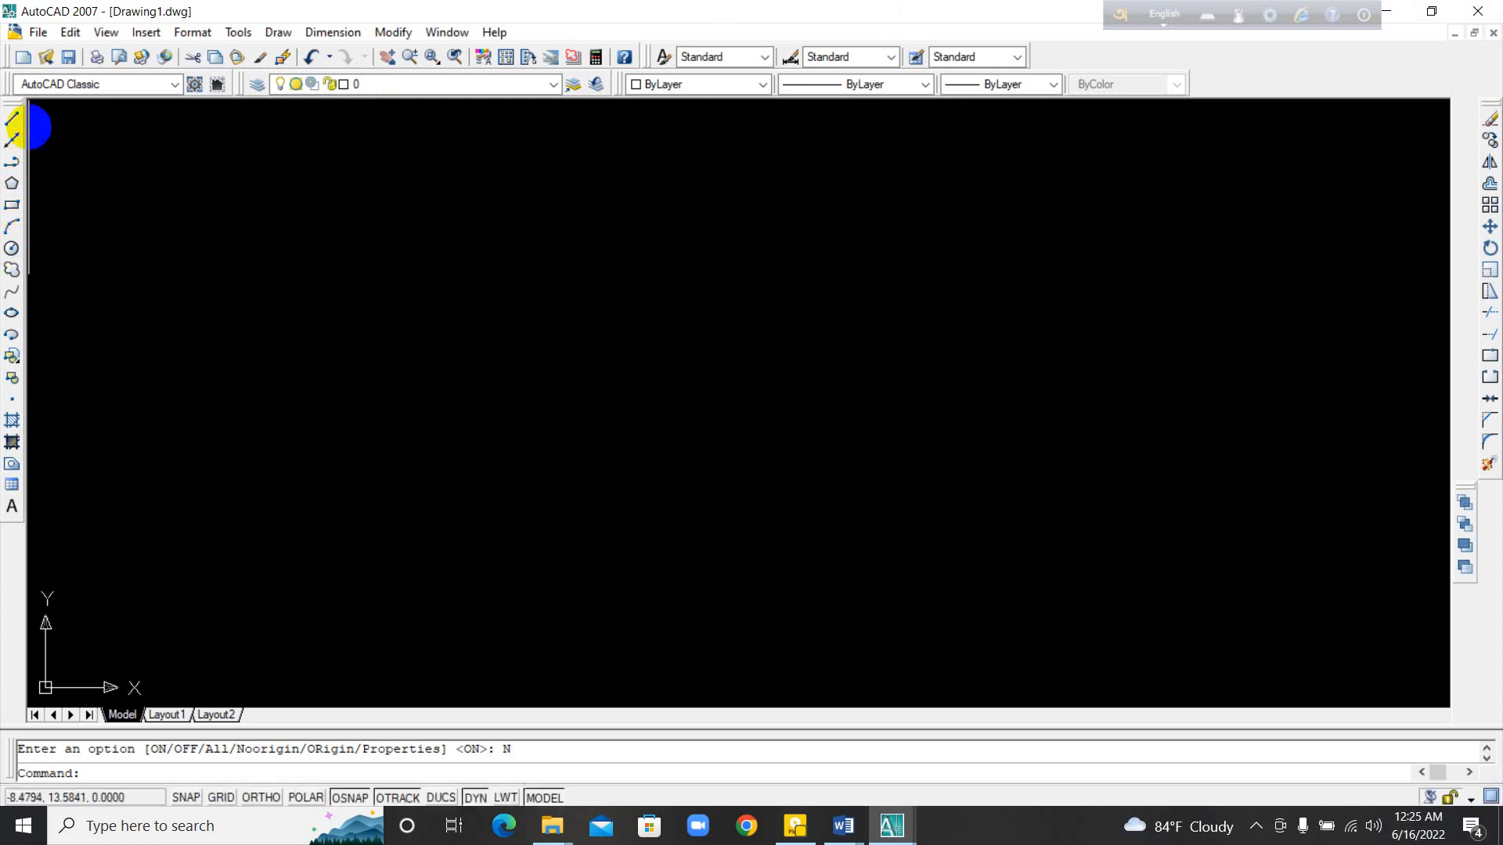
Step: Draw a freehand zigzag of four connected line segments, starting with a long, nearly horizontal one
left_click(12, 119)
left_click(396, 346)
left_click(833, 369)
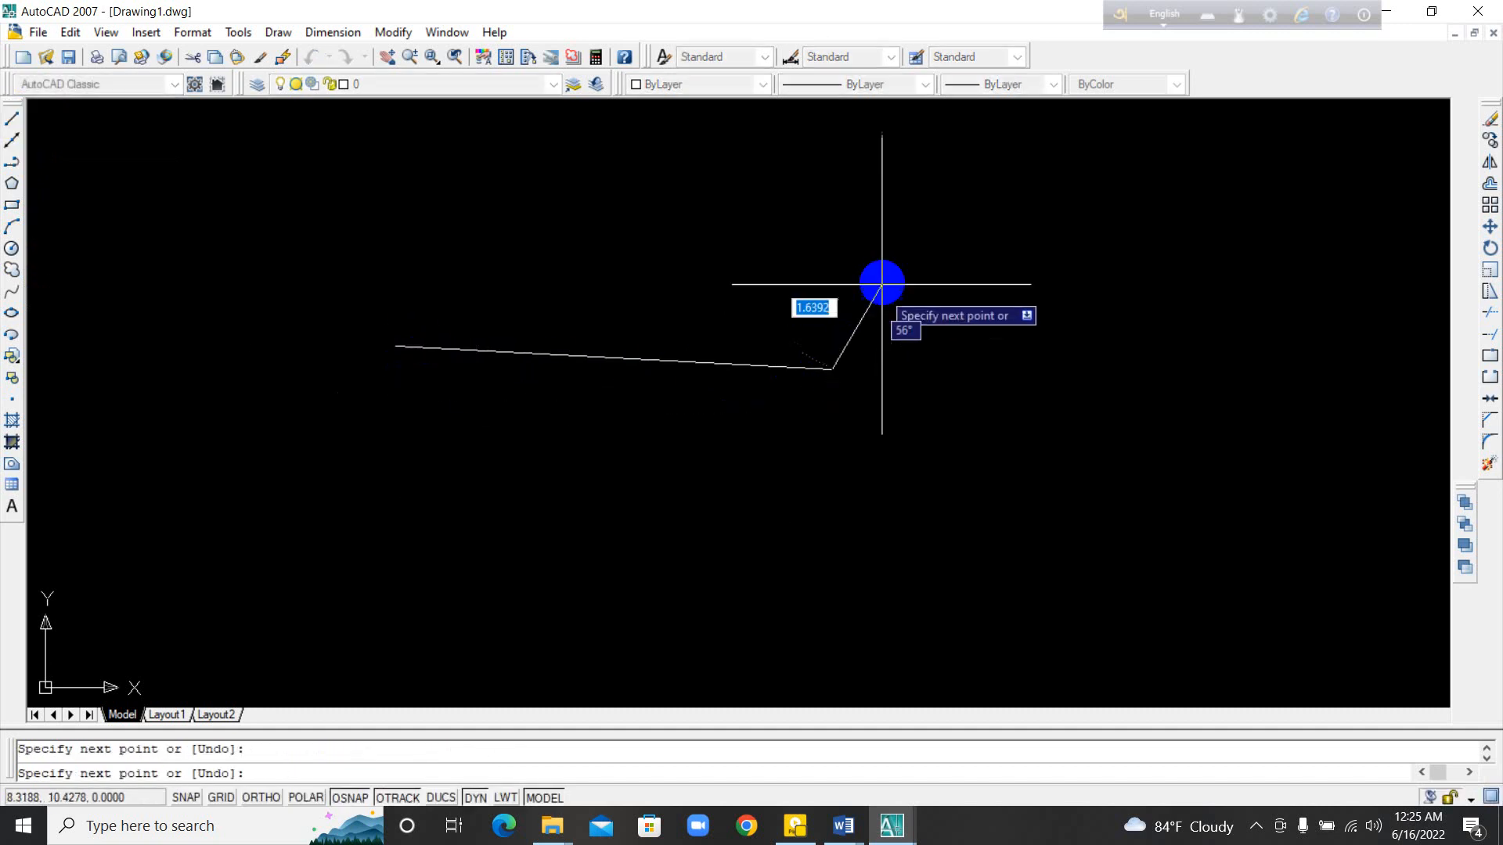
left_click(886, 274)
left_click(1015, 400)
left_click(1091, 303)
key("Return")
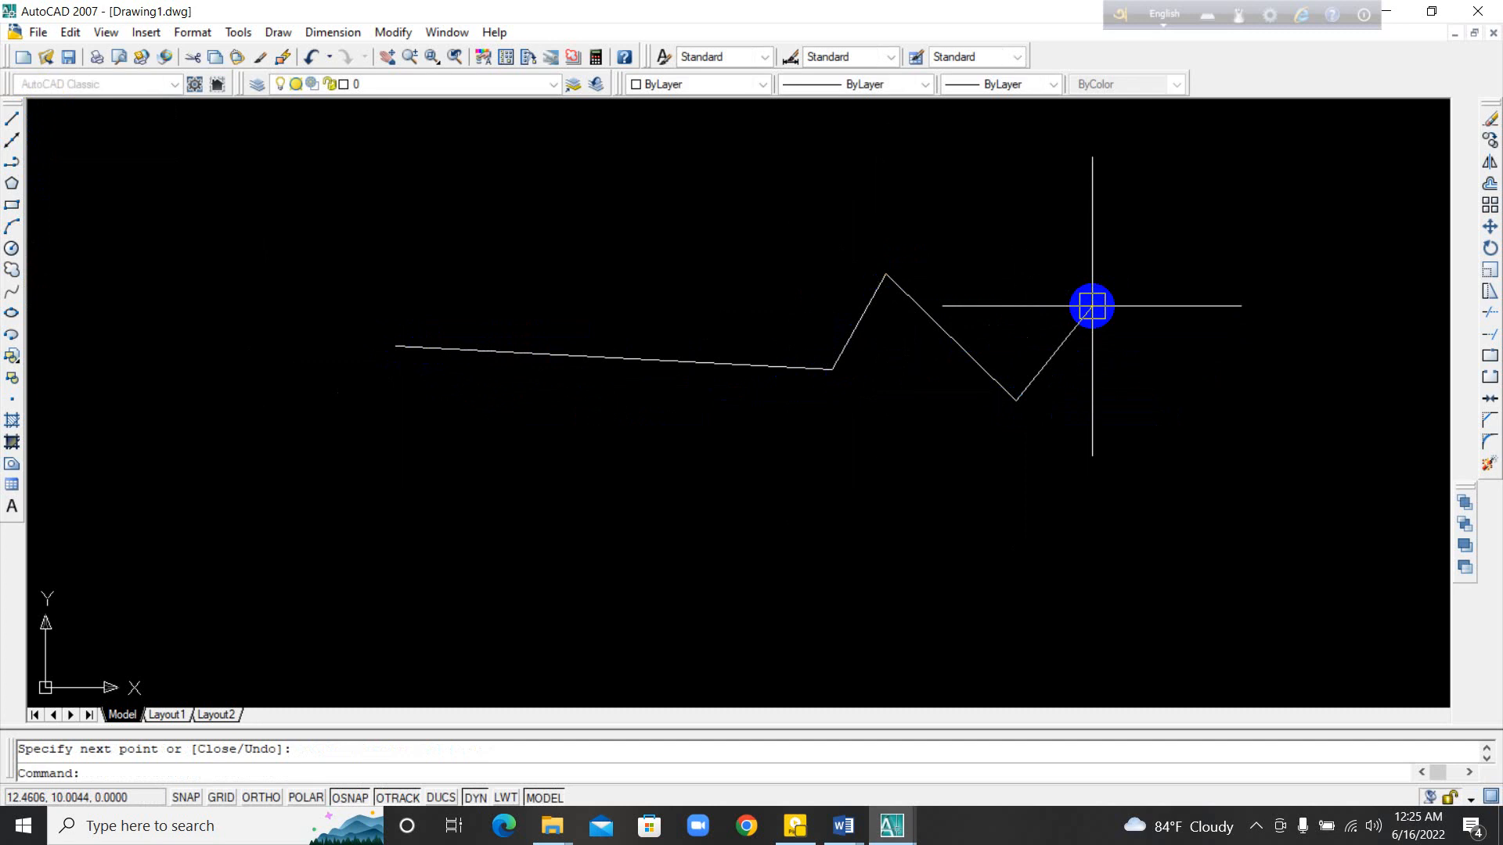
Step: Draw a second zigzag of four connected line segments above and to the left of the first one
scroll(362, 305, "up", 2)
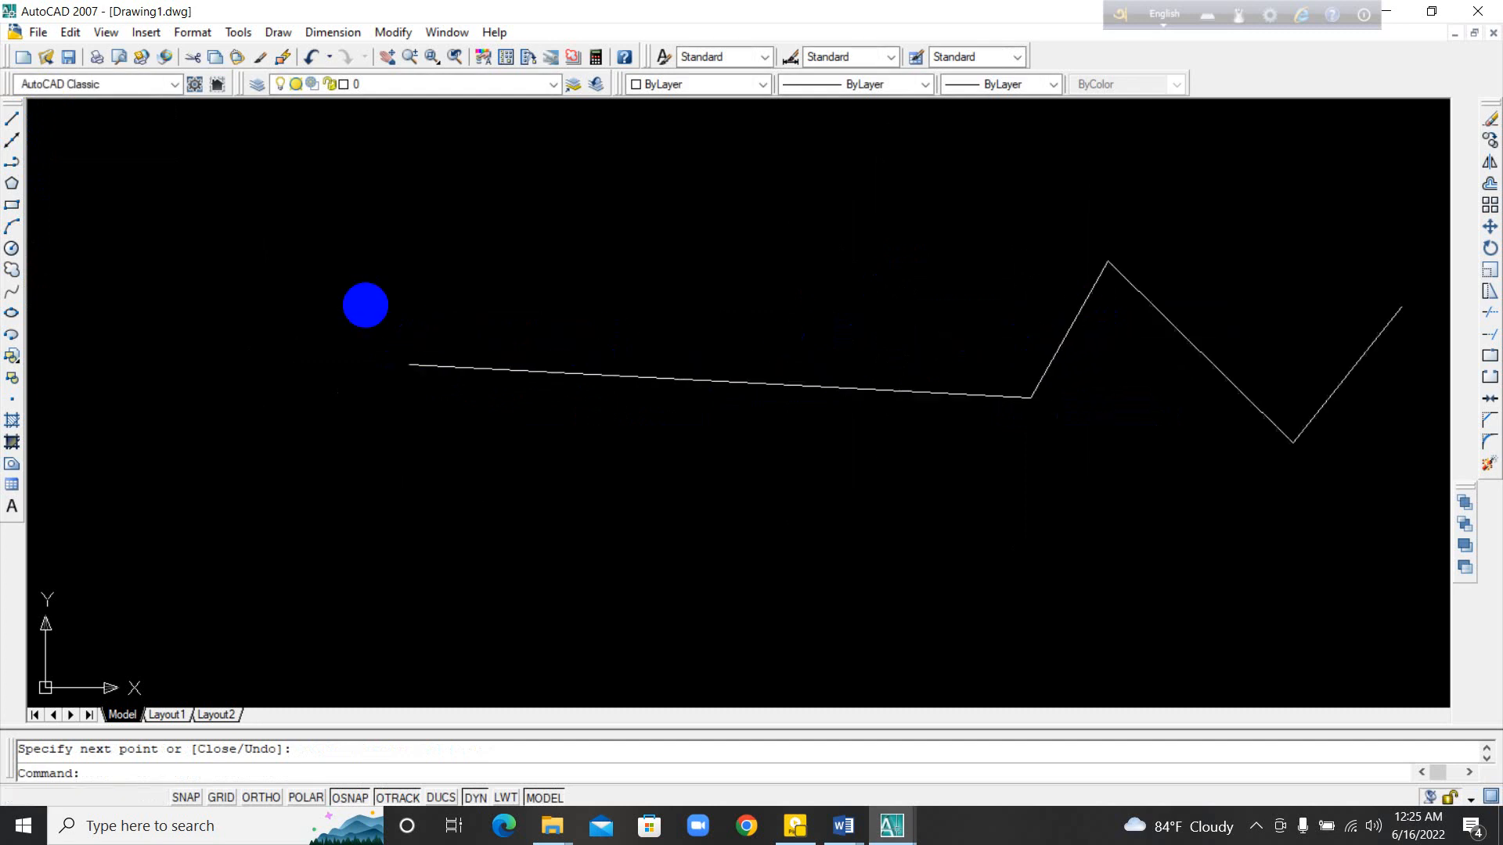
left_click(12, 119)
left_click(208, 245)
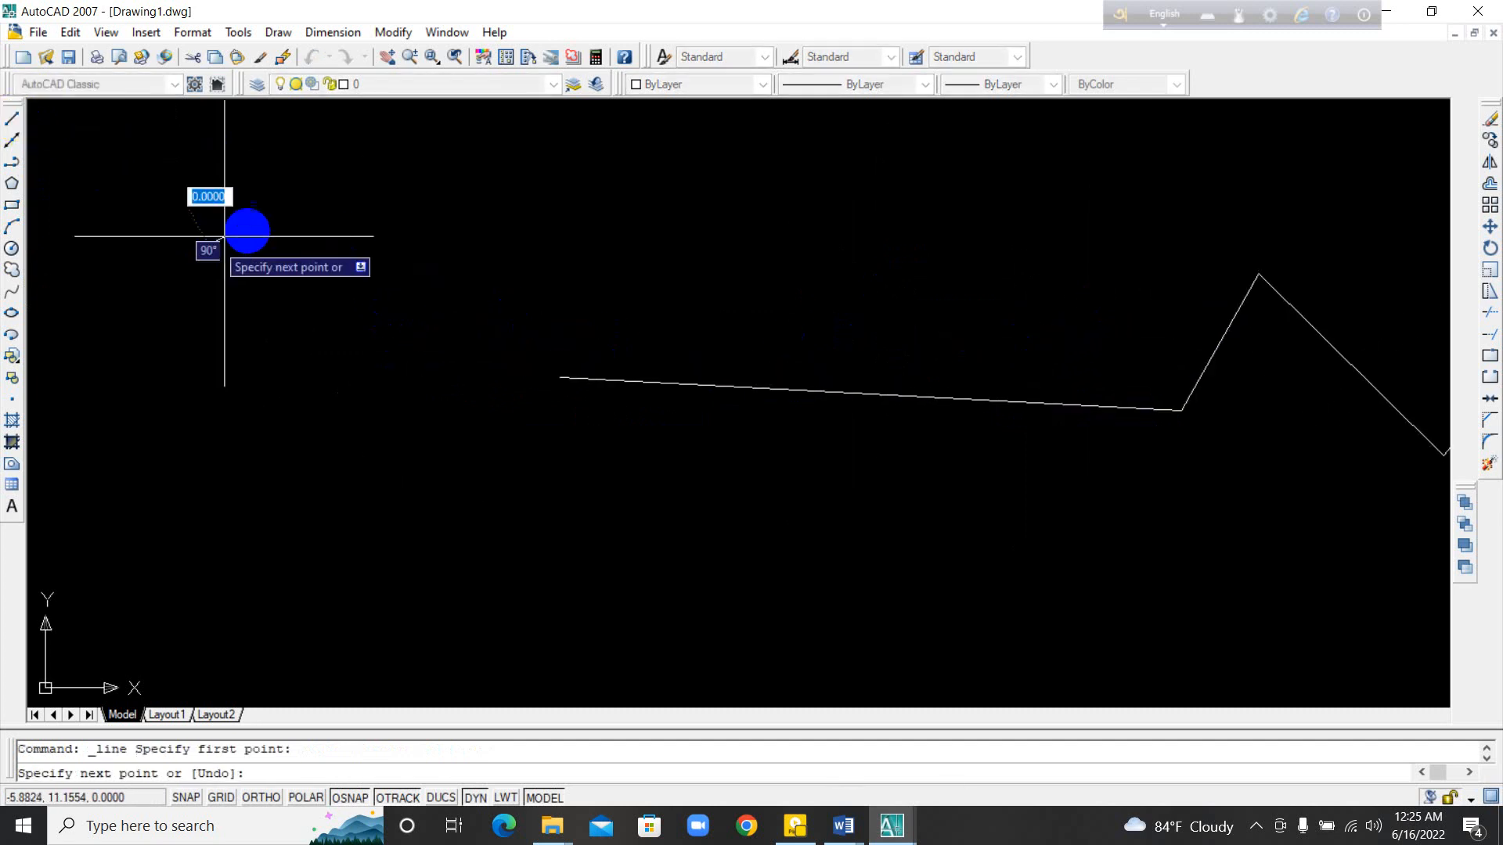
left_click(374, 211)
left_click(385, 332)
left_click(557, 236)
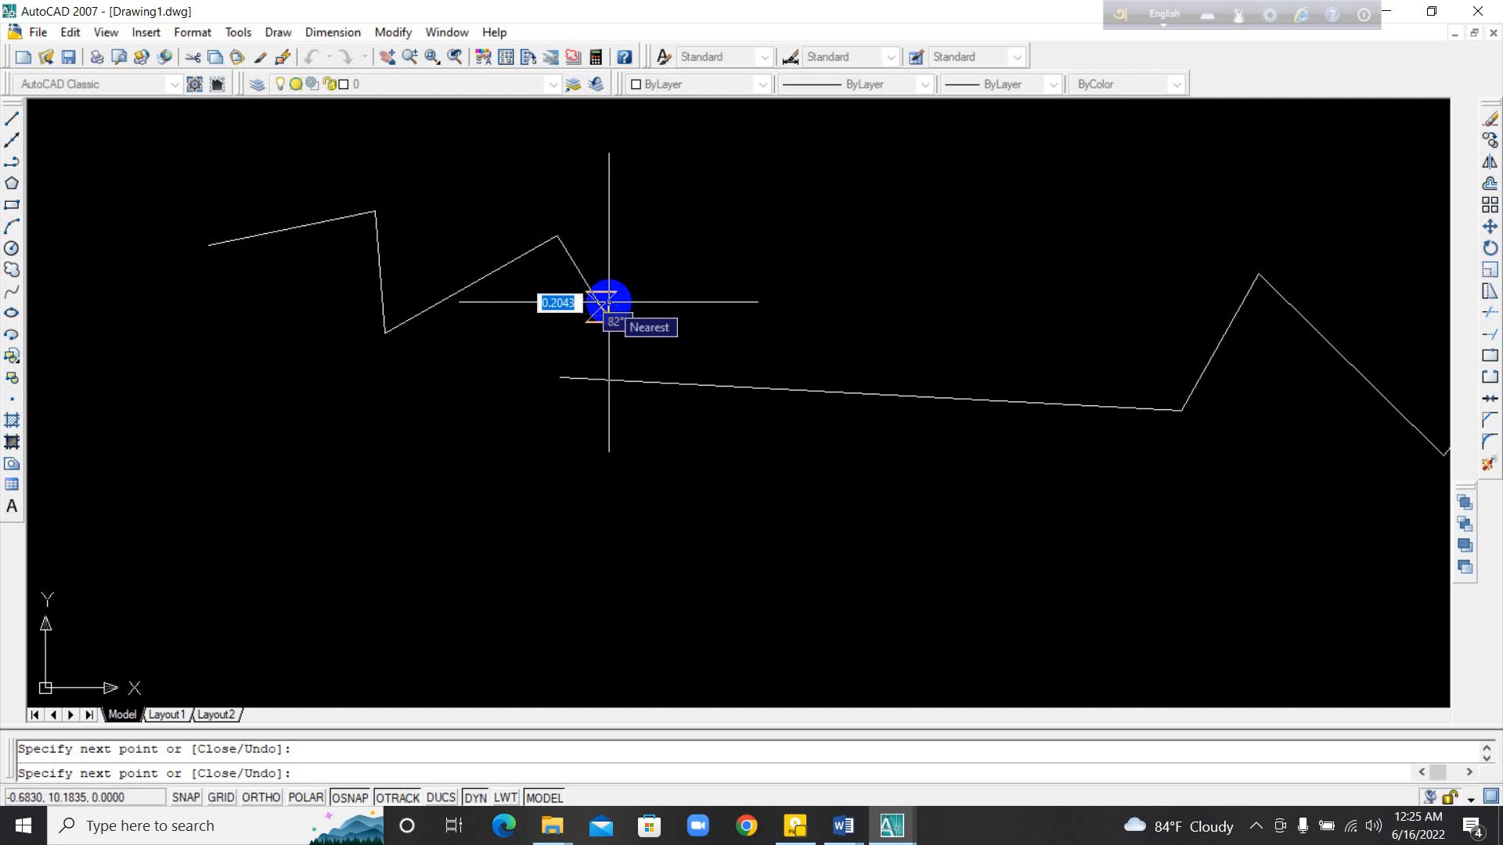
left_click(606, 313)
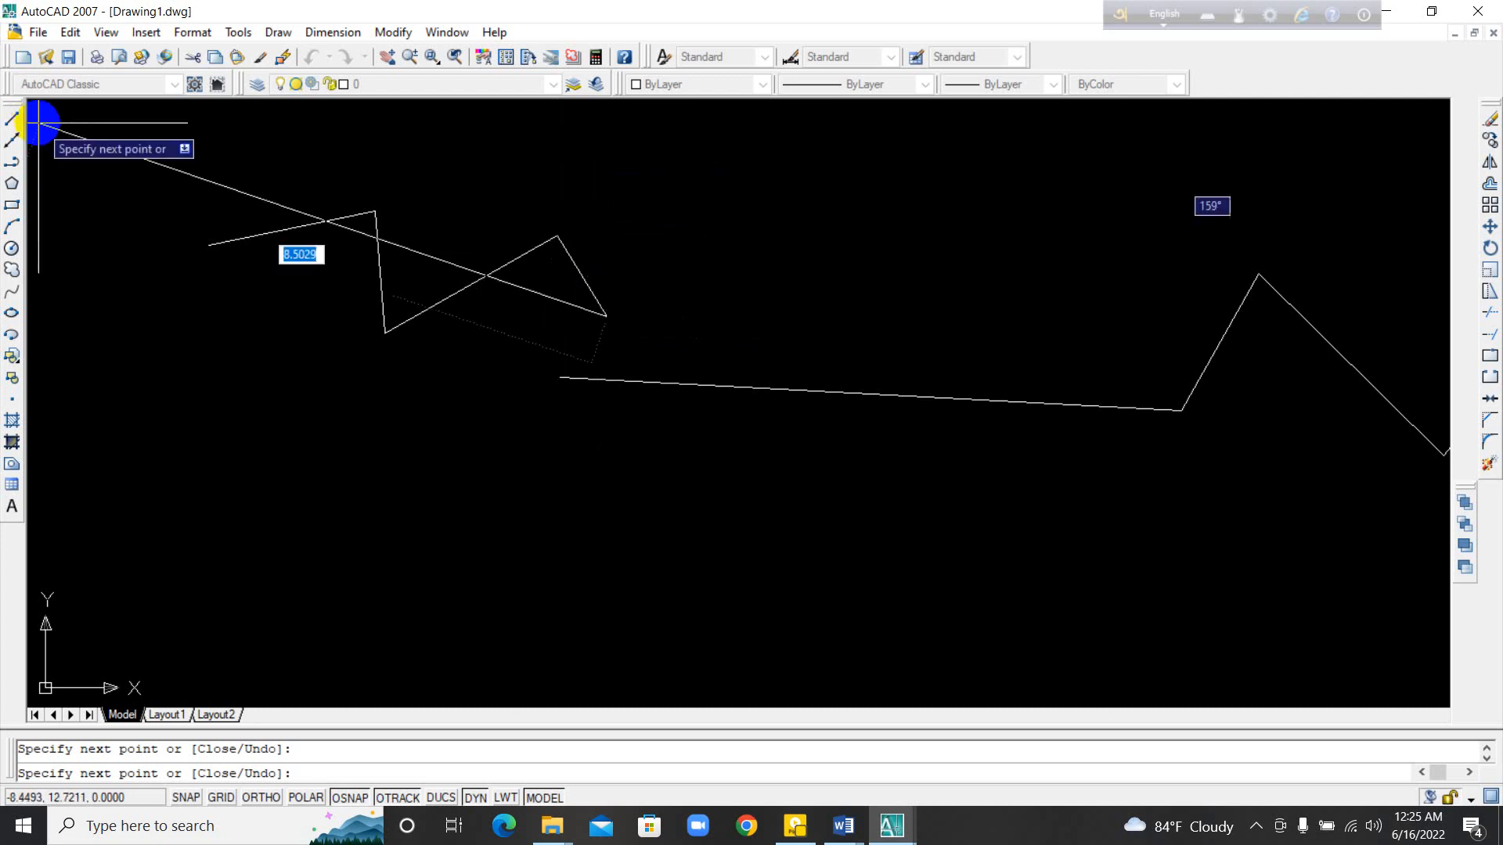
key("Escape")
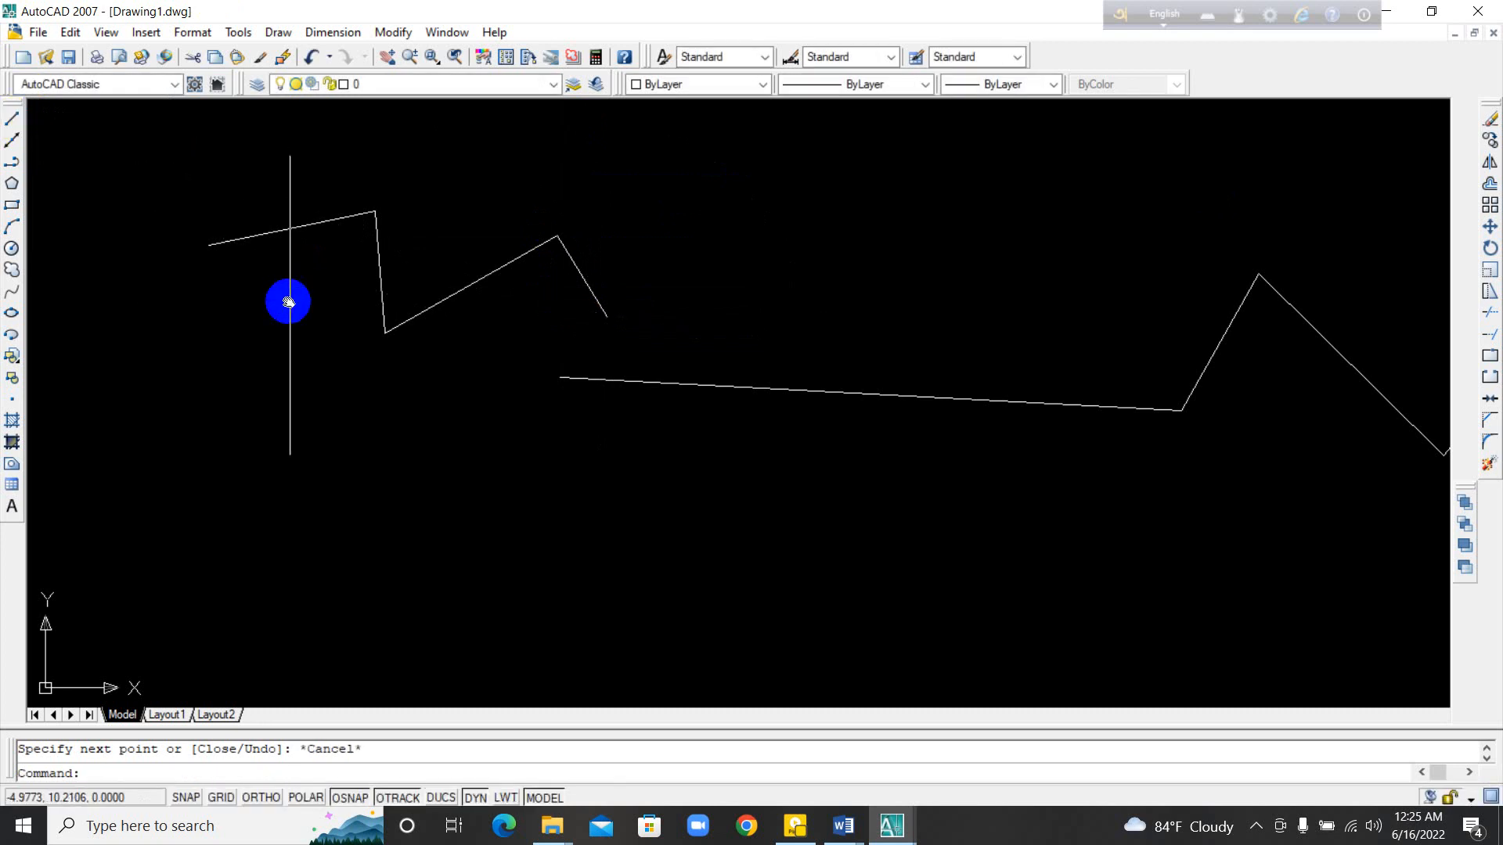
Step: Draw a third zigzag of six connected line segments above the second one
middle_click_drag(290, 293, 624, 524)
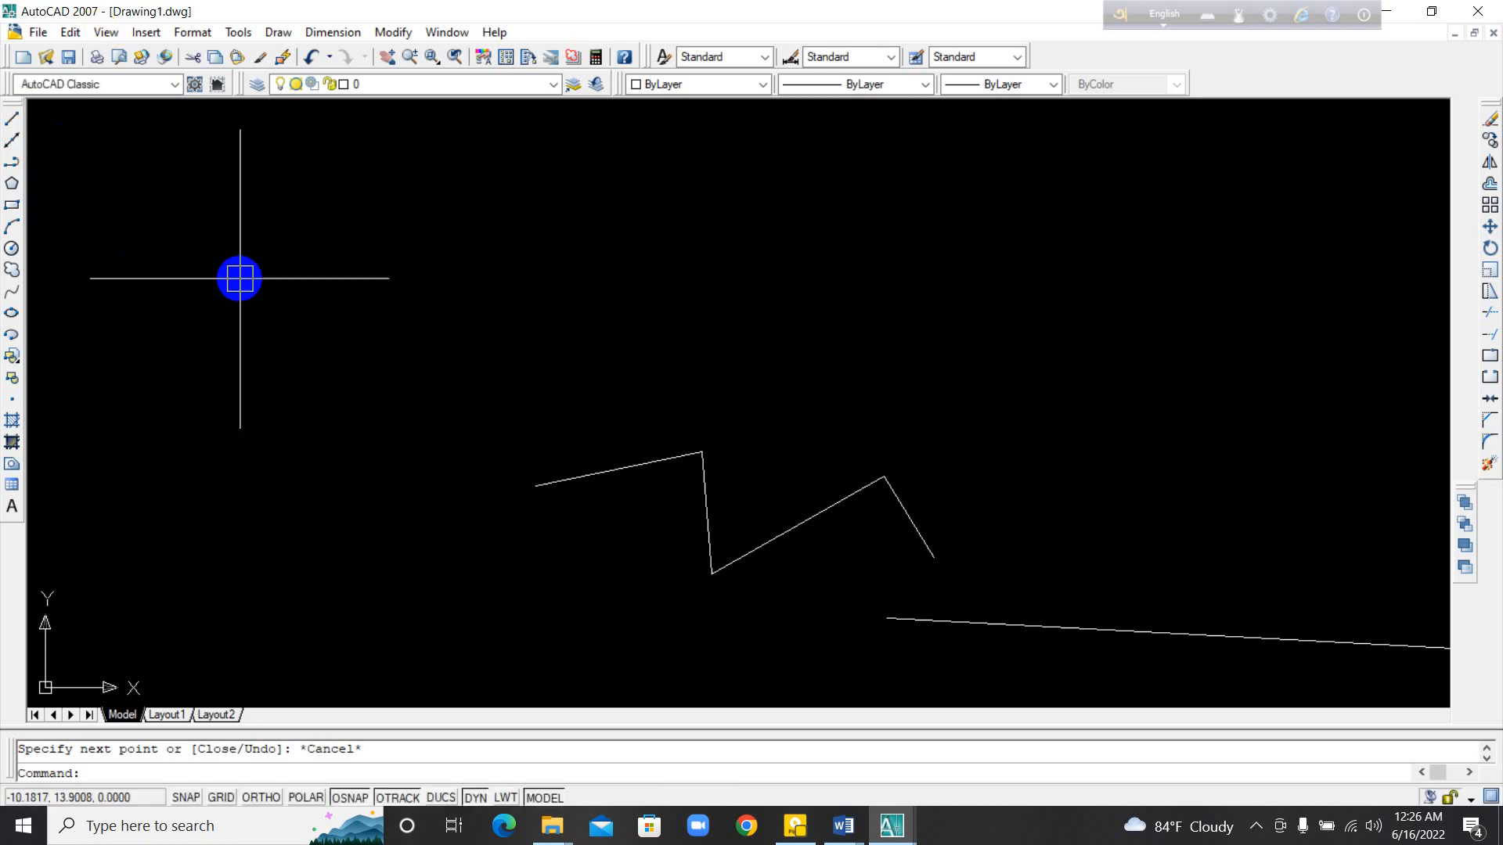
type("l")
key("Return")
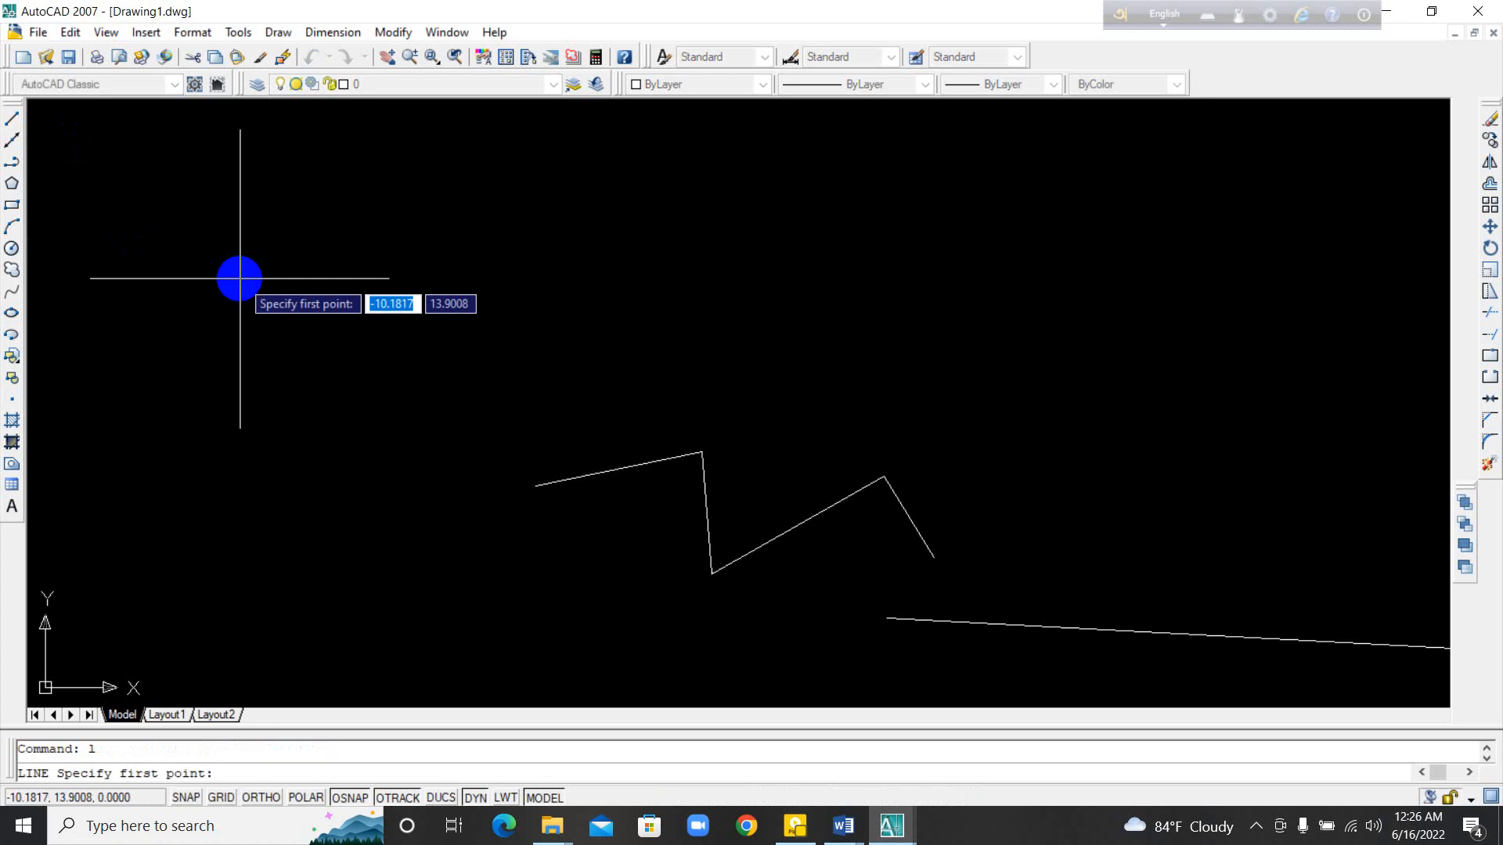
left_click(298, 296)
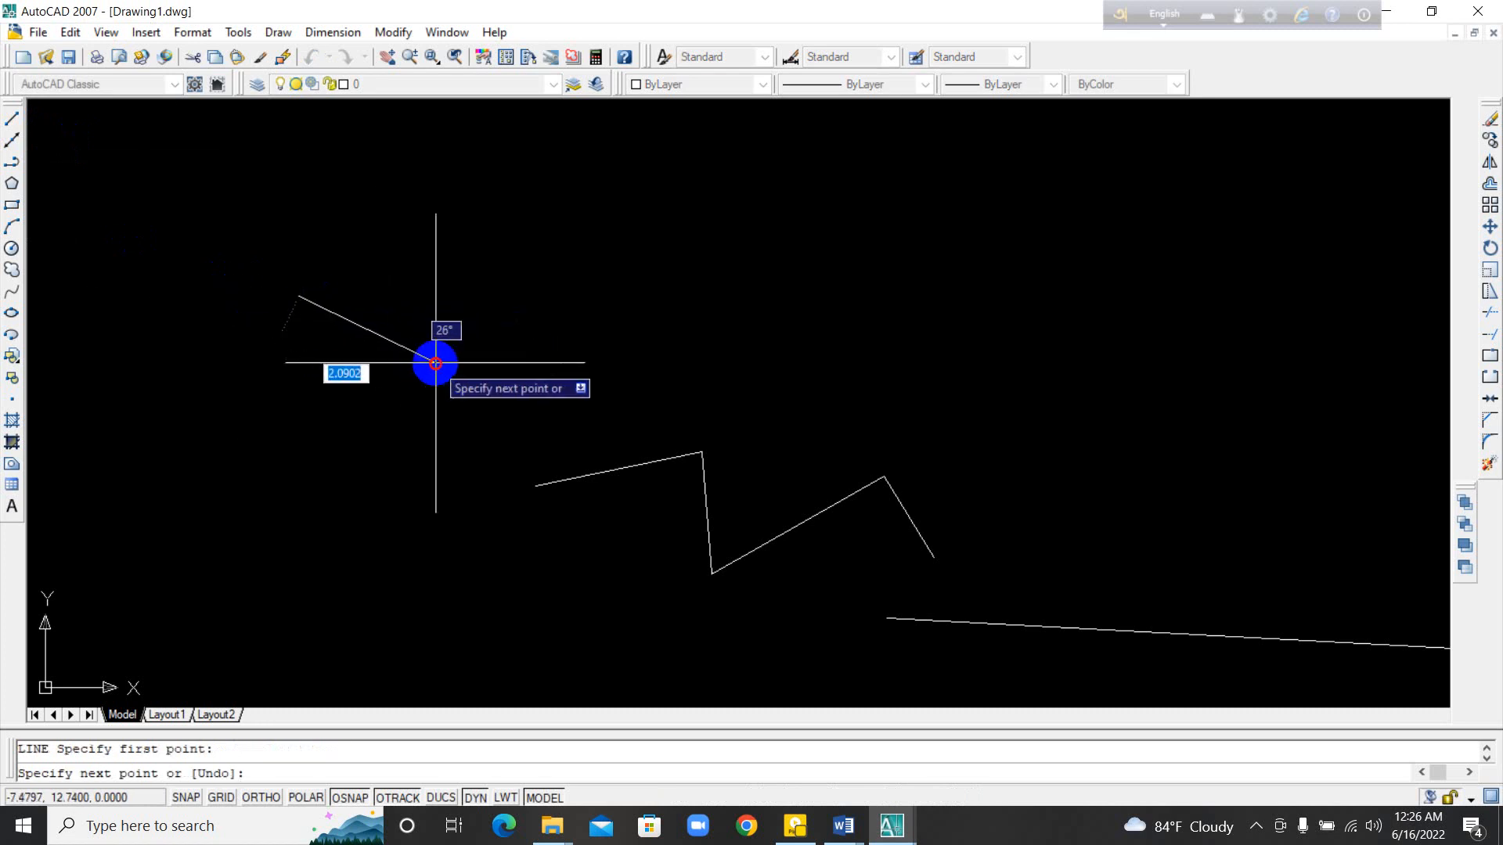
left_click(436, 362)
left_click(602, 241)
left_click(710, 359)
left_click(873, 258)
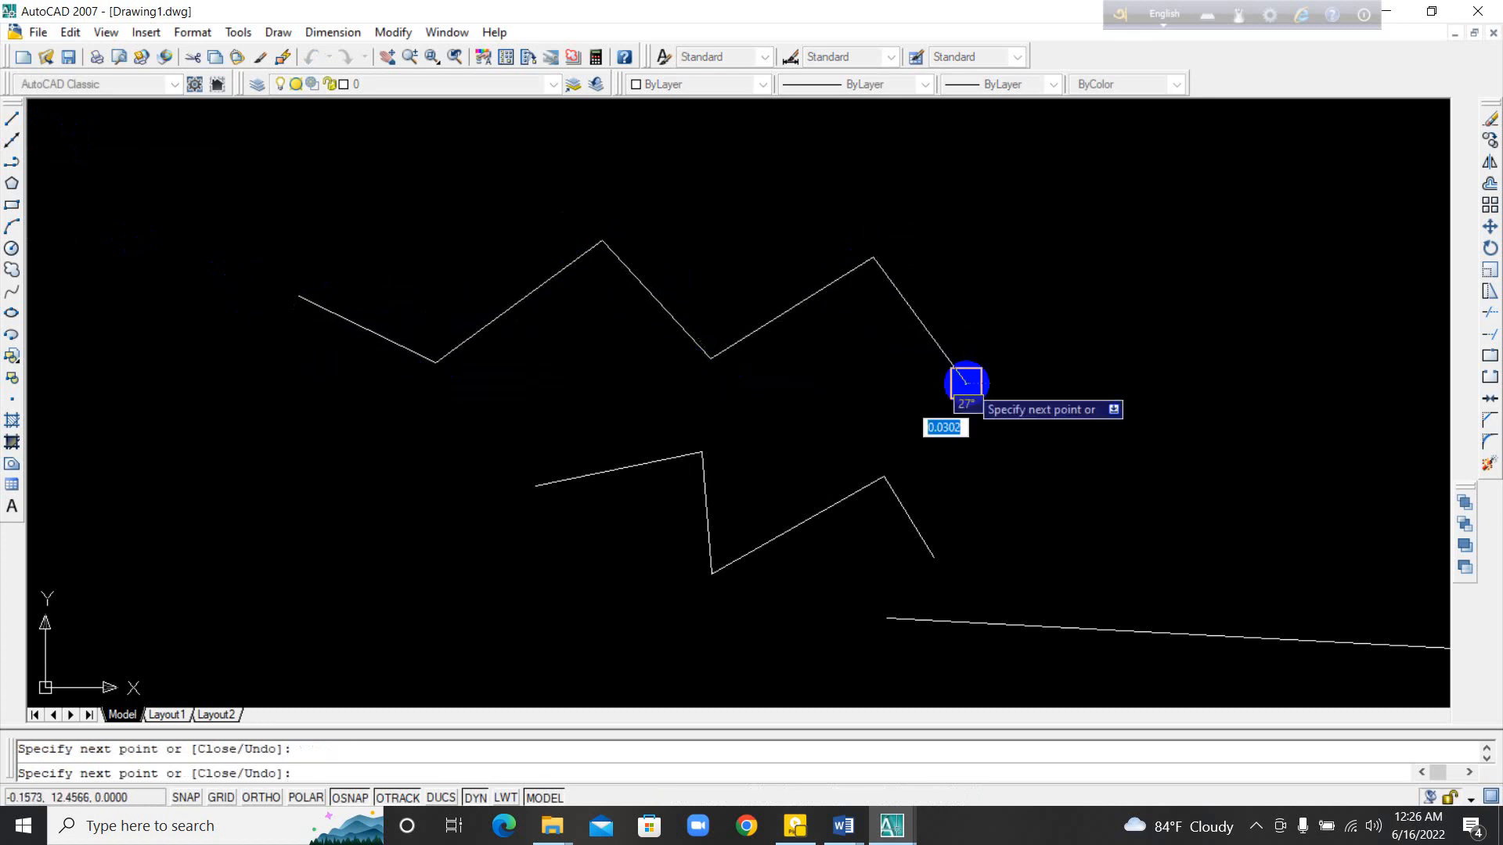
left_click(966, 384)
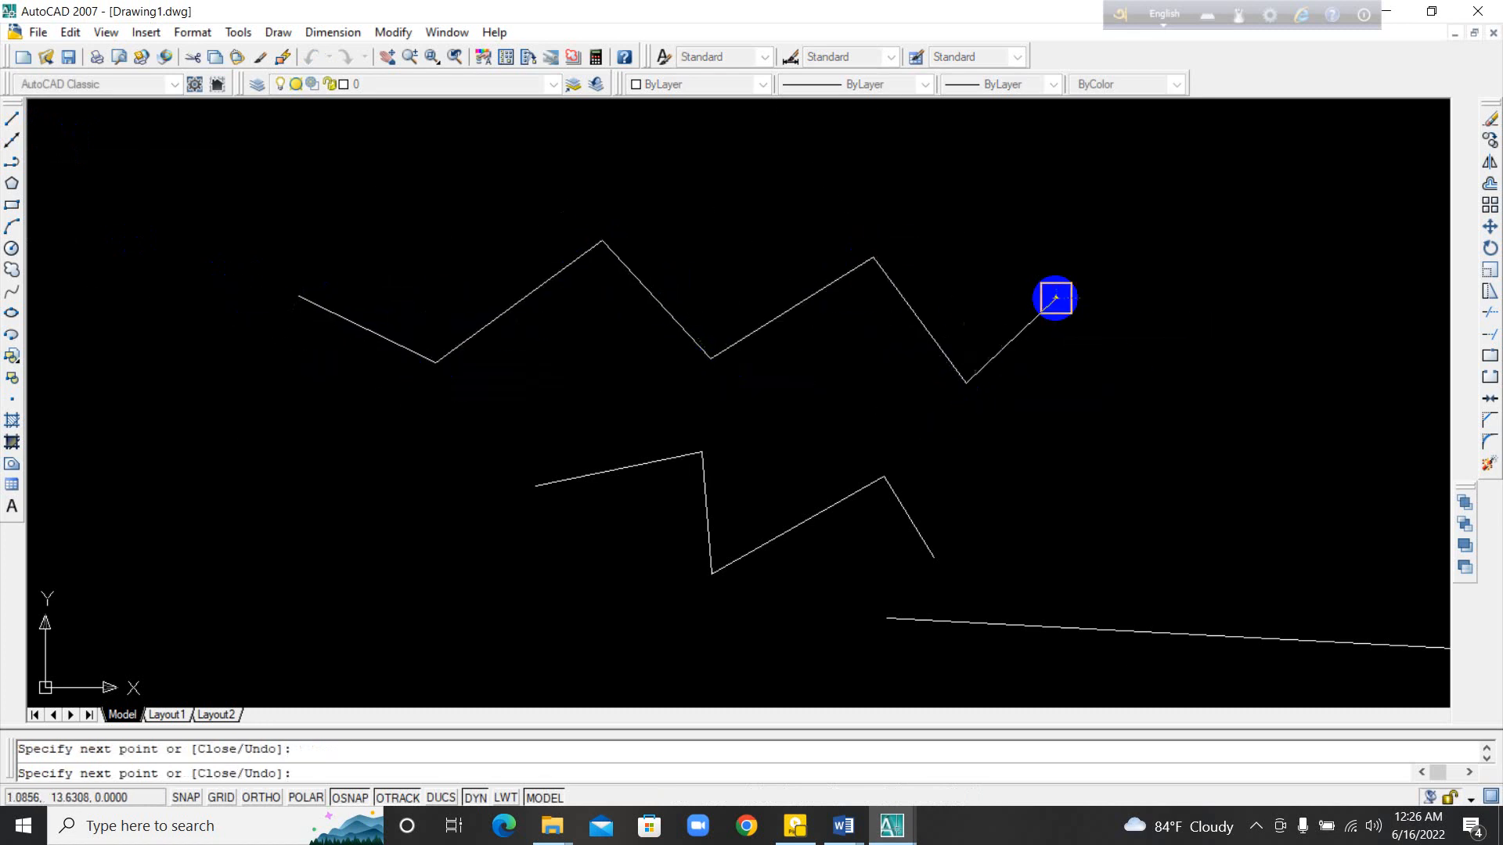
left_click(1056, 297)
key("Escape")
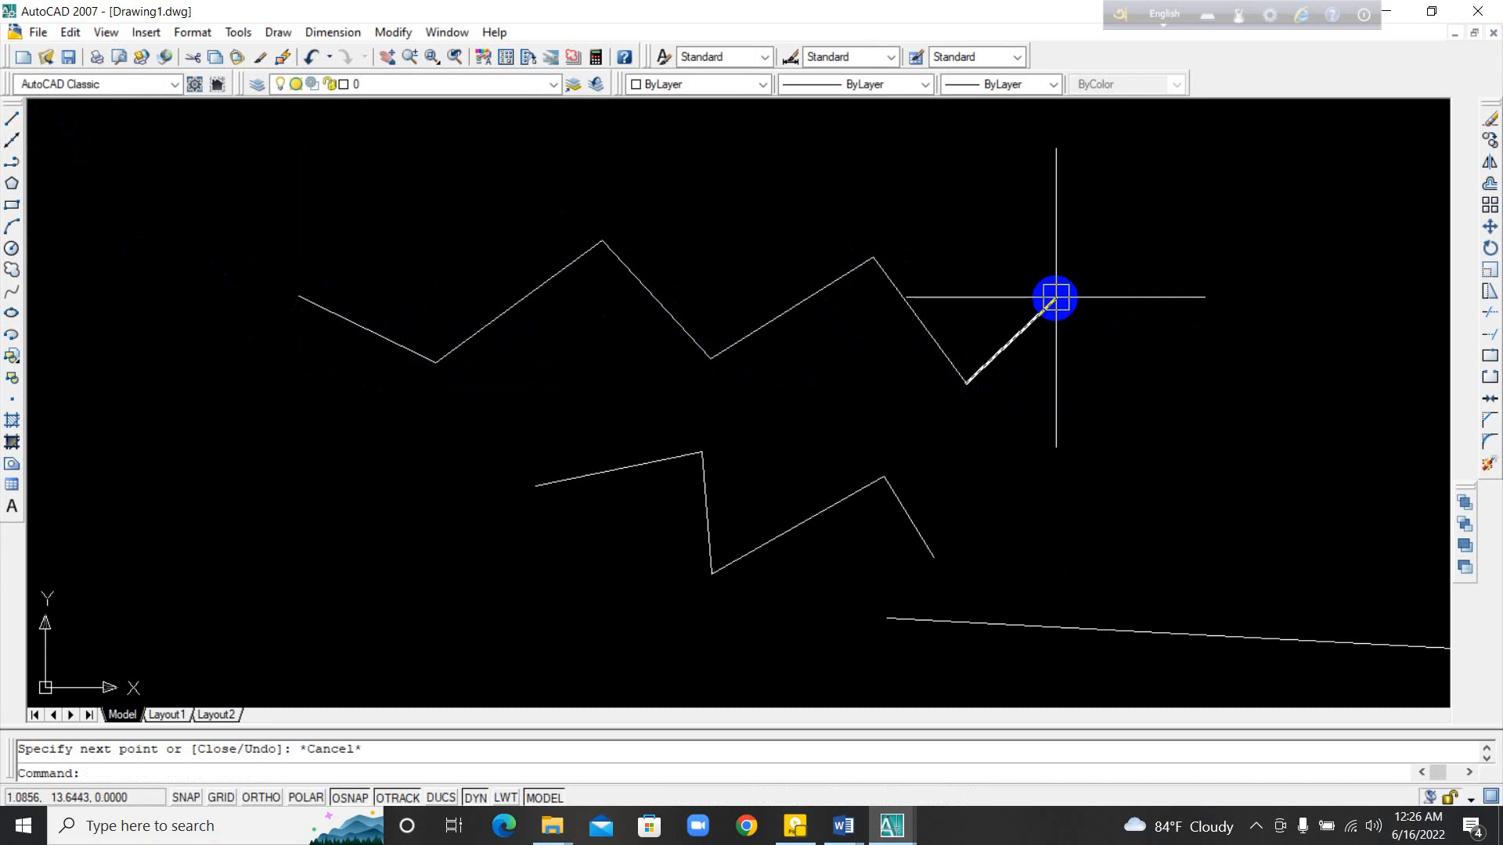
Step: Start a new line chain above the six-segment zigzag with three connected segments: sloping down, sloping up and nearly horizontal
left_click(17, 117)
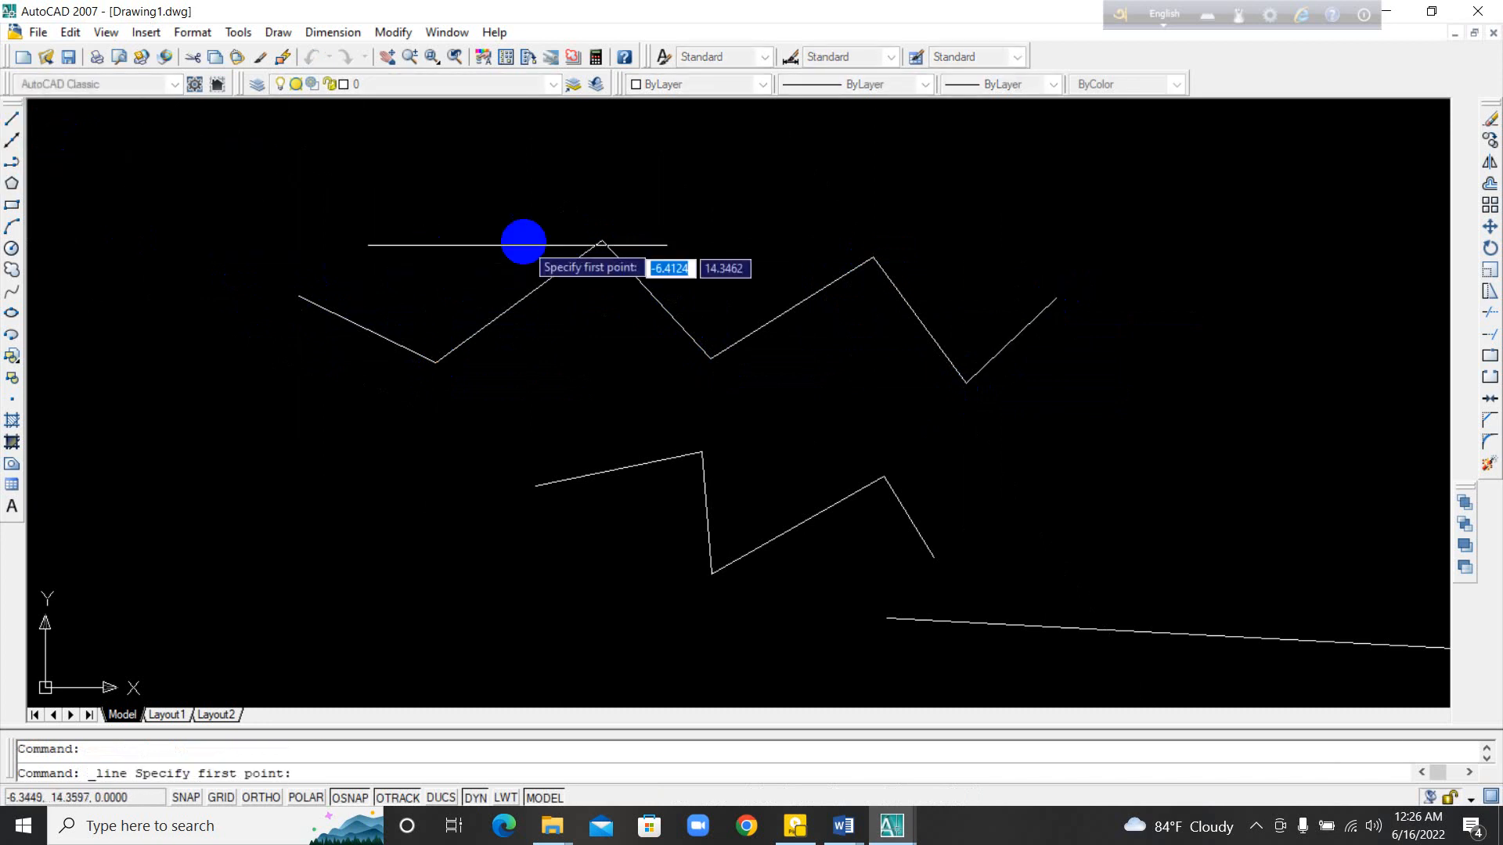
middle_click_drag(521, 242, 336, 450)
left_click(311, 275)
left_click(704, 371)
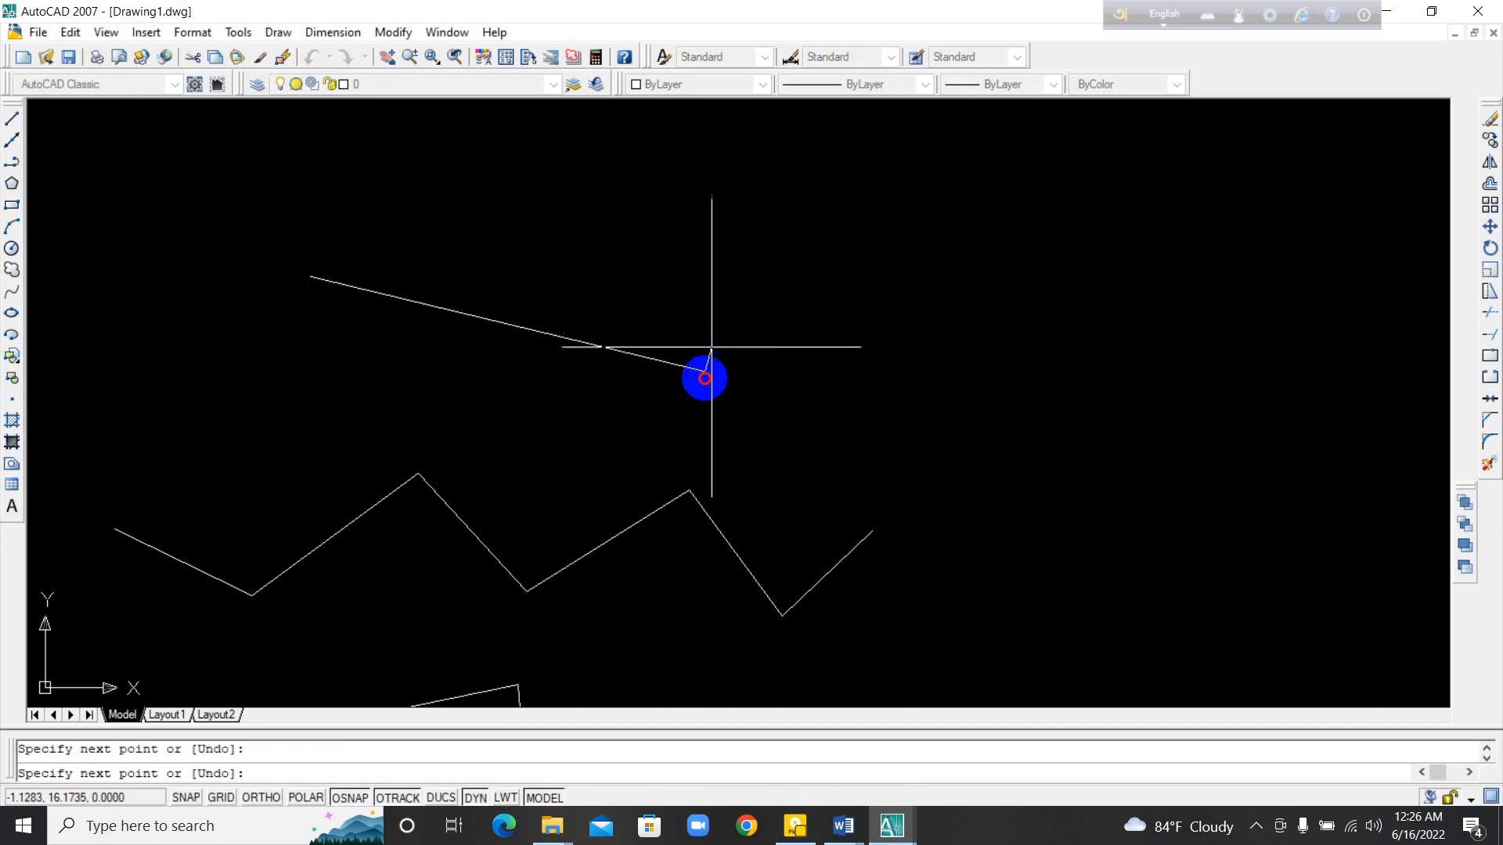
left_click(910, 271)
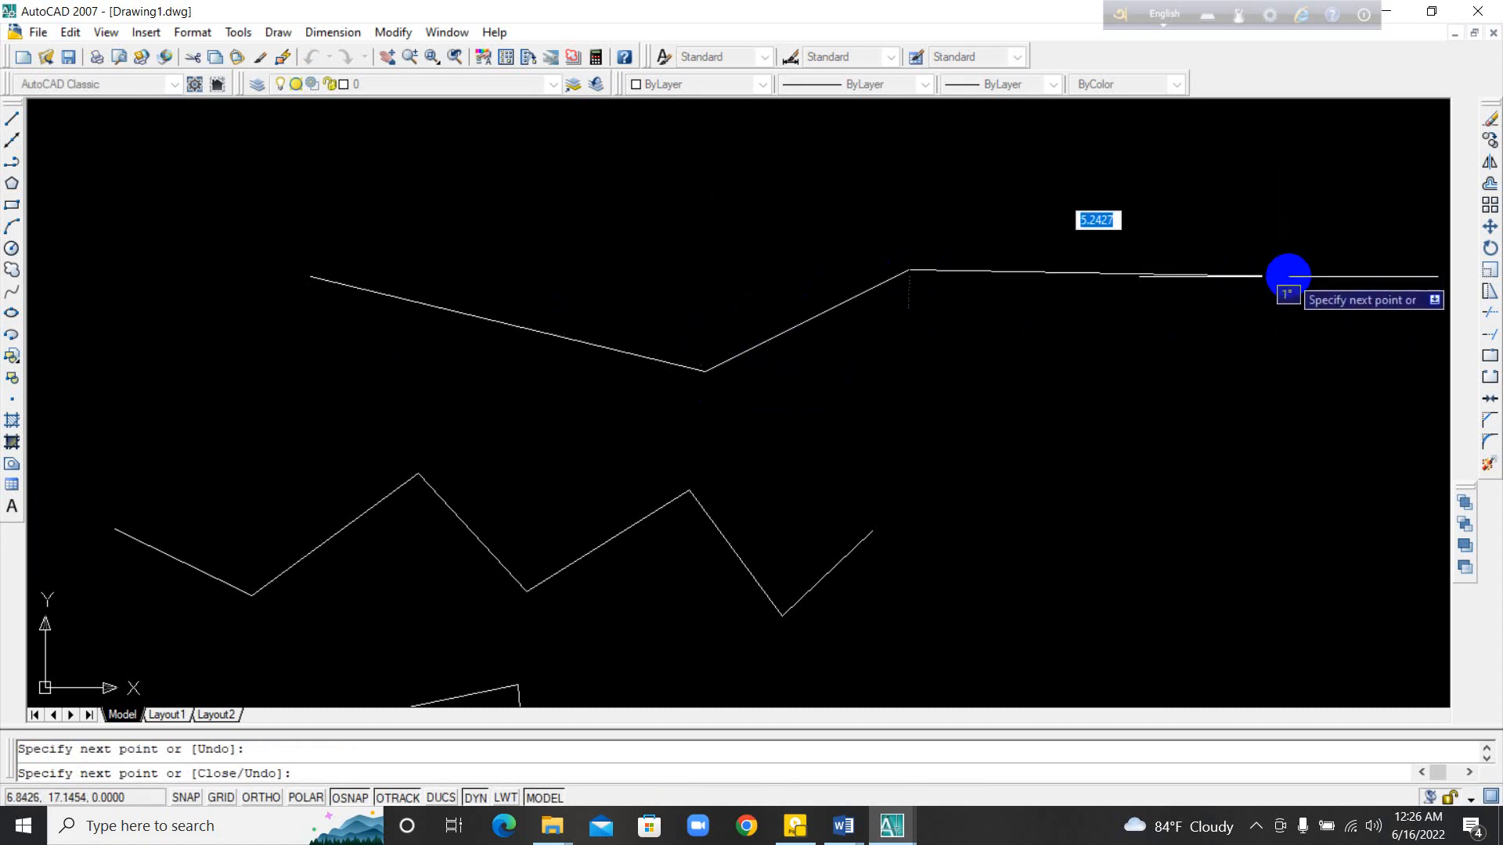
left_click(1287, 269)
scroll(1067, 279, "up", 3)
middle_click_drag(1067, 280, 597, 399)
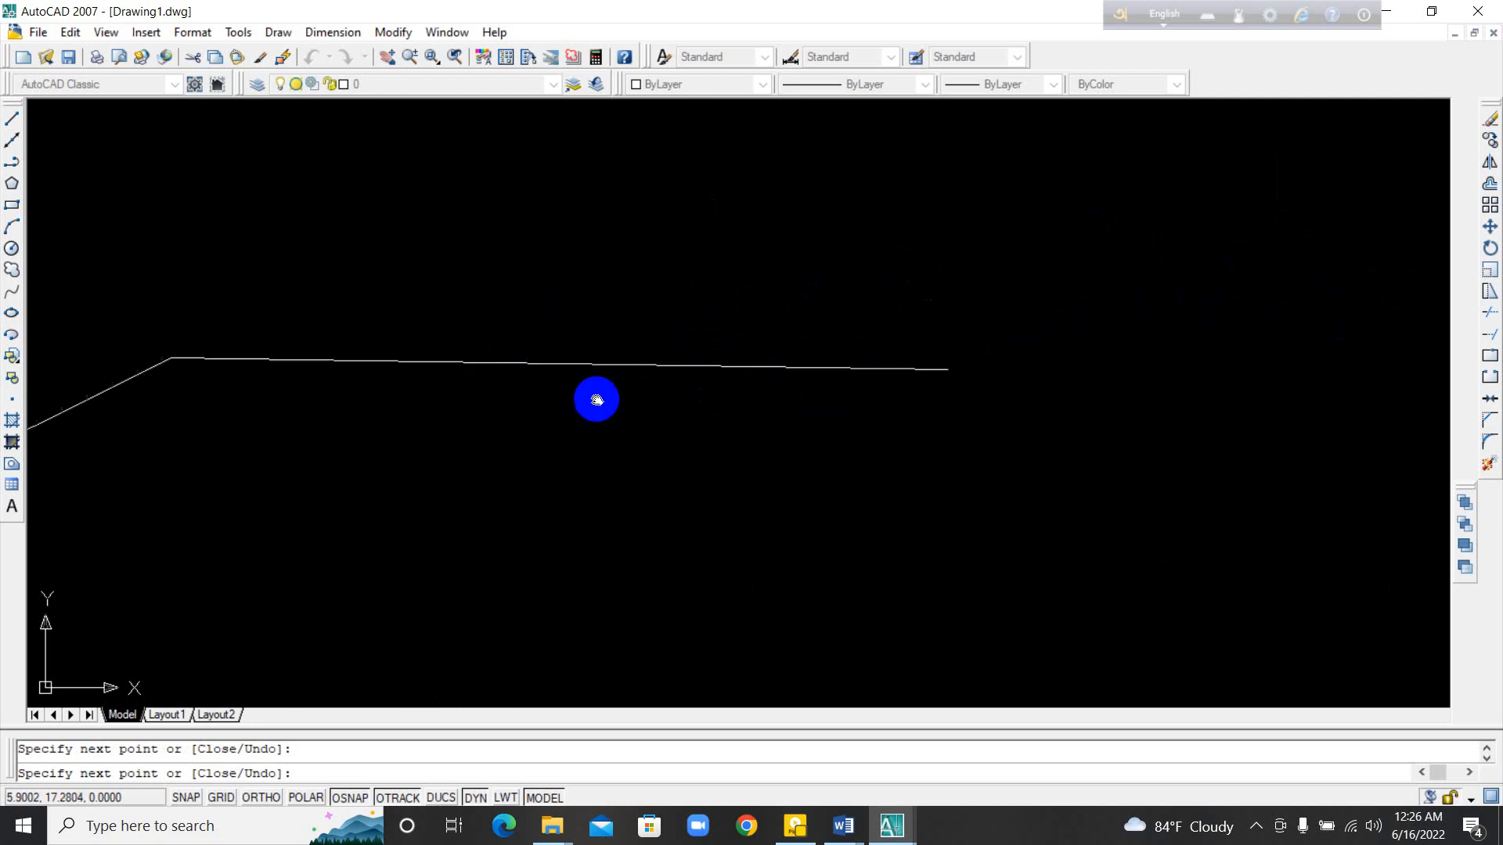
scroll(597, 399, "down", 4)
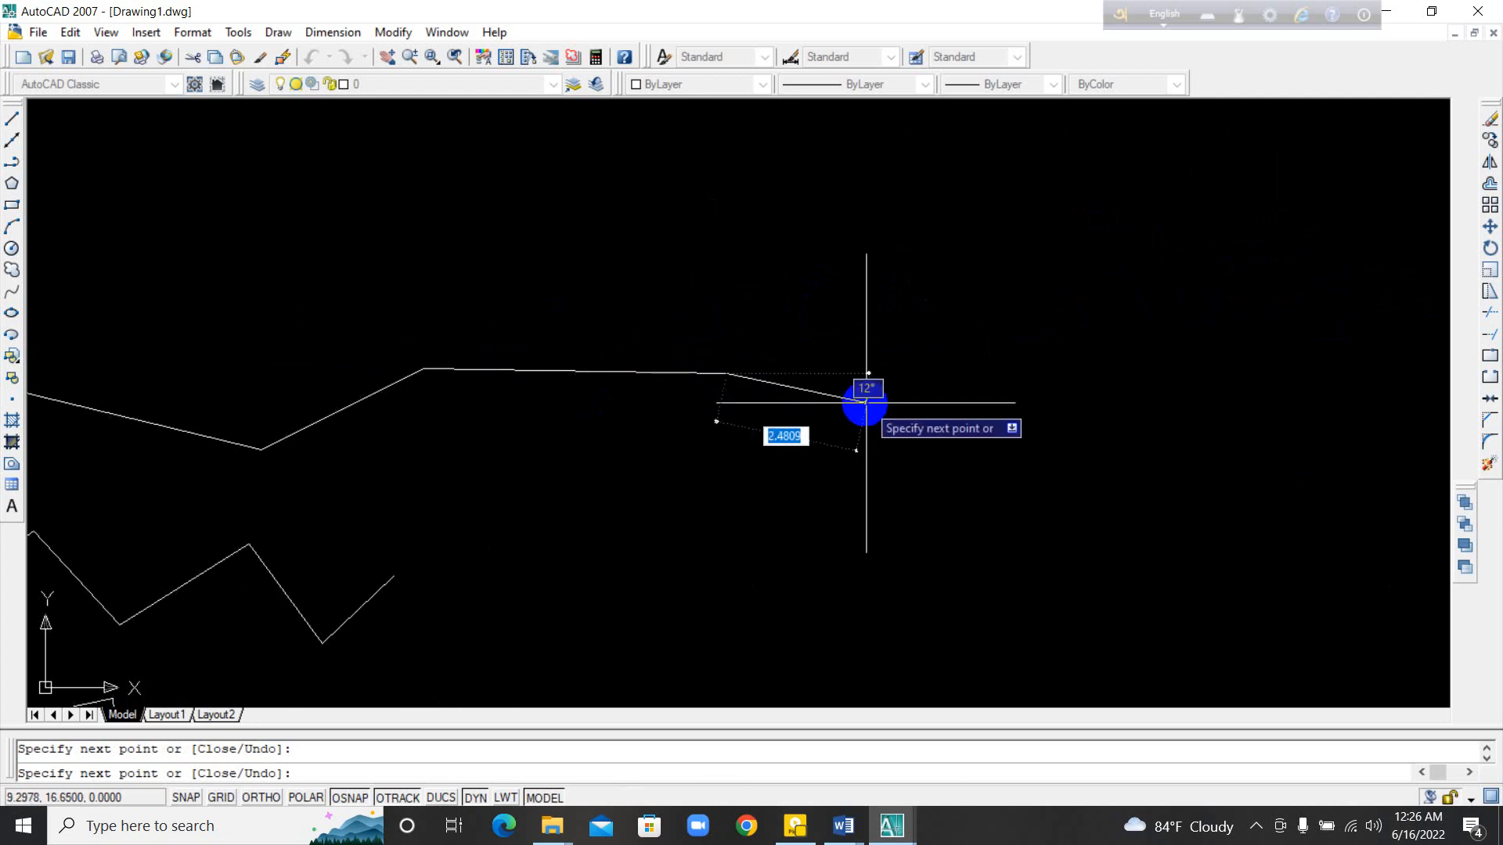
Step: Turn Ortho on and extend the line chain with five stepped segments running right, up, right, down and right
key("F8")
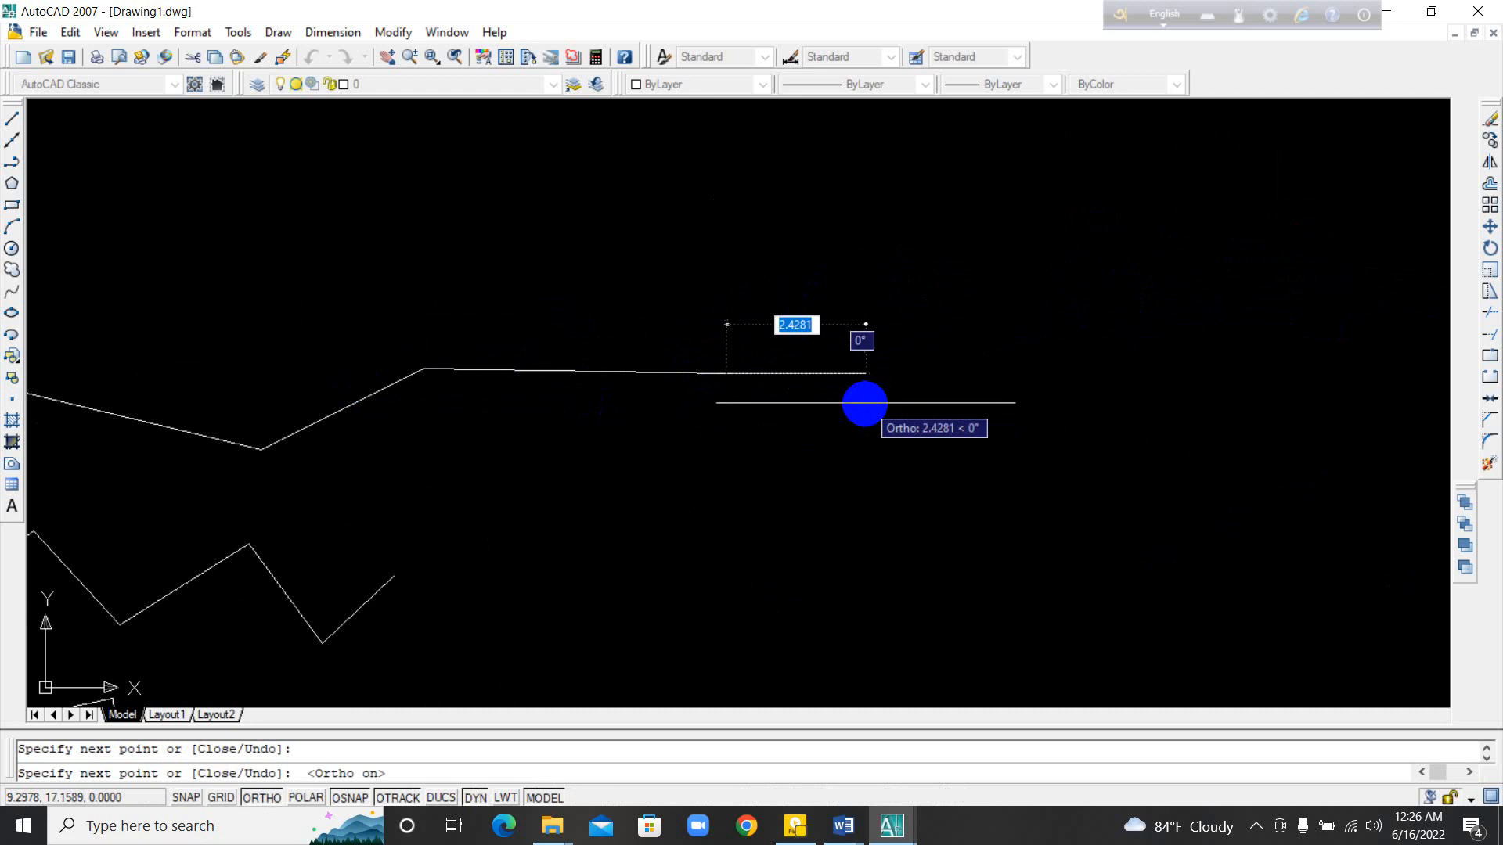
left_click(1263, 399)
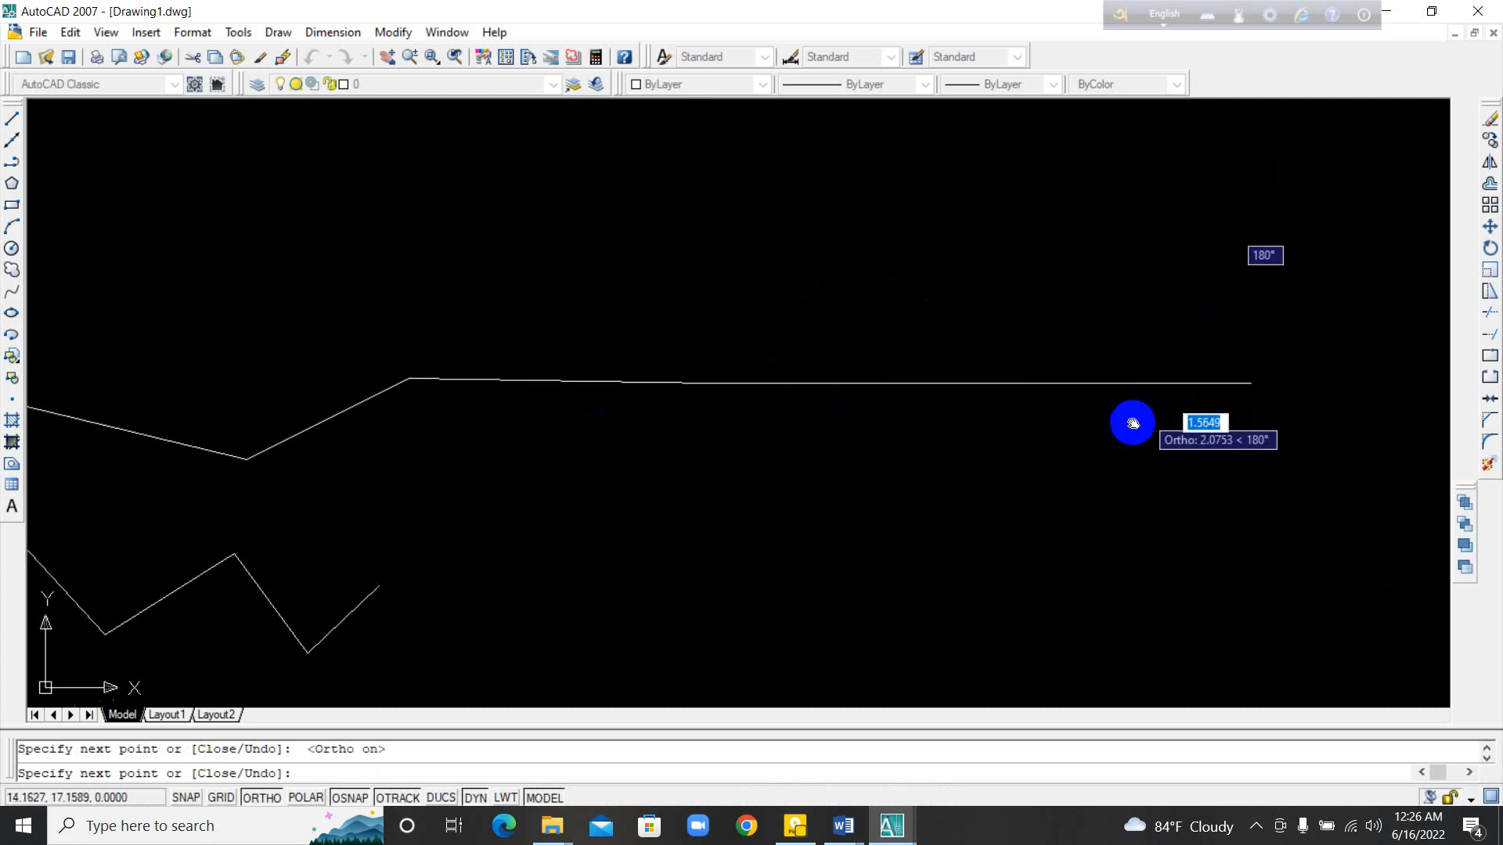
middle_click_drag(1130, 423, 610, 568)
left_click(766, 301)
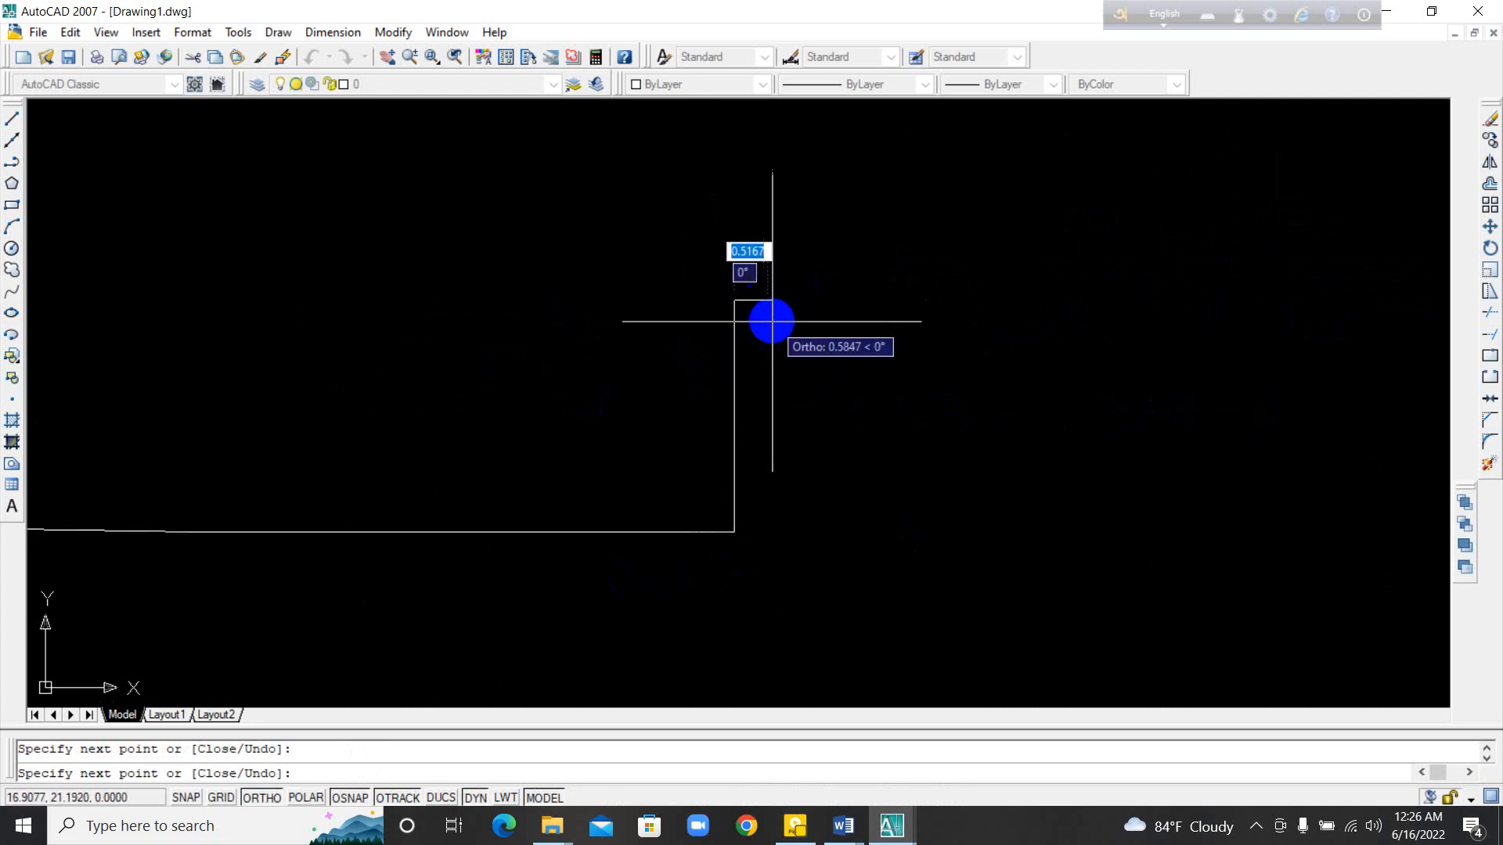
left_click(1126, 300)
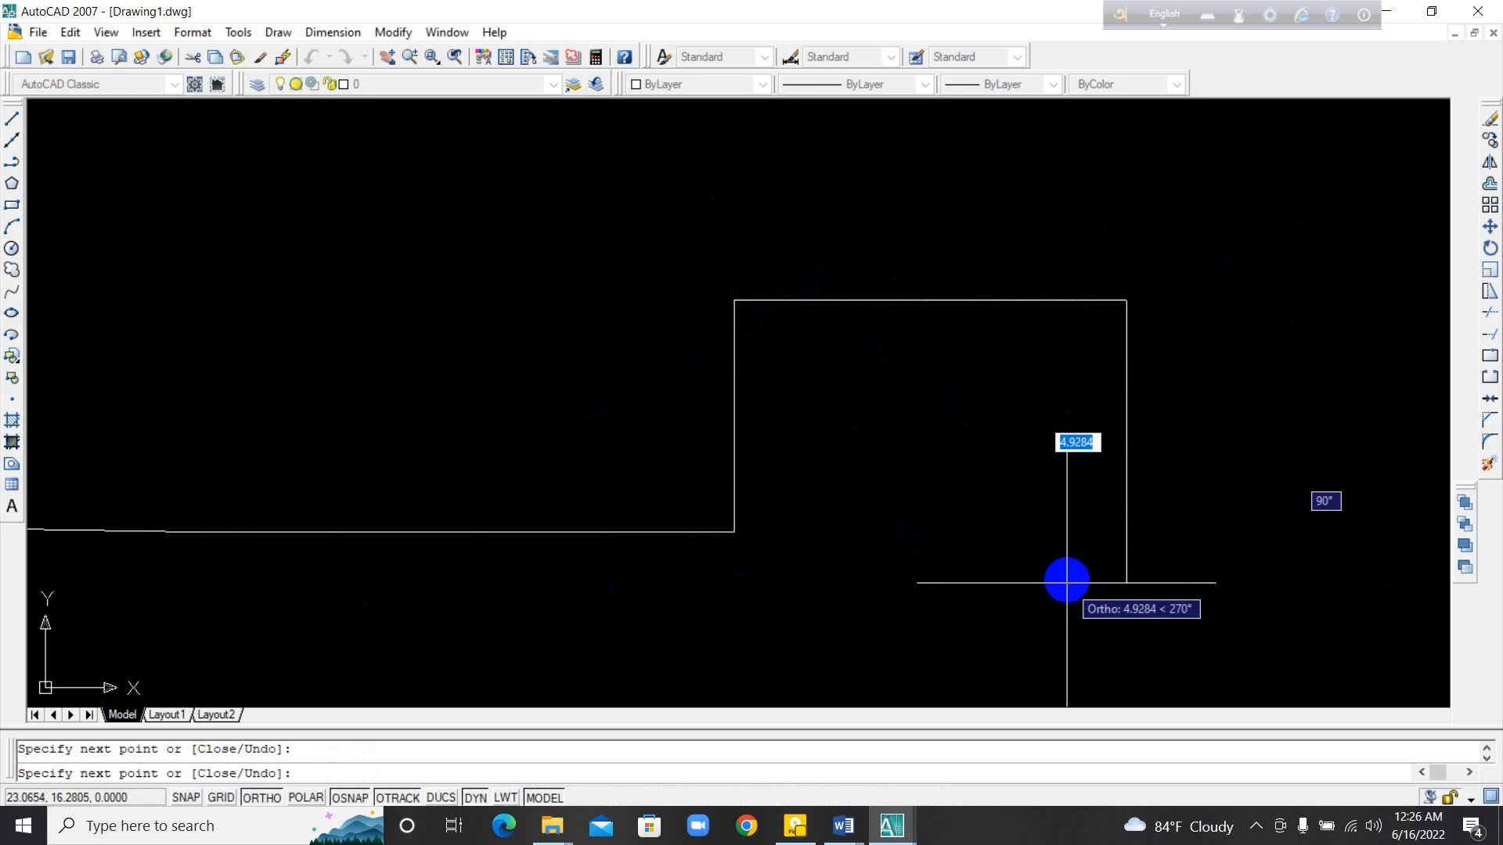
middle_click_drag(1066, 583, 905, 462)
left_click(1009, 579)
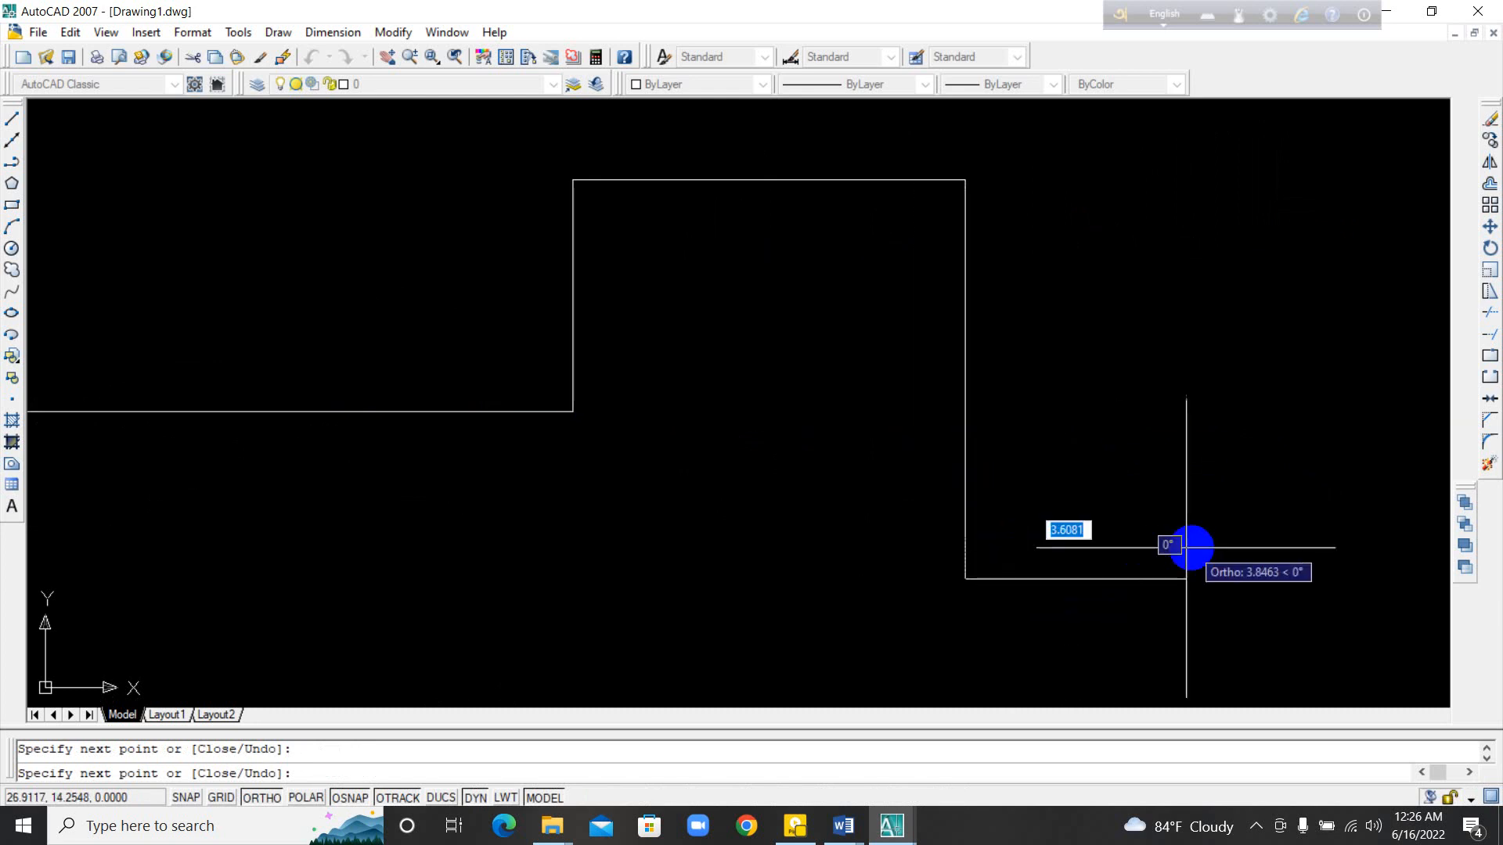
left_click(1248, 537)
mouse_move(1203, 518)
middle_mouse_down()
mouse_move(1164, 540)
mouse_move(702, 590)
middle_mouse_up()
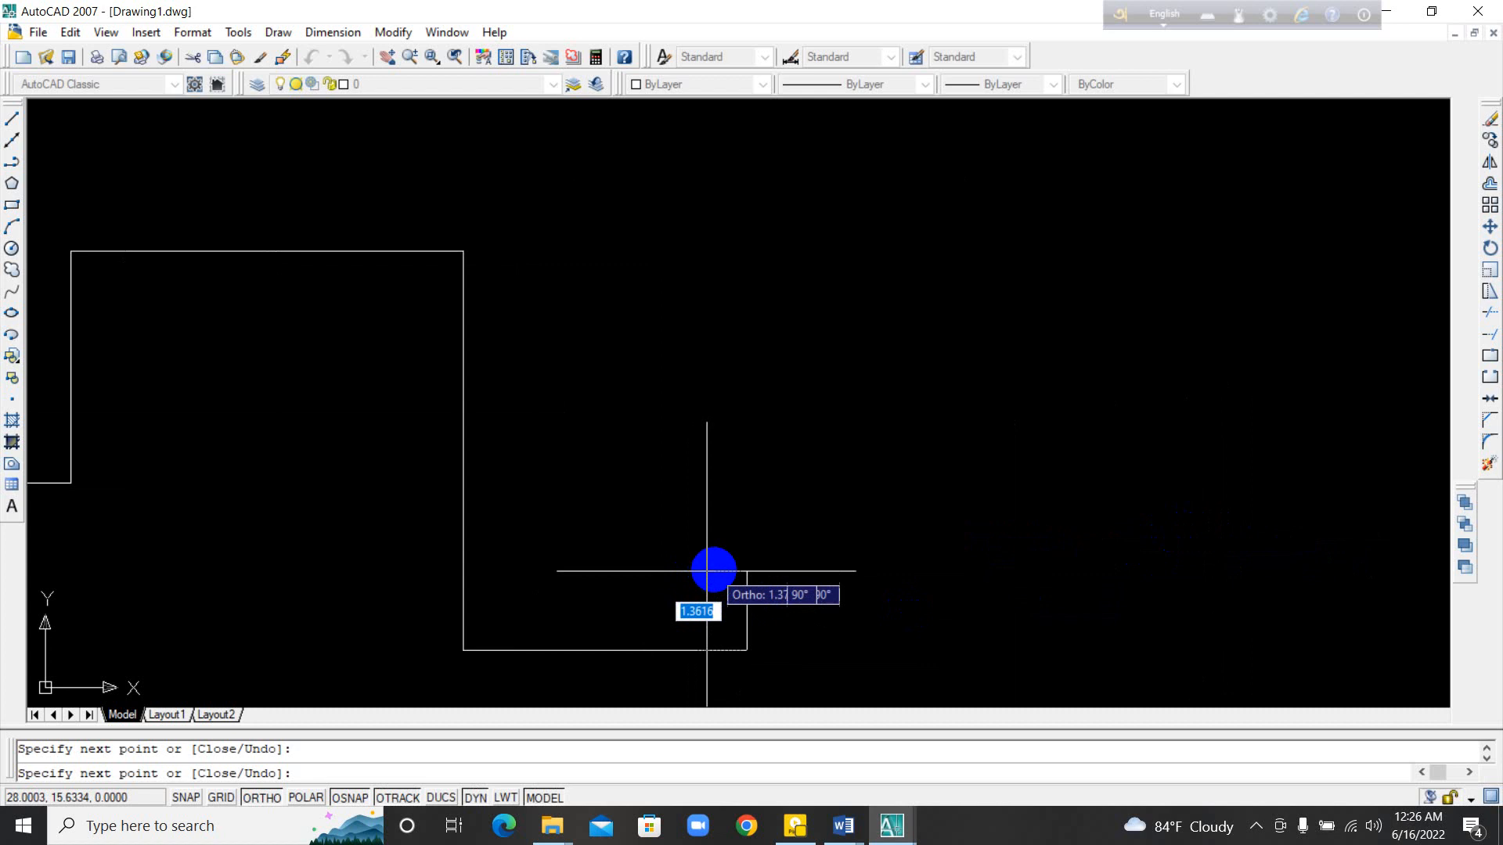
key("Escape")
Step: With Ortho switched off, draw a chain of nine slanted line segments starting from the lower corner of the stepped outline, crossing over itself
middle_click_drag(632, 557, 587, 490)
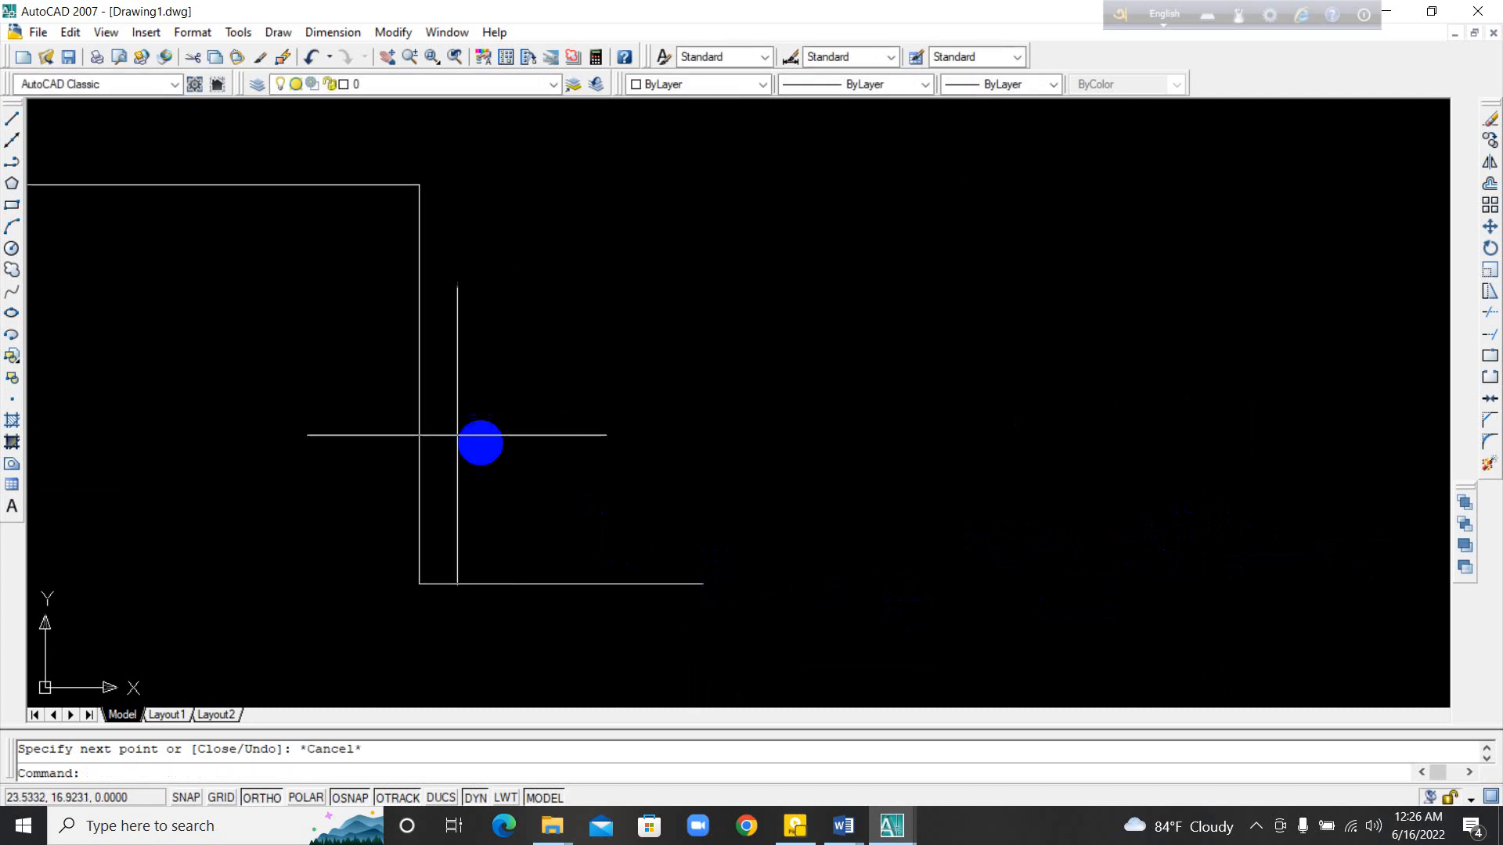
left_click(12, 121)
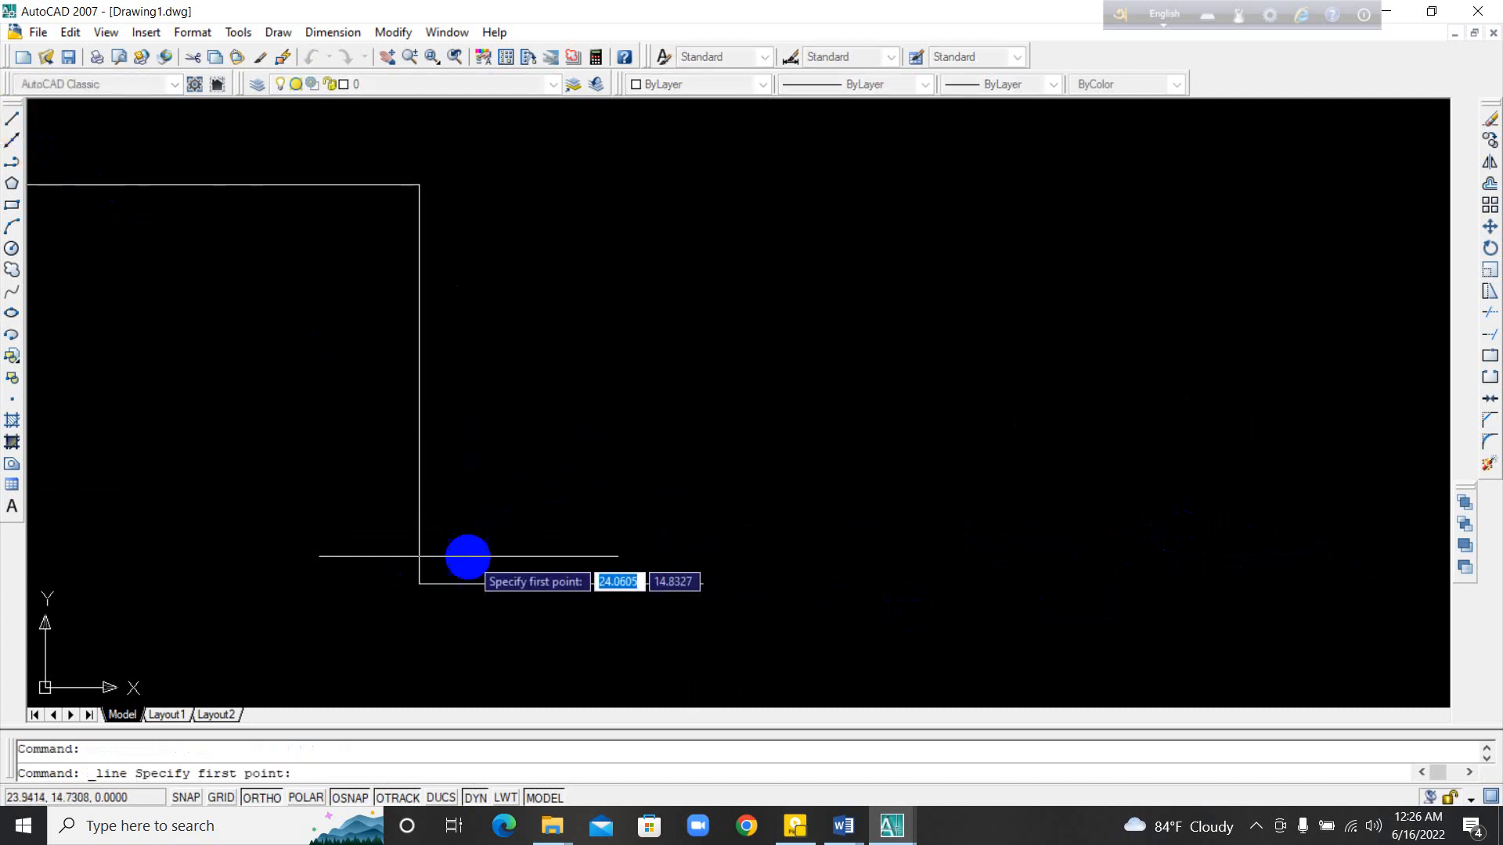
left_click(419, 583)
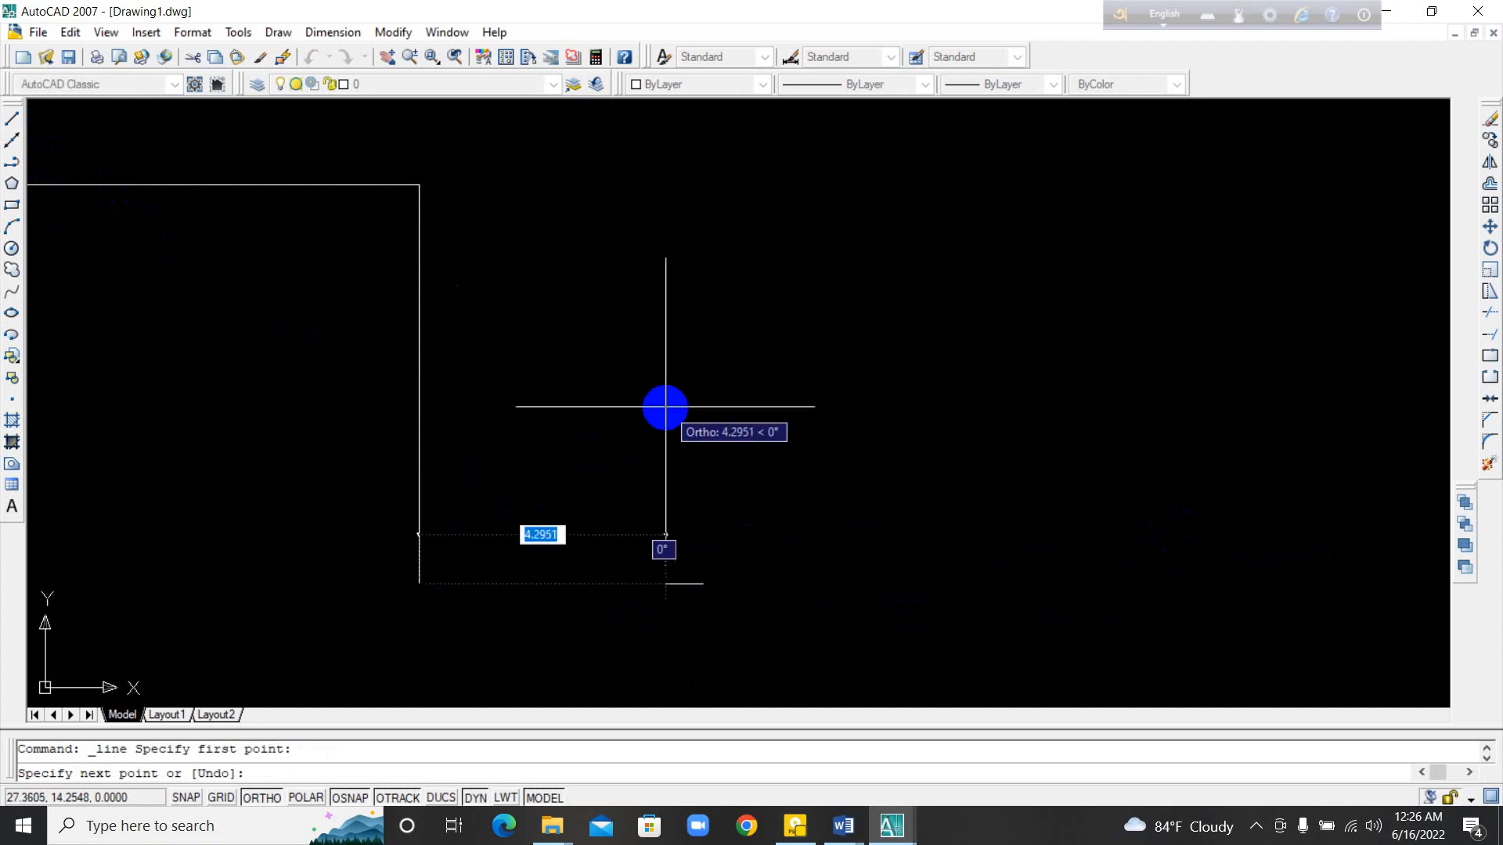
key("F8")
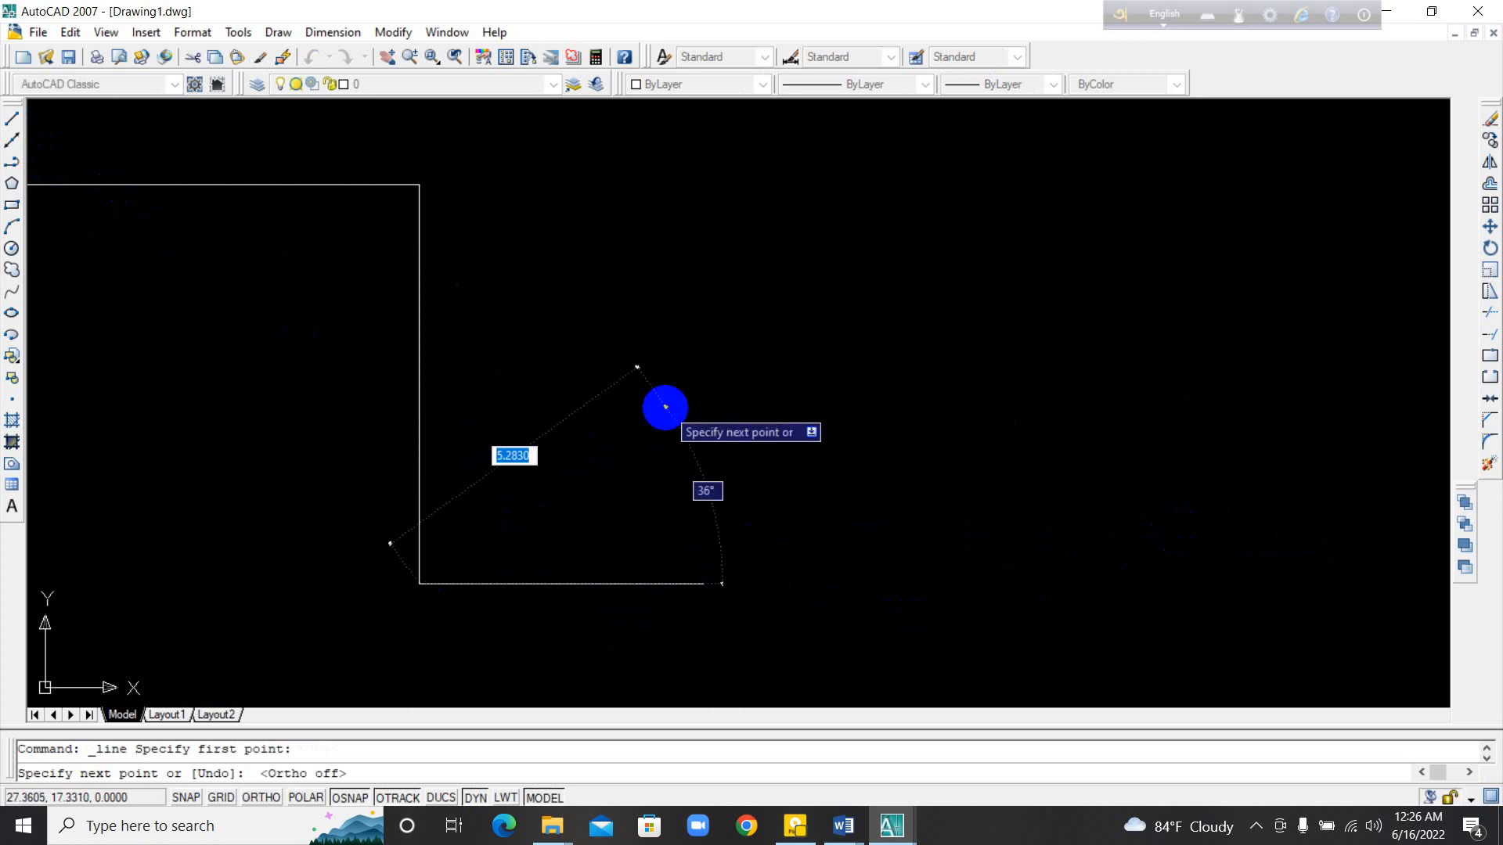
left_click(671, 390)
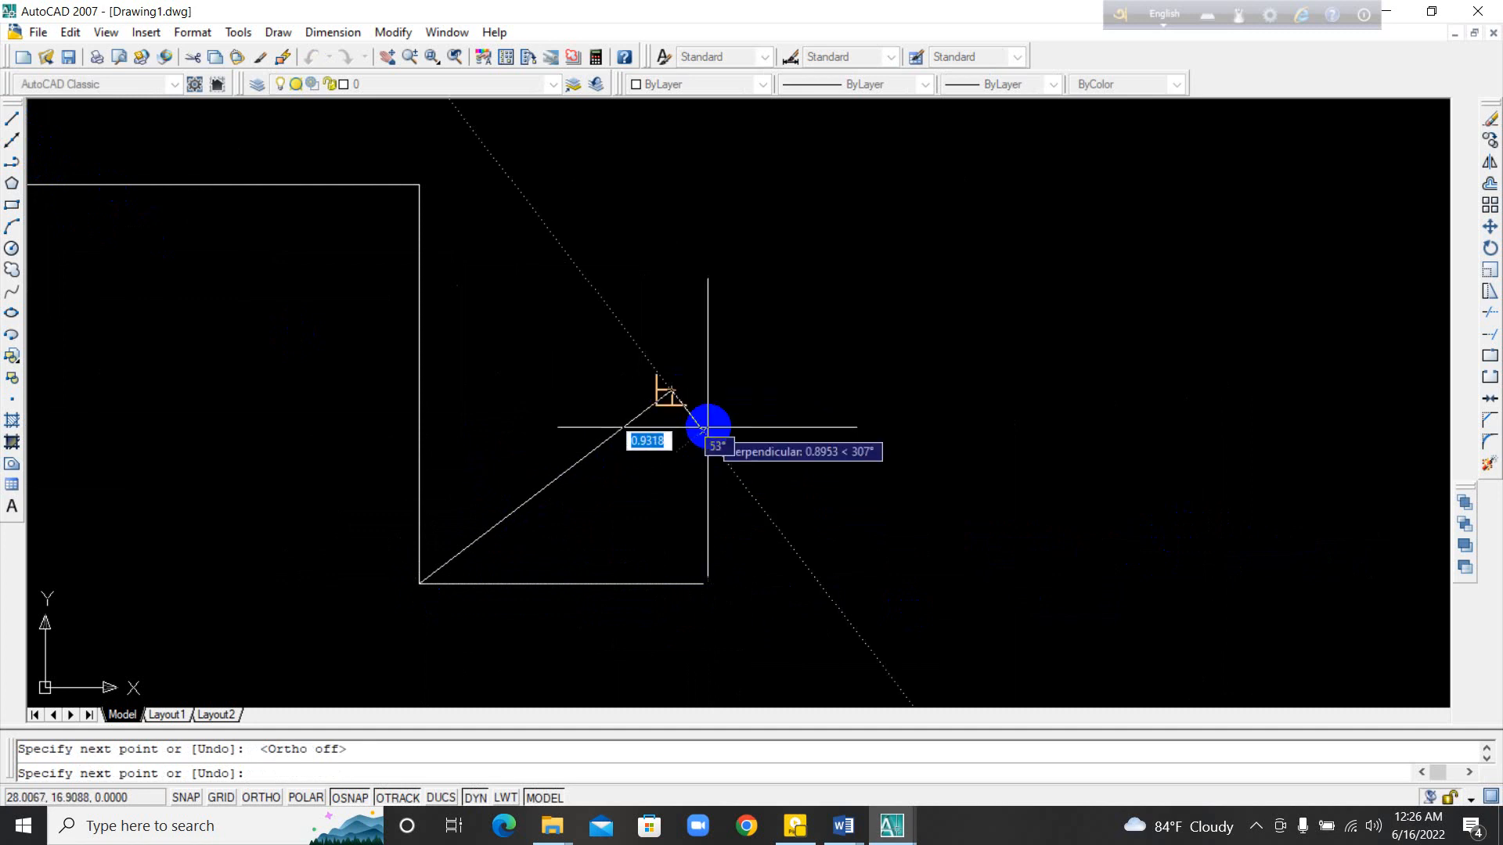
left_click(928, 472)
left_click(870, 534)
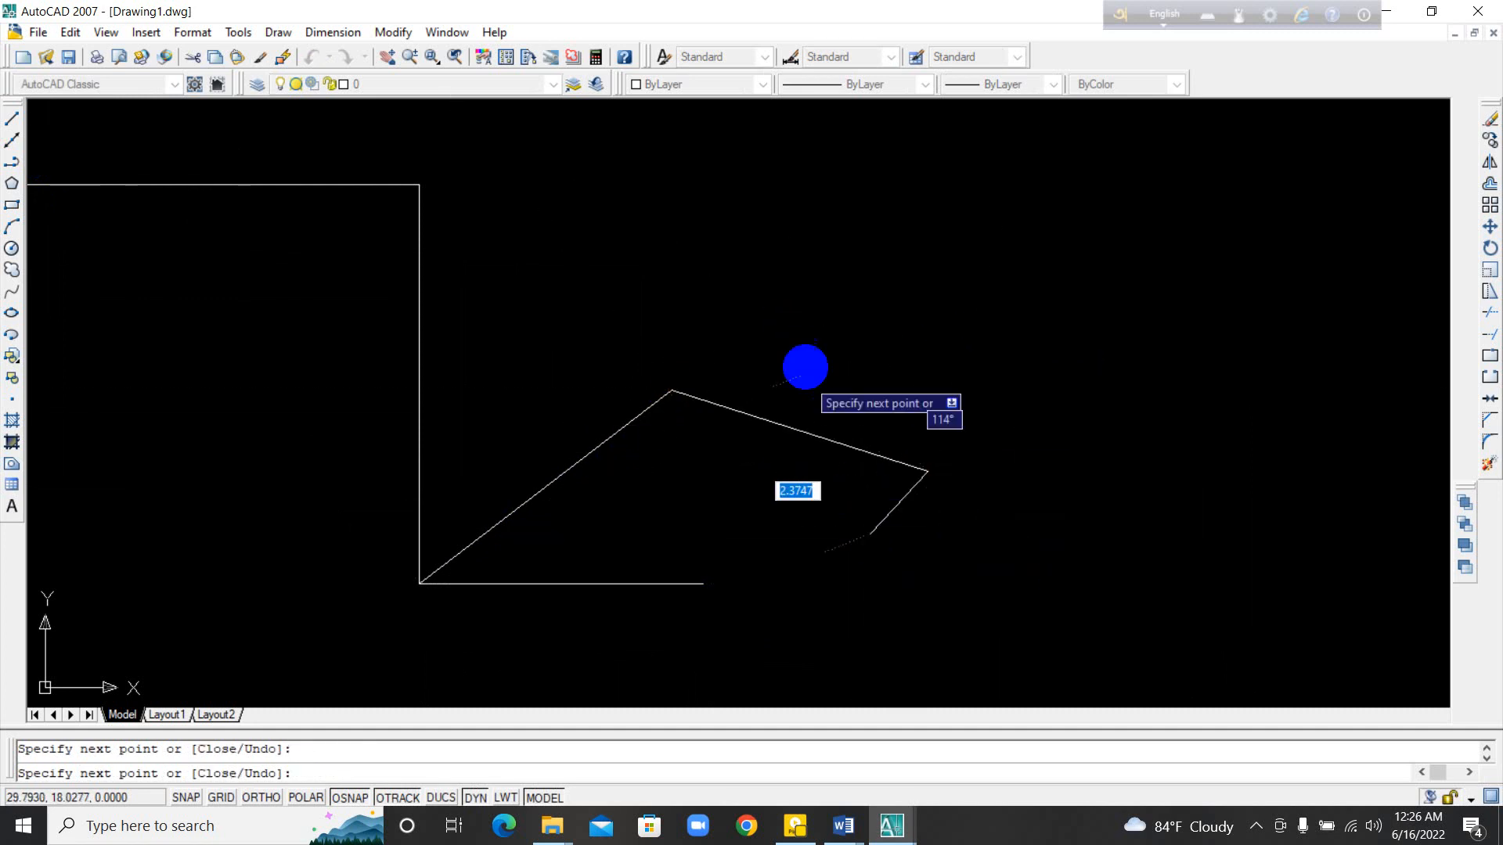
left_click(807, 360)
left_click(687, 340)
left_click(559, 371)
left_click(625, 493)
left_click(798, 431)
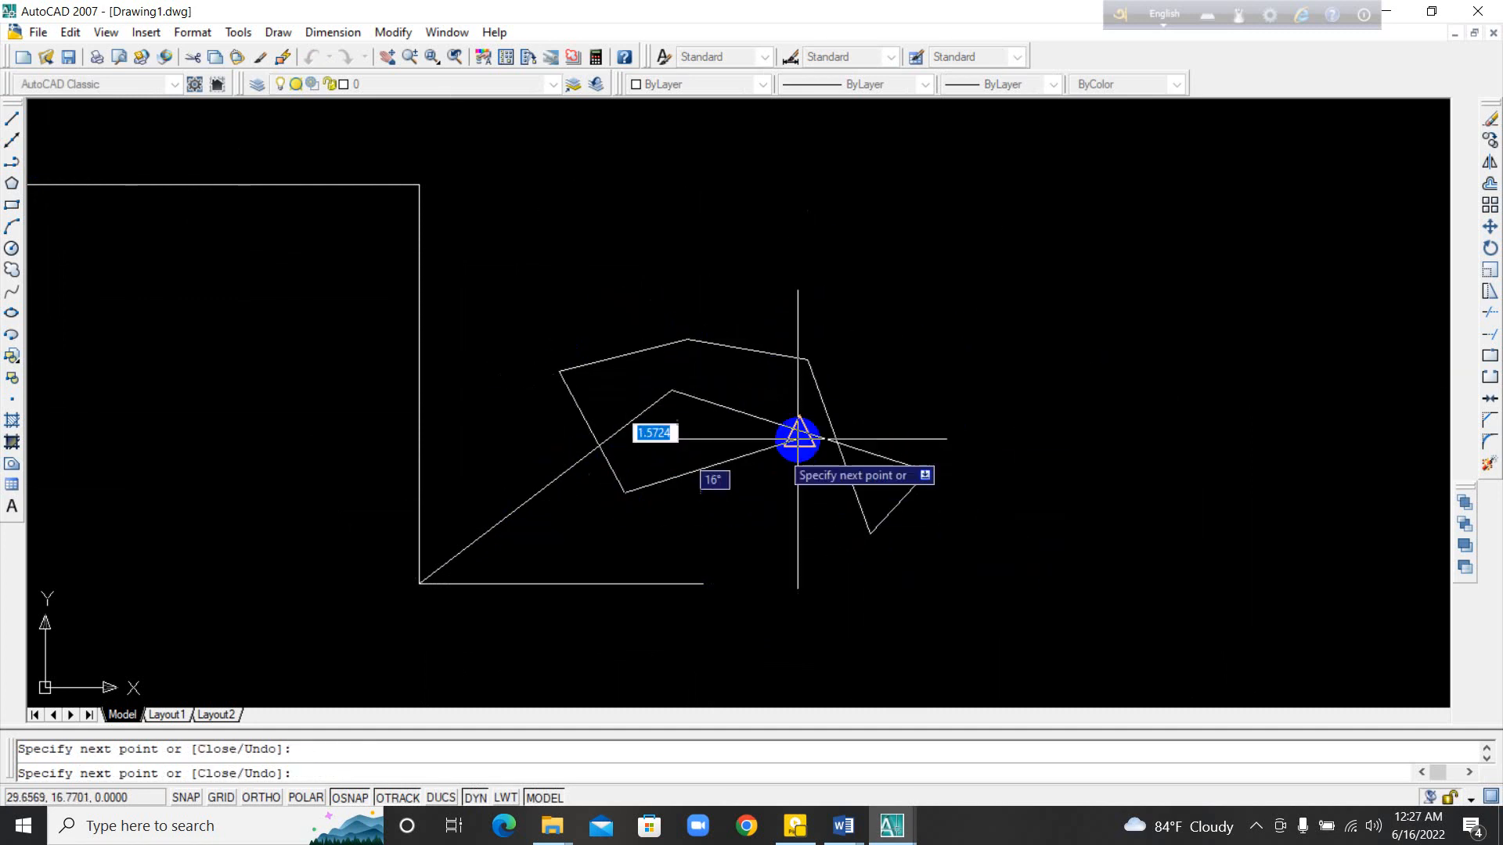
left_click(874, 322)
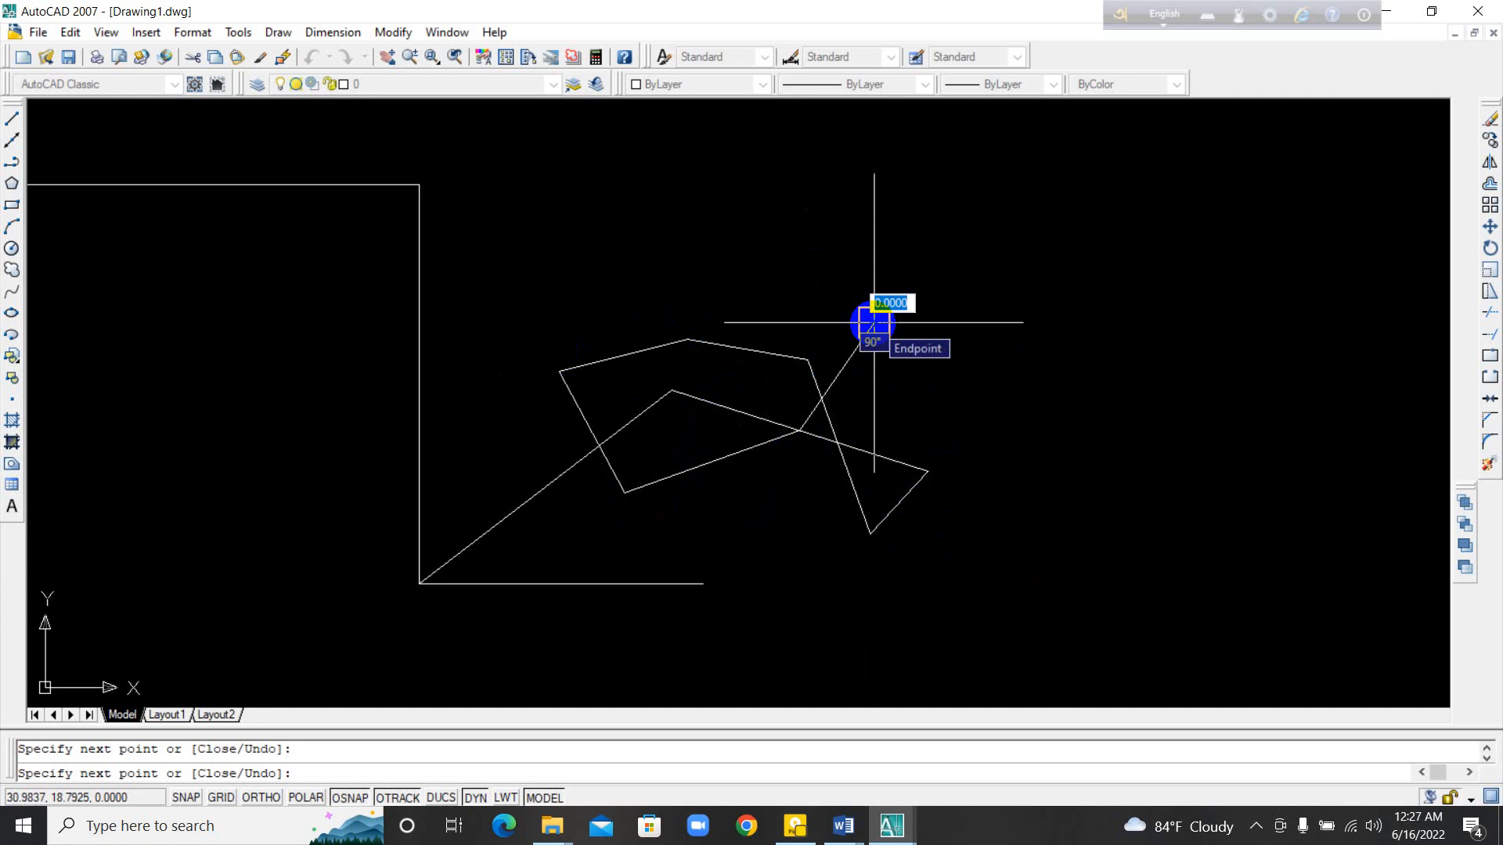
key("Escape")
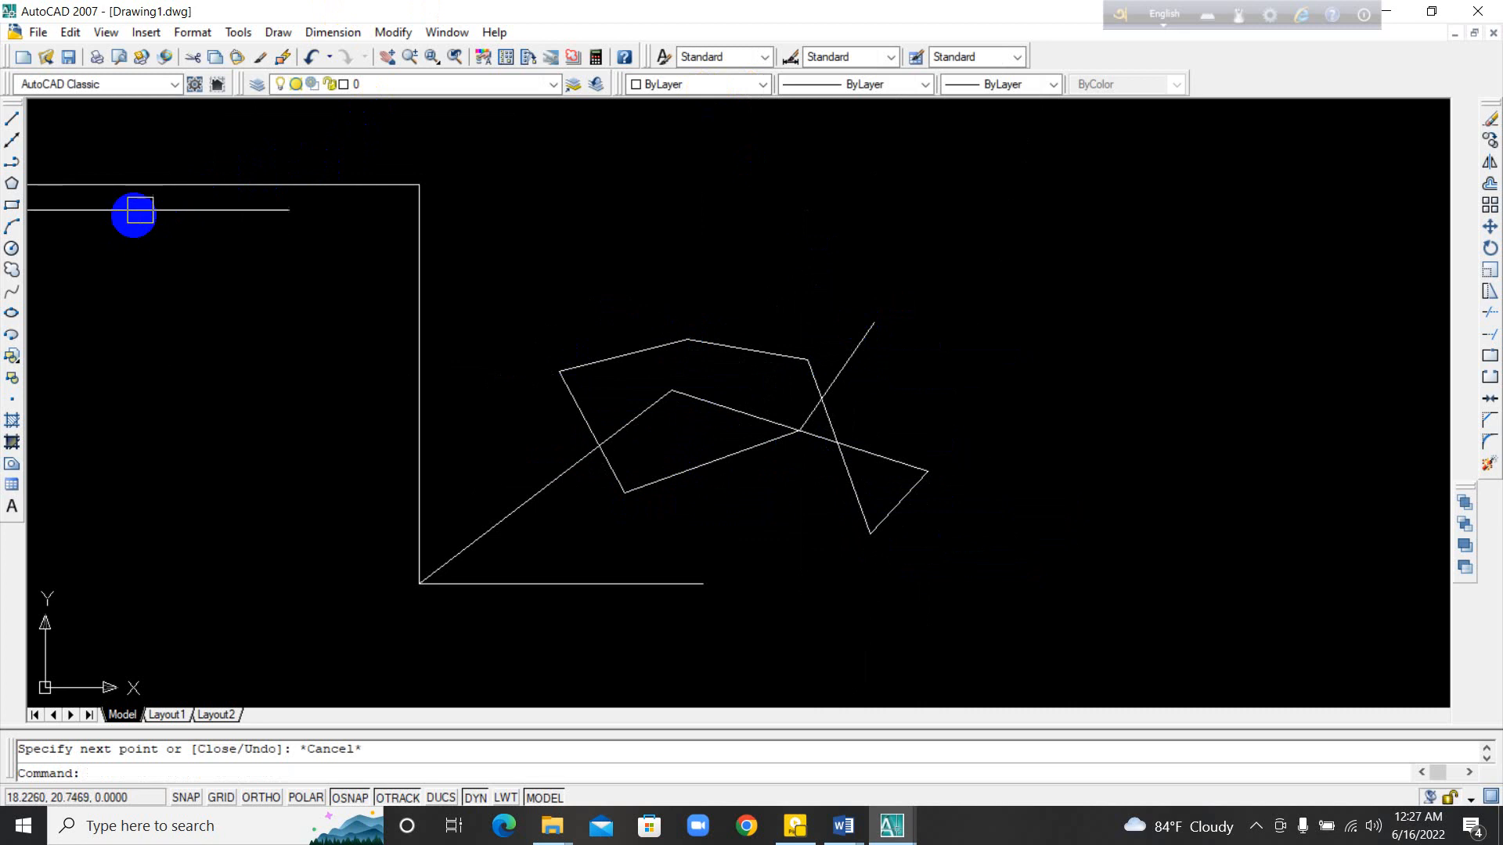
middle_click_drag(486, 271, 316, 420)
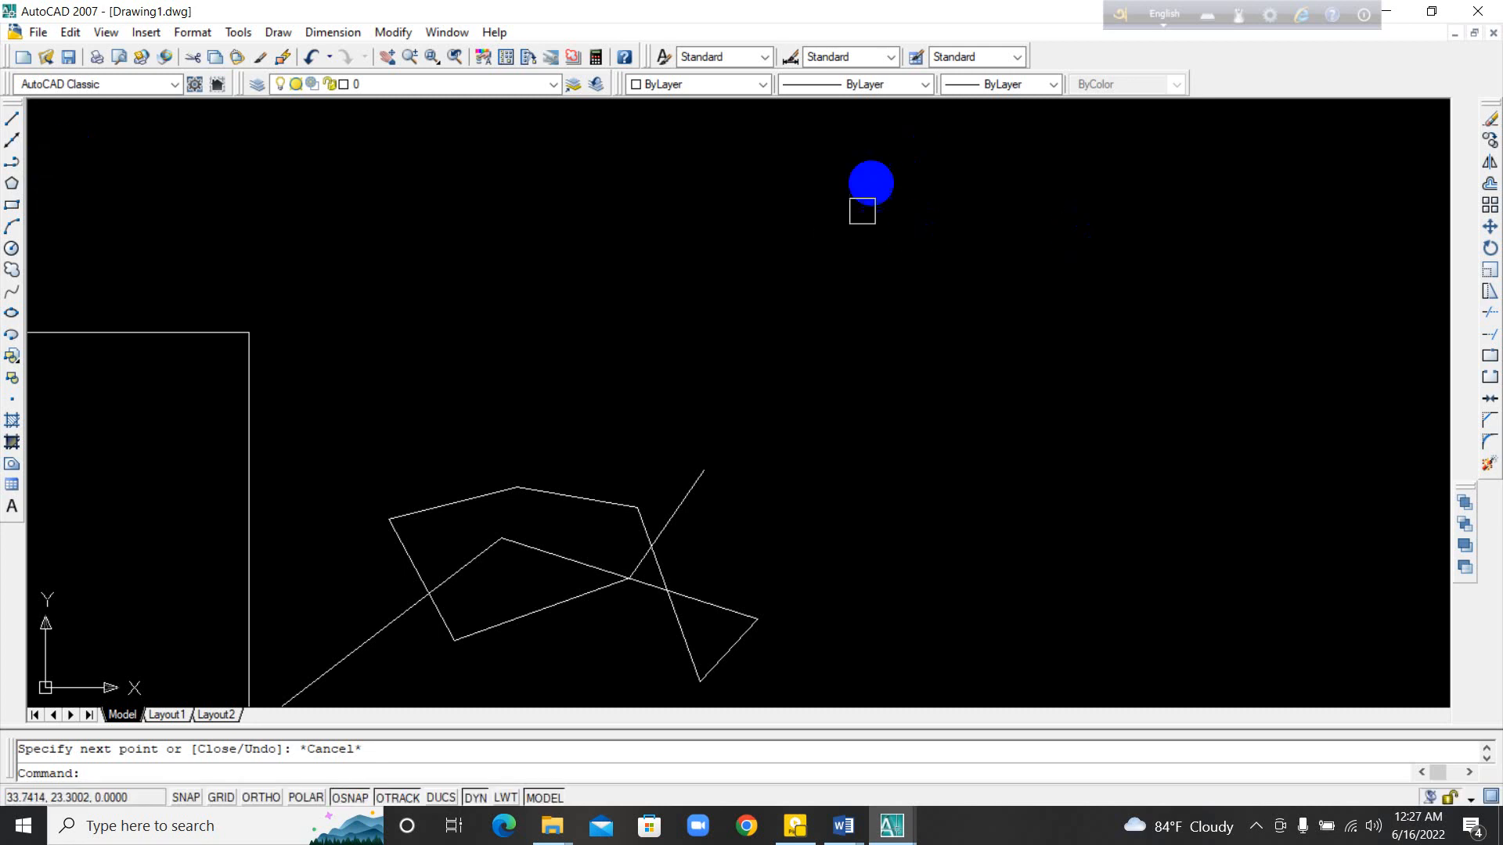
scroll(508, 490, "up", 2)
middle_click_drag(508, 490, 767, 445)
scroll(567, 380, "down", 4)
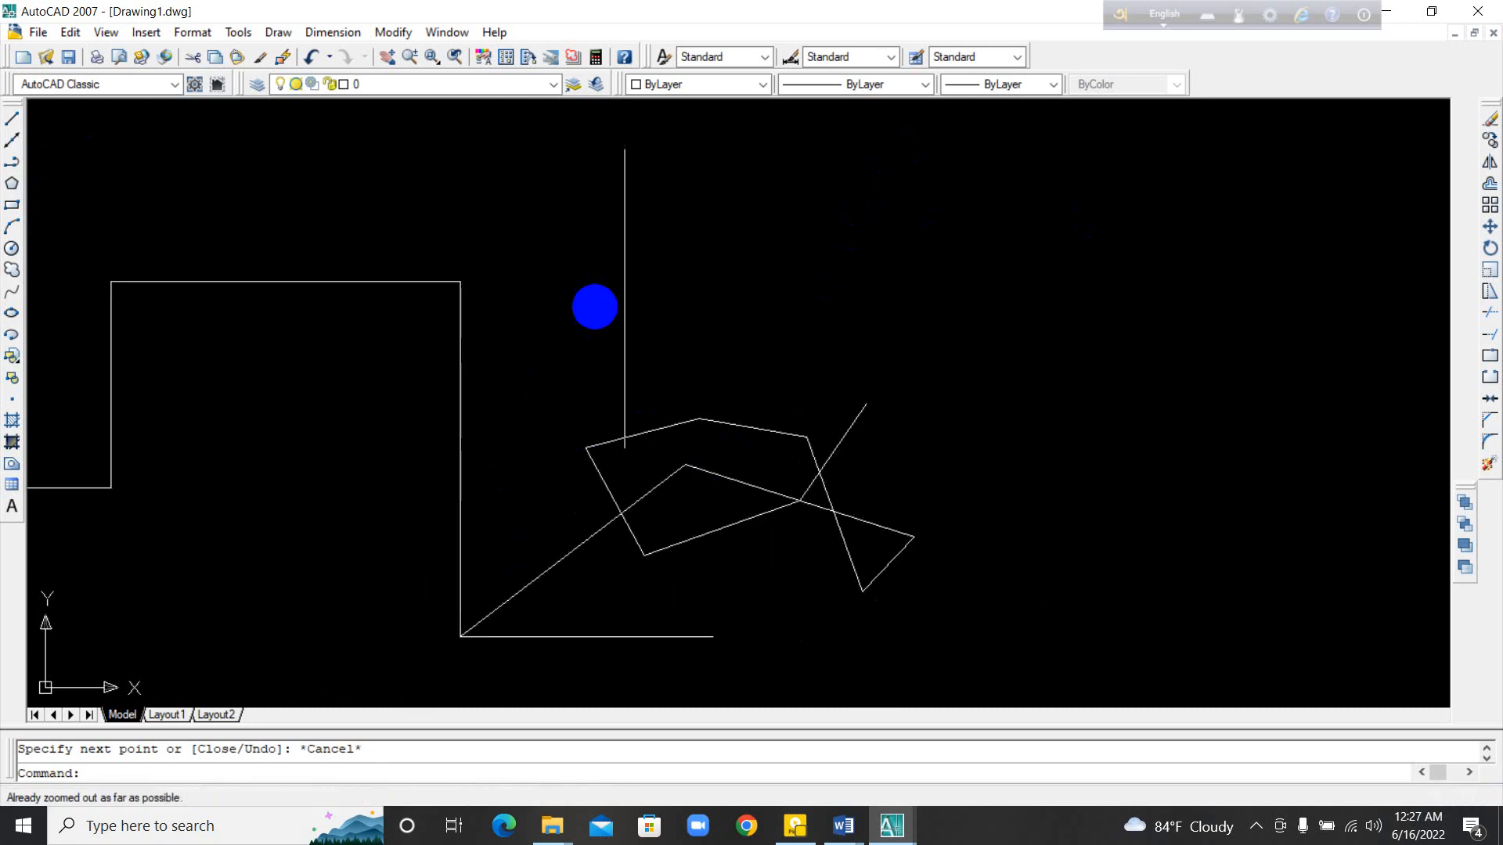
mouse_move(817, 370)
middle_mouse_down()
mouse_move(668, 503)
mouse_move(635, 500)
middle_mouse_up()
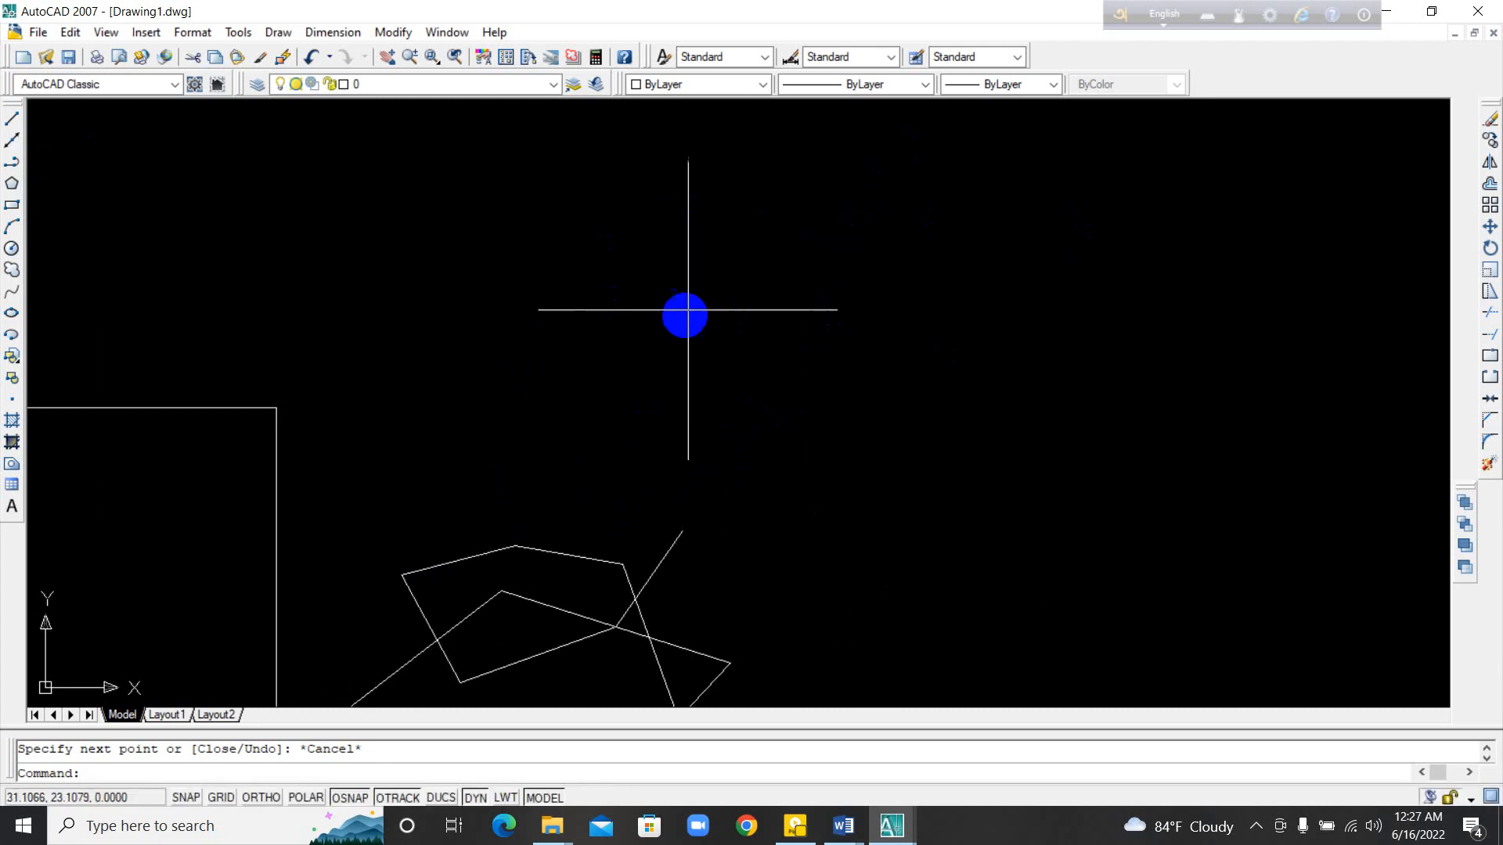
middle_click_drag(975, 376, 808, 375)
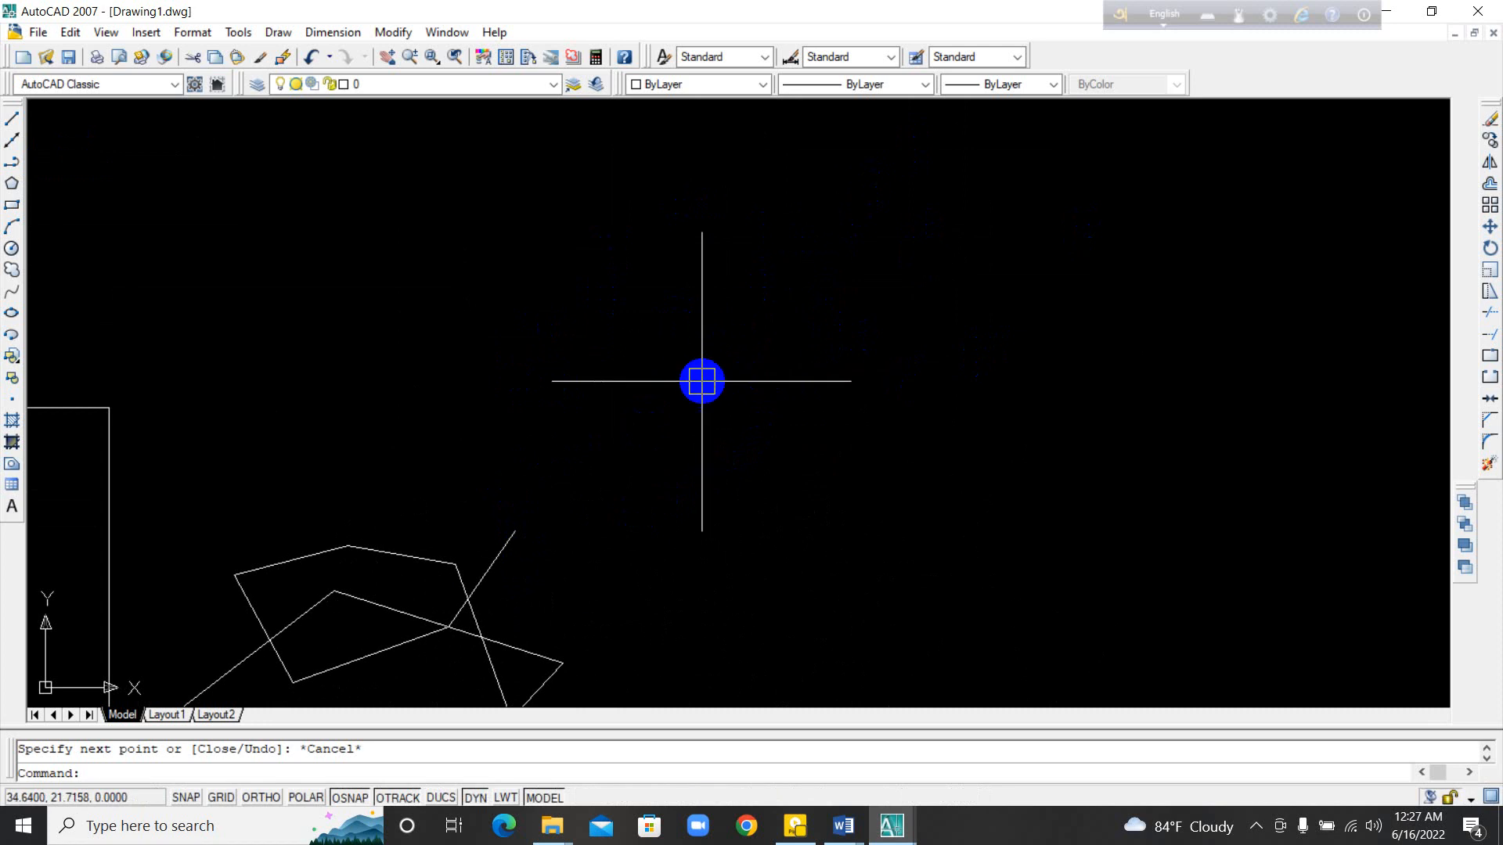
middle_click_drag(701, 379, 798, 227)
scroll(790, 258, "down", 2)
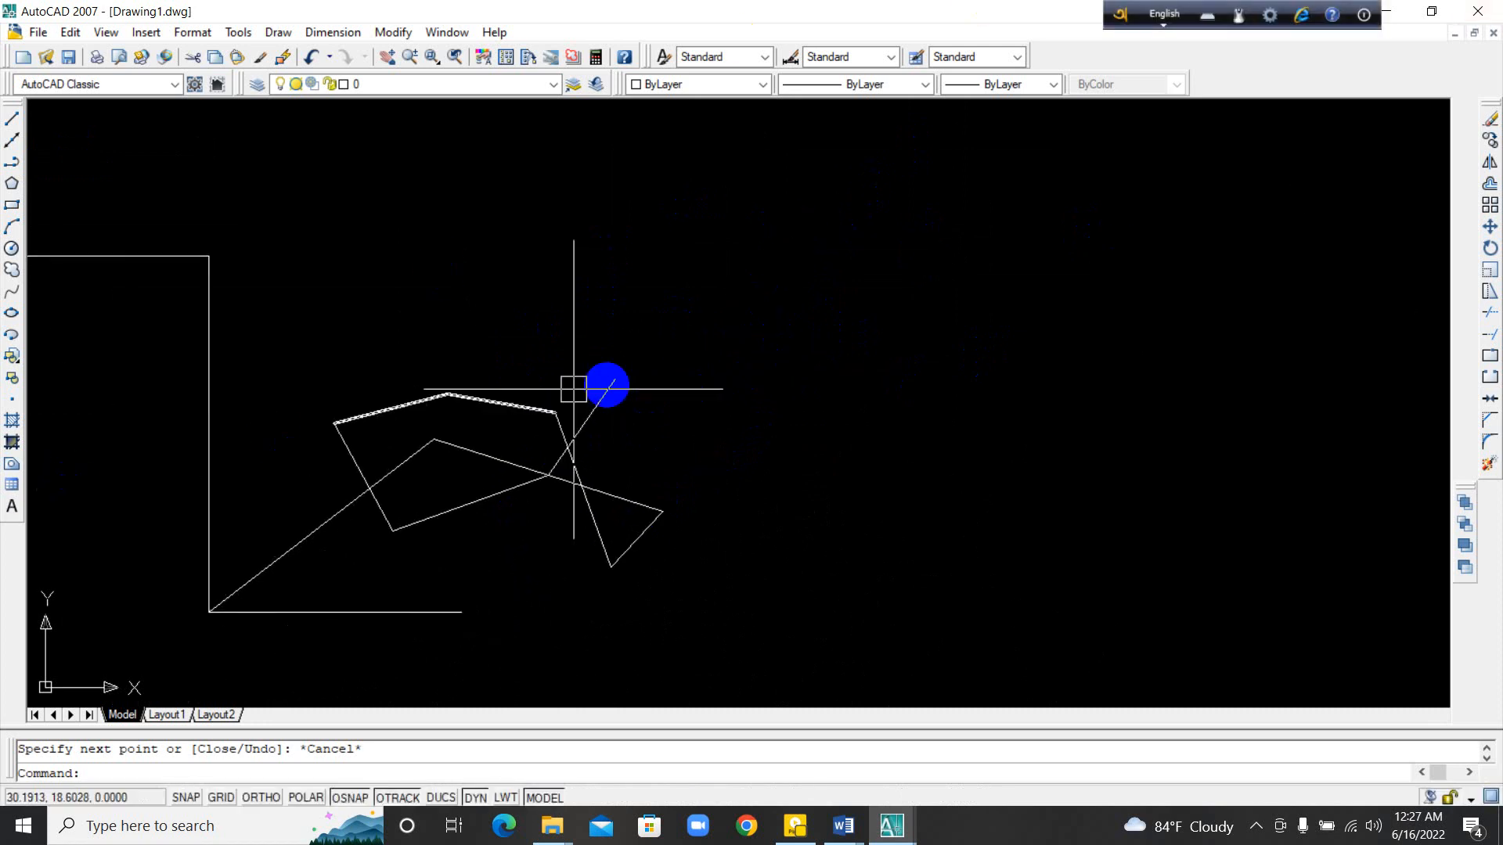
middle_click_drag(841, 199, 794, 274)
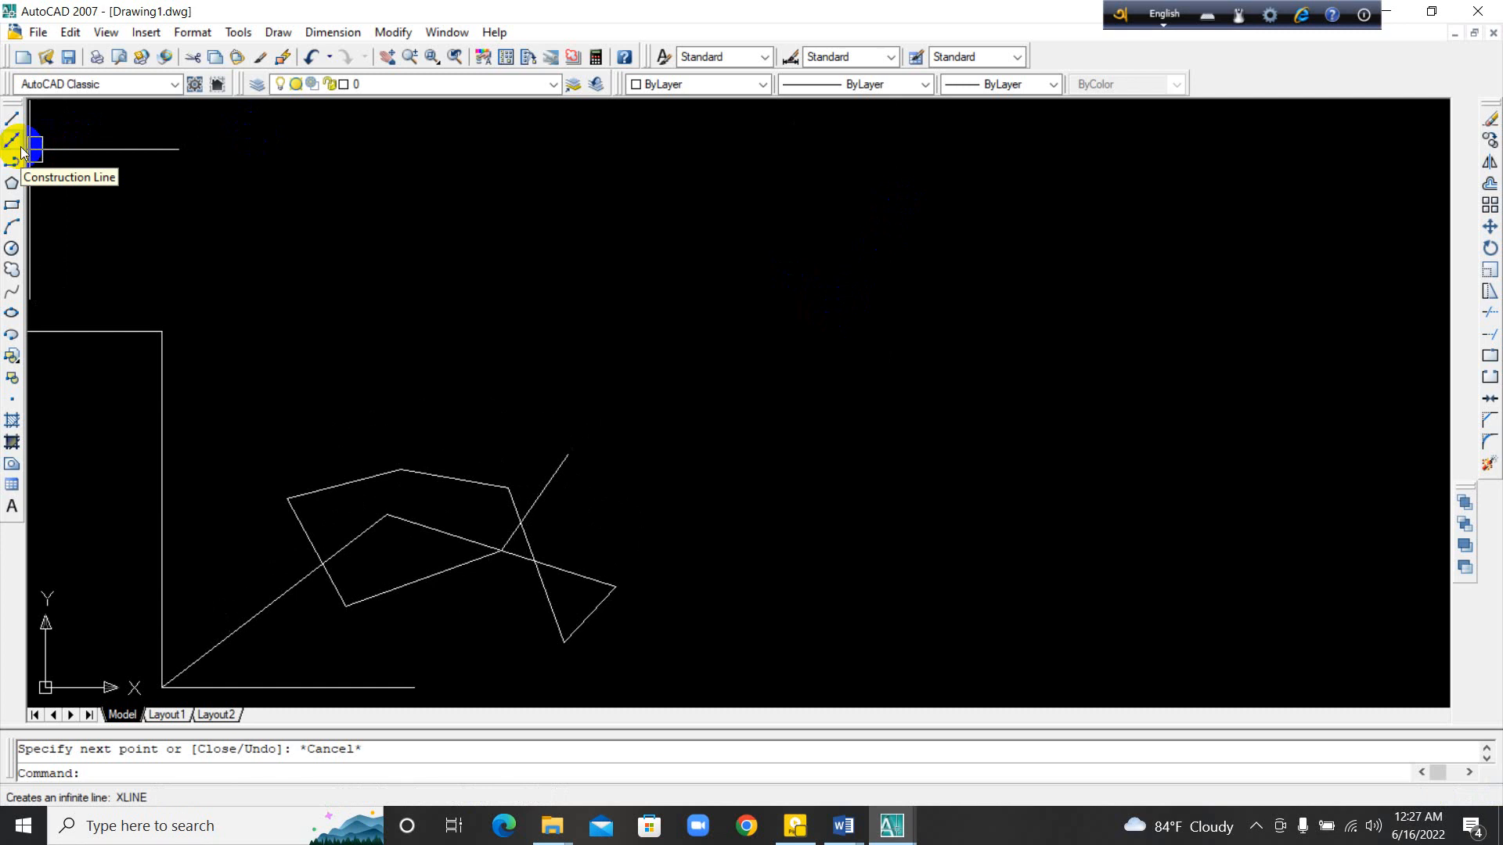
Step: Draw a fan of nine construction lines at different angles through one point in the empty area beyond the slanted line chain
middle_click_drag(714, 348, 520, 424)
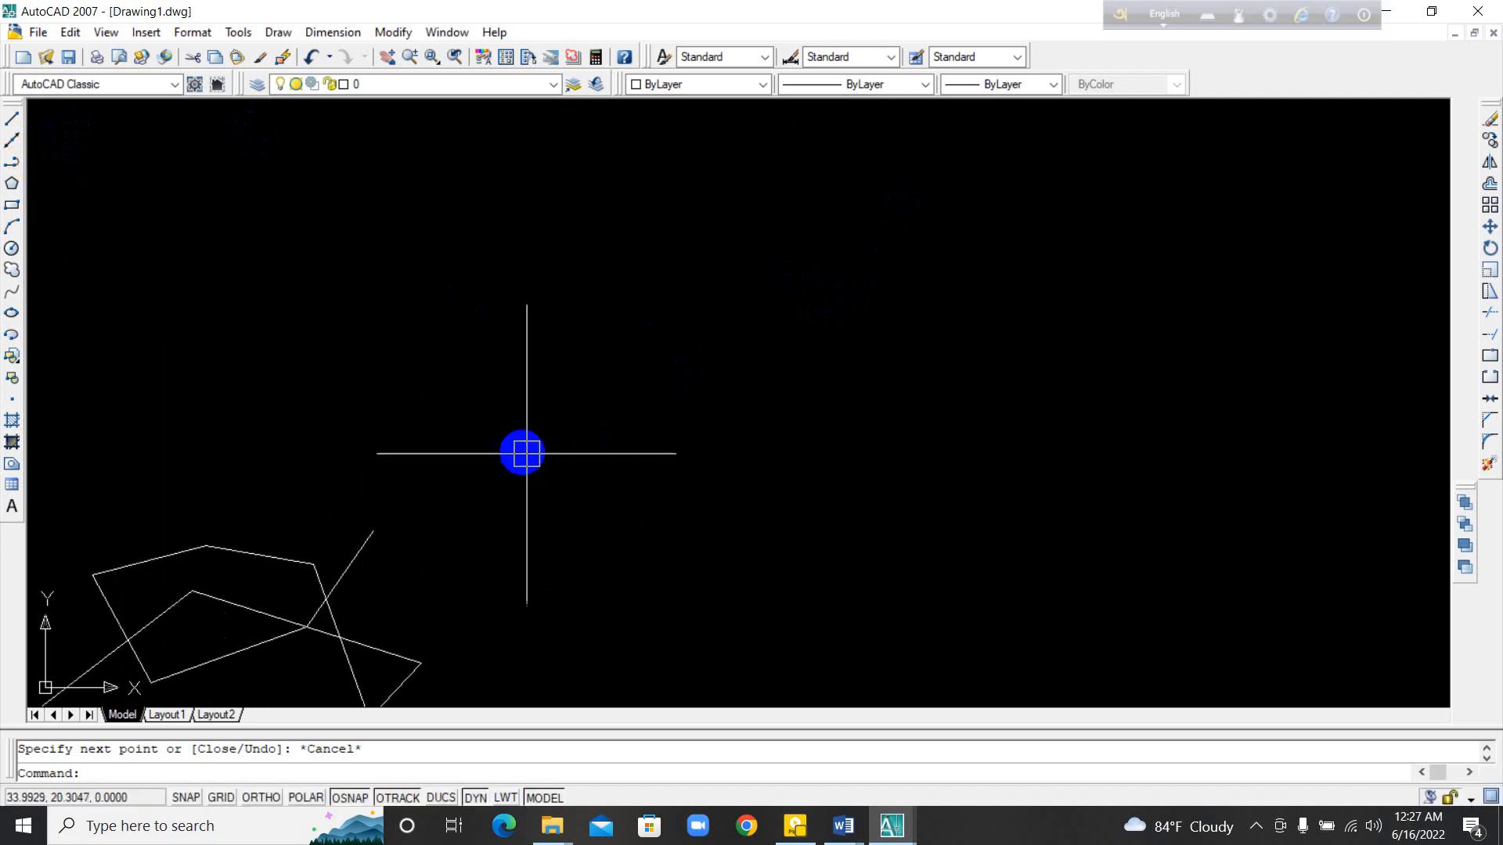
left_click(11, 149)
left_click(654, 345)
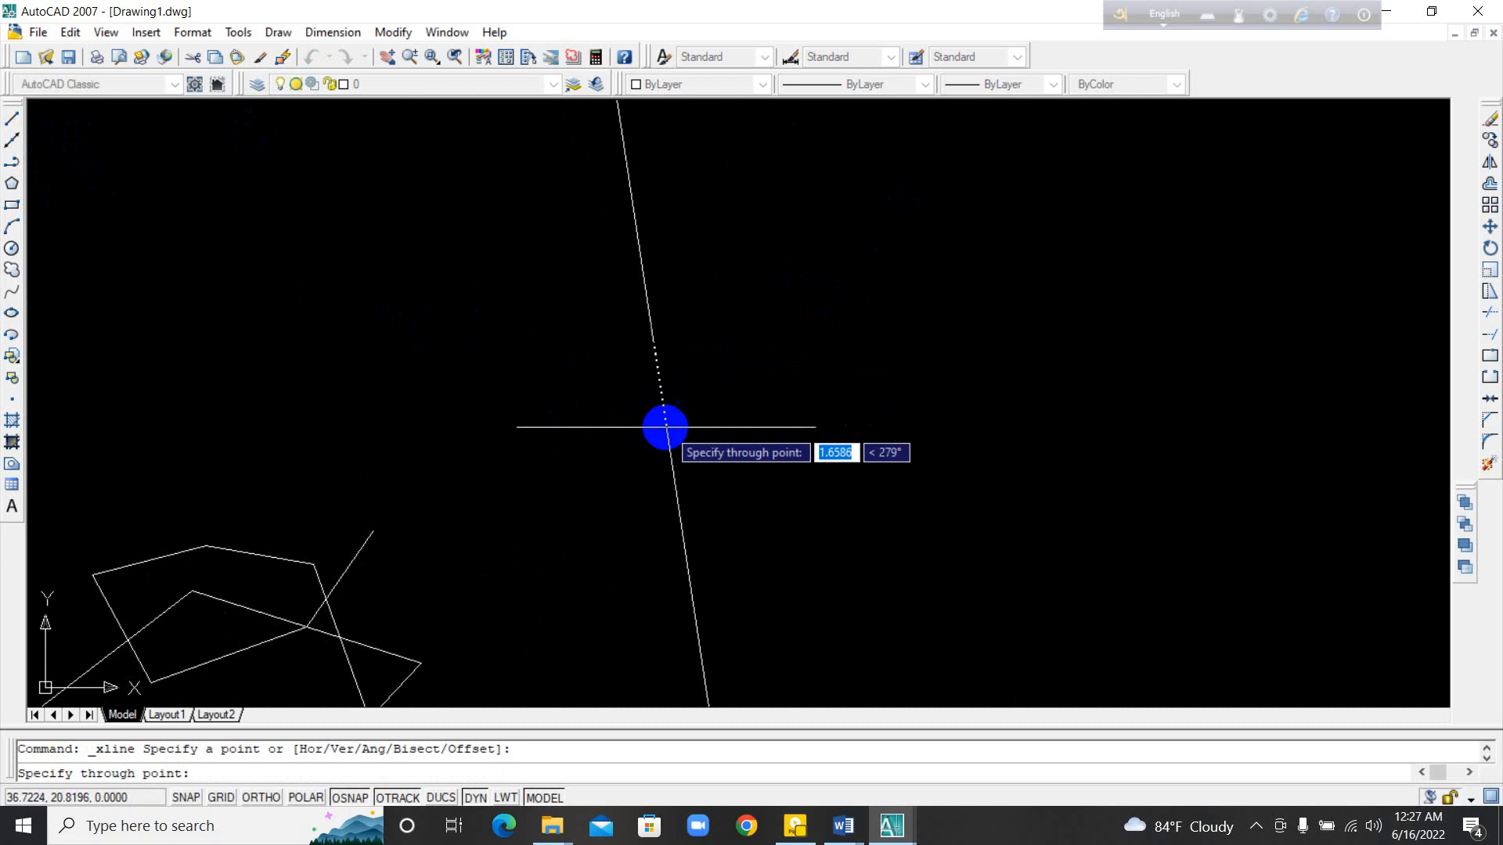
left_click(658, 443)
left_click(601, 406)
left_click(575, 362)
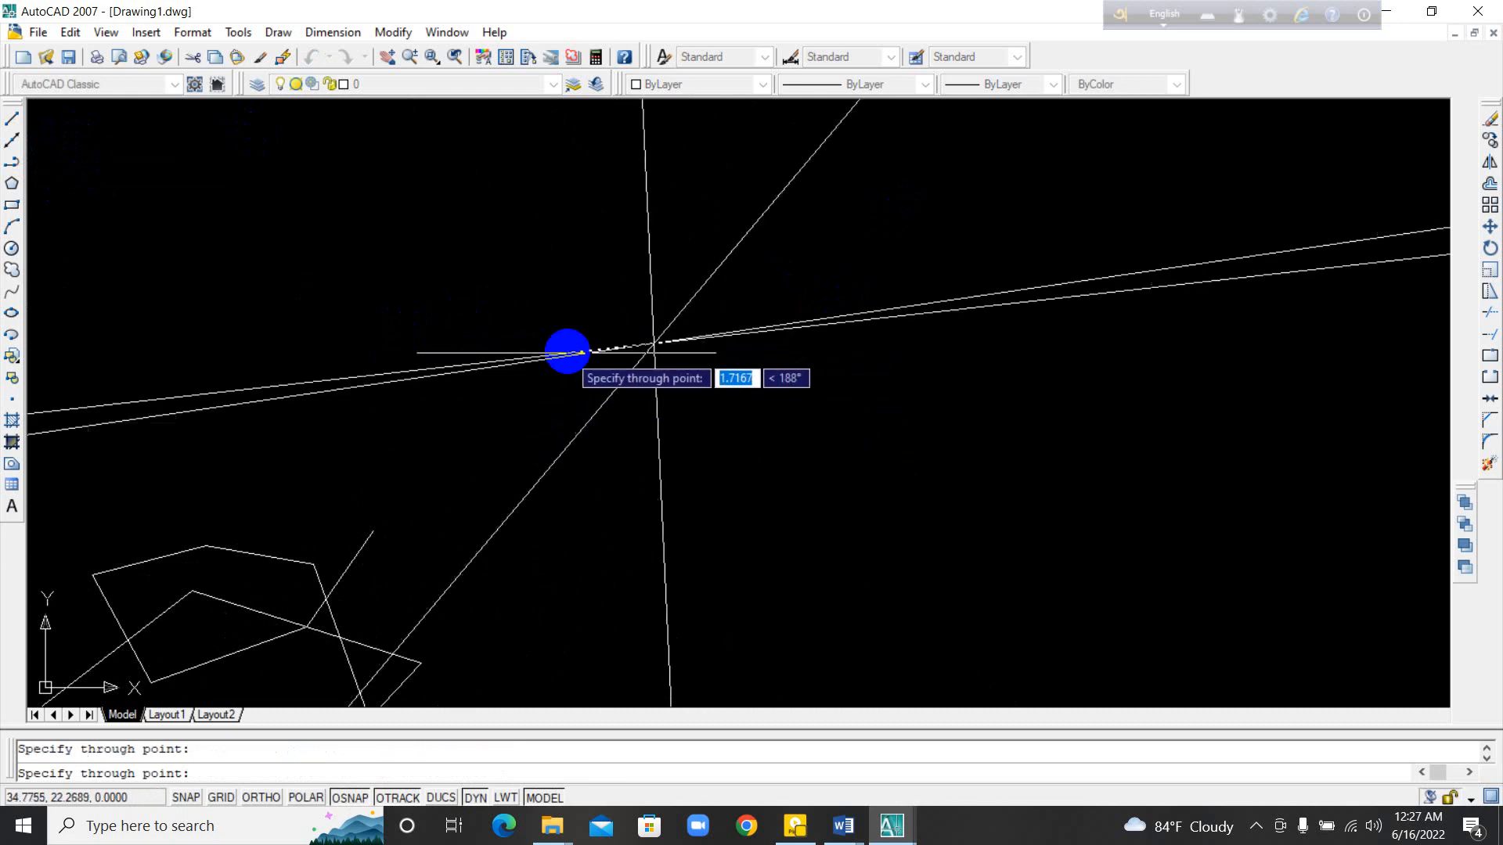
left_click(559, 298)
left_click(577, 287)
left_click(623, 283)
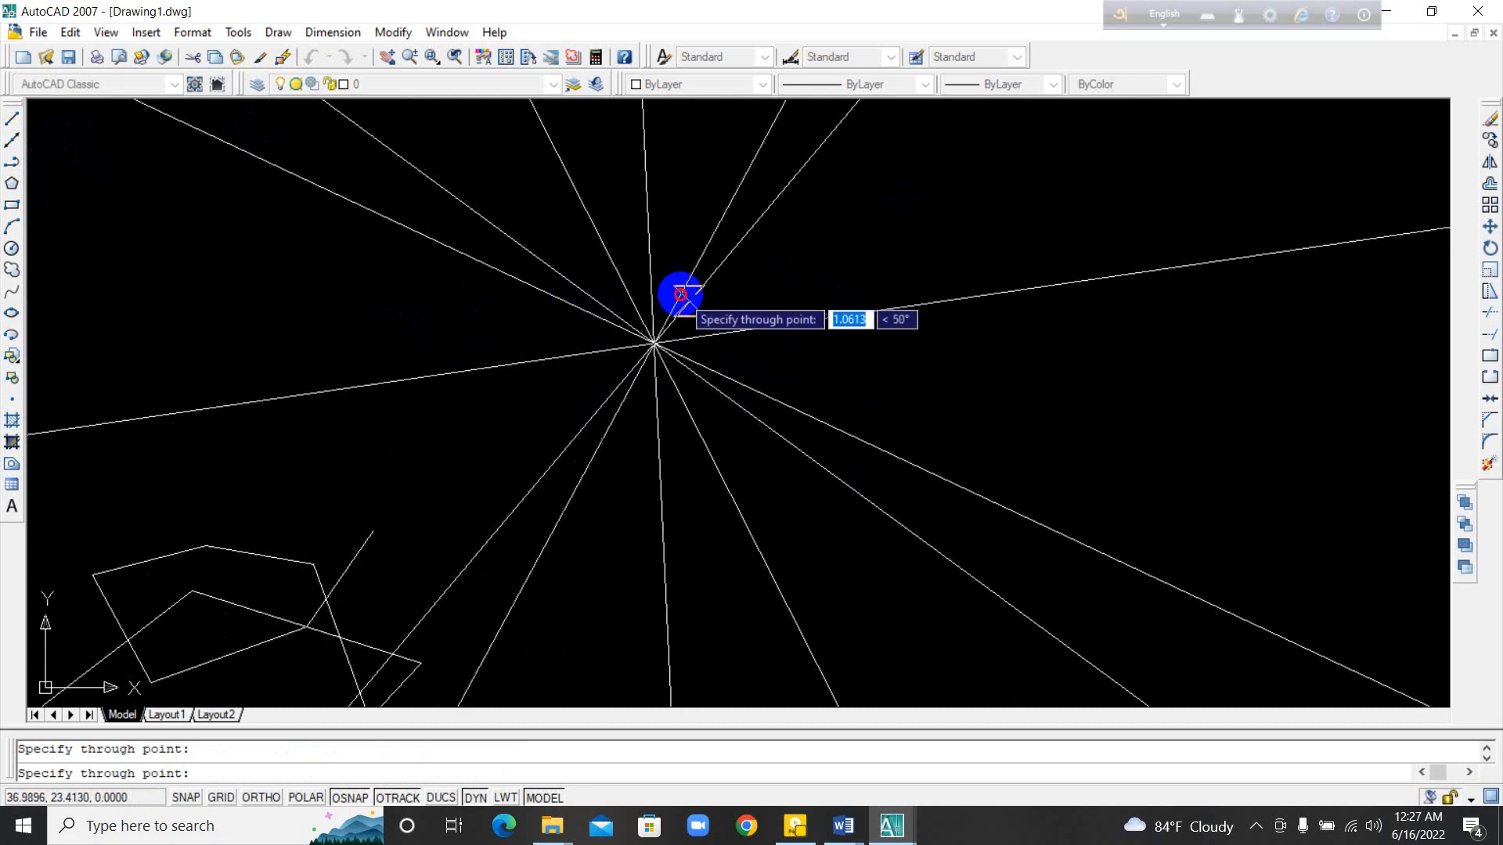
left_click(757, 310)
left_click(749, 285)
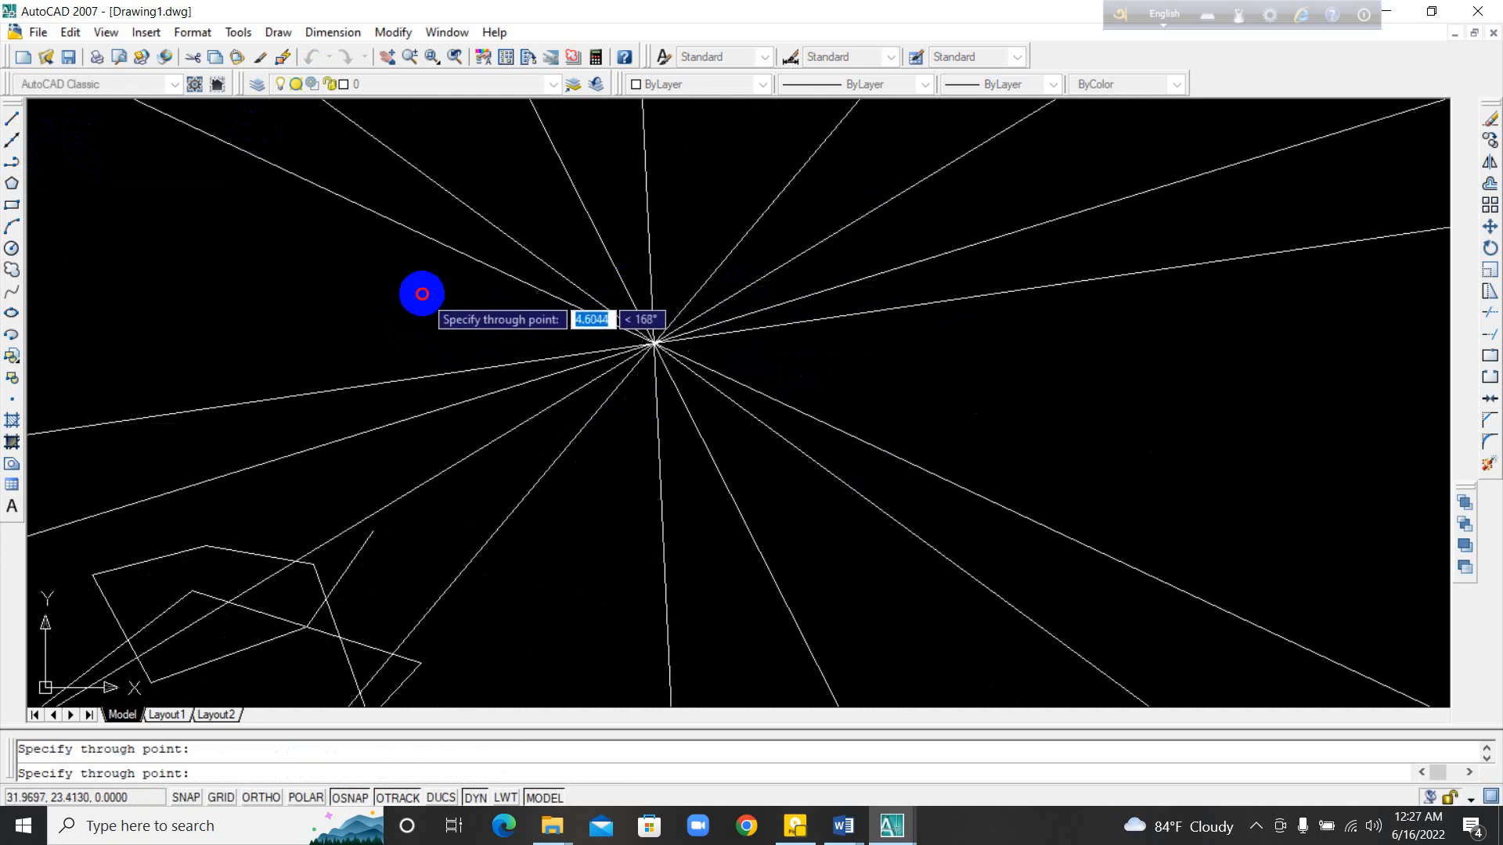
left_click(421, 294)
key("Escape")
key("Escape")
Step: Draw a second fan of construction lines with XLINE, at many angles through a common point to the right of the first fan's centre
mouse_move(886, 415)
middle_mouse_down()
mouse_move(762, 466)
mouse_move(596, 501)
middle_mouse_up()
middle_click_drag(939, 445, 808, 469)
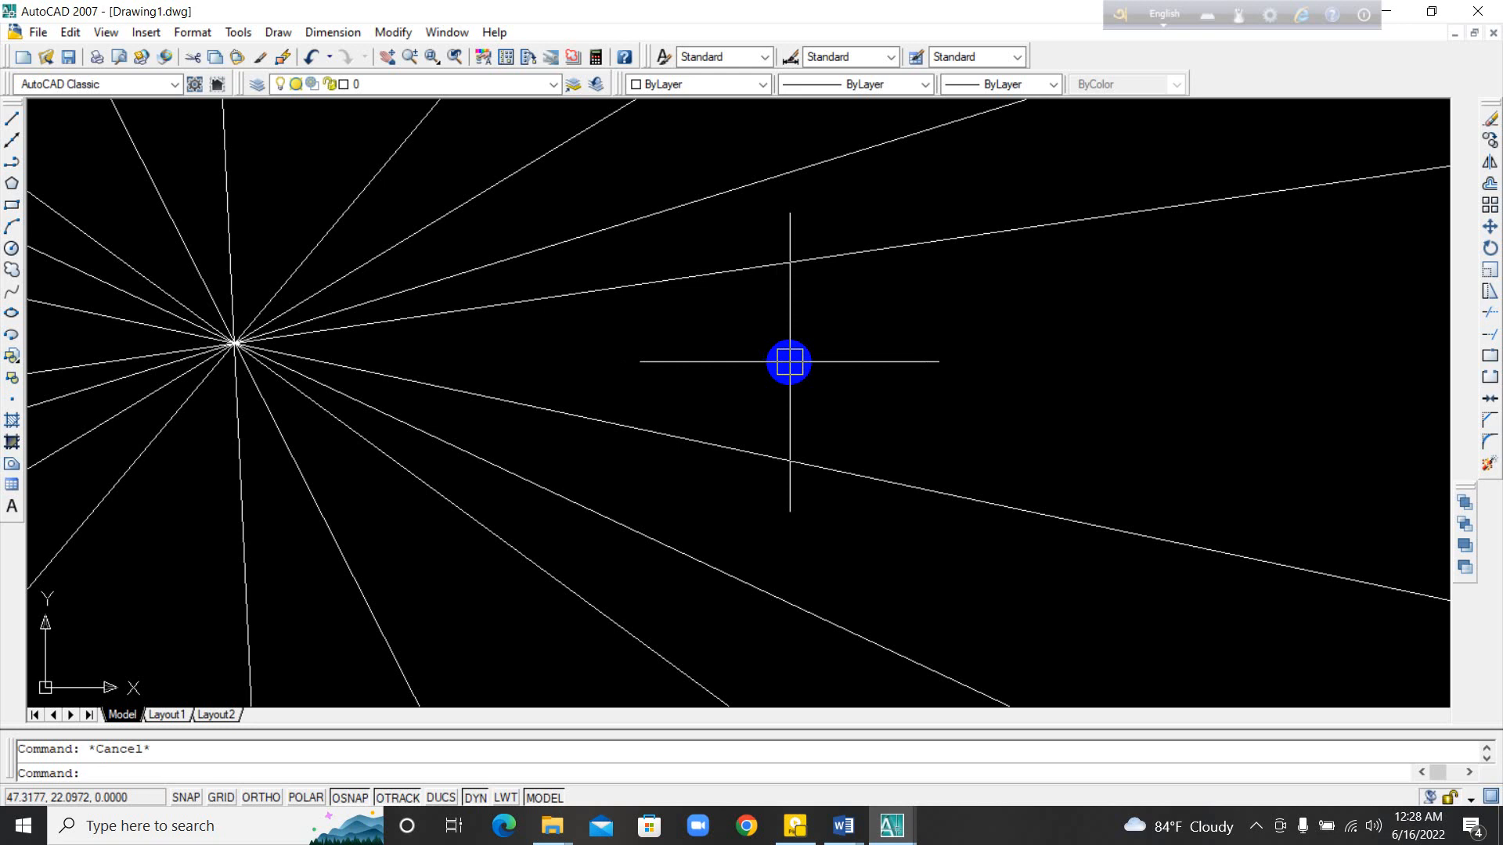
type("x")
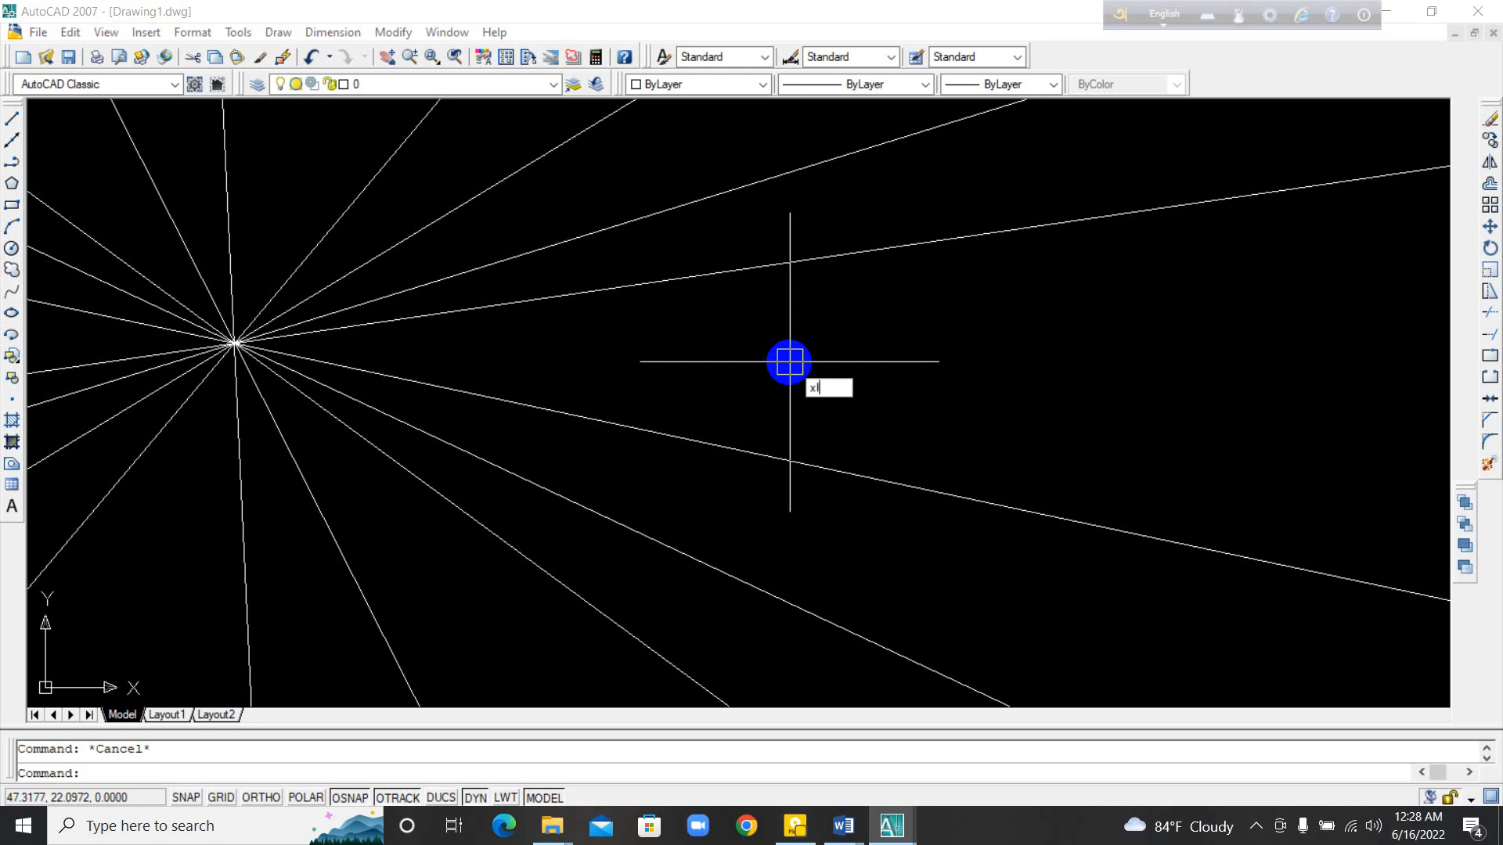
type("l")
key("Return")
left_click(865, 371)
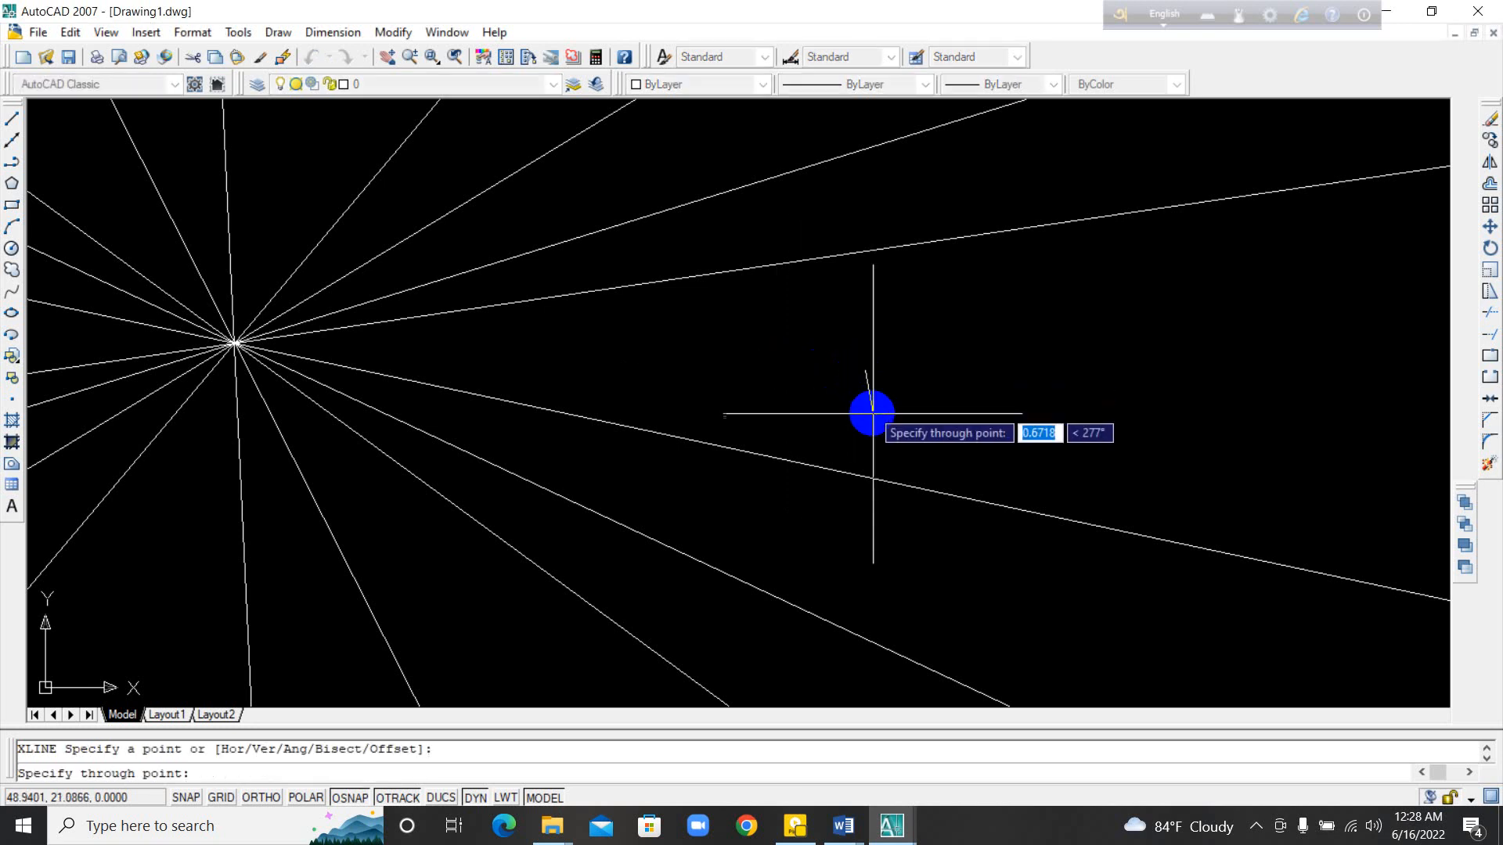
left_click(856, 455)
left_click(806, 451)
left_click(795, 385)
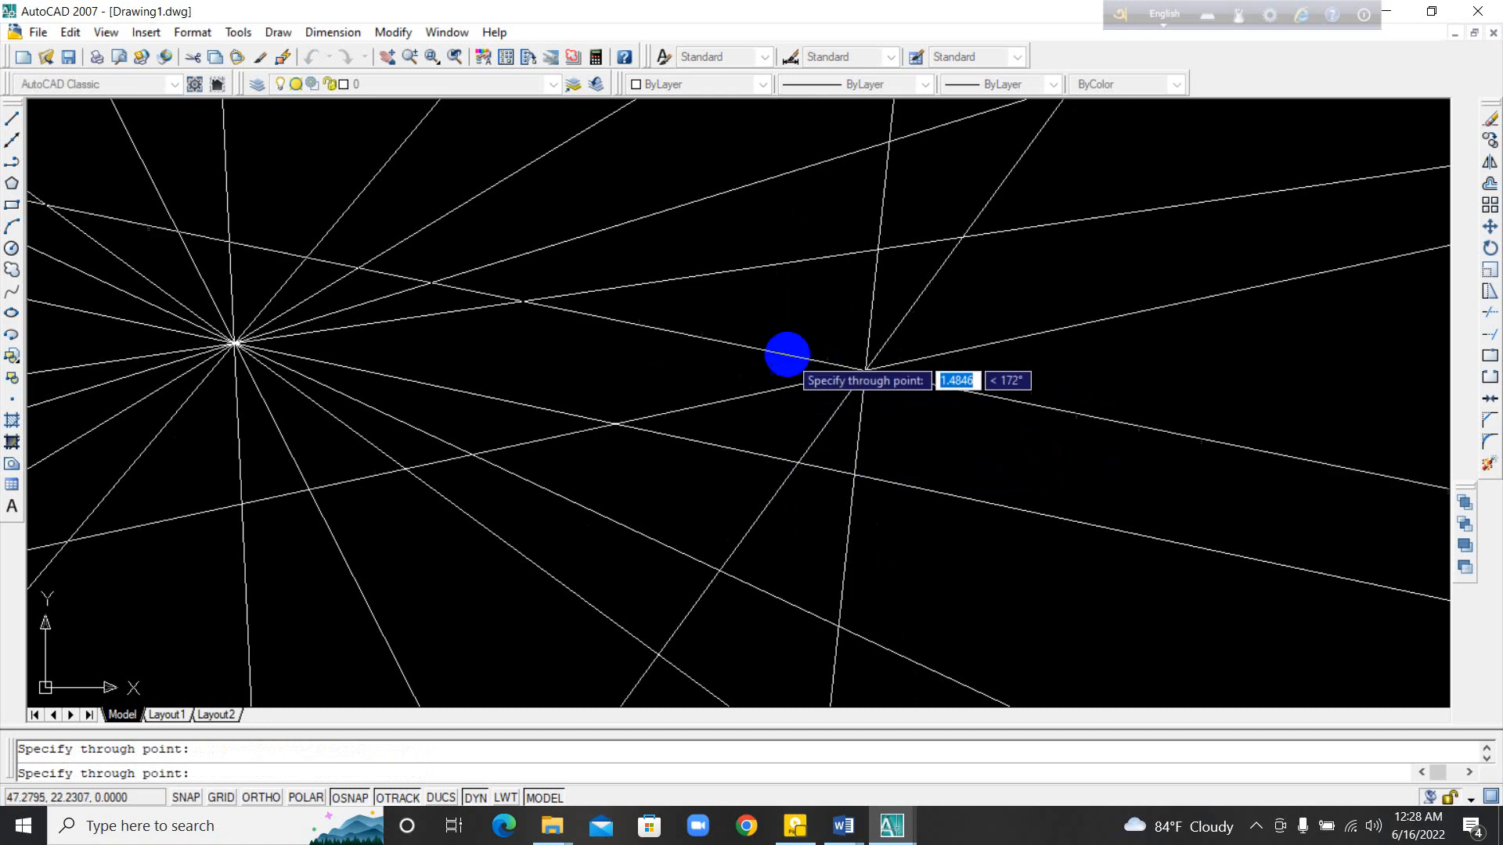
left_click(788, 353)
left_click(795, 337)
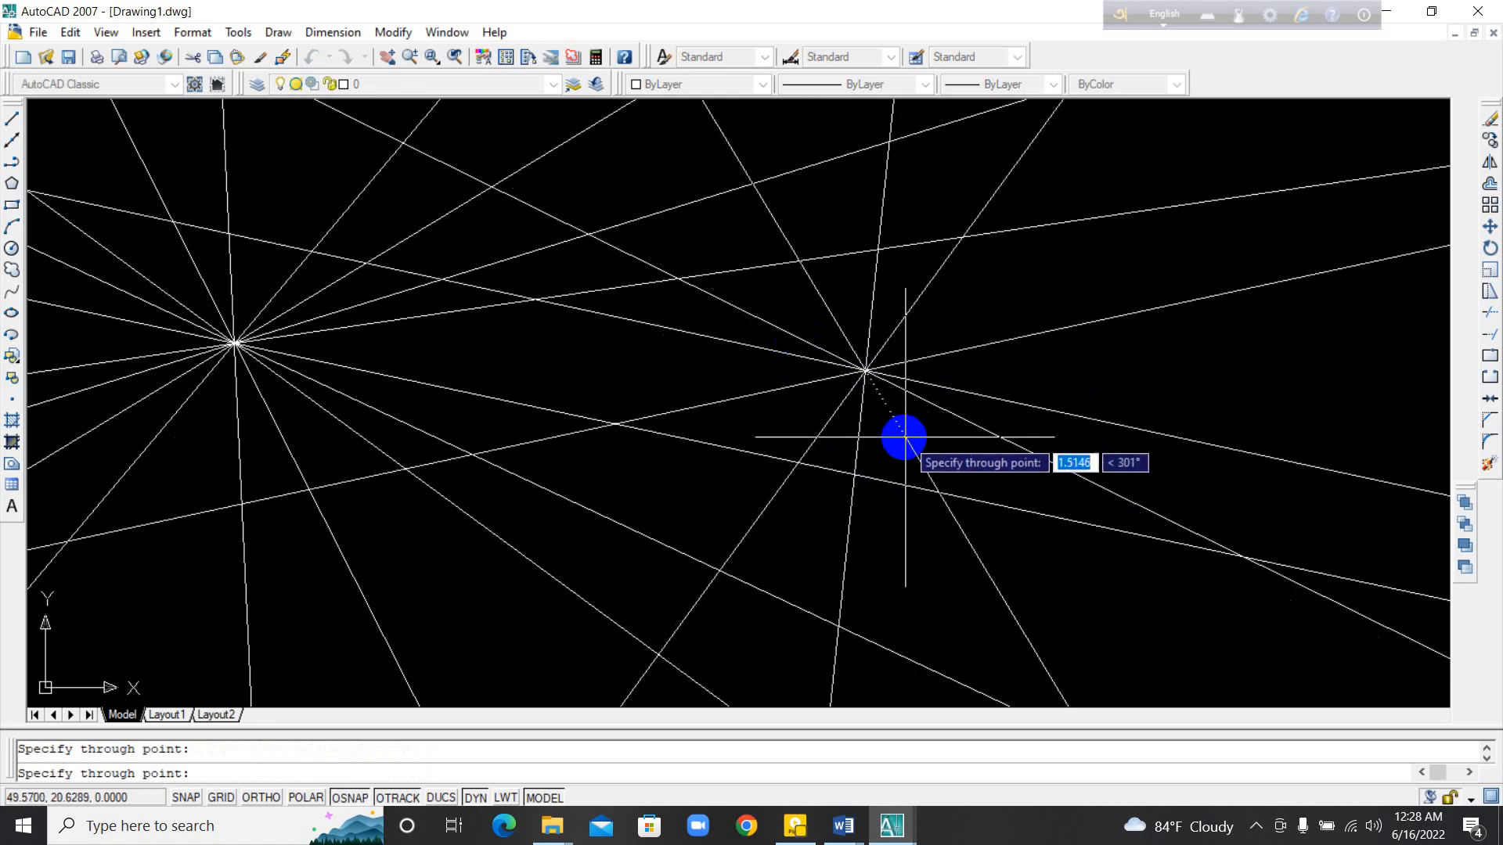
left_click(917, 431)
left_click(879, 429)
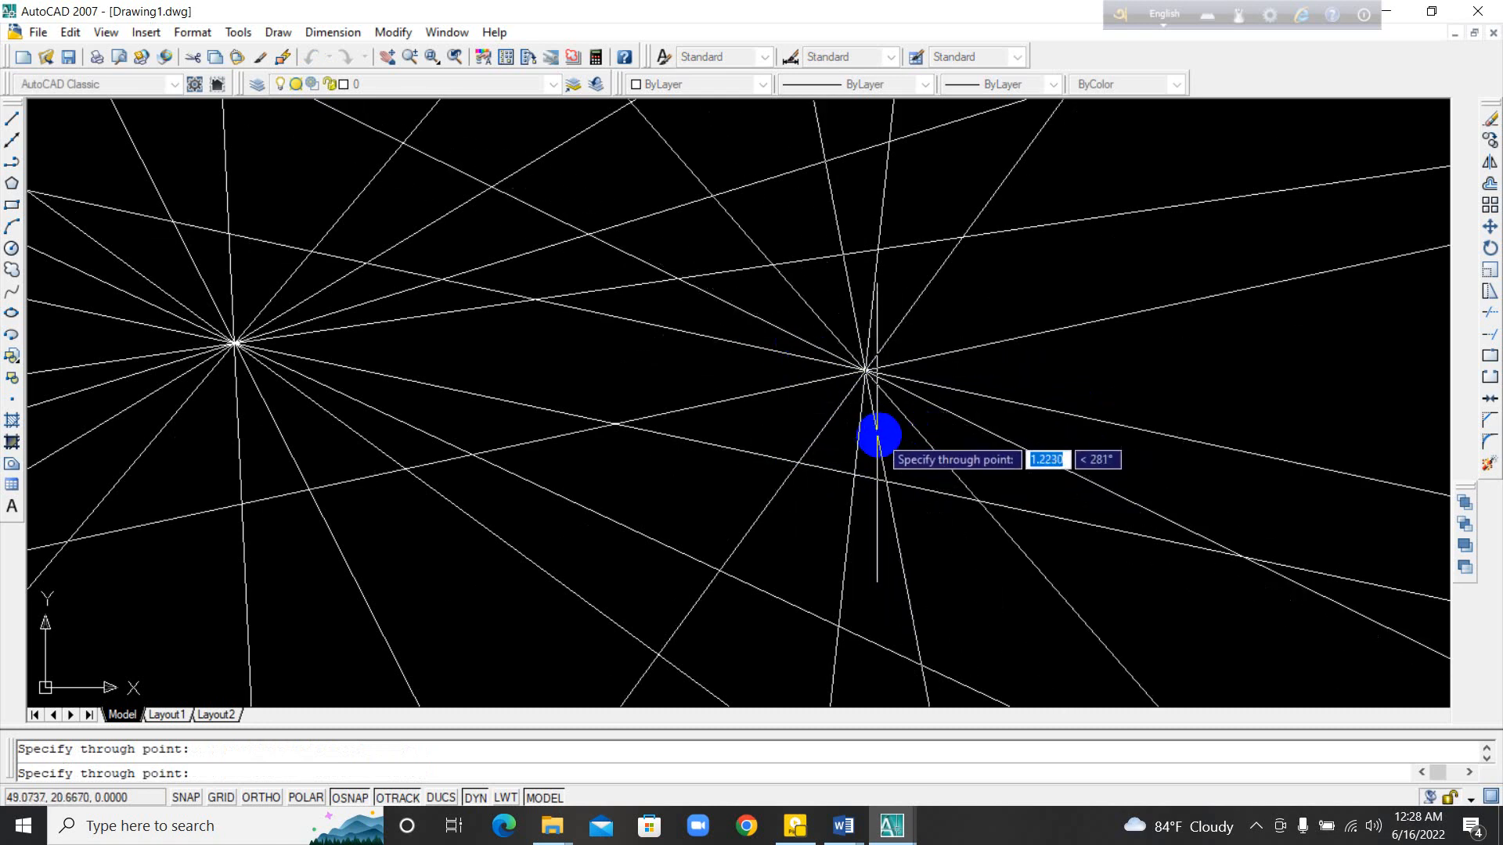
left_click(892, 439)
left_click(853, 461)
left_click(758, 440)
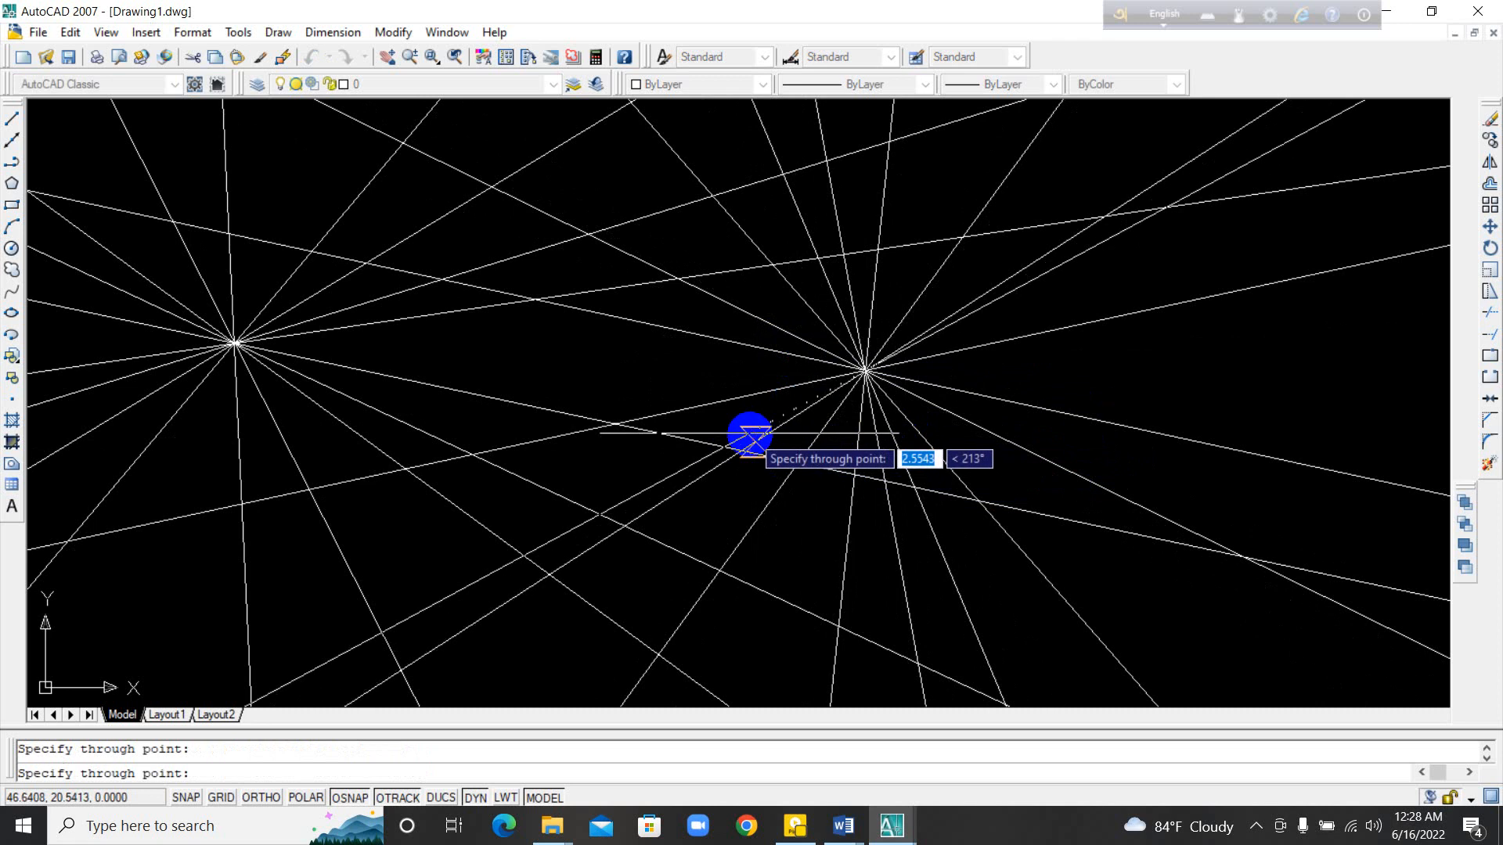
left_click(741, 411)
left_click(723, 383)
left_click(719, 364)
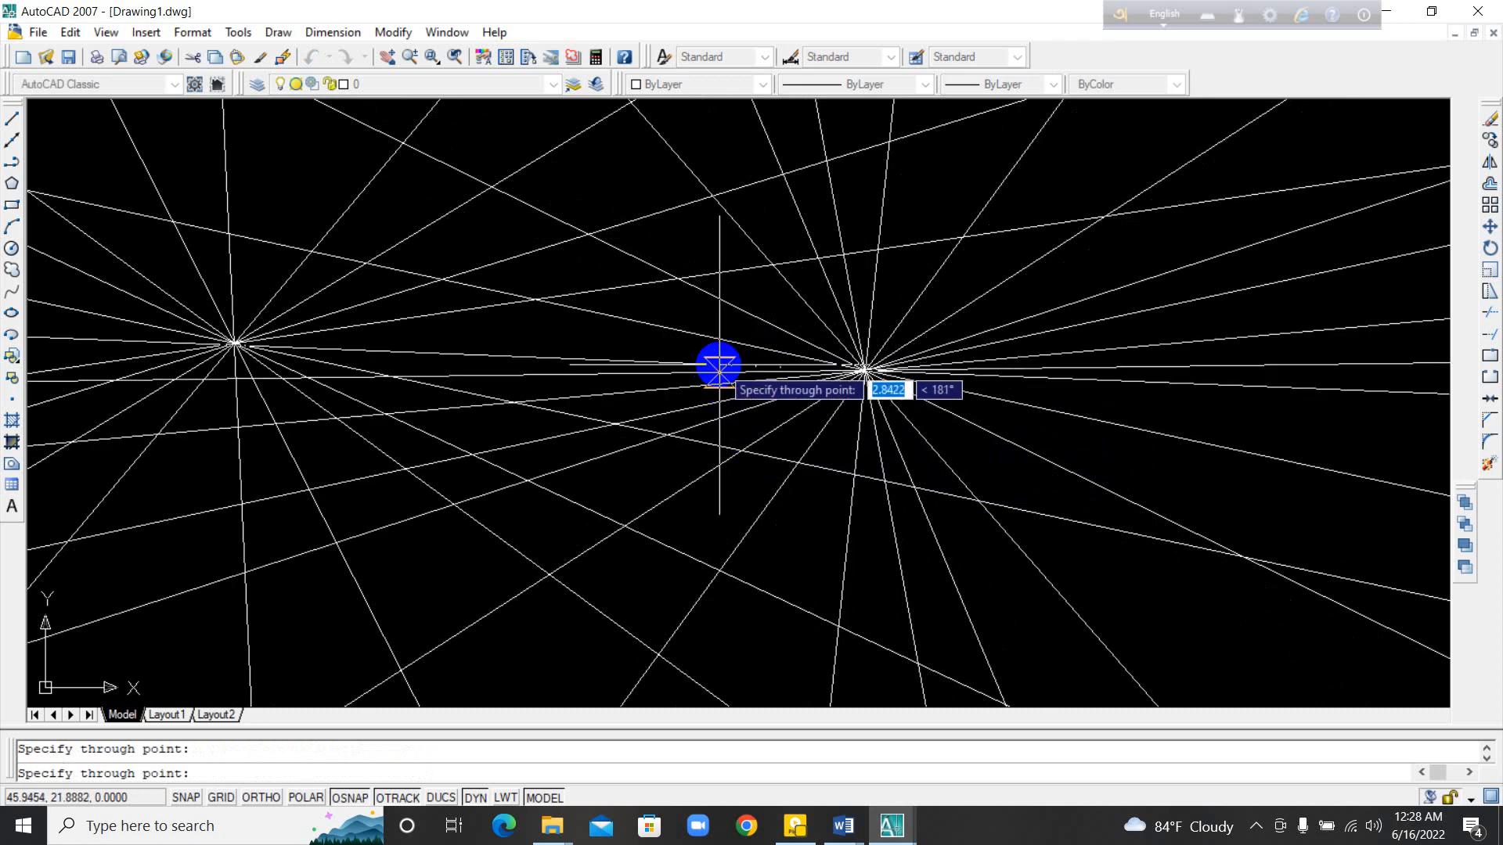
key("Escape")
Step: Select all construction lines of both fans with a crossing window and erase them
left_click(988, 458)
left_click(90, 278)
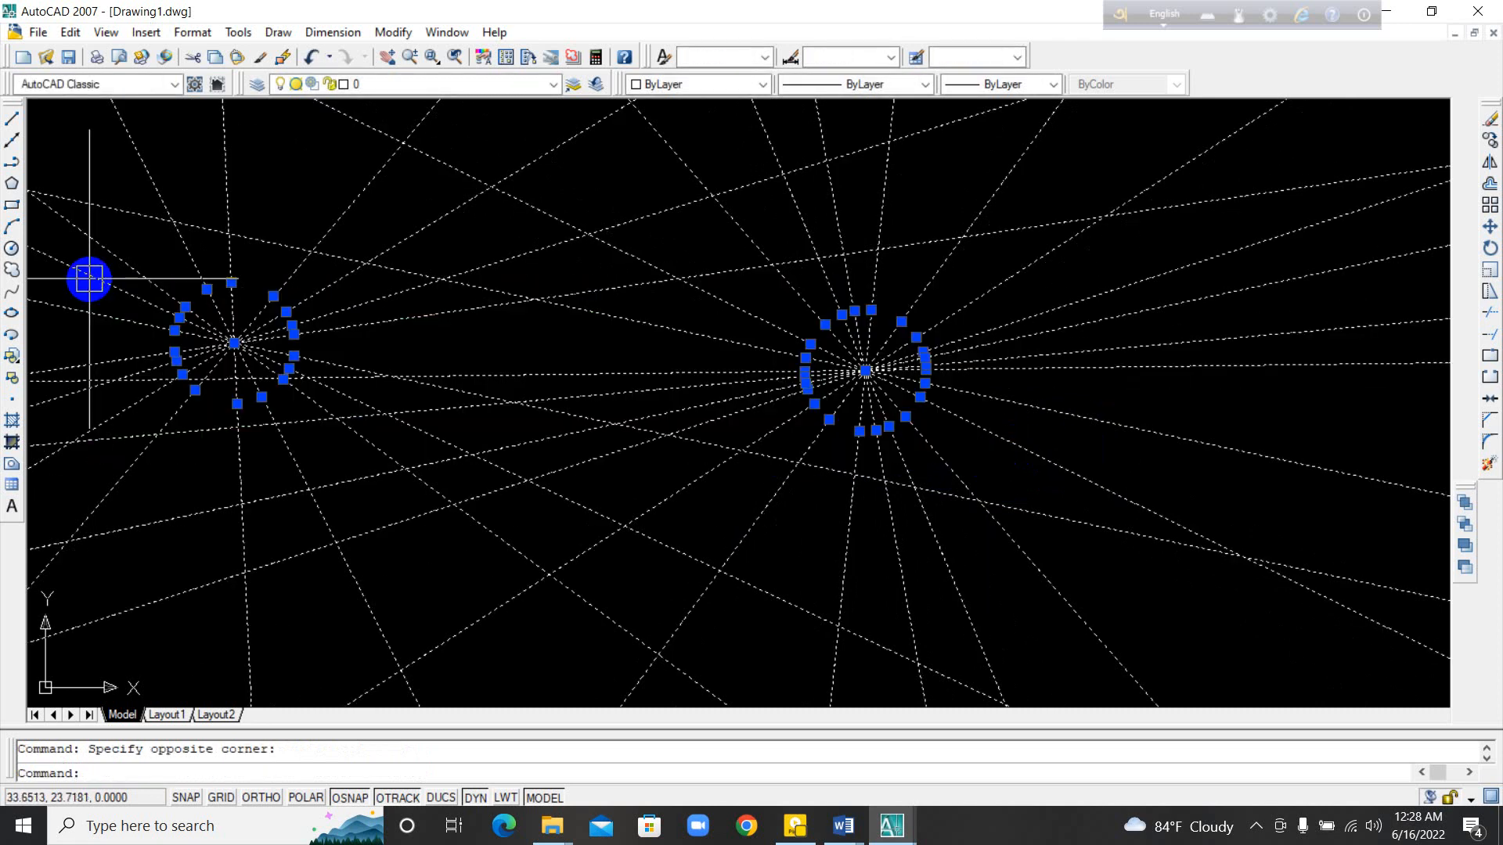
key("Delete")
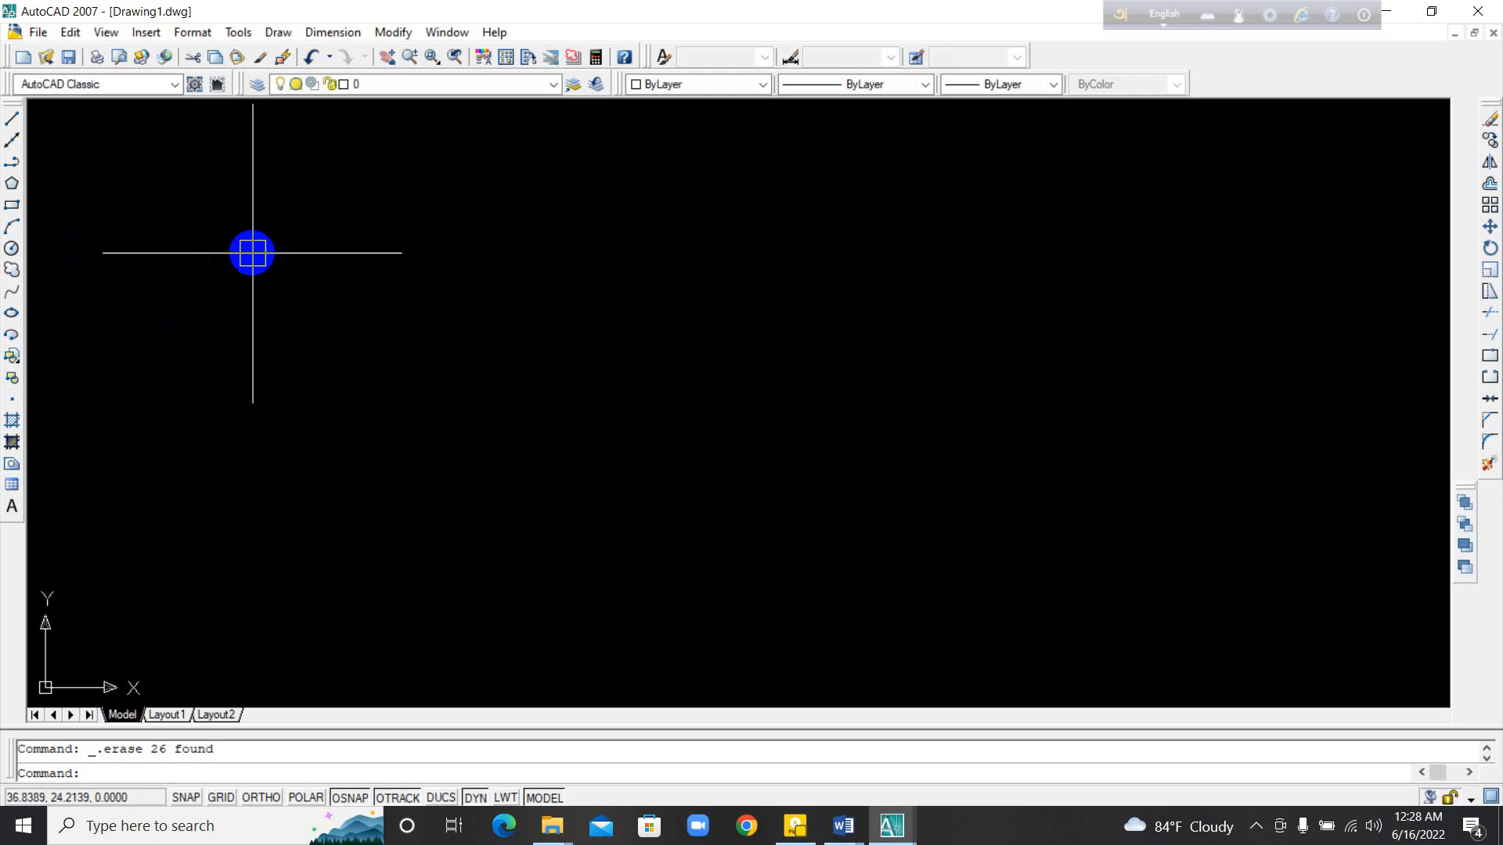
Step: With Ortho on, use XLINE to draw a horizontal and a vertical construction line through one point in the empty area
type("x")
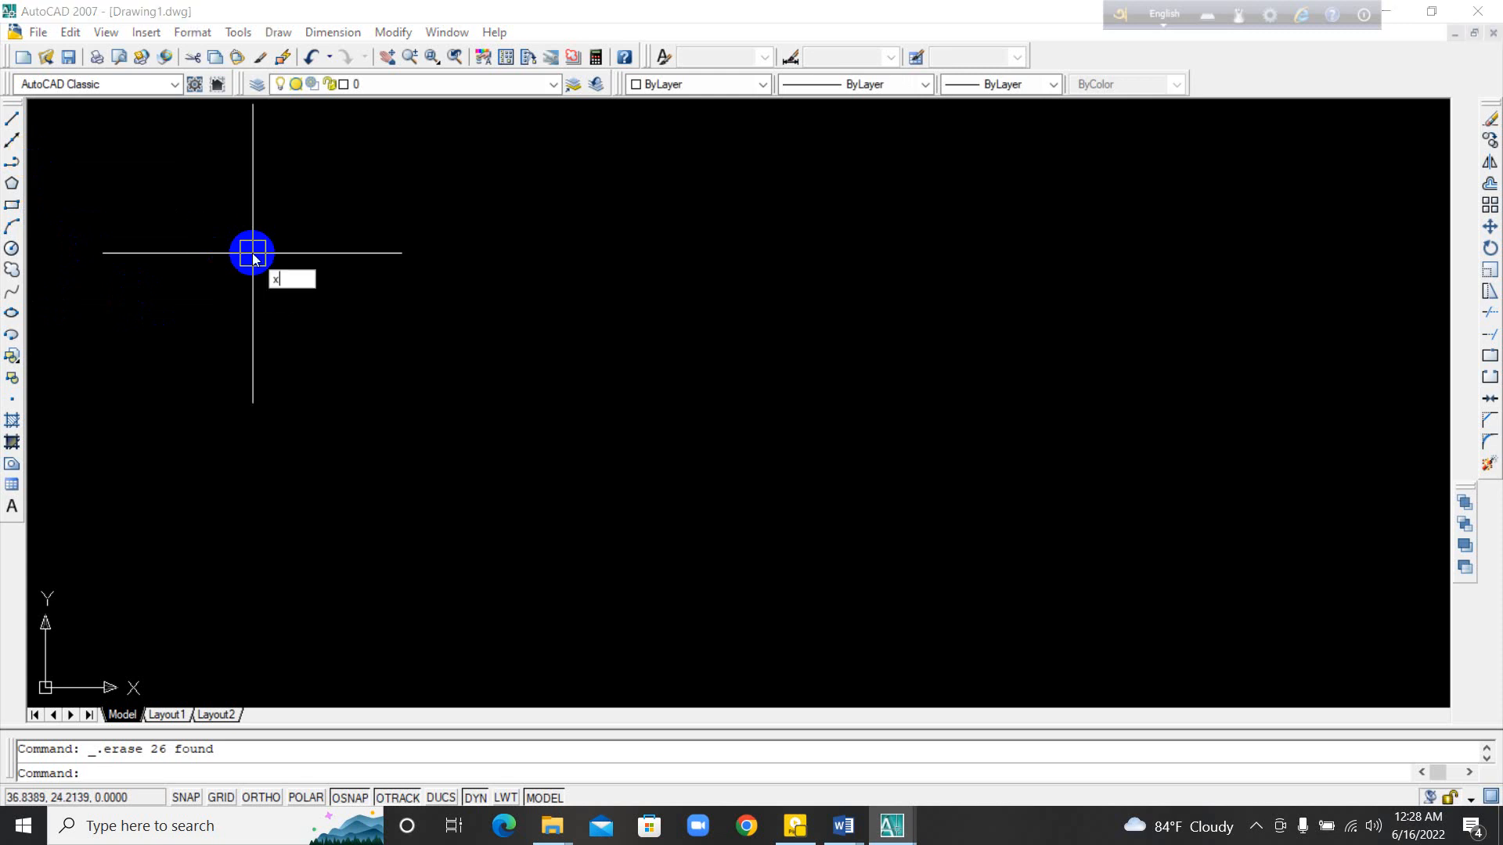
type("l")
key("Return")
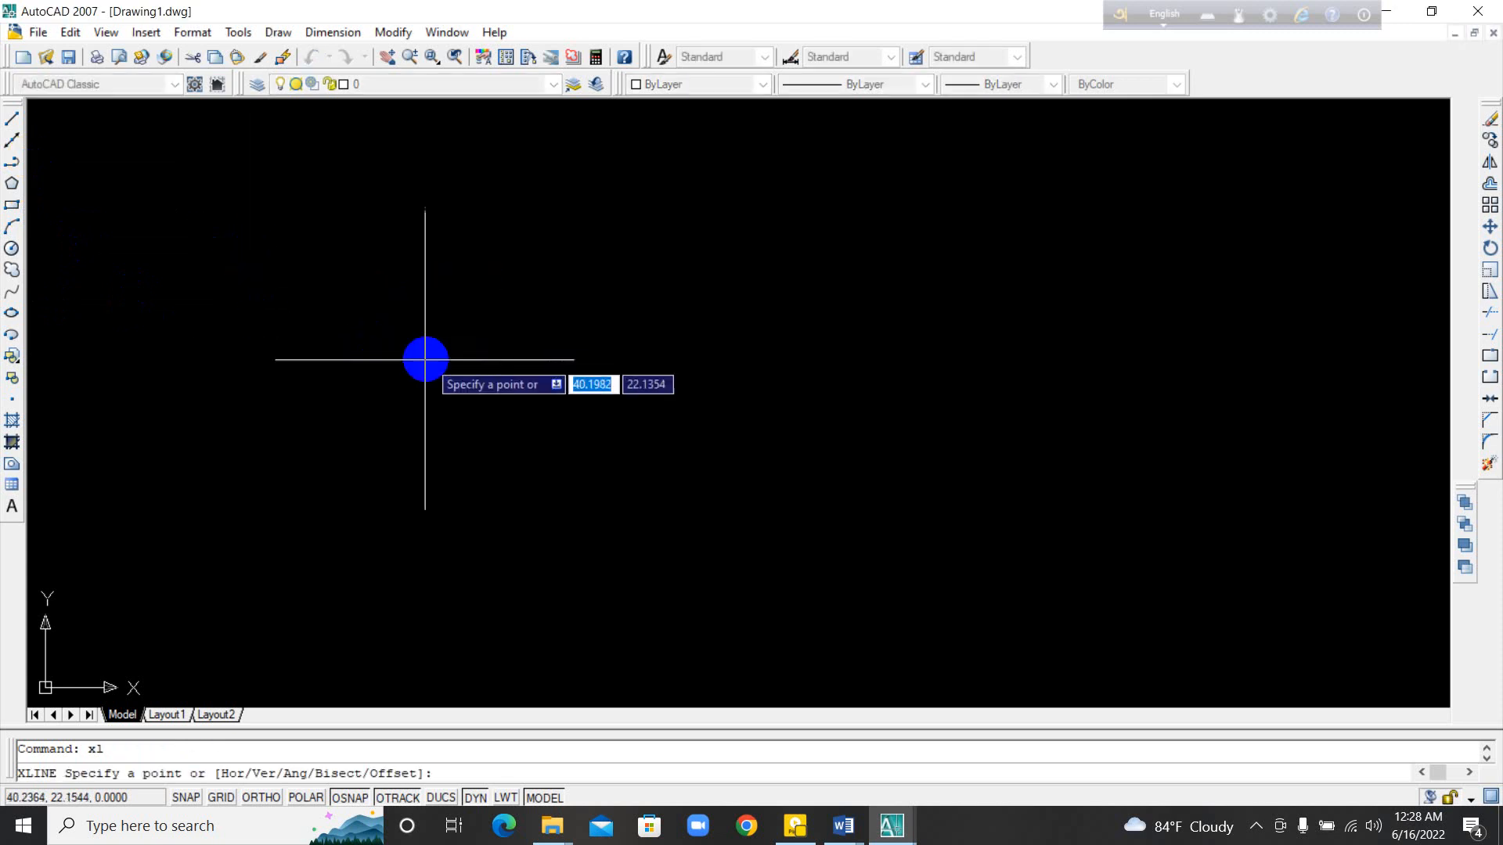
left_click(429, 357)
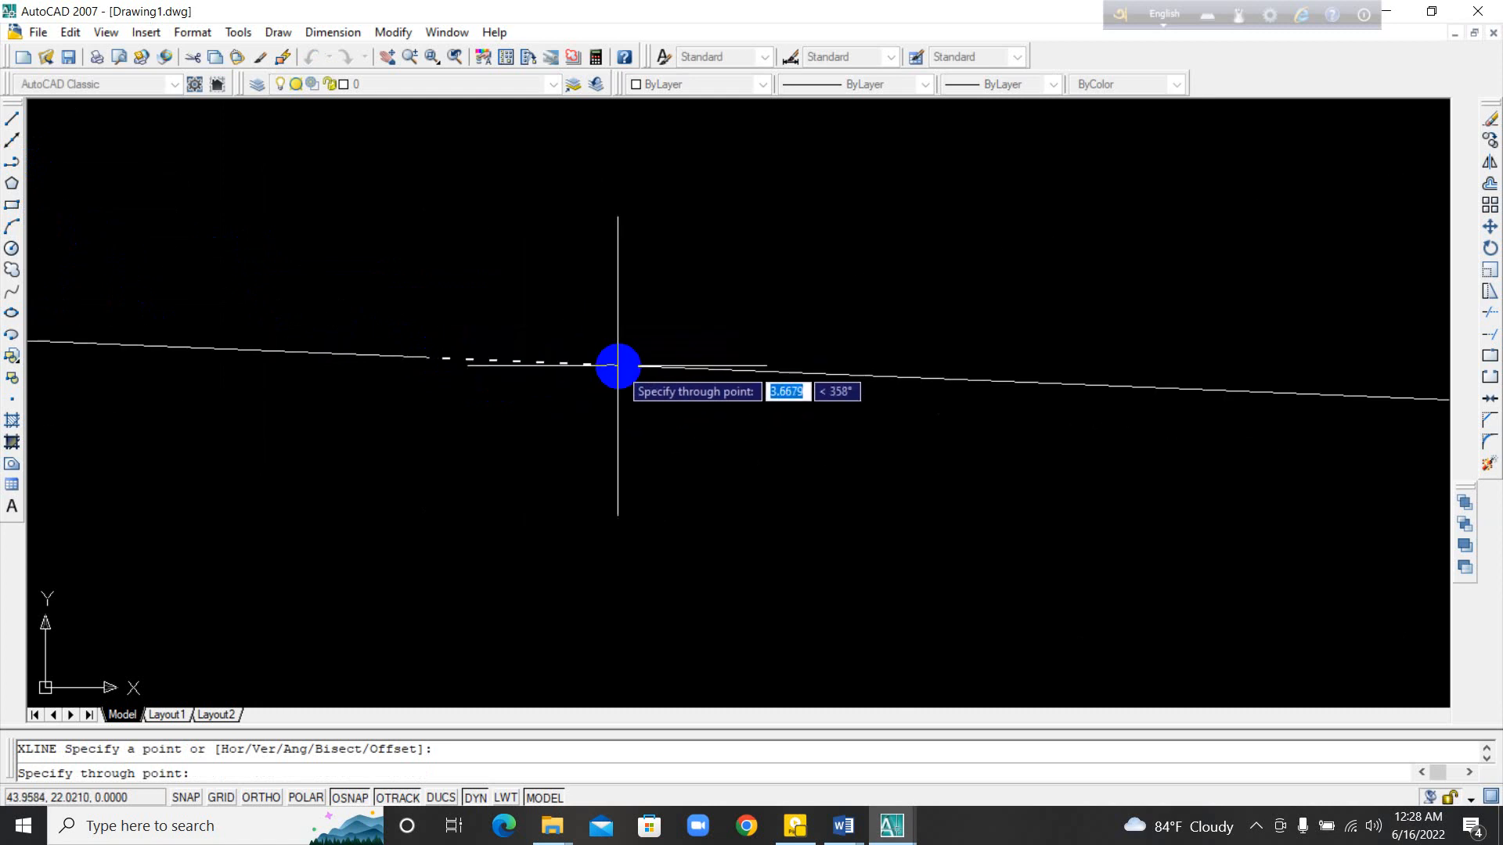
key("F8")
left_click(617, 362)
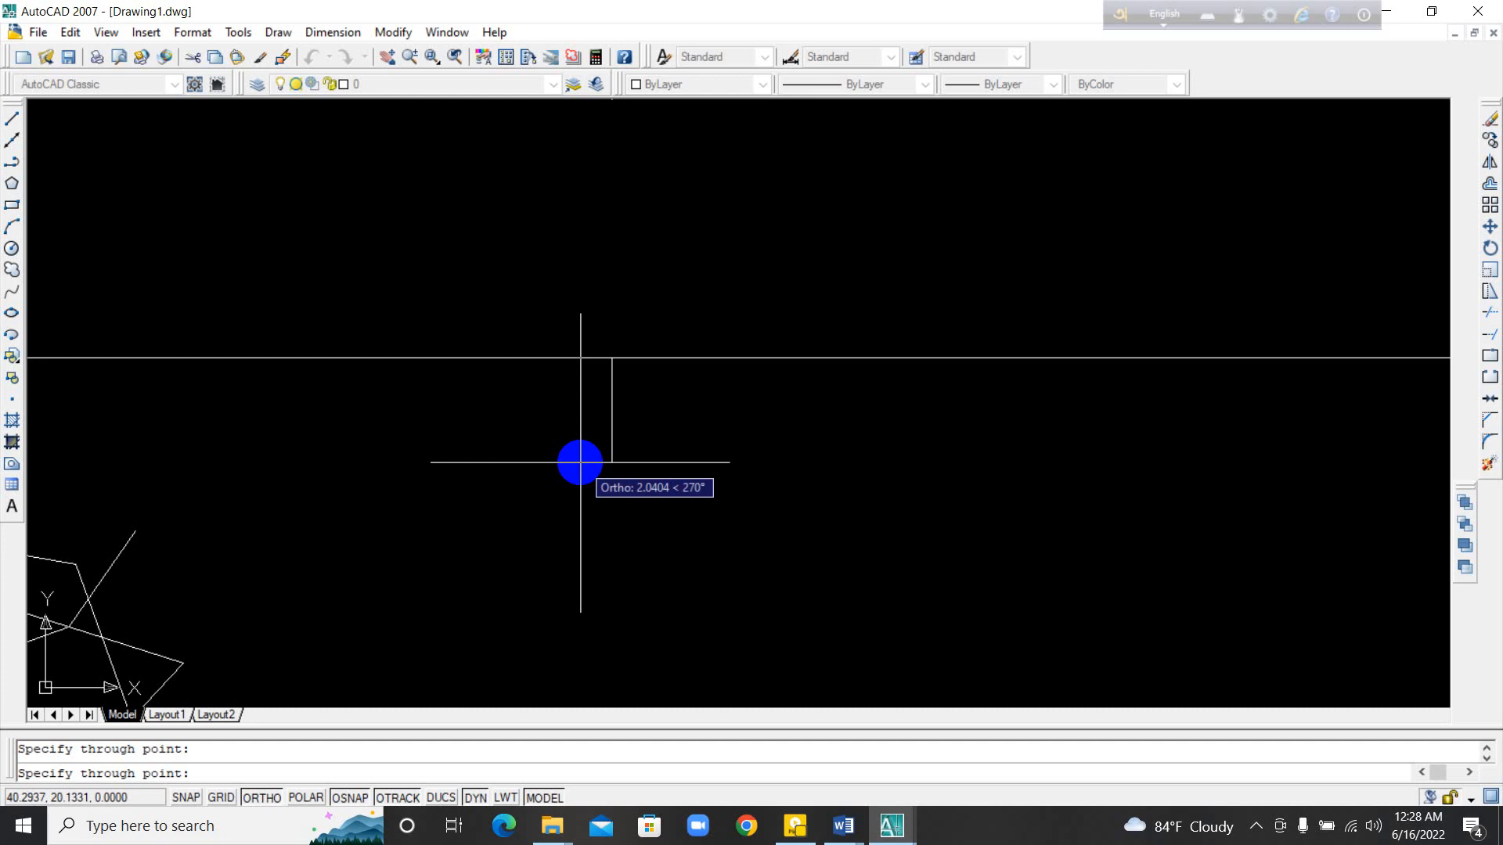
Step: With Ortho off, add slanted construction lines at several different angles through the same point, and end the command
key("F8")
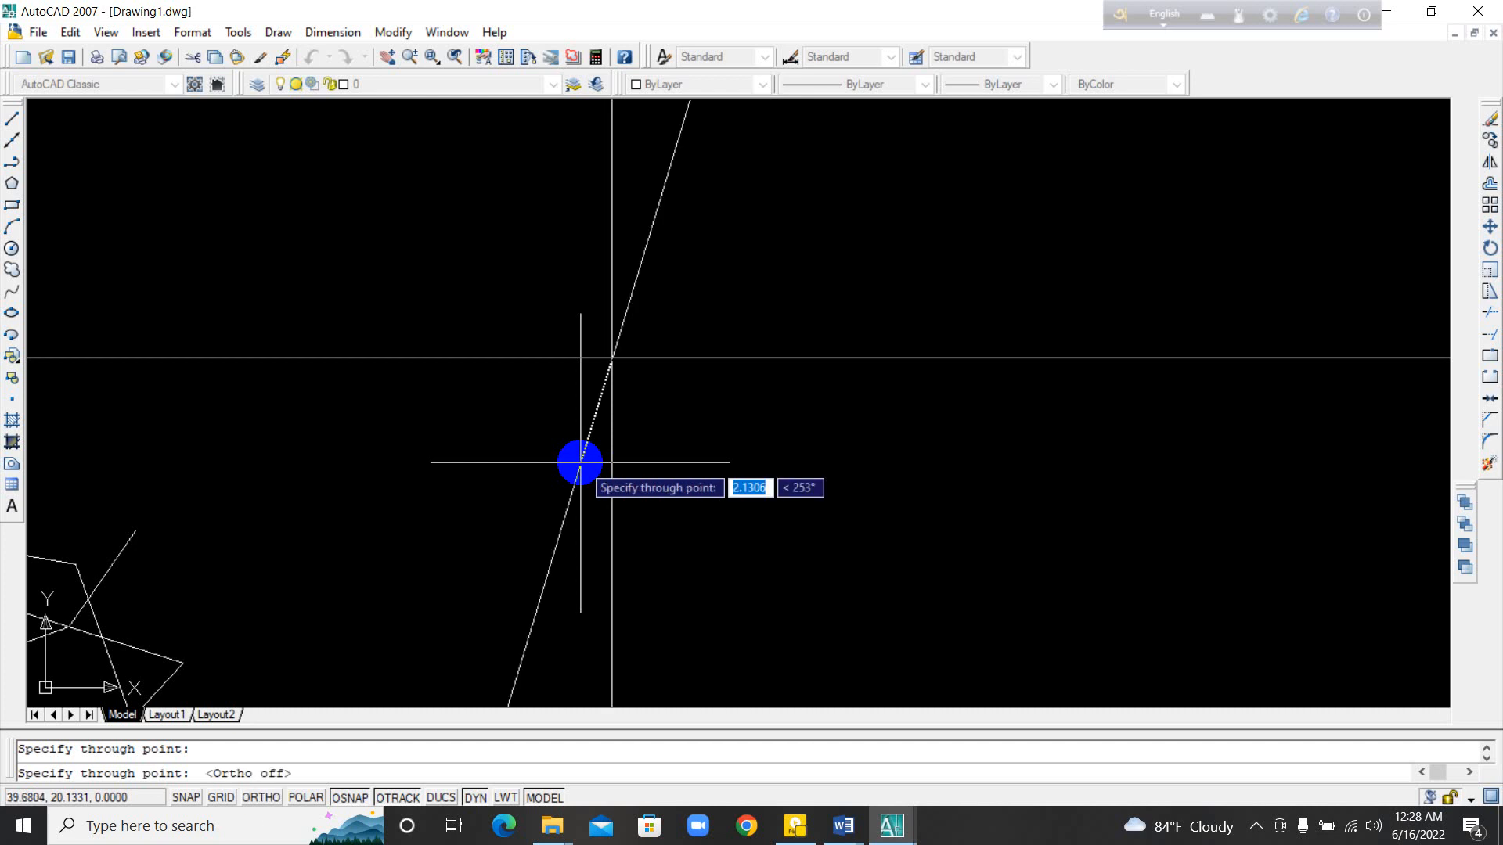
left_click(579, 462)
left_click(530, 452)
left_click(496, 424)
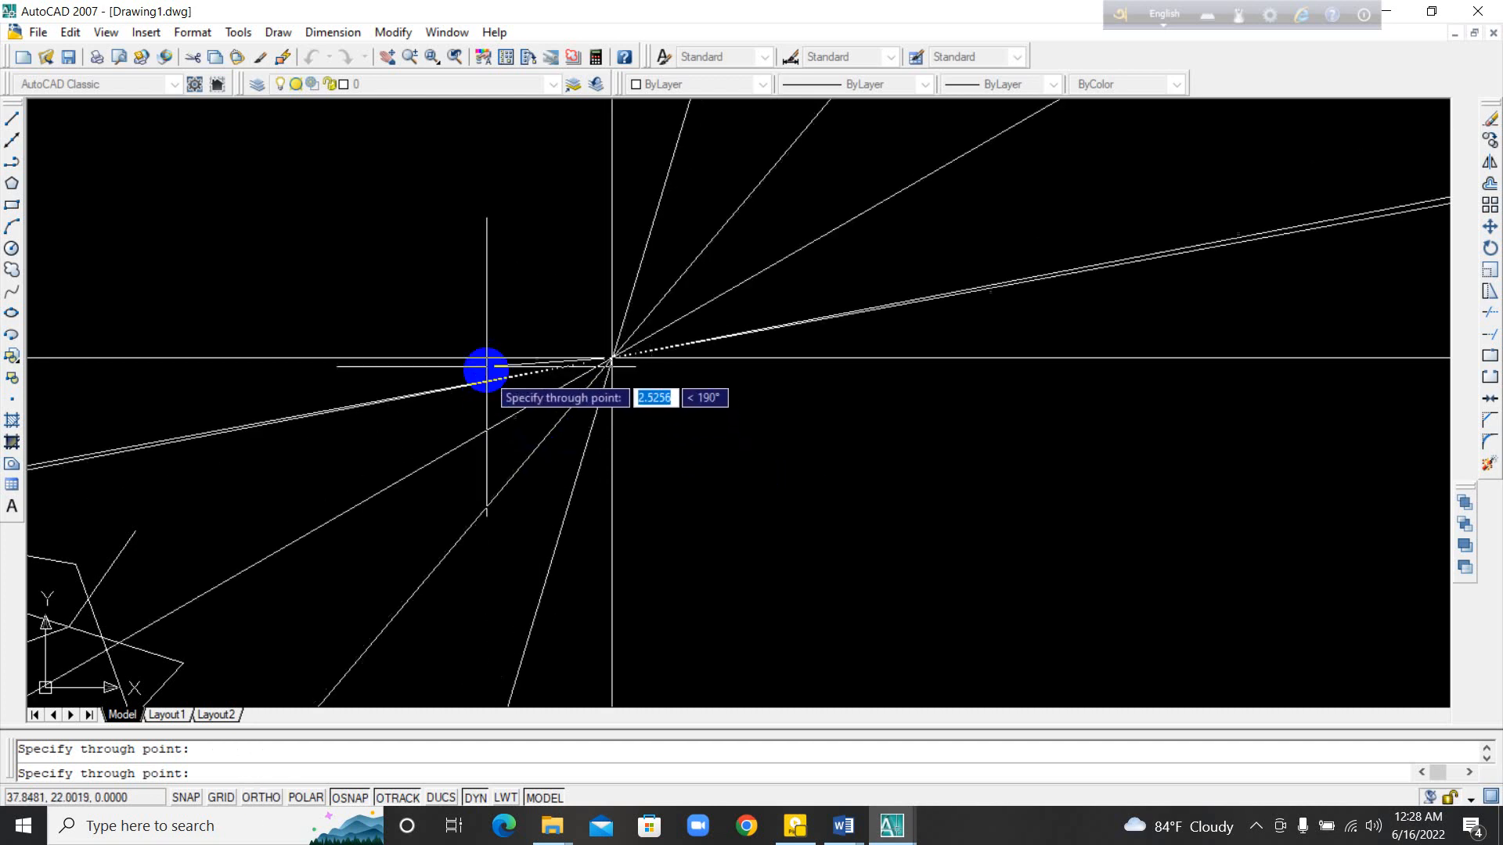
left_click(496, 319)
left_click(522, 306)
left_click(543, 296)
left_click(564, 290)
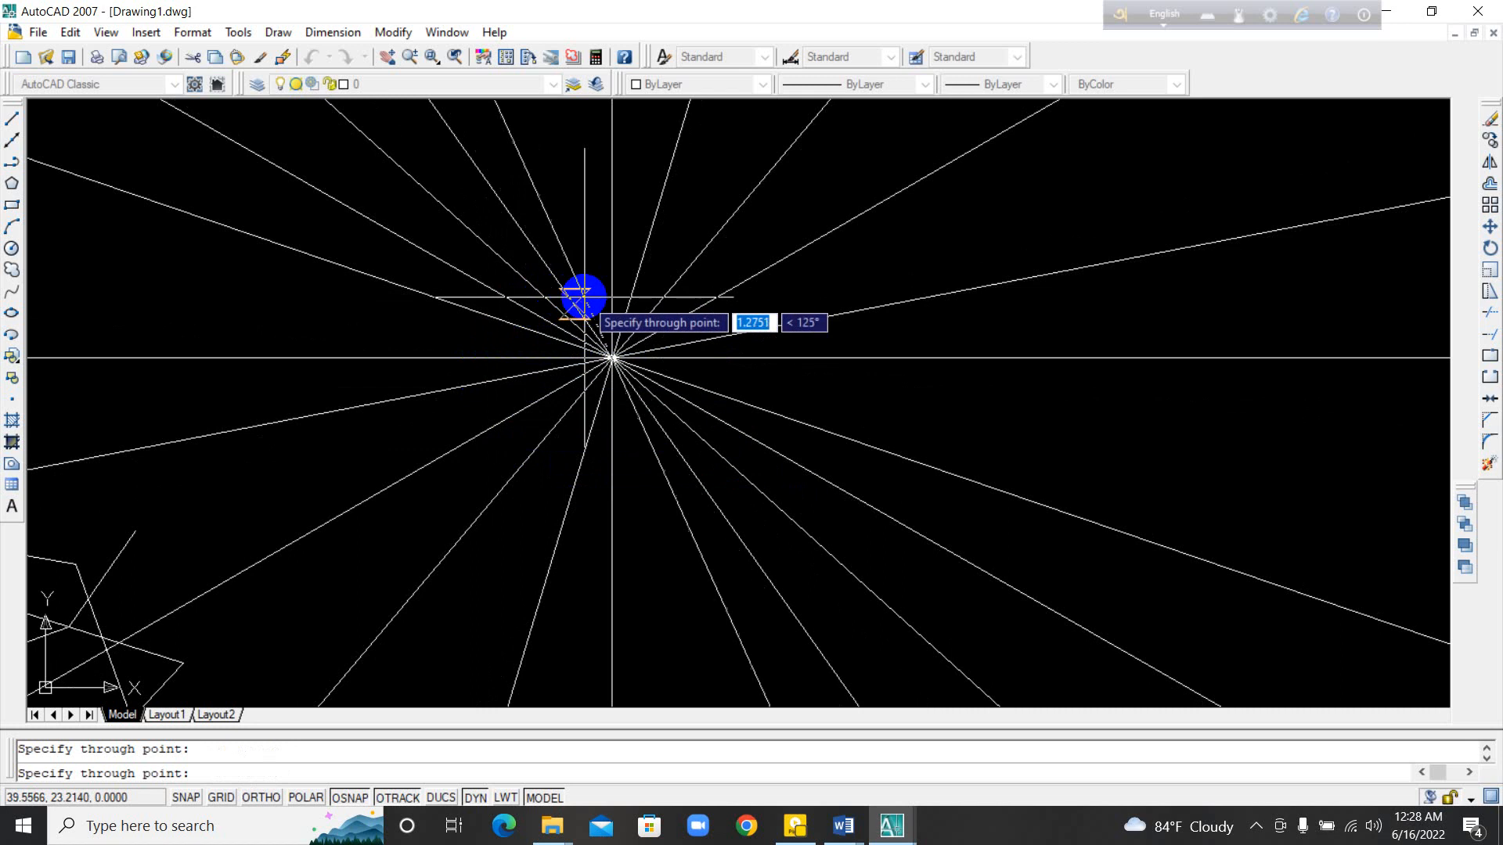
key("Escape")
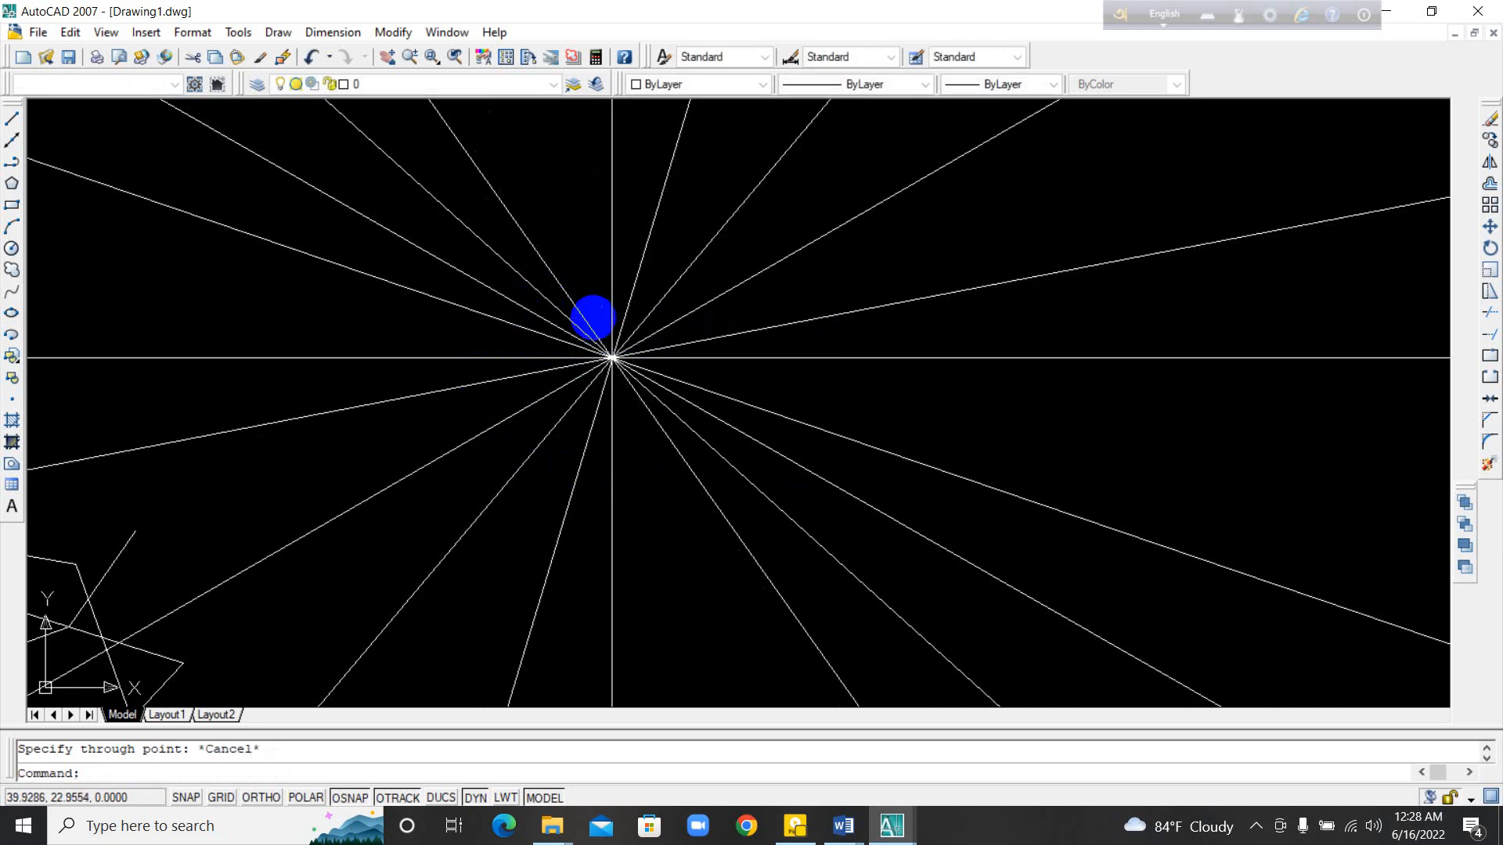
Step: Select all the construction lines around their common point with a crossing window and erase them
left_click(725, 421)
key("Escape")
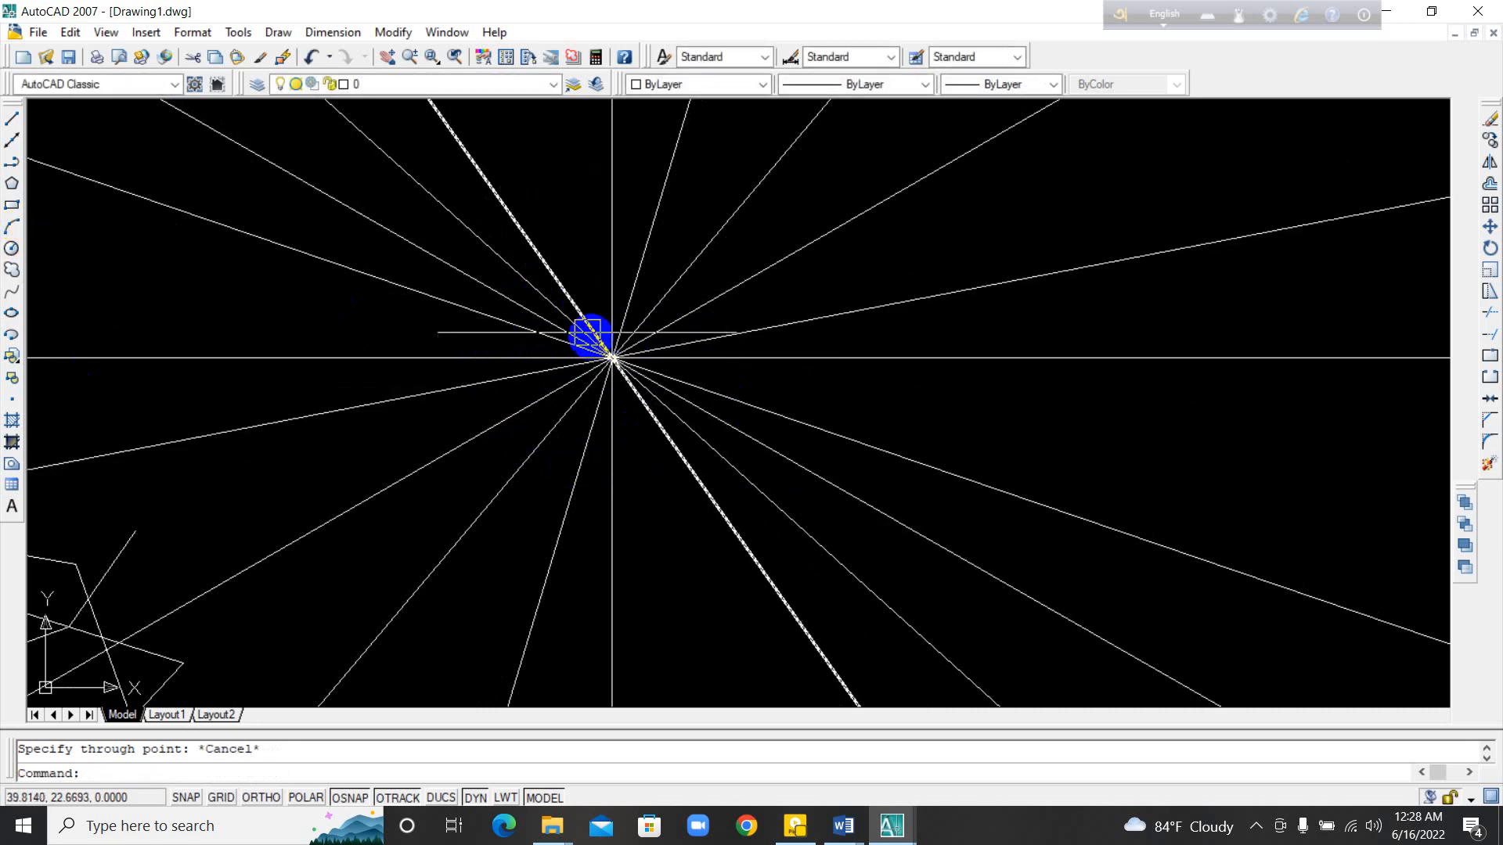
middle_click_drag(471, 520, 610, 521)
middle_click_drag(358, 396, 754, 627)
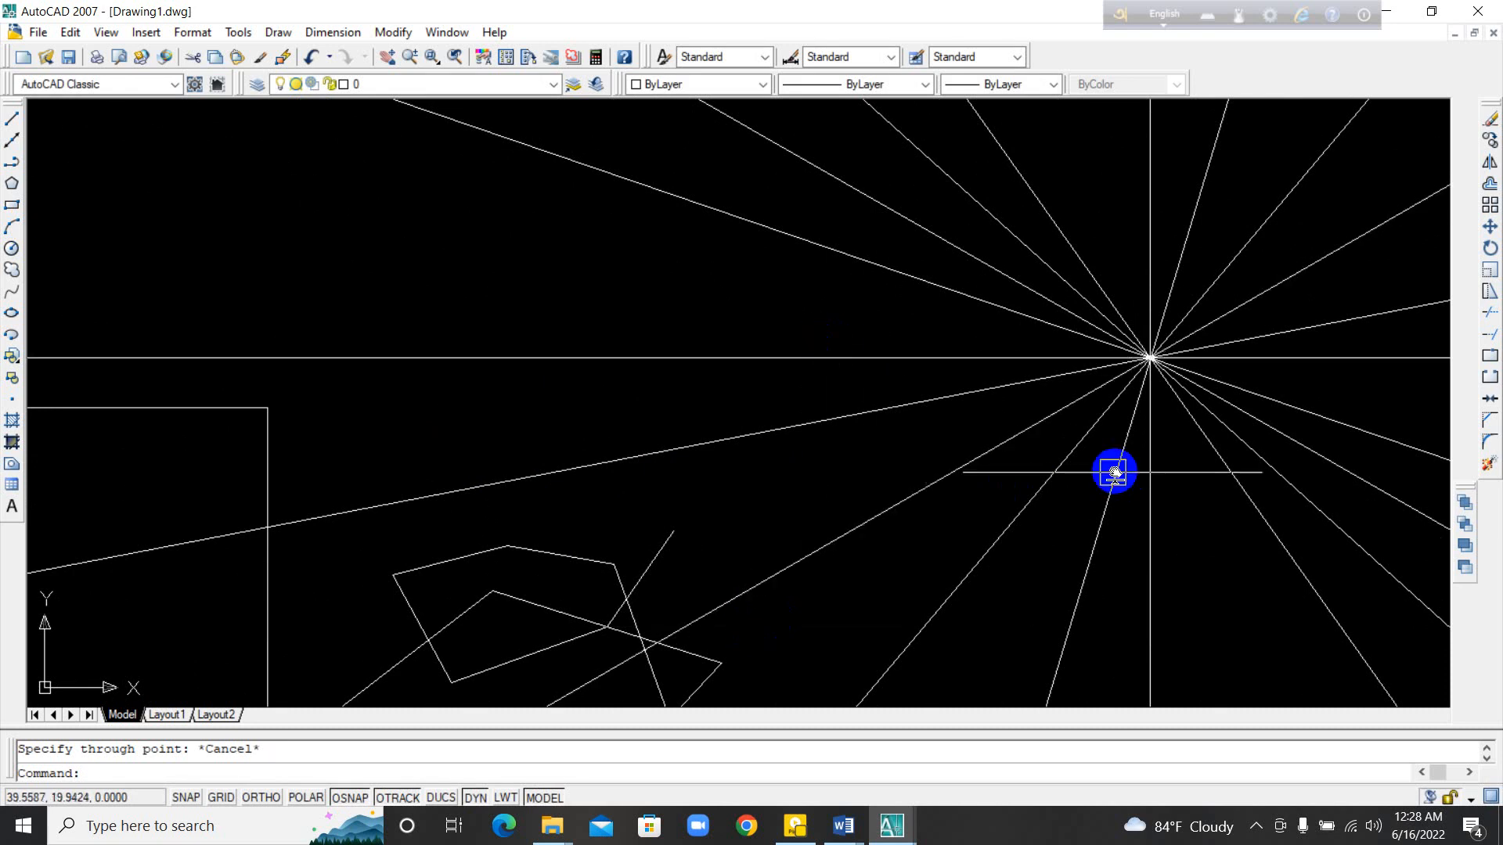
middle_click_drag(1114, 469, 845, 466)
left_click(930, 490)
left_click(804, 267)
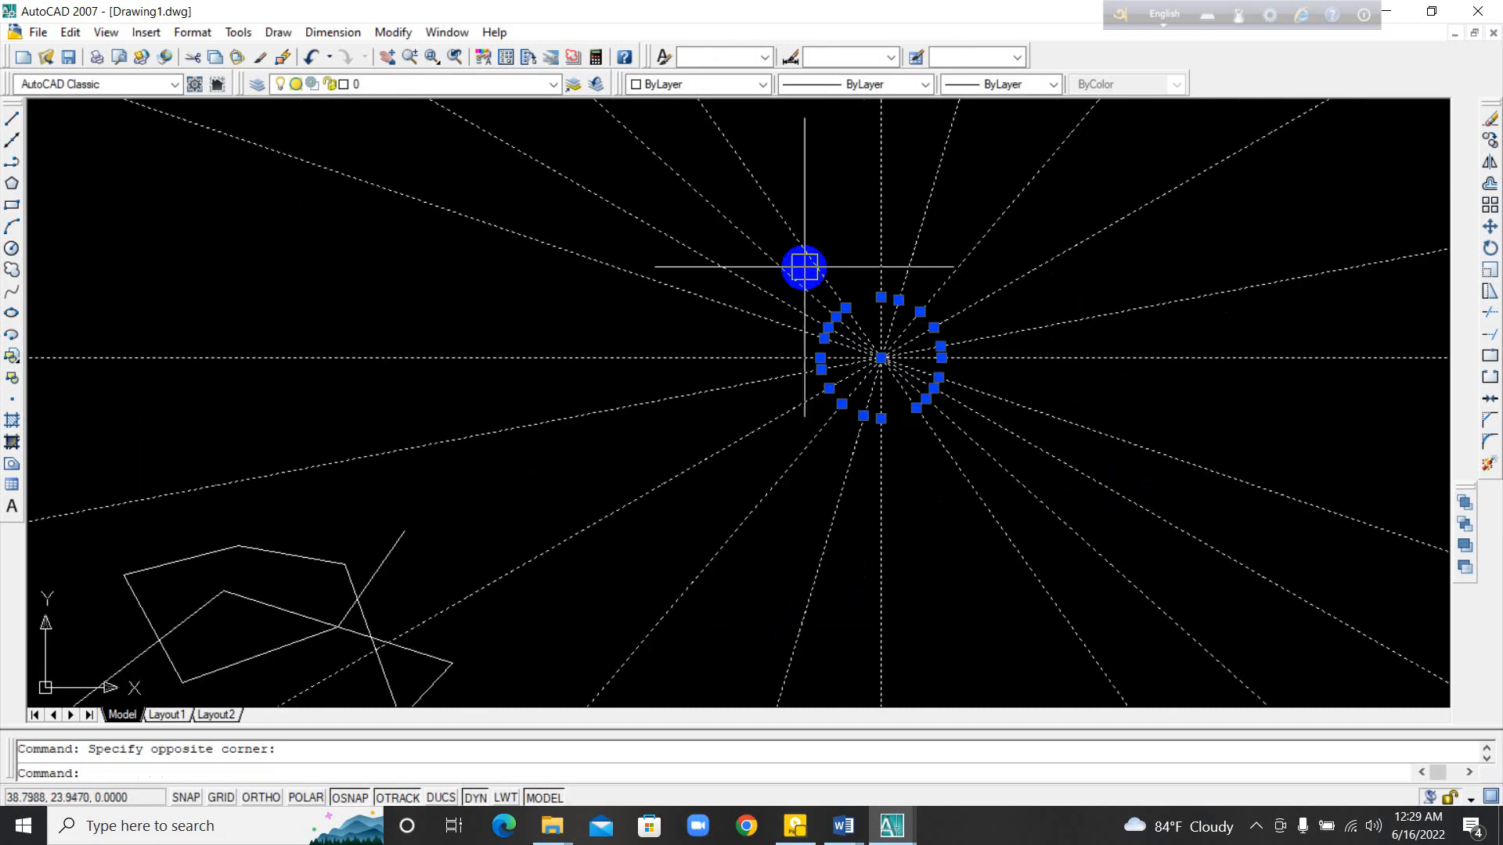
key("Delete")
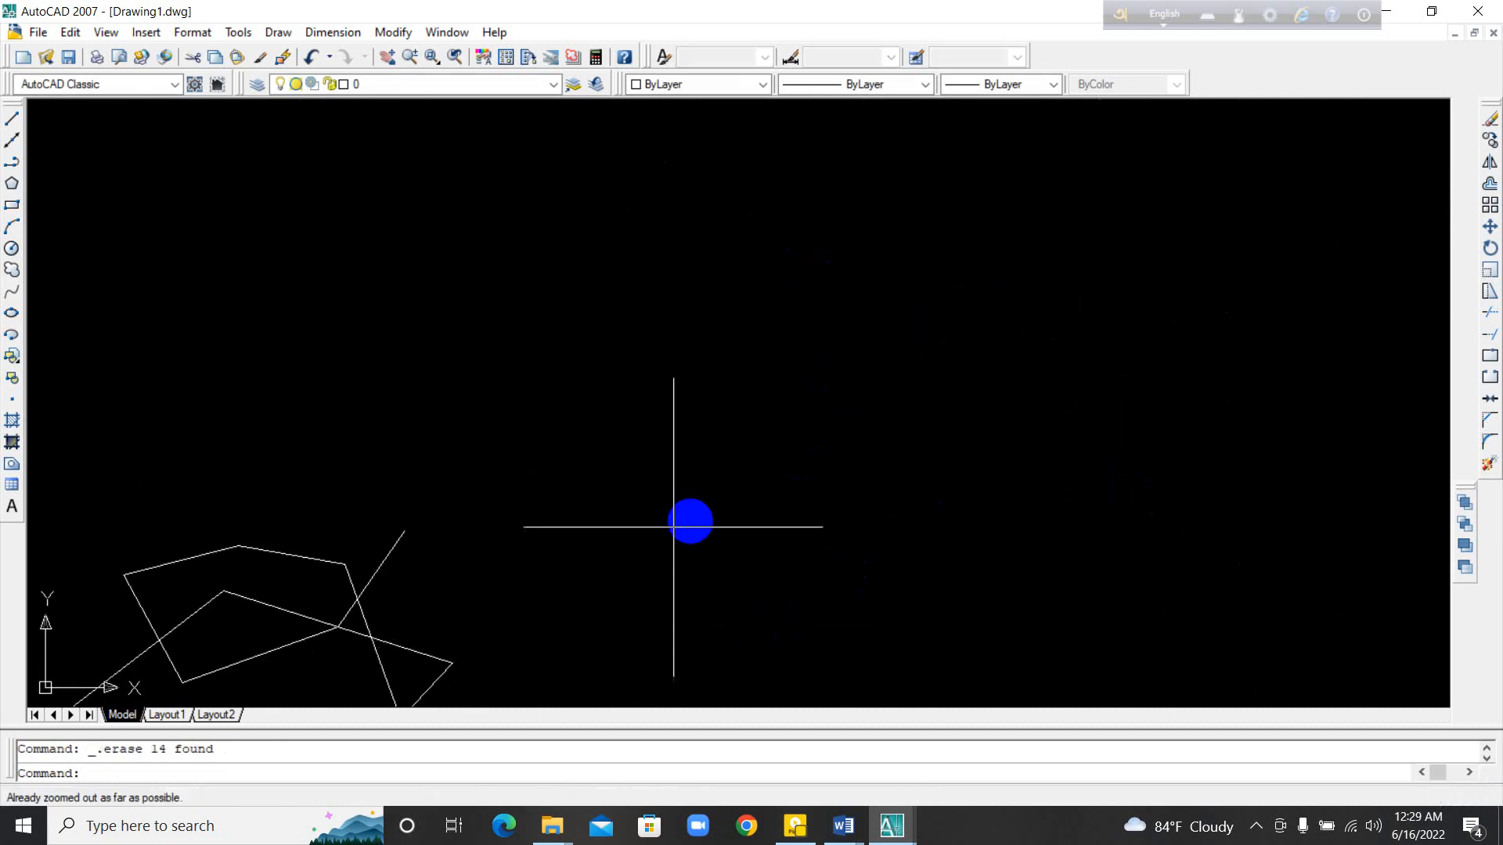
Step: Erase the slanted line chain together with the two adjoining upper edges of the stepped outline, using a crossing window
middle_click_drag(688, 520, 1100, 436)
left_click(1002, 620)
left_click(258, 258)
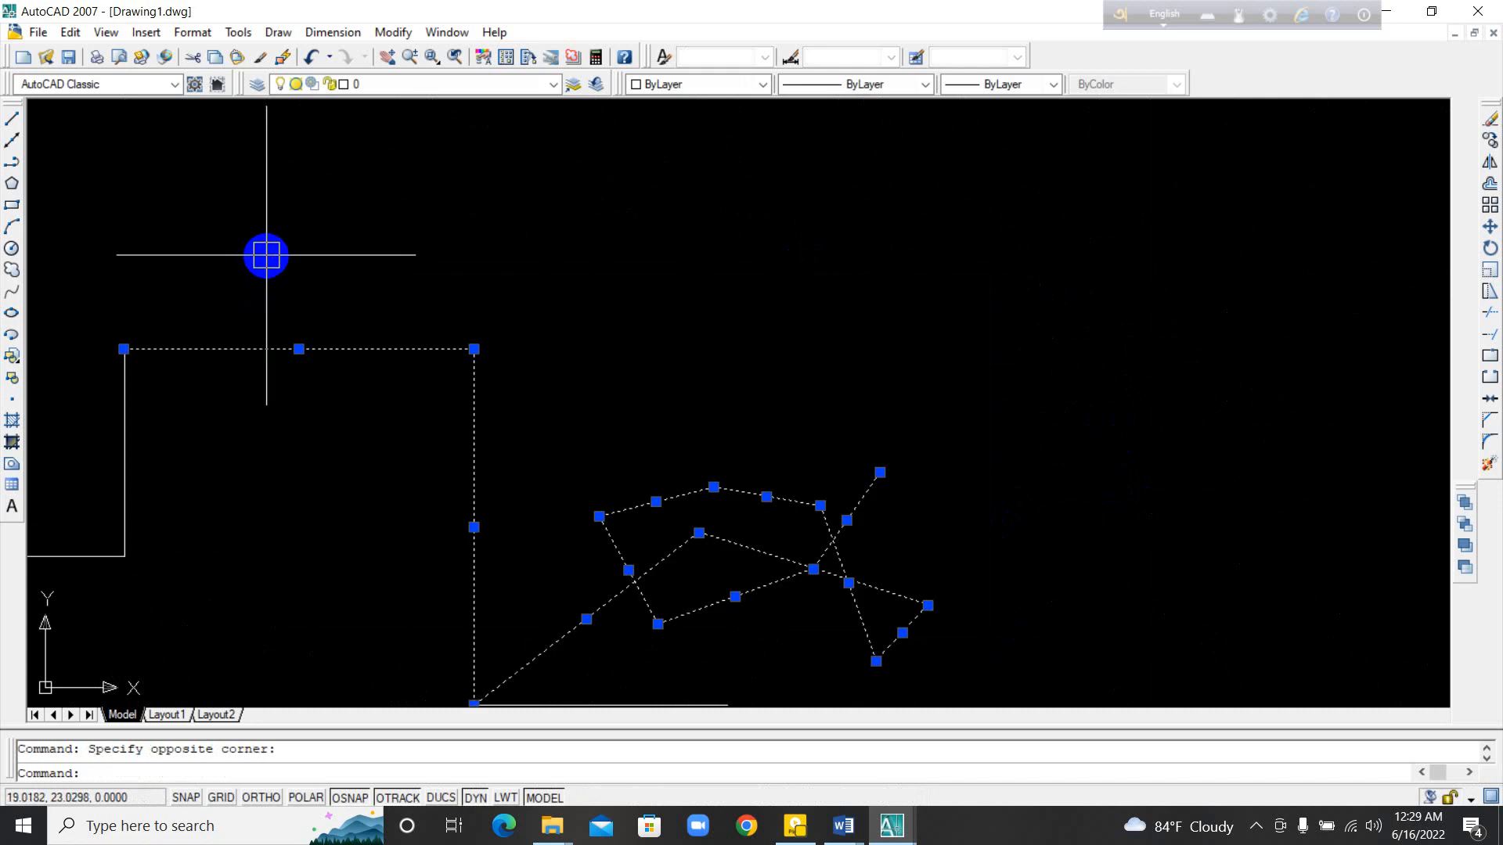
key("Delete")
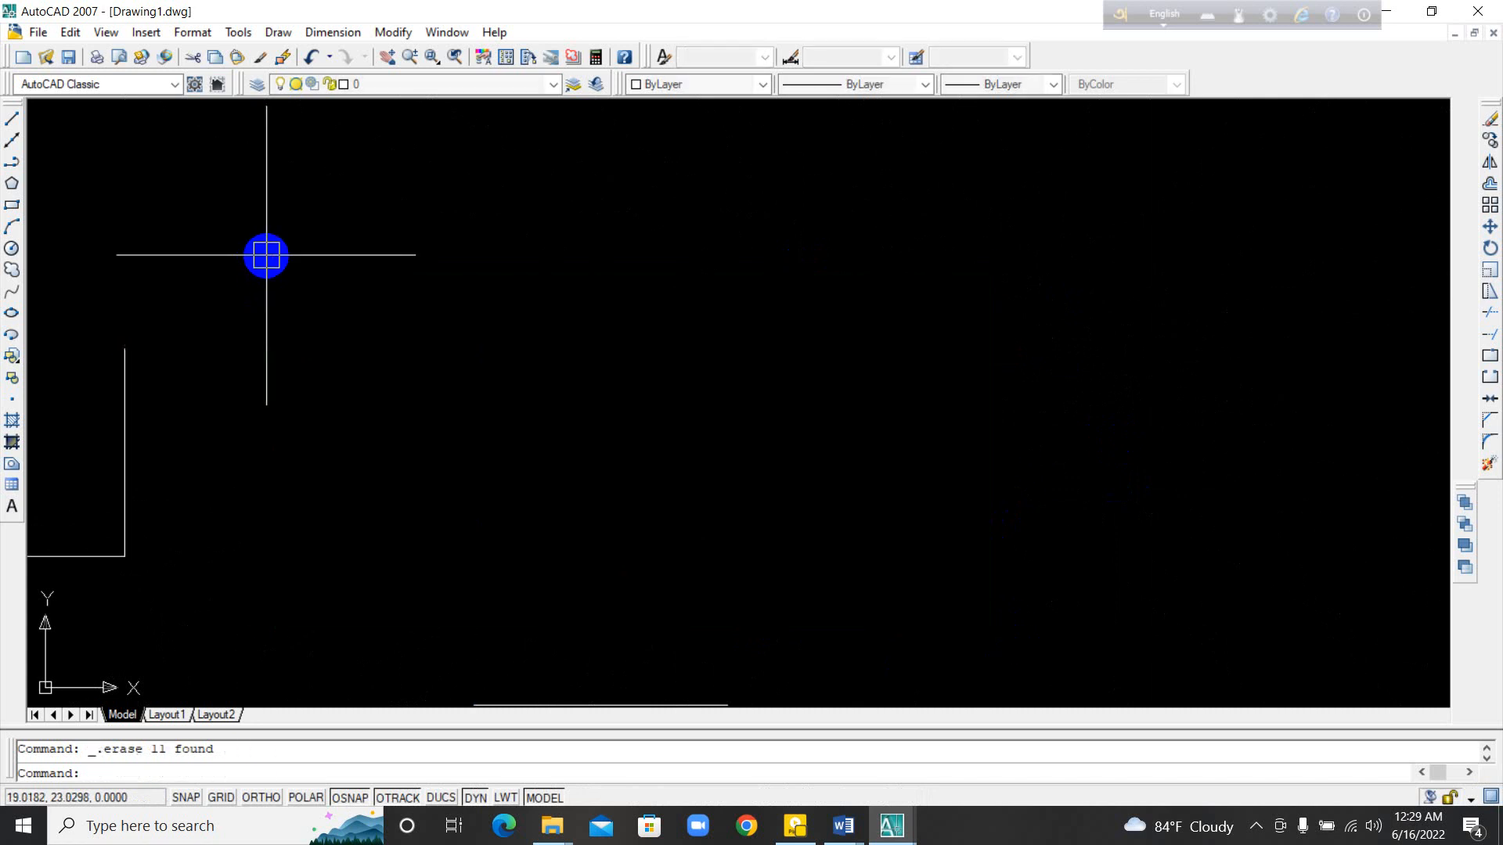
Step: Draw an open zigzag polyline of nine segments beside the remaining outline, and select it to check that it is one object
left_click(17, 165)
left_click(223, 286)
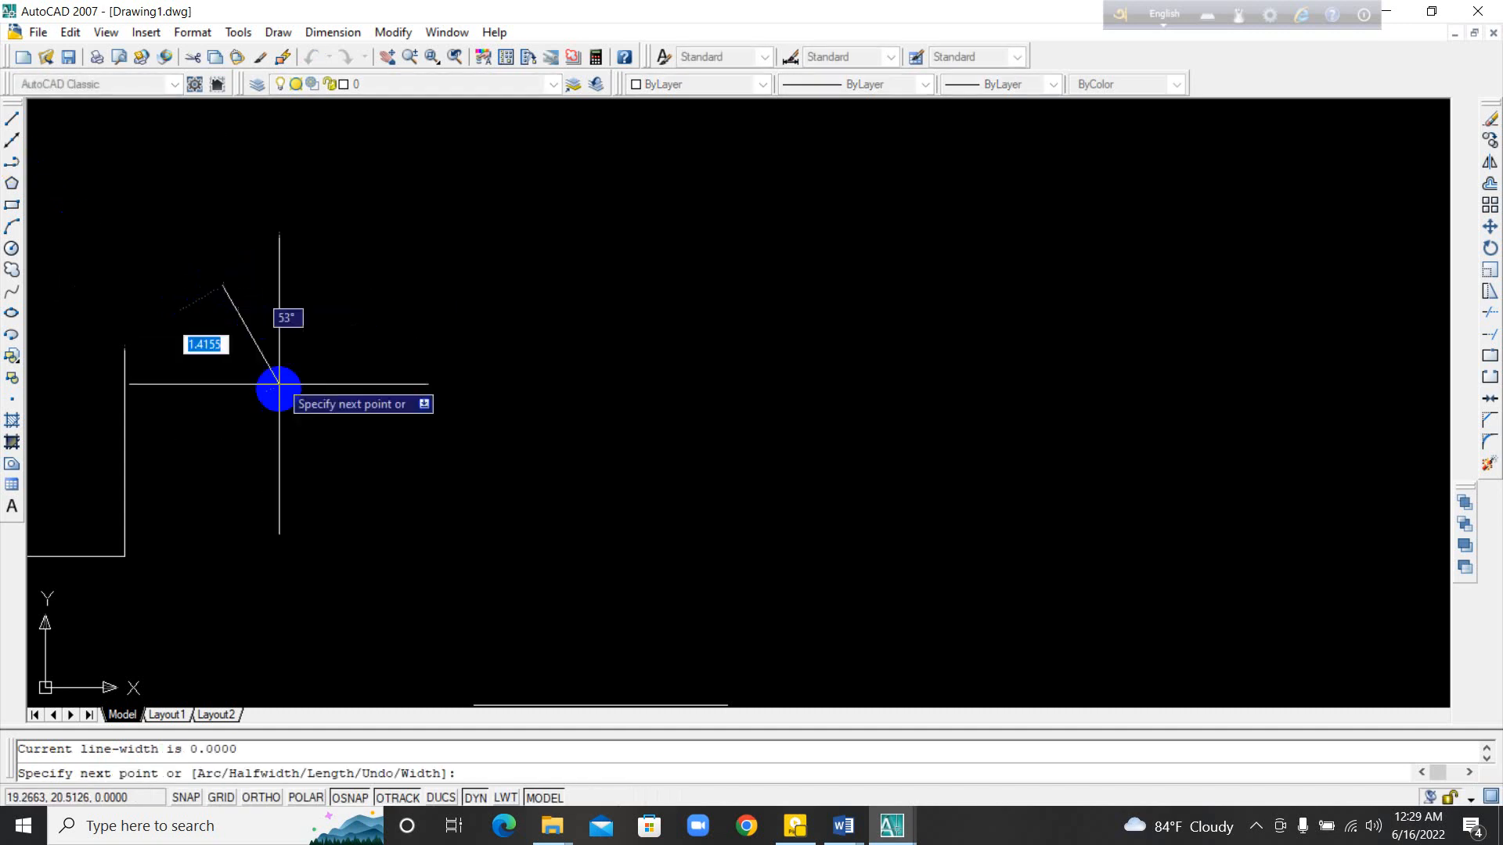
left_click(283, 406)
left_click(436, 327)
left_click(505, 449)
left_click(694, 338)
left_click(763, 517)
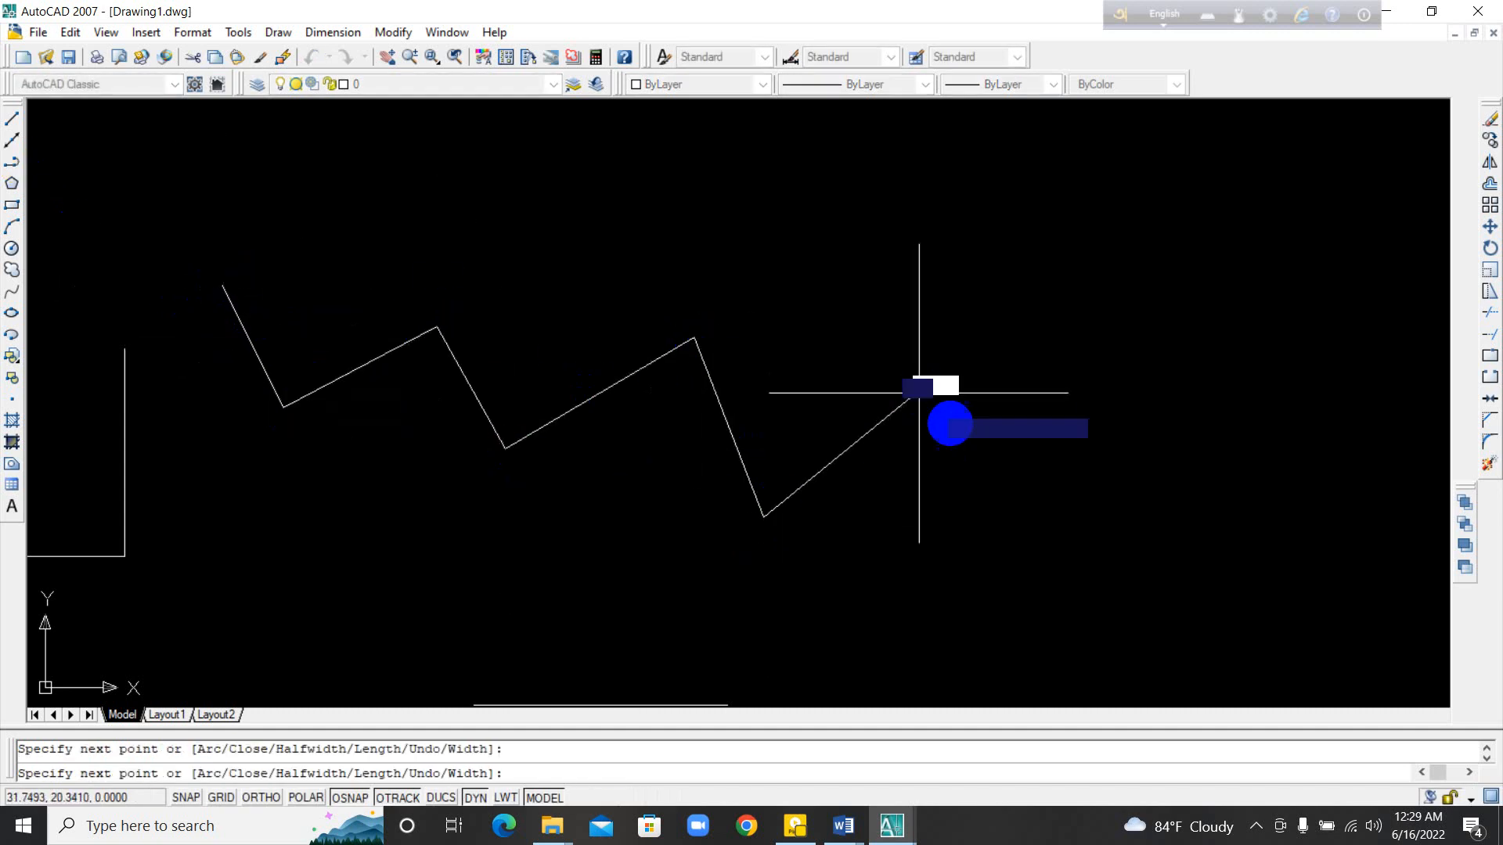
left_click(916, 394)
left_click(990, 510)
left_click(1091, 393)
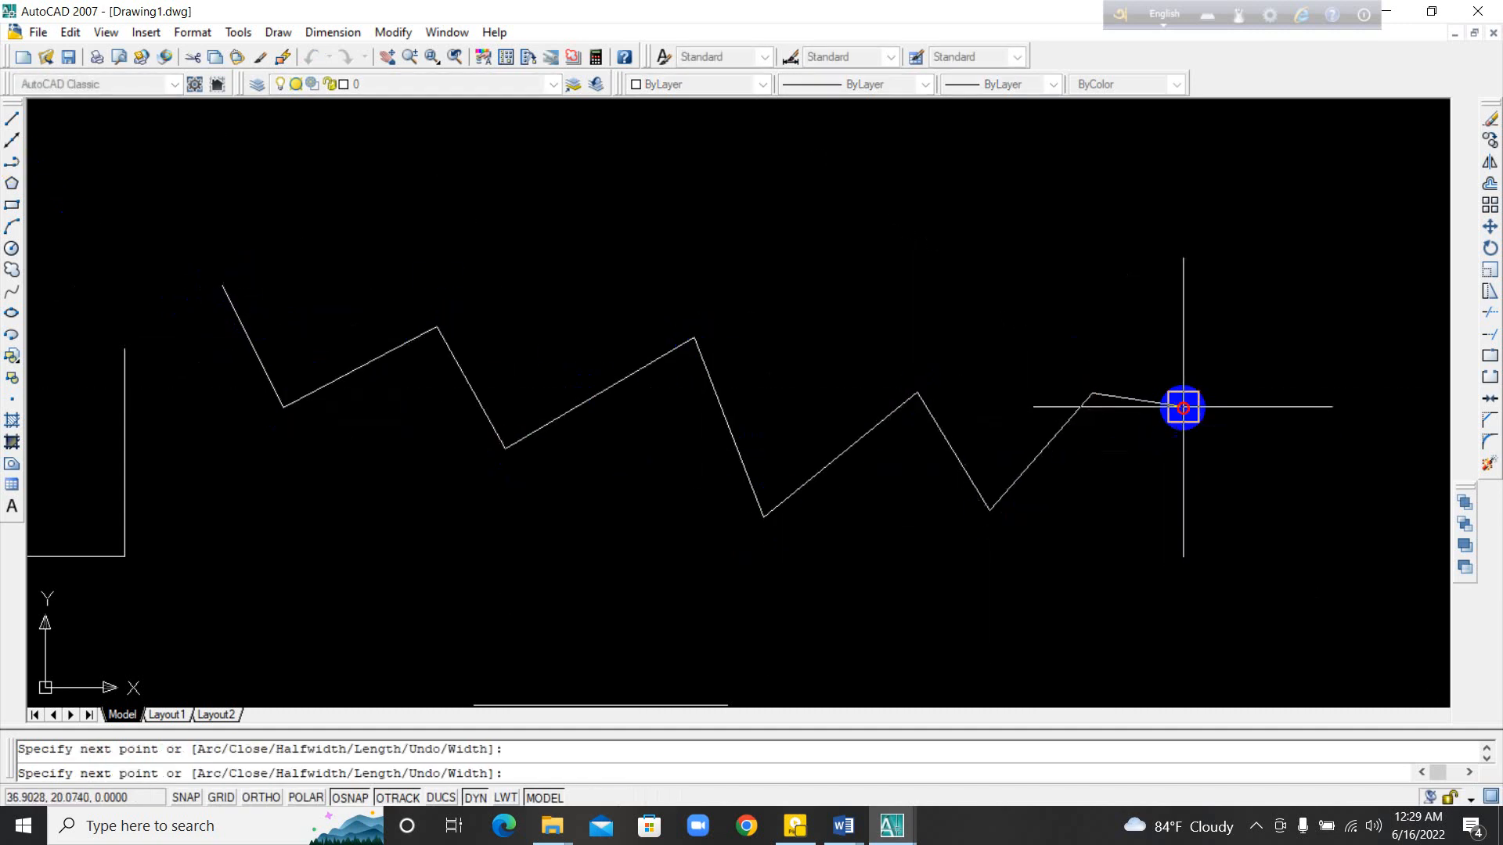
left_click(1182, 406)
key("Escape")
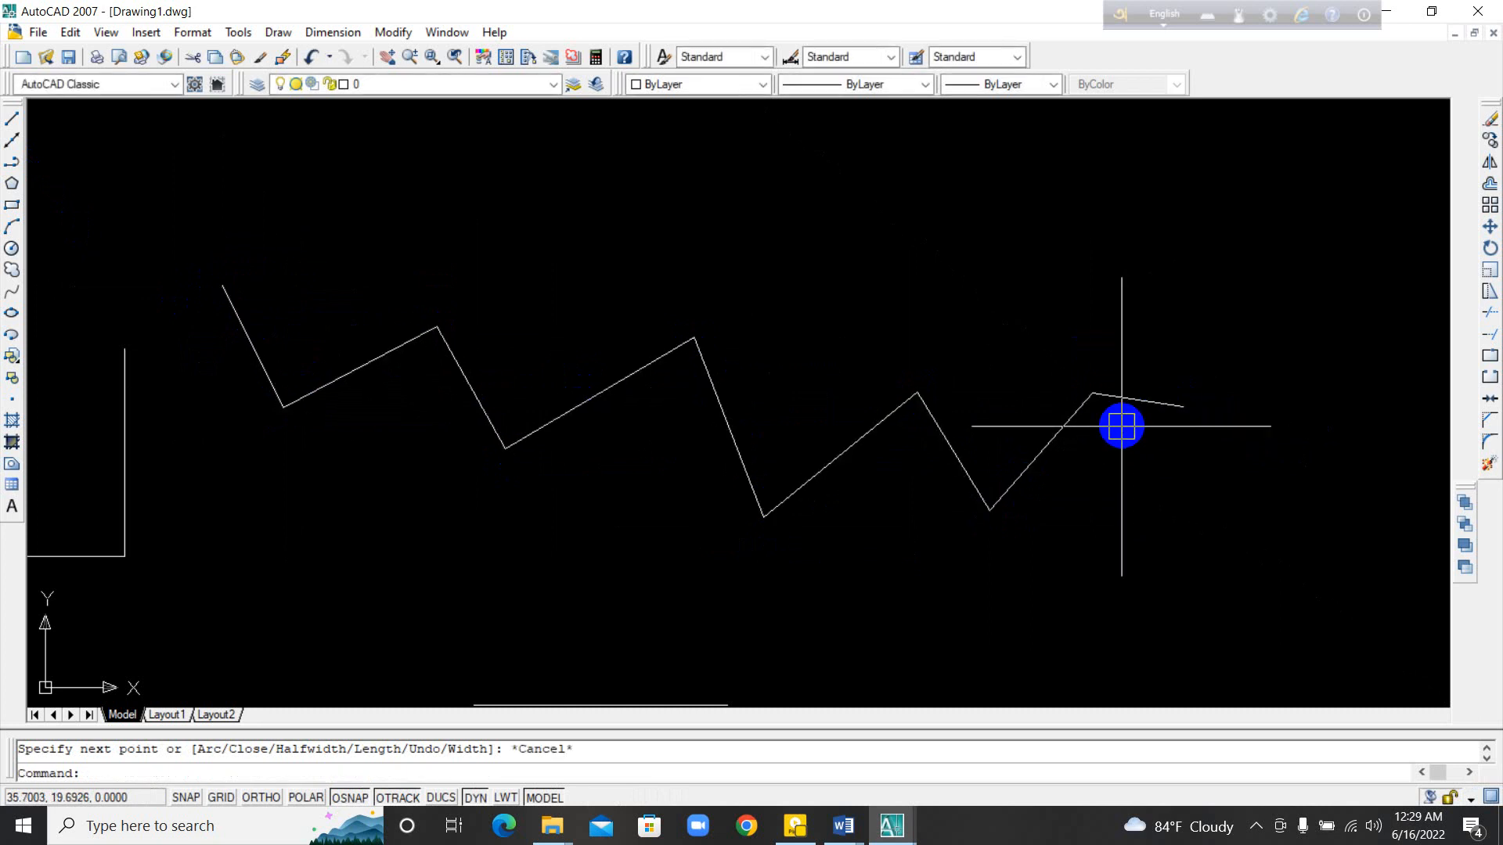
left_click(1127, 395)
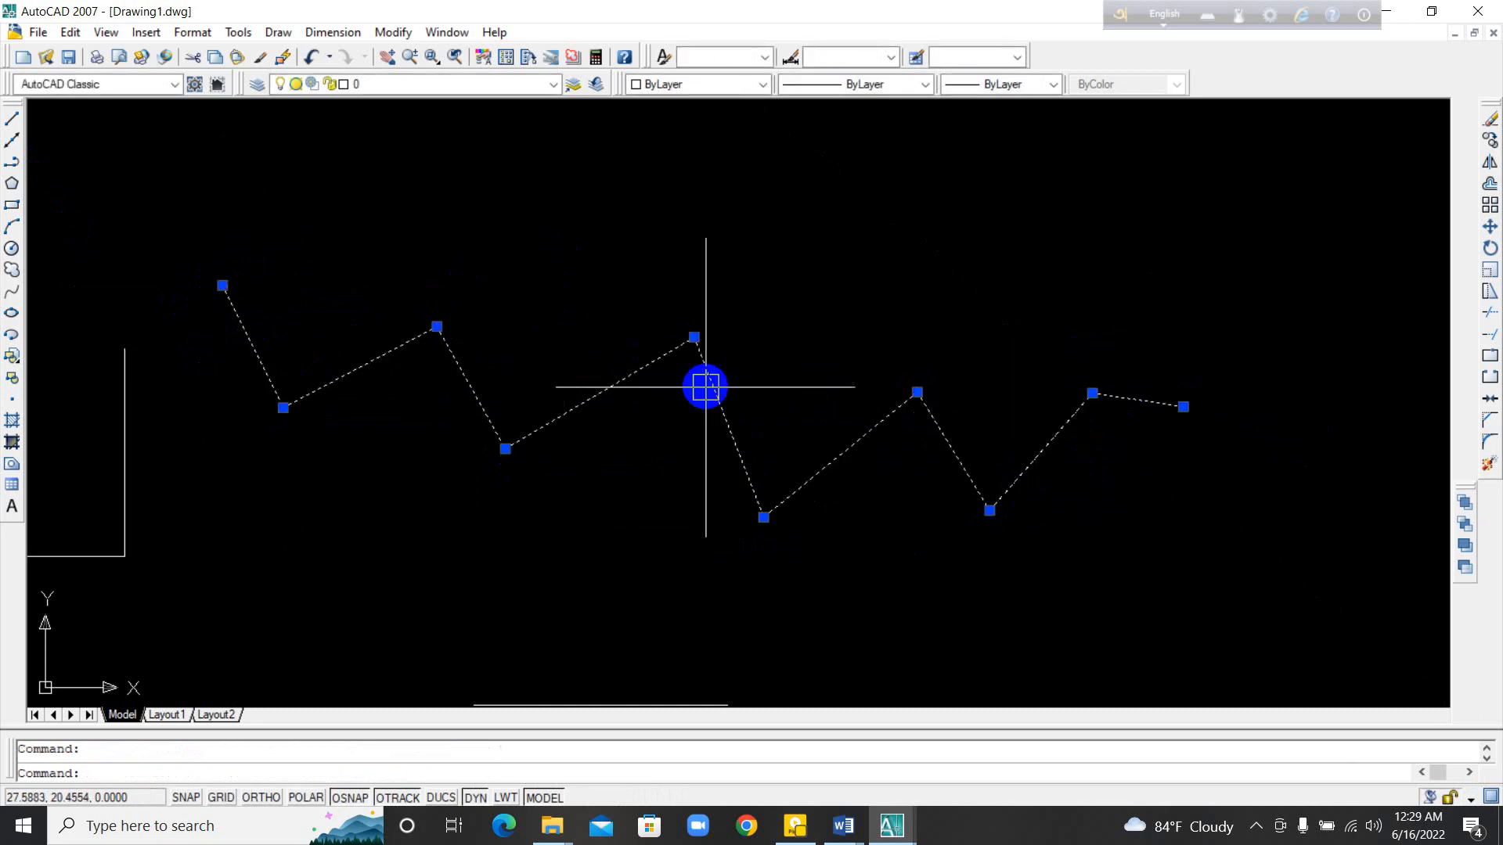
Step: Draw a zigzag chain of nine segments above the polyline with the Line command, folding back at its far end
middle_click_drag(704, 386, 758, 457)
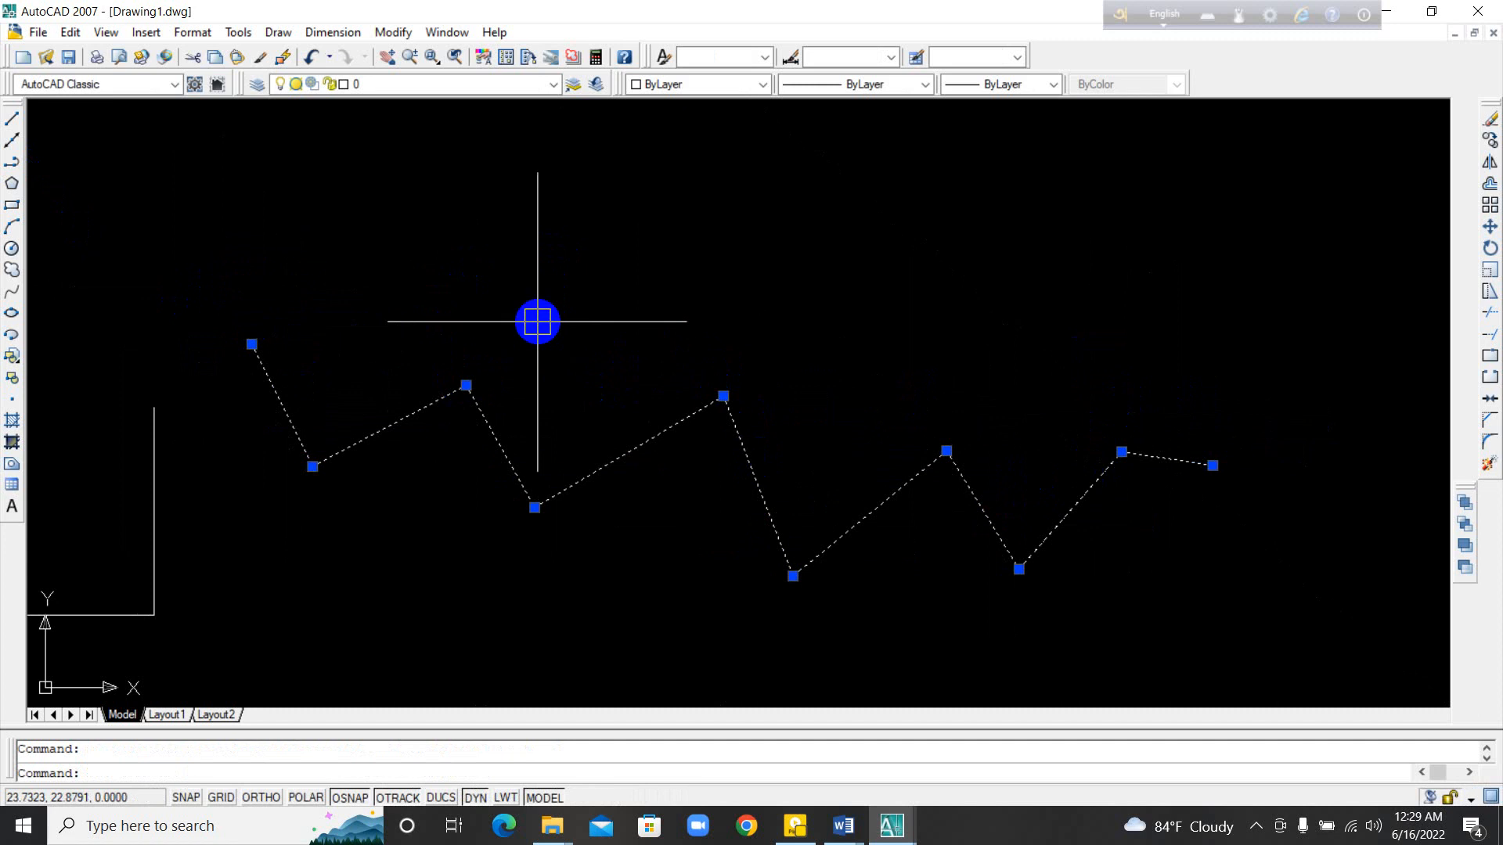
left_click(13, 120)
middle_click_drag(605, 306, 571, 305)
left_click(369, 228)
left_click(433, 151)
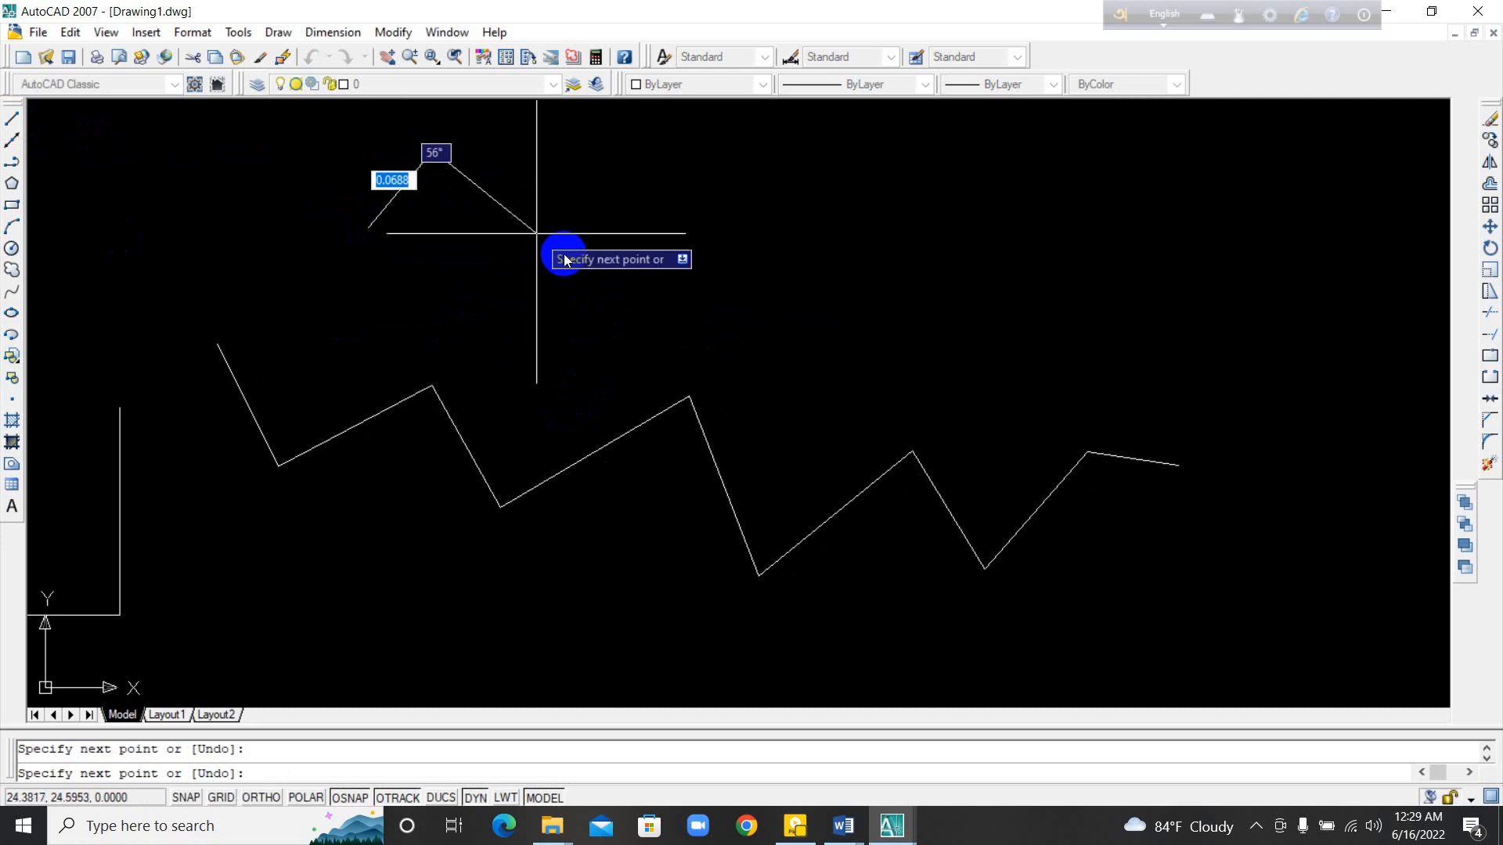
left_click(566, 251)
left_click(705, 165)
left_click(839, 305)
left_click(1209, 154)
left_click(1298, 297)
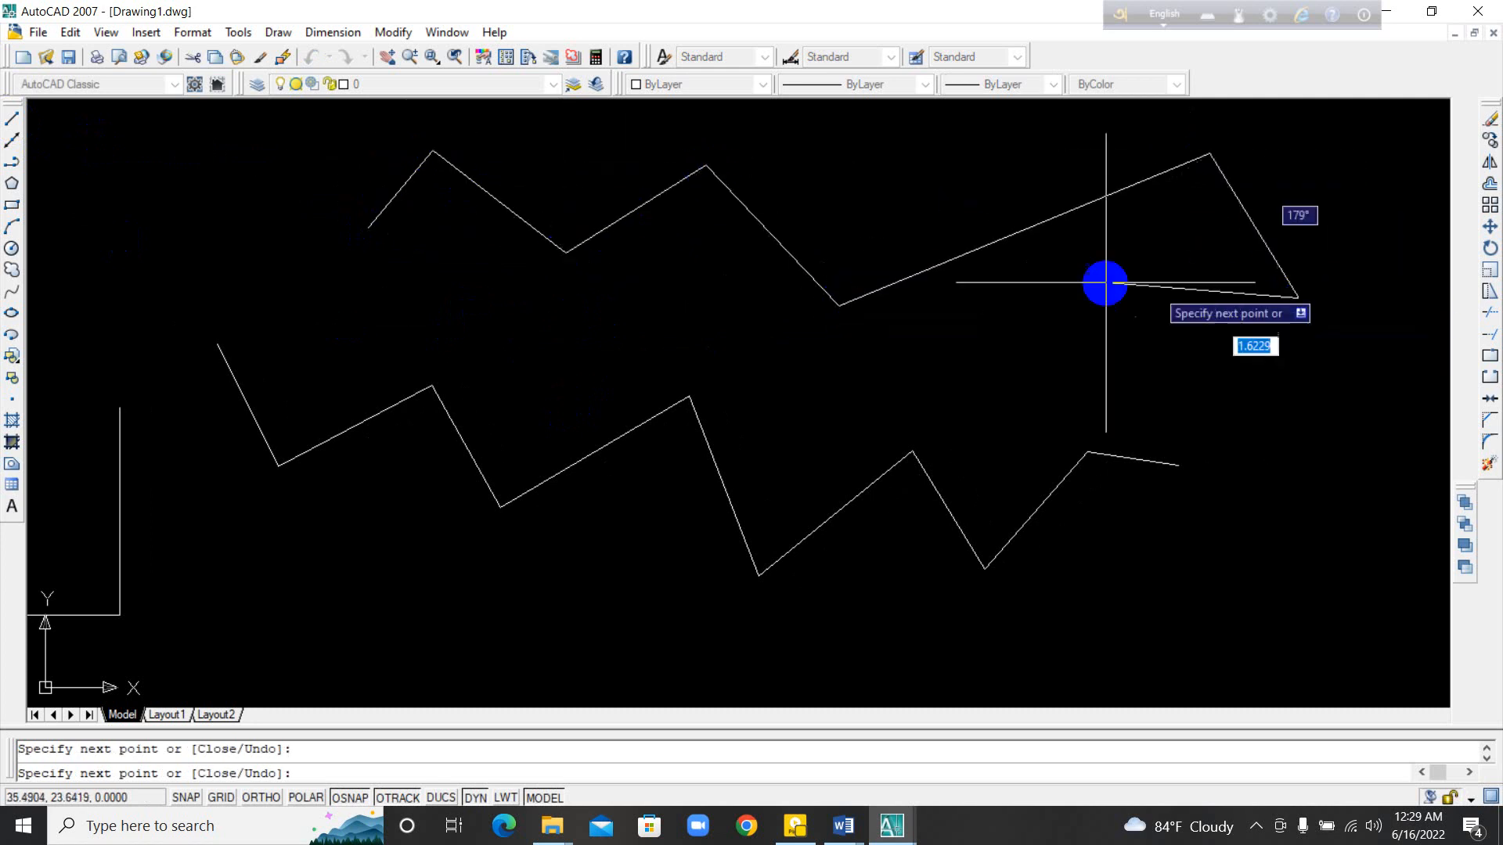
left_click(1105, 282)
left_click(1069, 405)
left_click(1005, 329)
key("Escape")
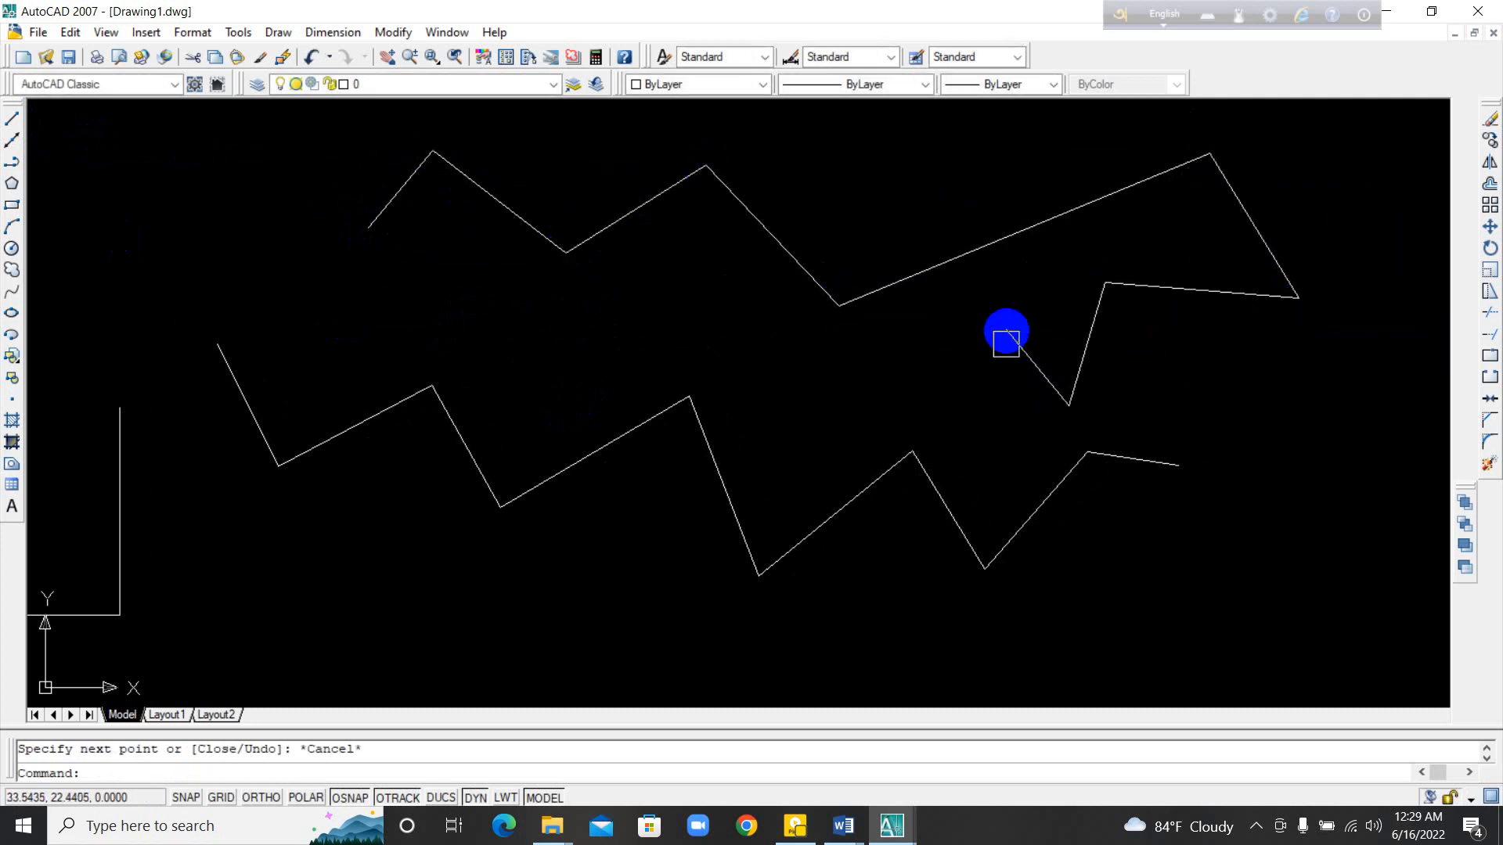
Step: Select the segments of the line chain one after another to examine whether they are separate objects, and clear the selection
left_click(1025, 352)
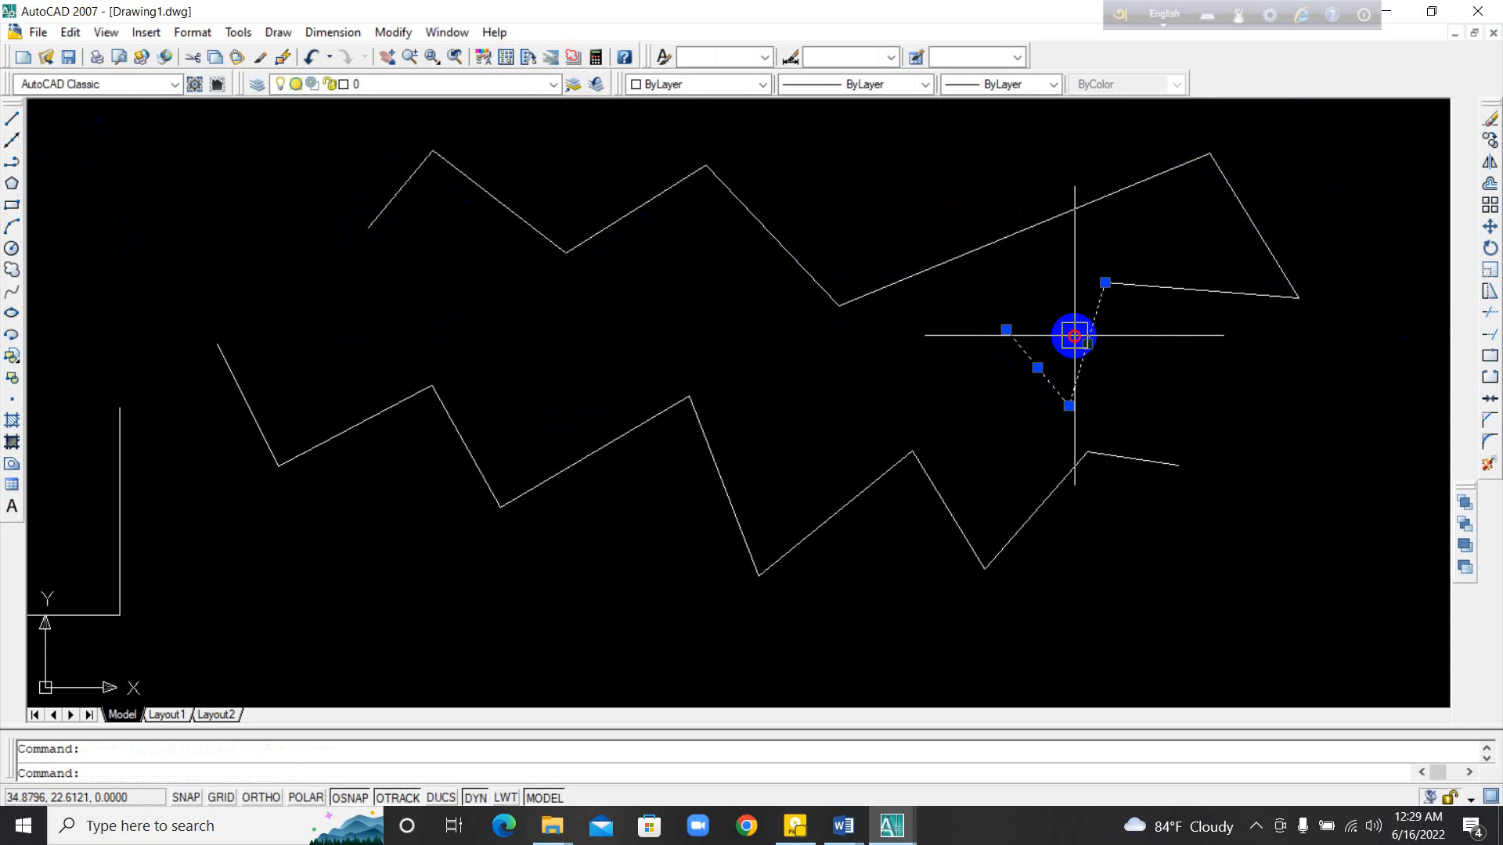
left_click(1166, 288)
left_click(1256, 231)
left_click(1135, 188)
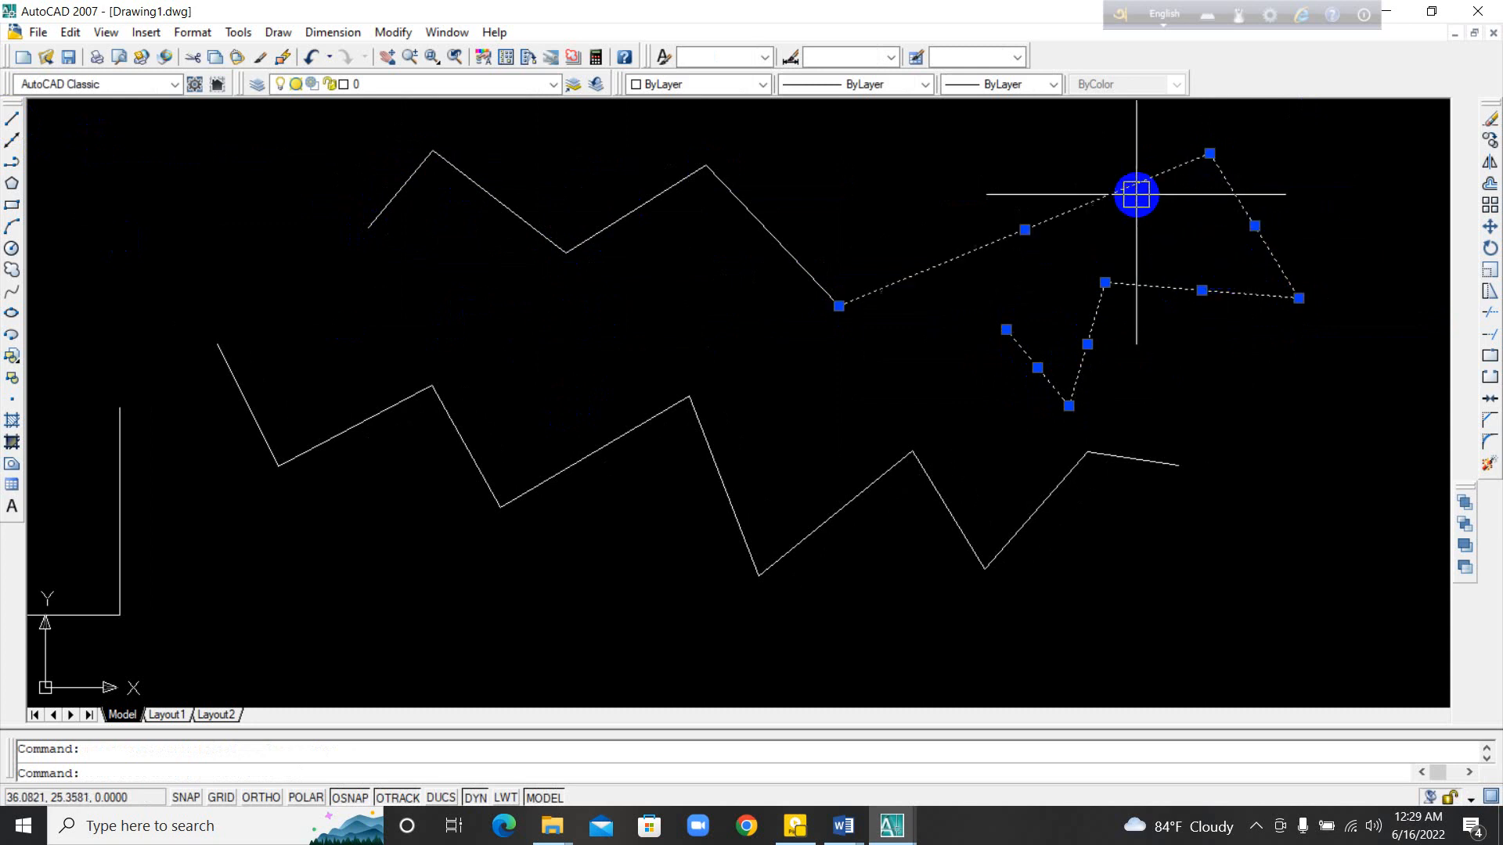
left_click(790, 254)
left_click(649, 201)
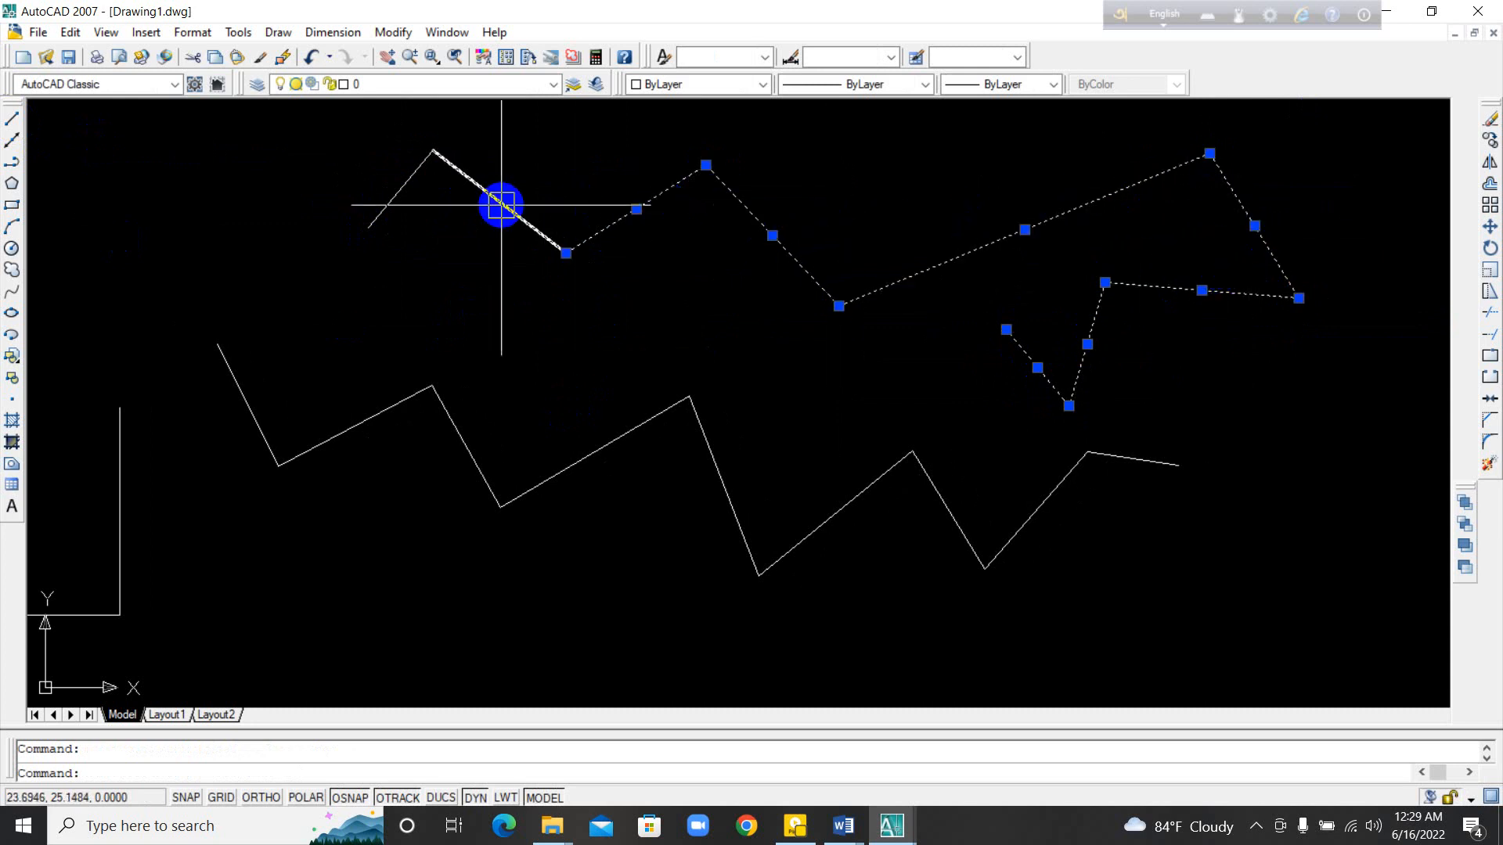
left_click(500, 205)
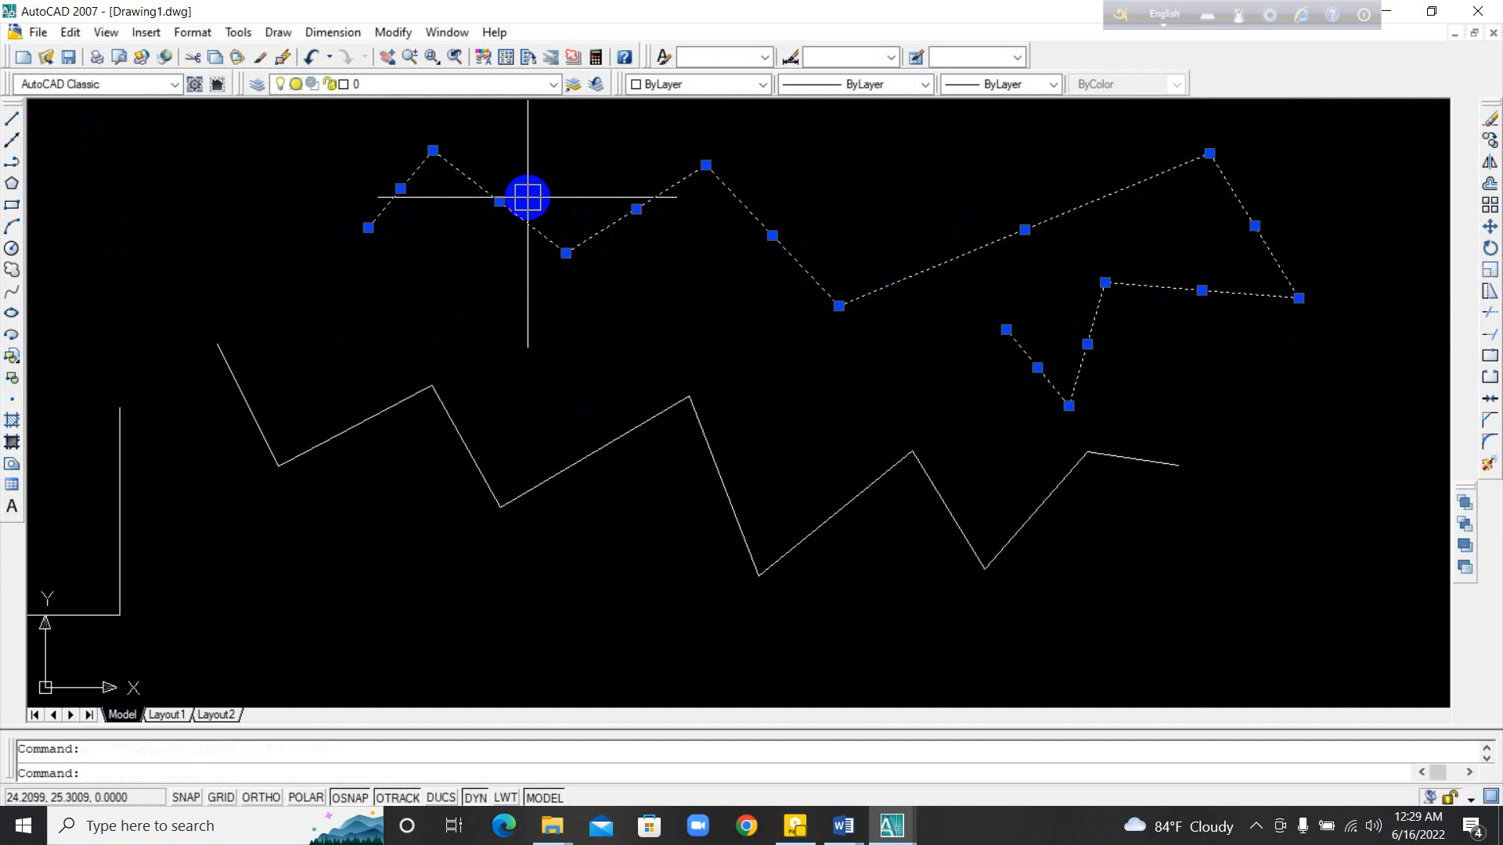
key("Escape")
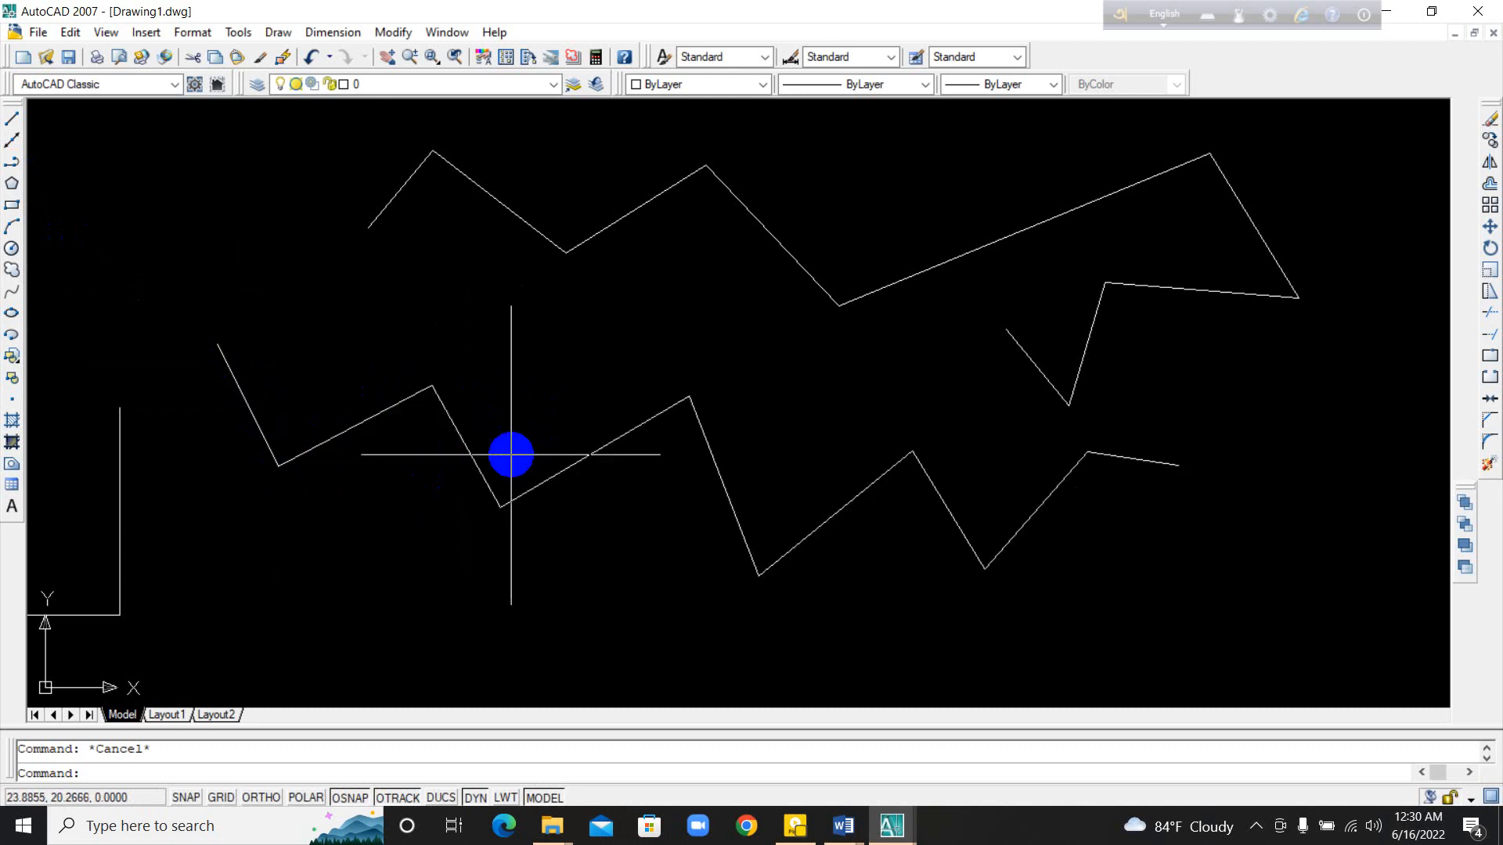
Step: Select the polyline and two segments of the line chain to compare how each is picked, and clear the selection
left_click(461, 420)
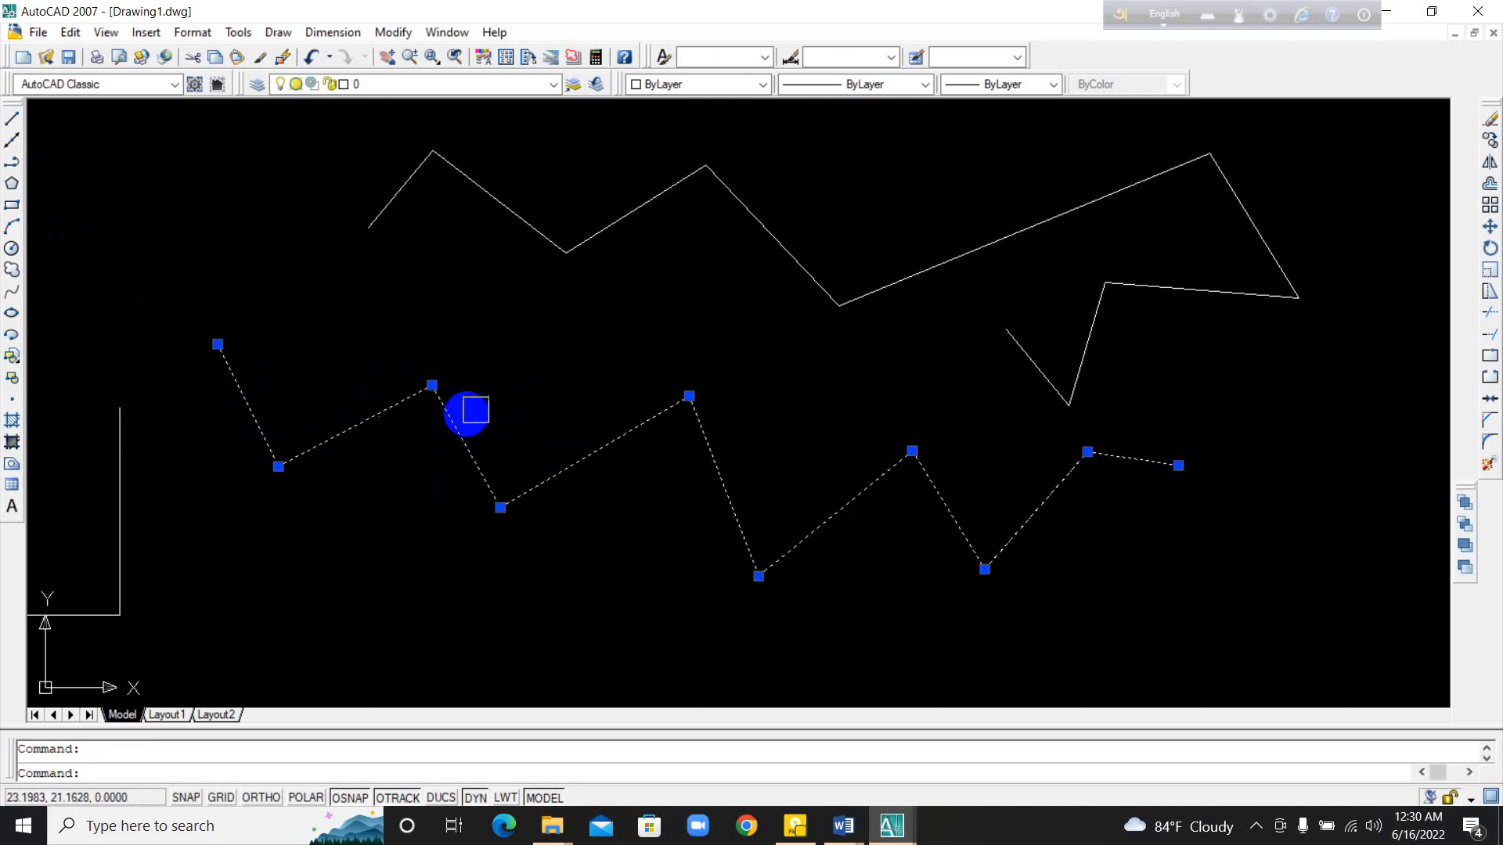
left_click(516, 214)
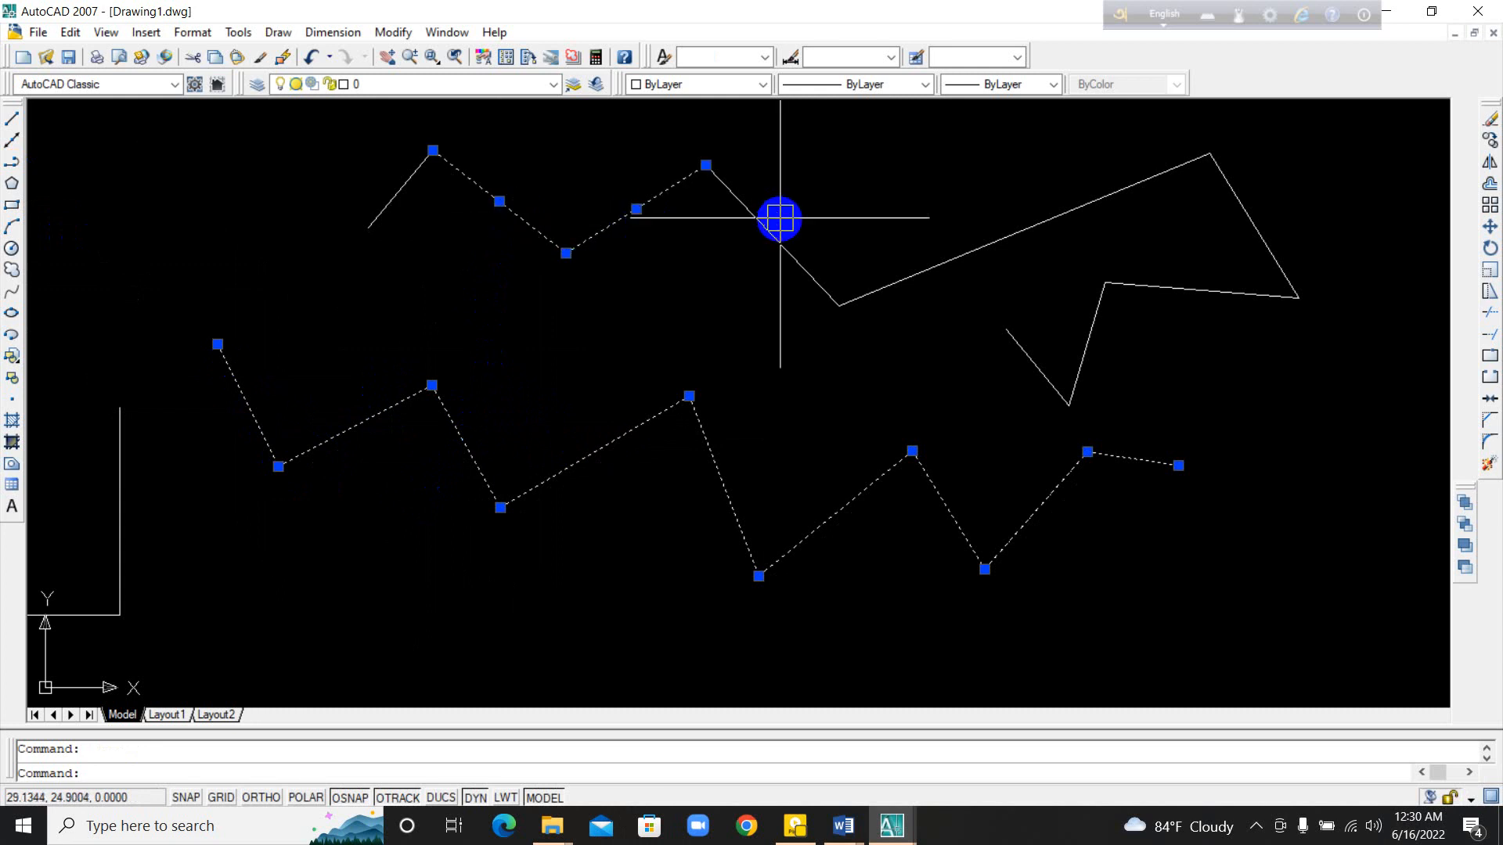
key("Escape")
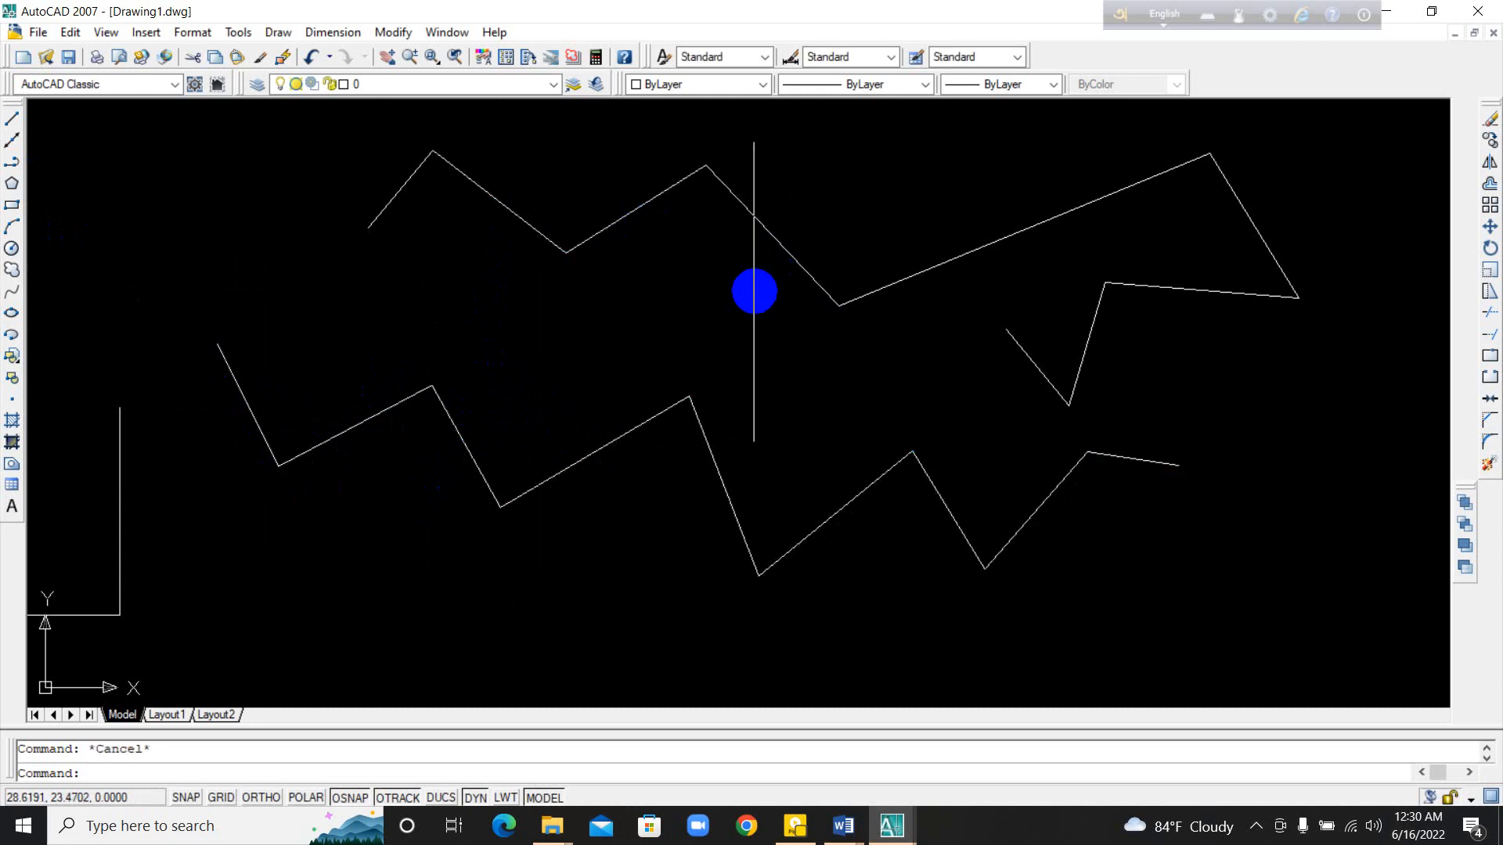
Step: Draw a zigzag polyline above the long bent line, folding back through its start point and ending just beyond it, and select it as one object
middle_click_drag(677, 439, 878, 553)
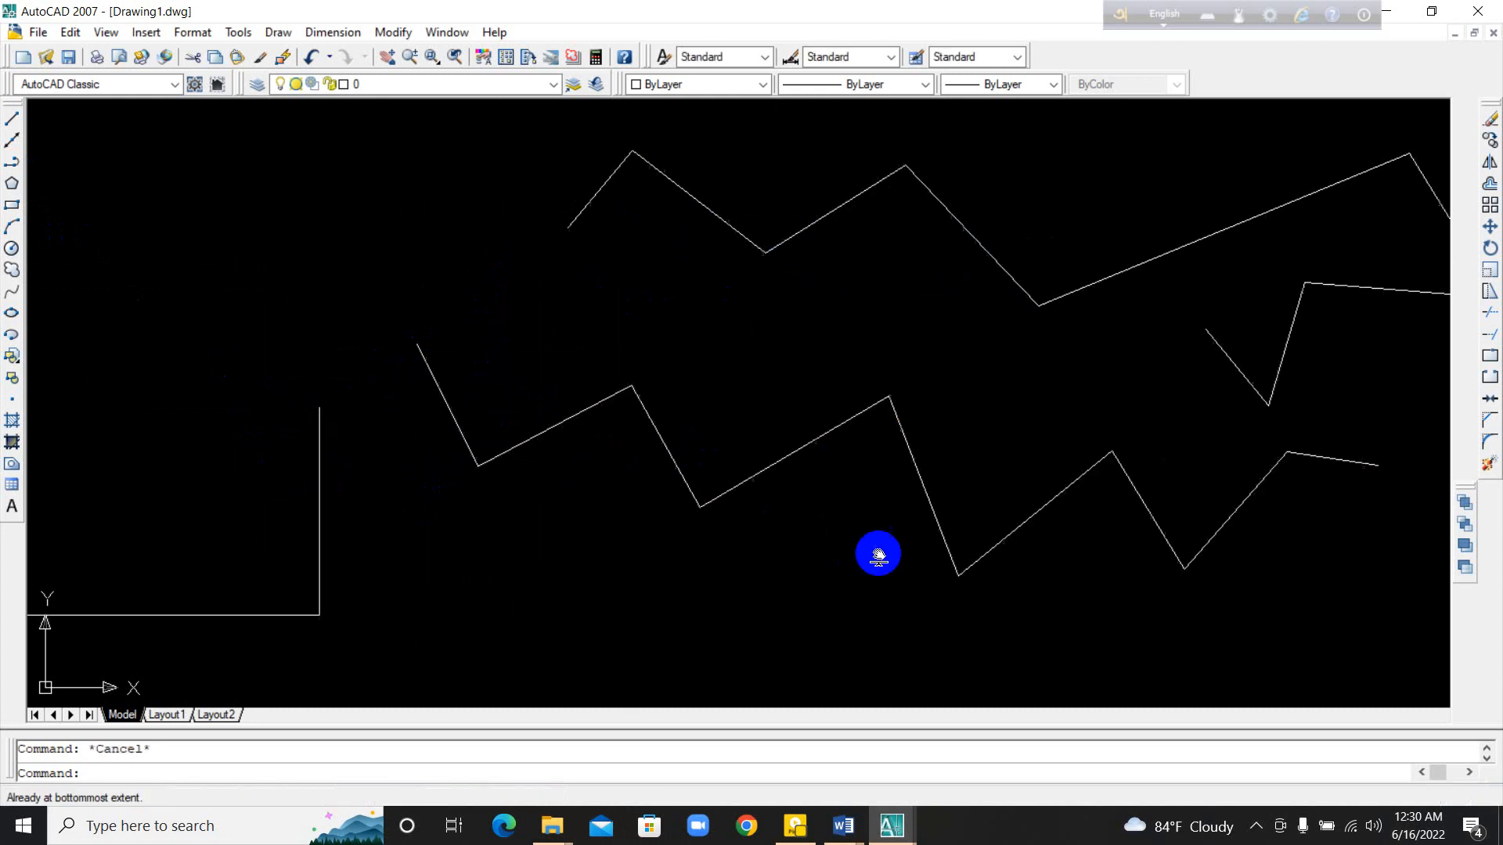
mouse_move(140, 235)
middle_mouse_down()
mouse_move(379, 345)
mouse_move(693, 430)
middle_mouse_up()
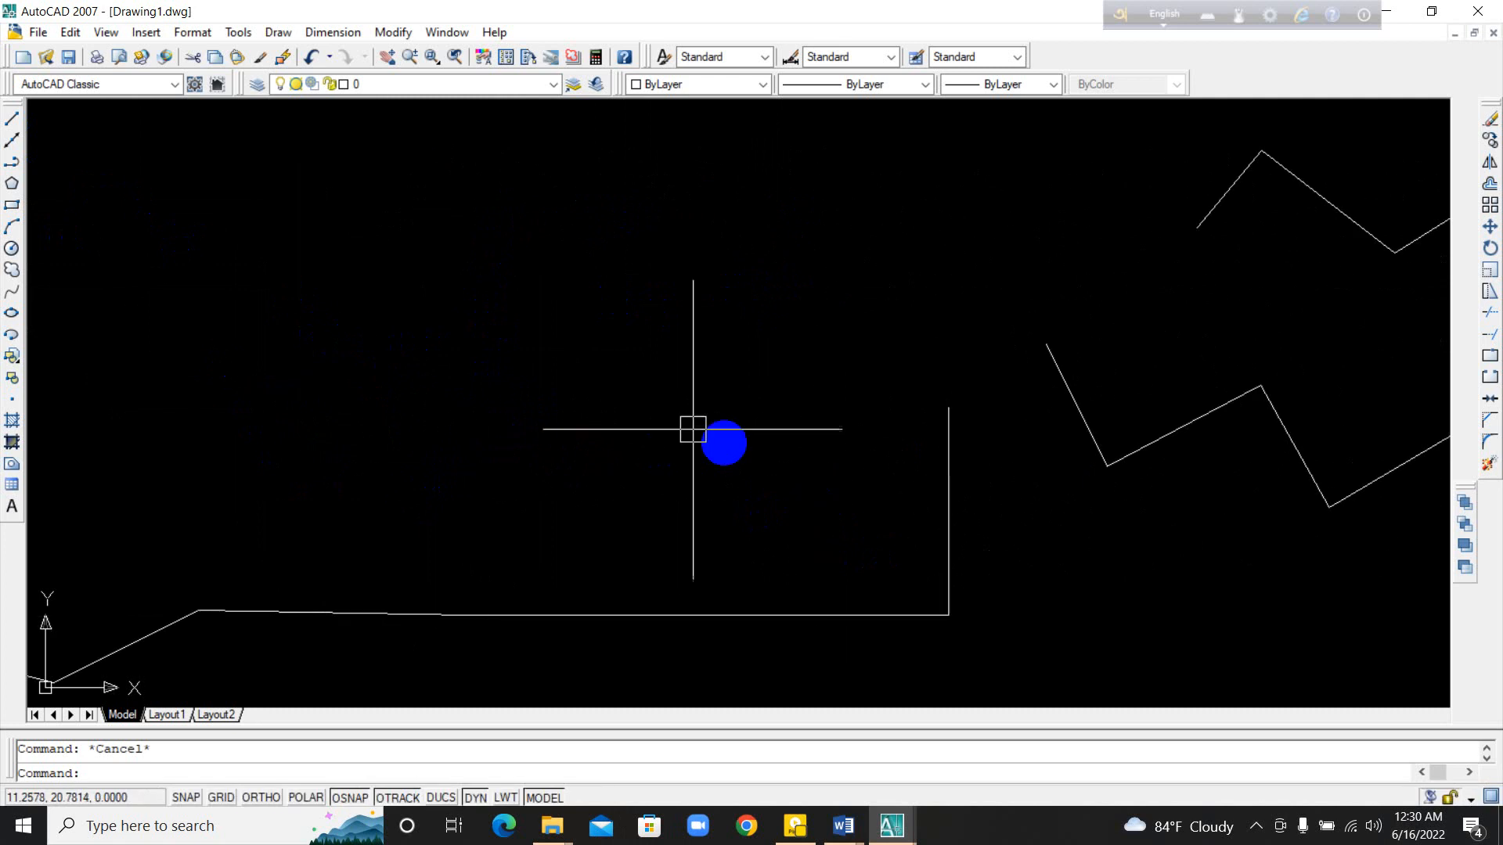
mouse_move(366, 302)
middle_mouse_down()
mouse_move(386, 353)
mouse_move(444, 402)
middle_mouse_up()
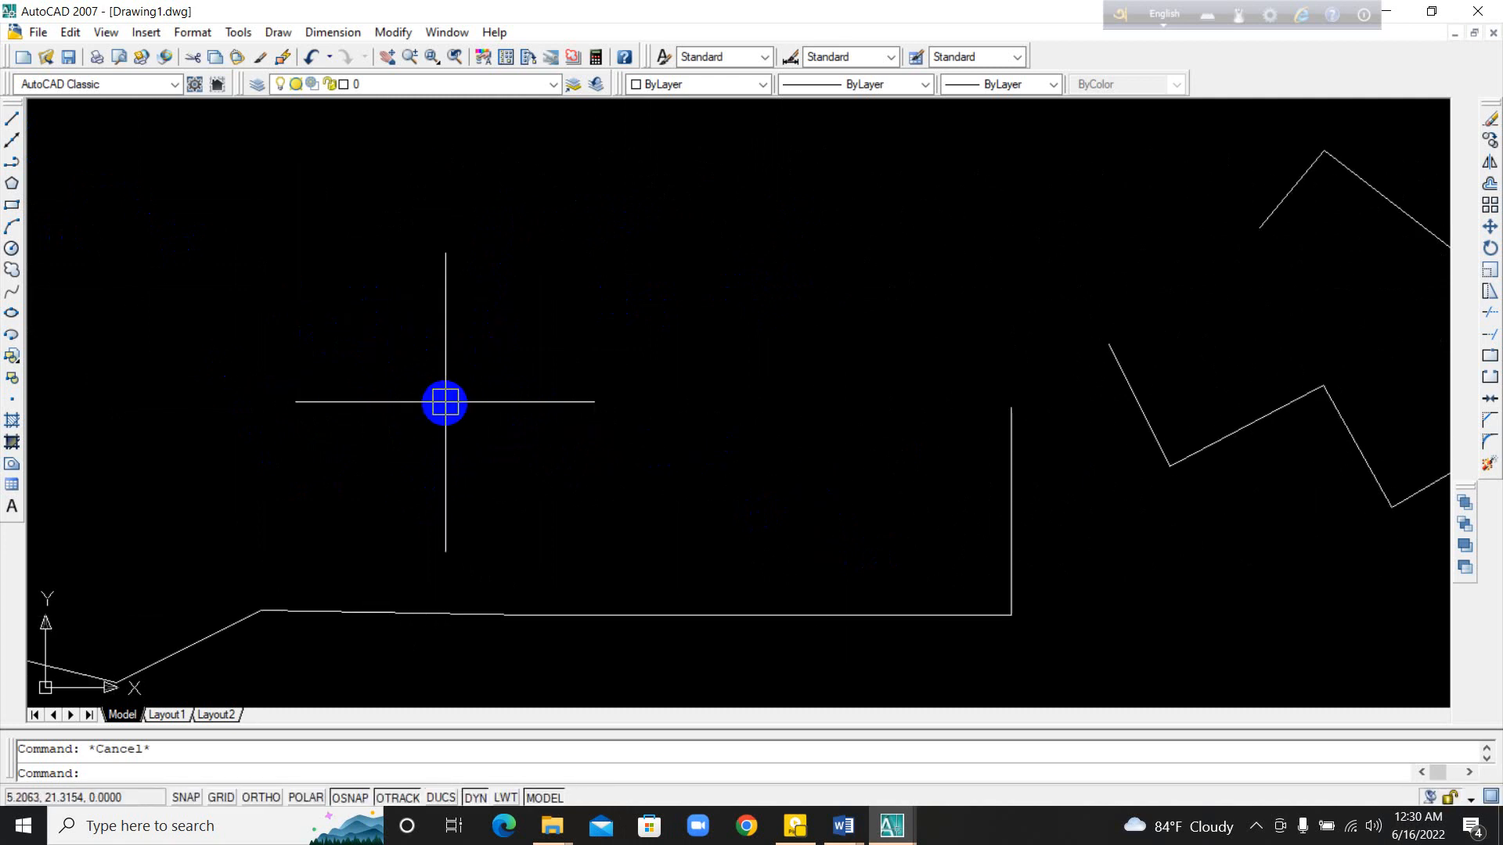
type("pl")
key("Return")
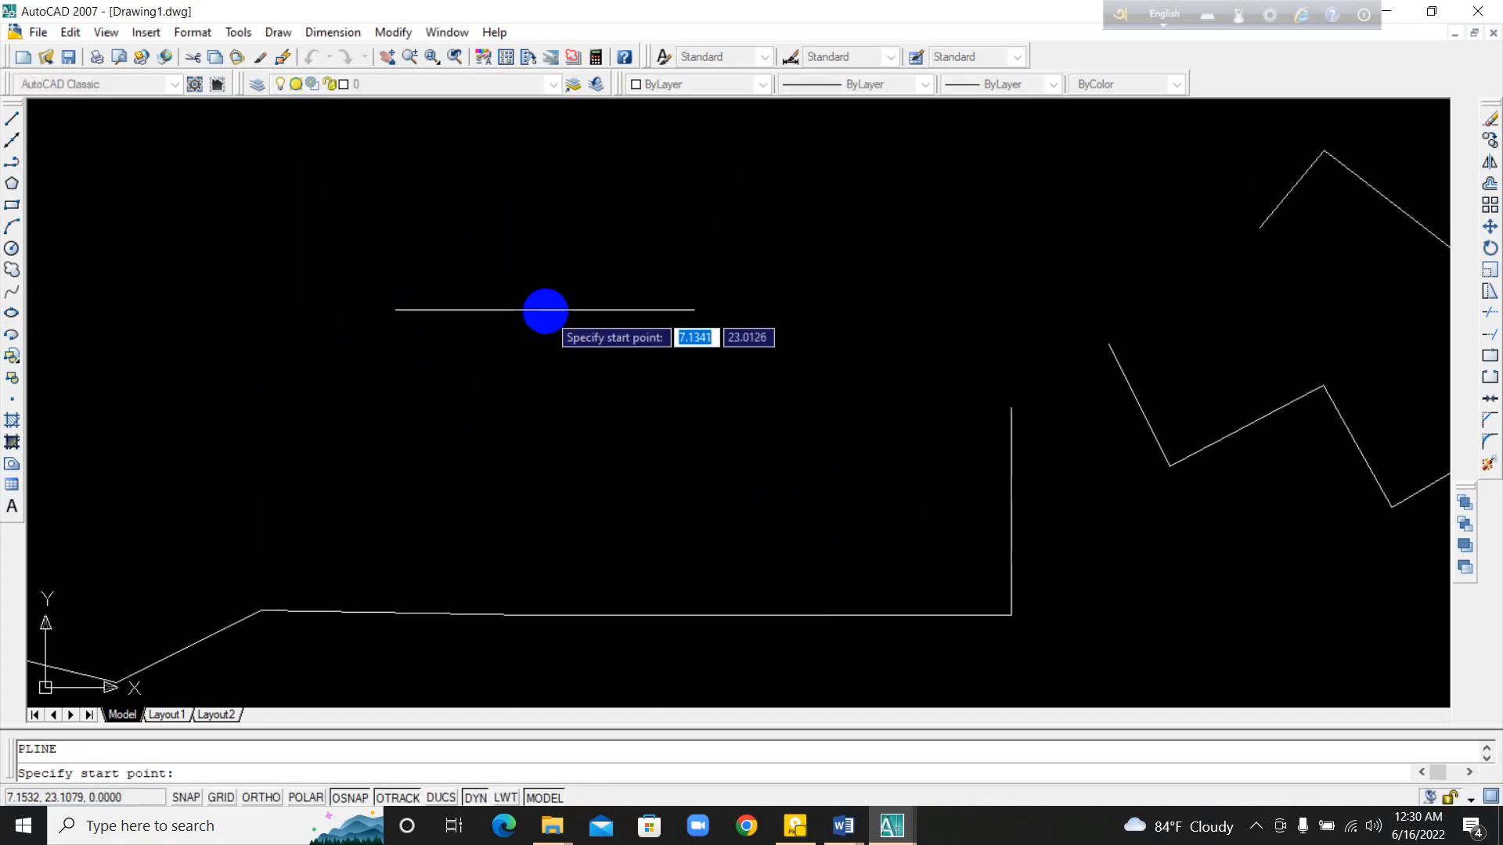
left_click(508, 284)
left_click(608, 355)
left_click(722, 272)
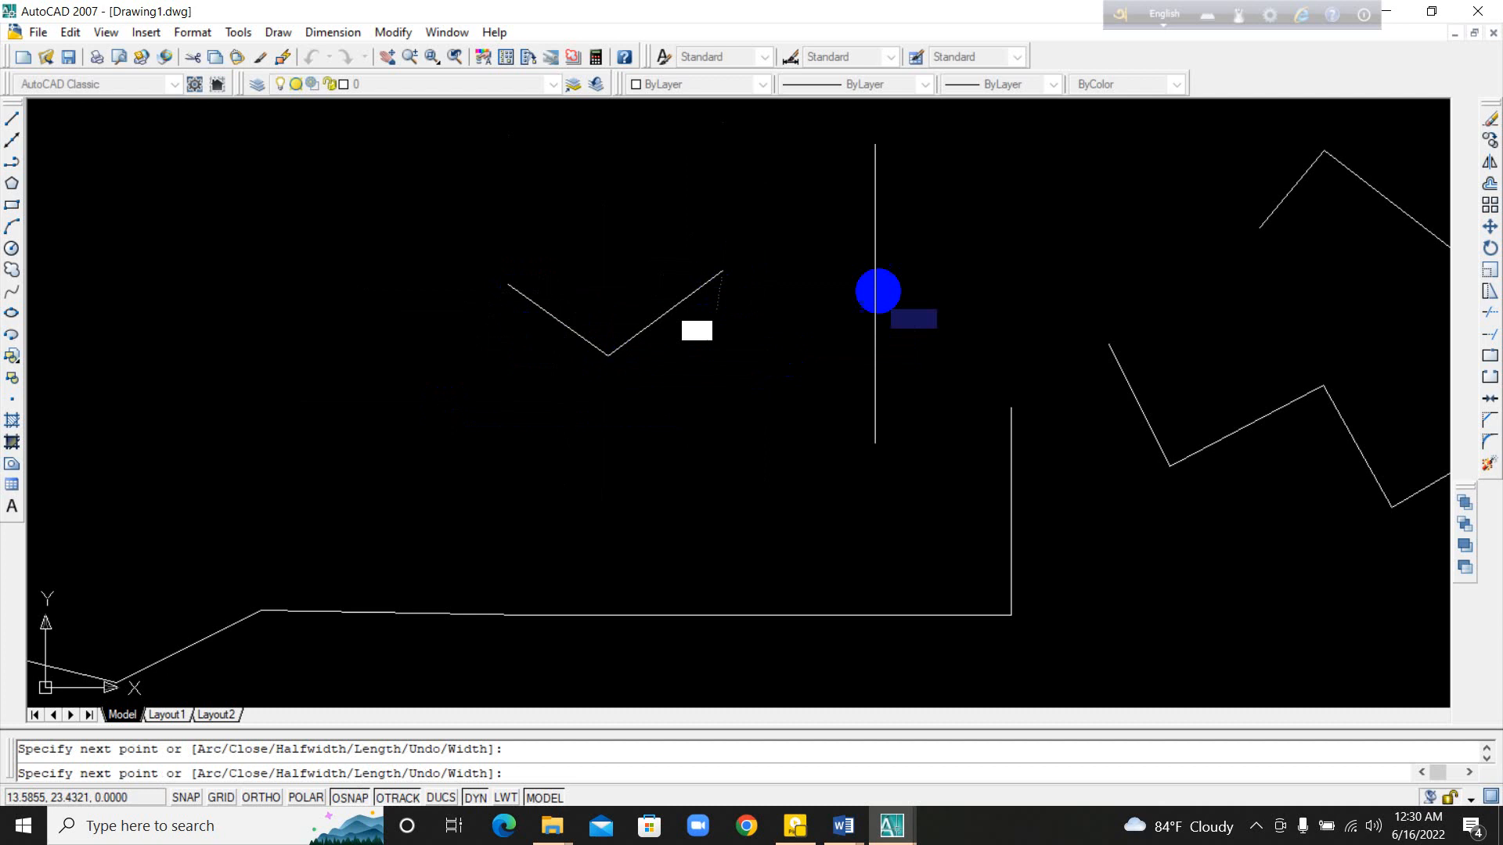
left_click(891, 272)
left_click(791, 392)
left_click(680, 373)
left_click(554, 487)
left_click(460, 389)
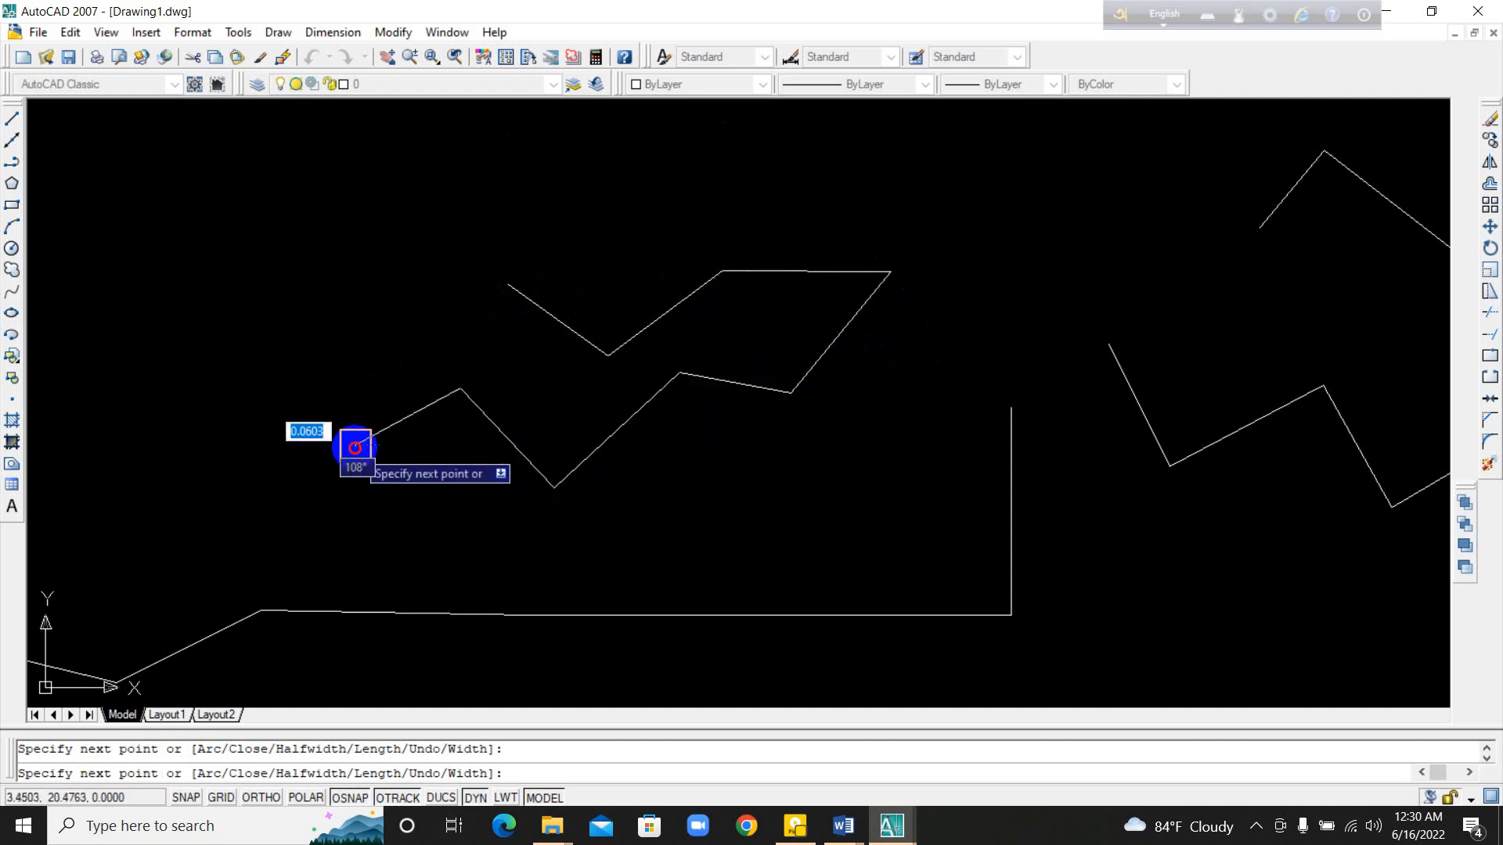
left_click(355, 443)
left_click(335, 365)
left_click(397, 314)
left_click(478, 384)
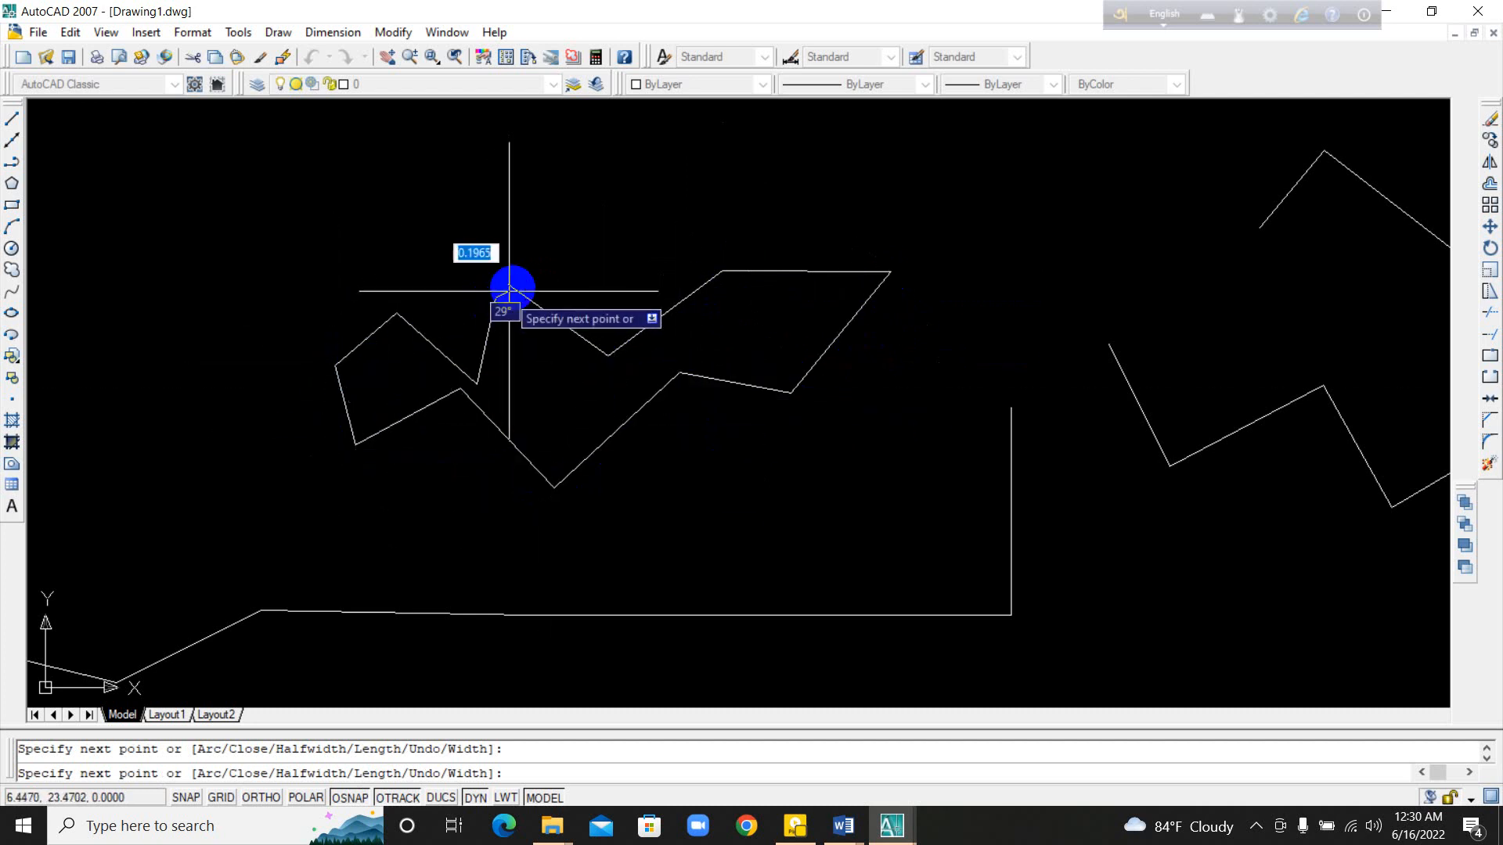
left_click(506, 287)
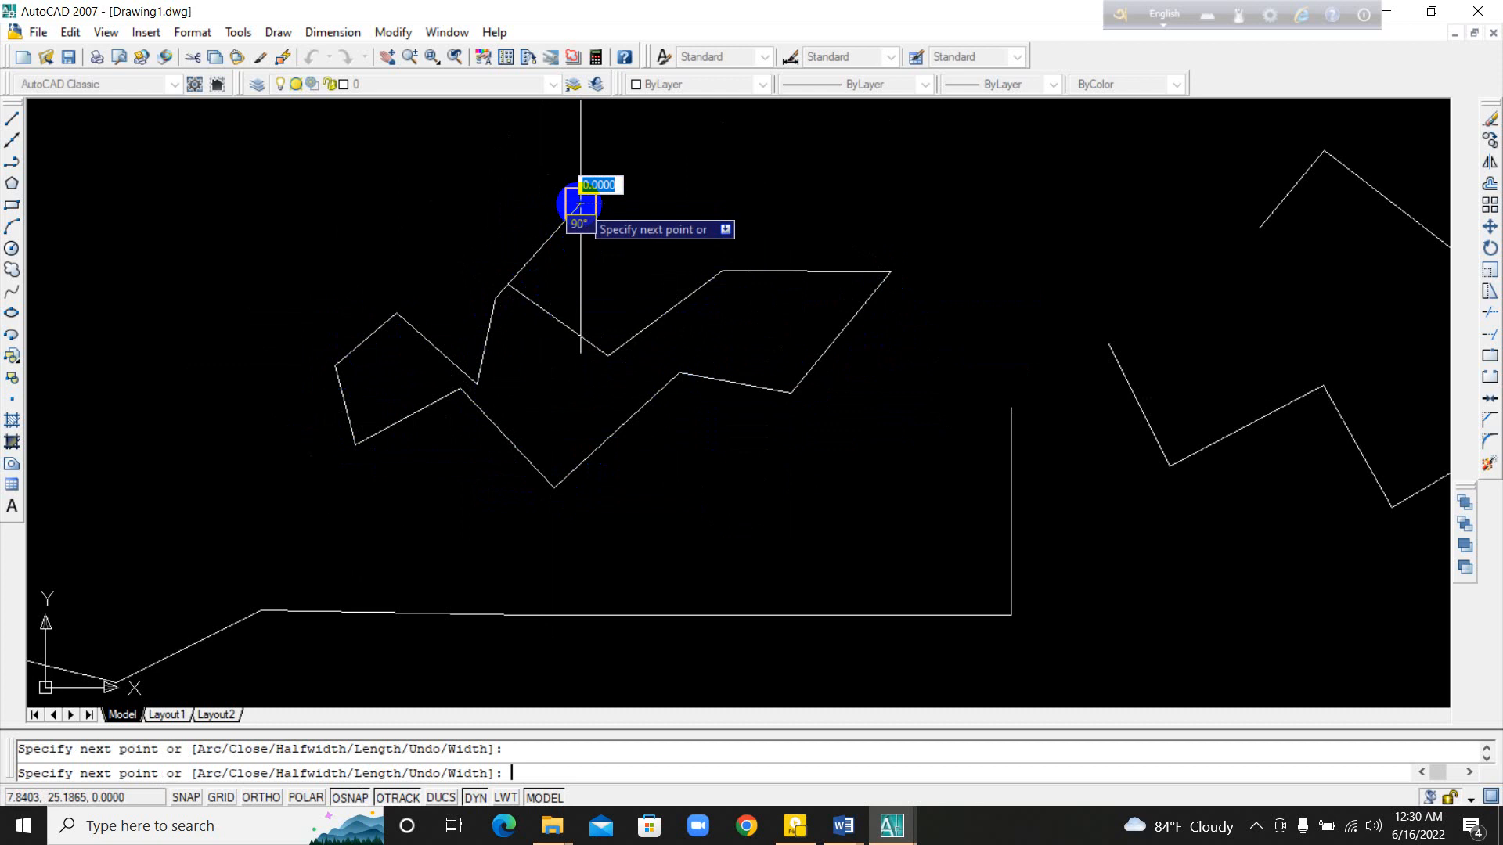
key("Return")
left_click(570, 319)
Step: Draw a five-sided polygon, inscribed in a circle, in the empty area beside the folded polyline
middle_click_drag(562, 454, 982, 458)
middle_click_drag(480, 470, 759, 571)
middle_click_drag(540, 486, 569, 538)
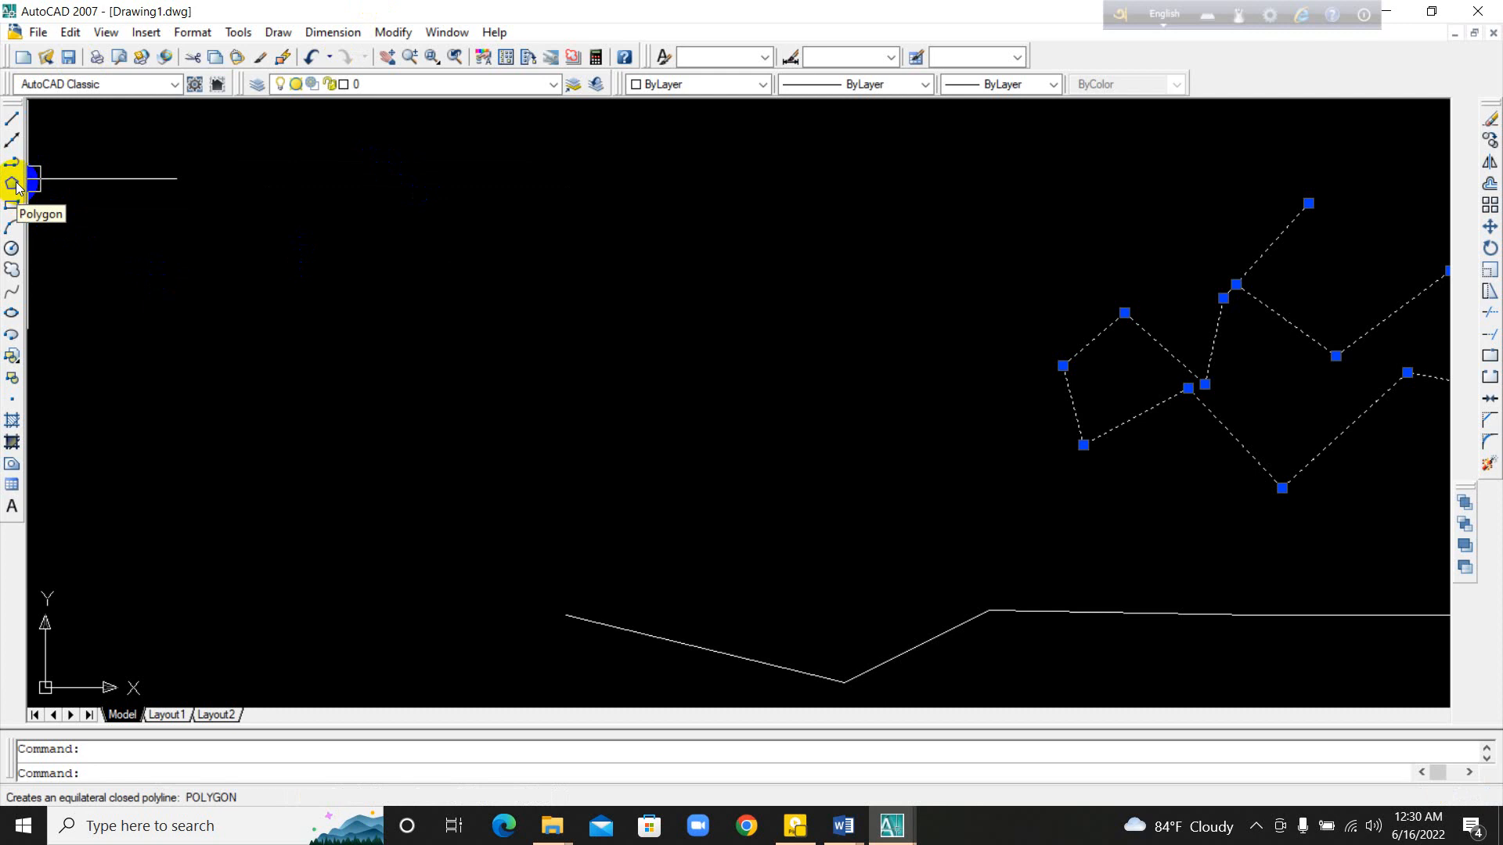
left_click(12, 184)
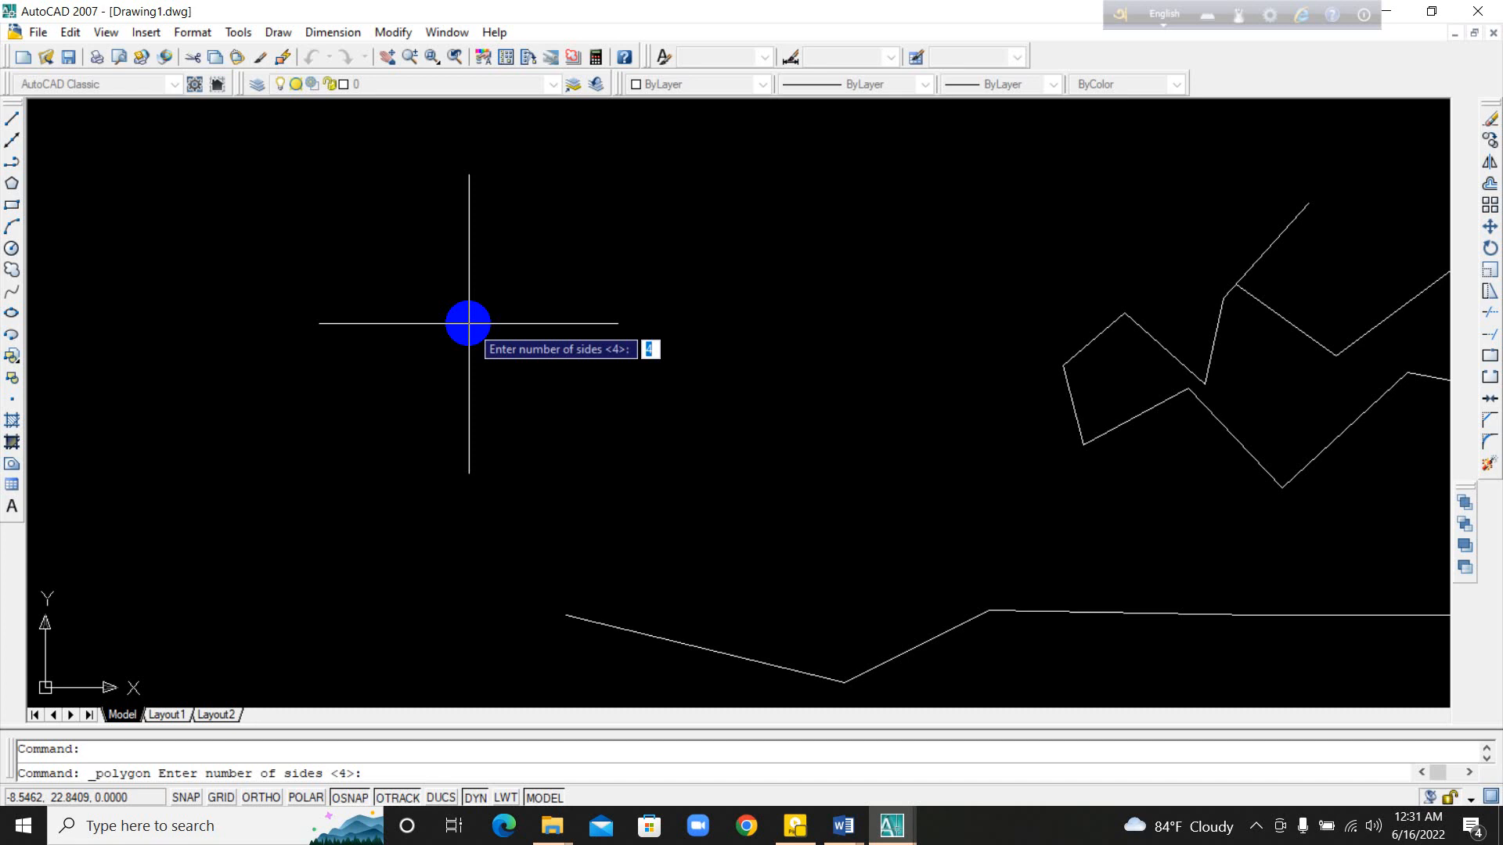
type("5")
key("Return")
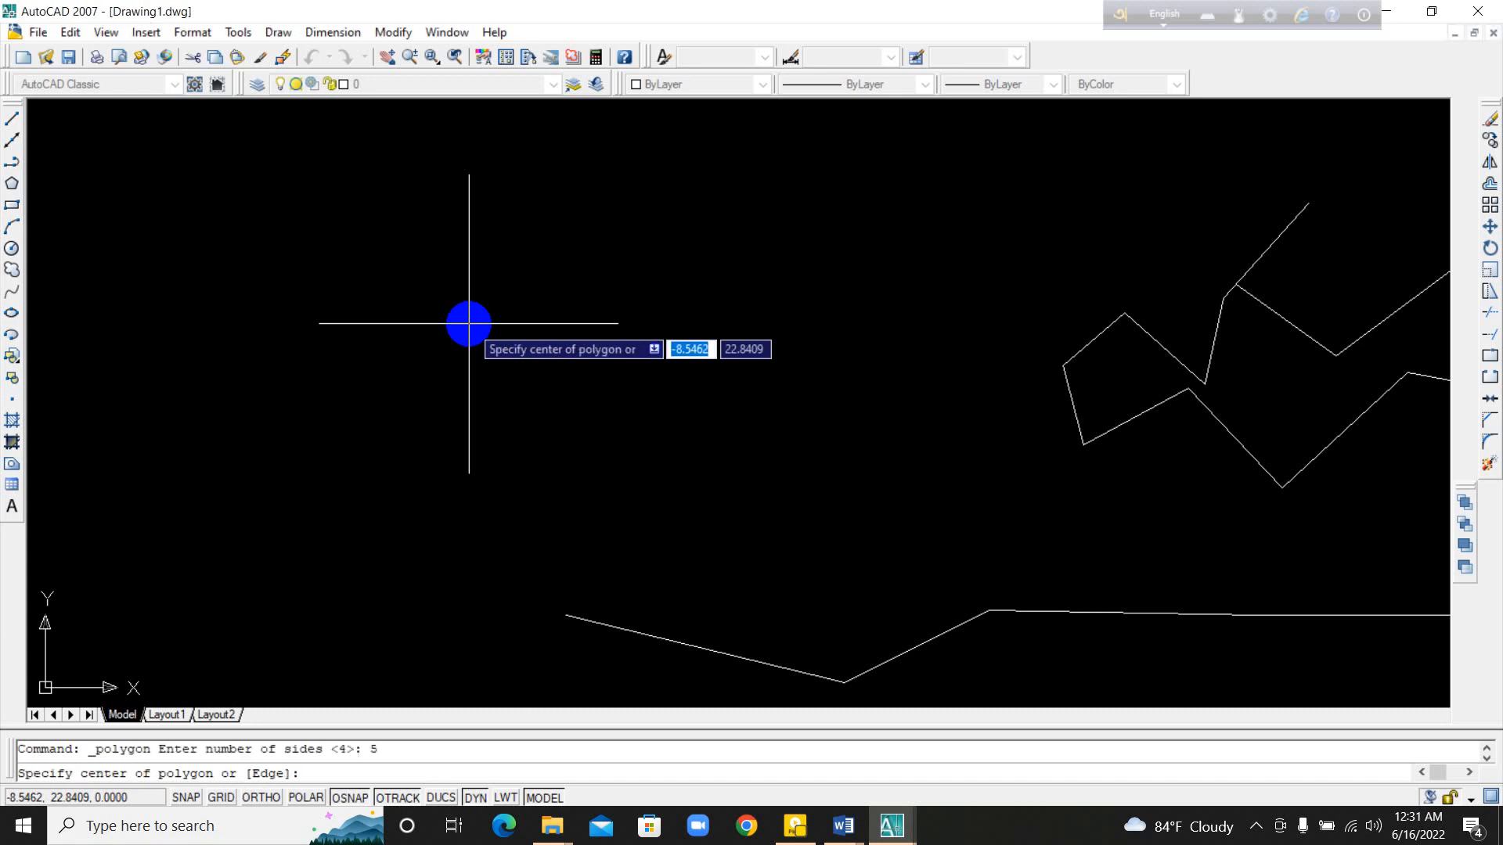
left_click(460, 362)
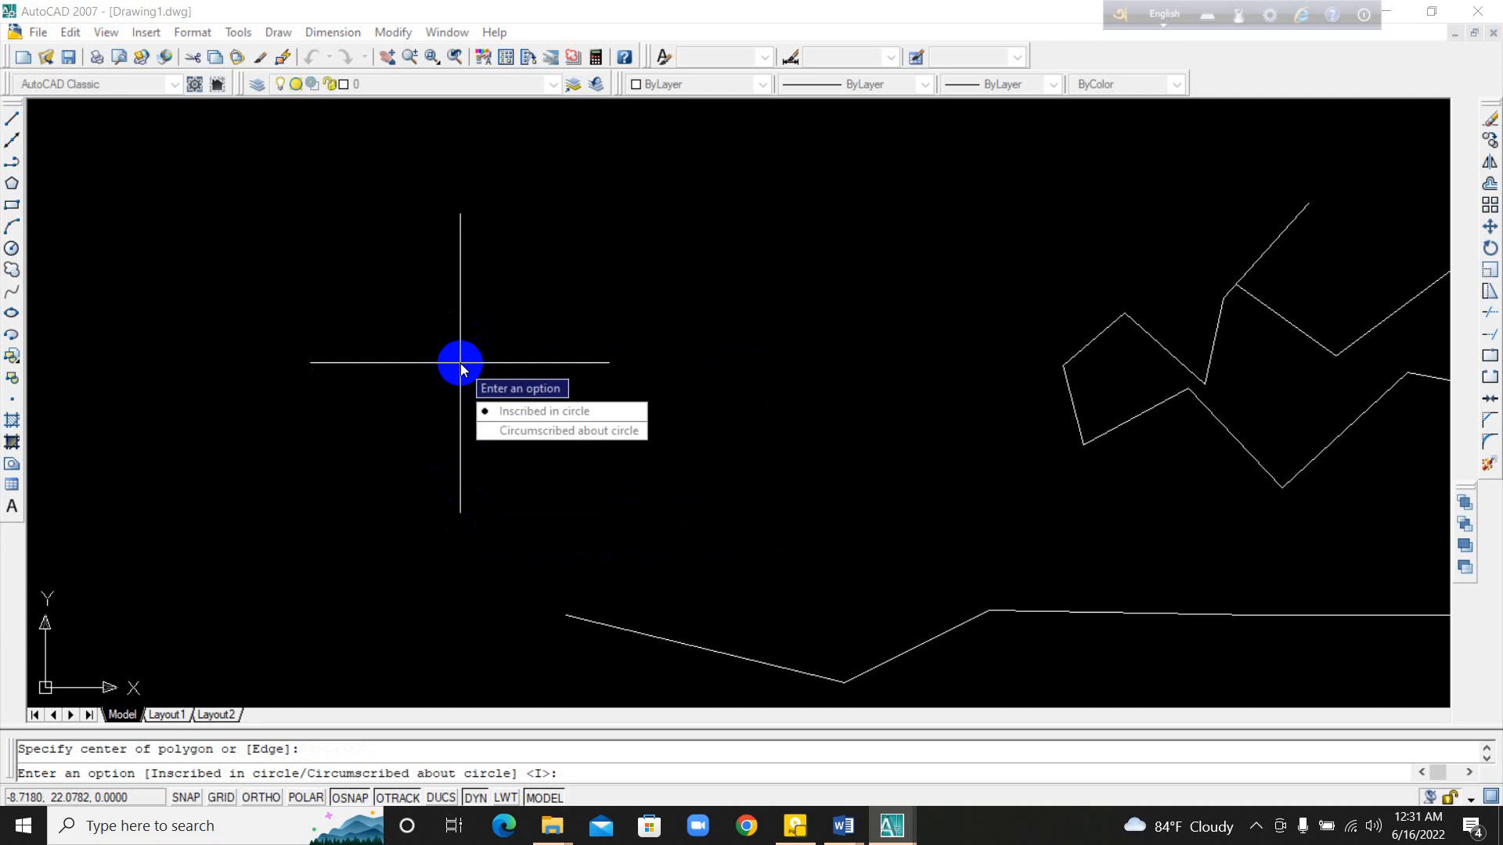
key("Return")
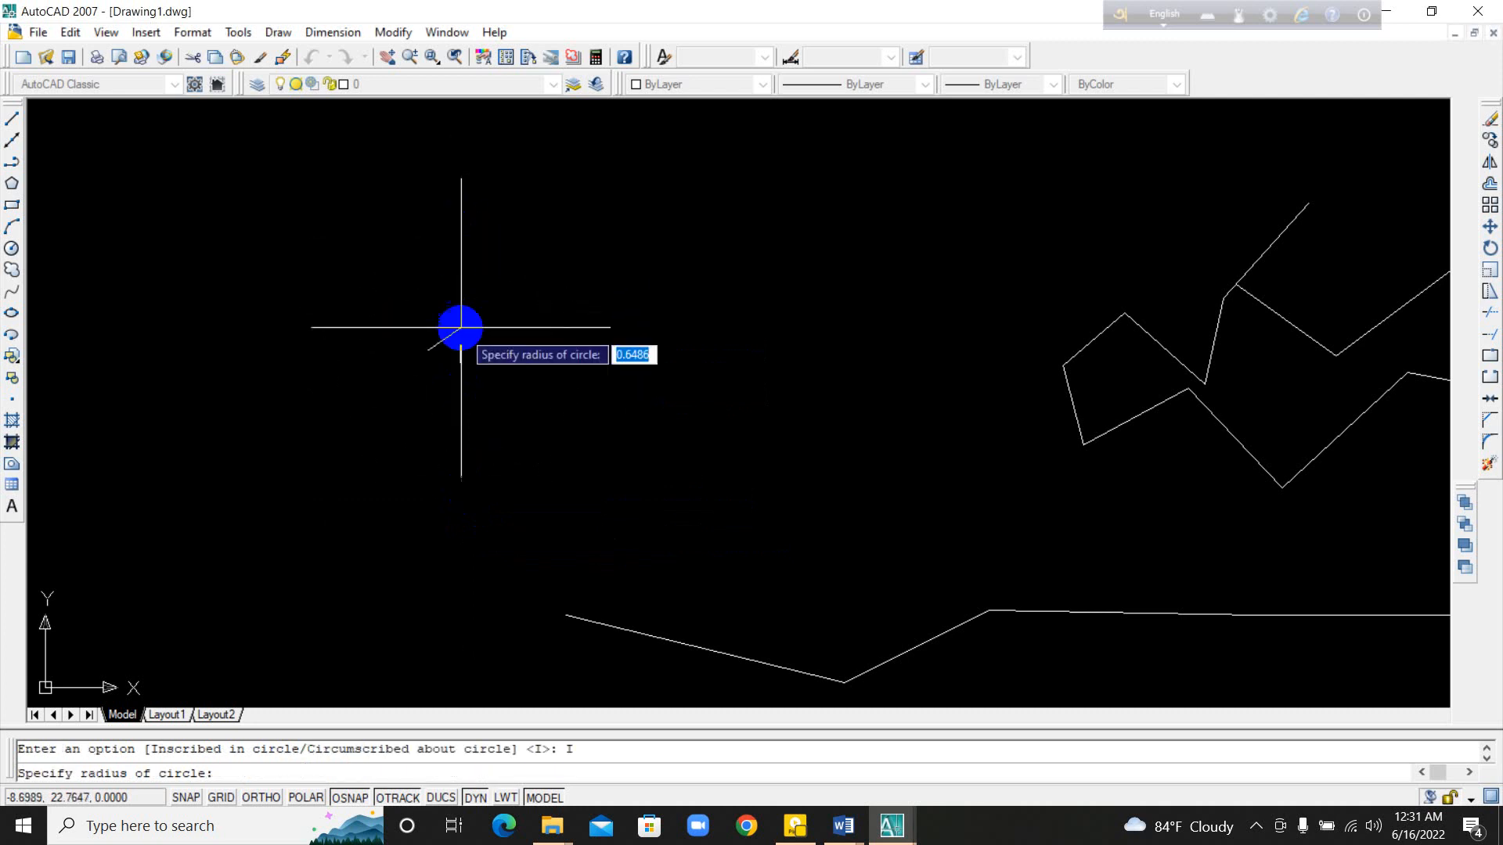
left_click(446, 187)
middle_click_drag(480, 356, 503, 356)
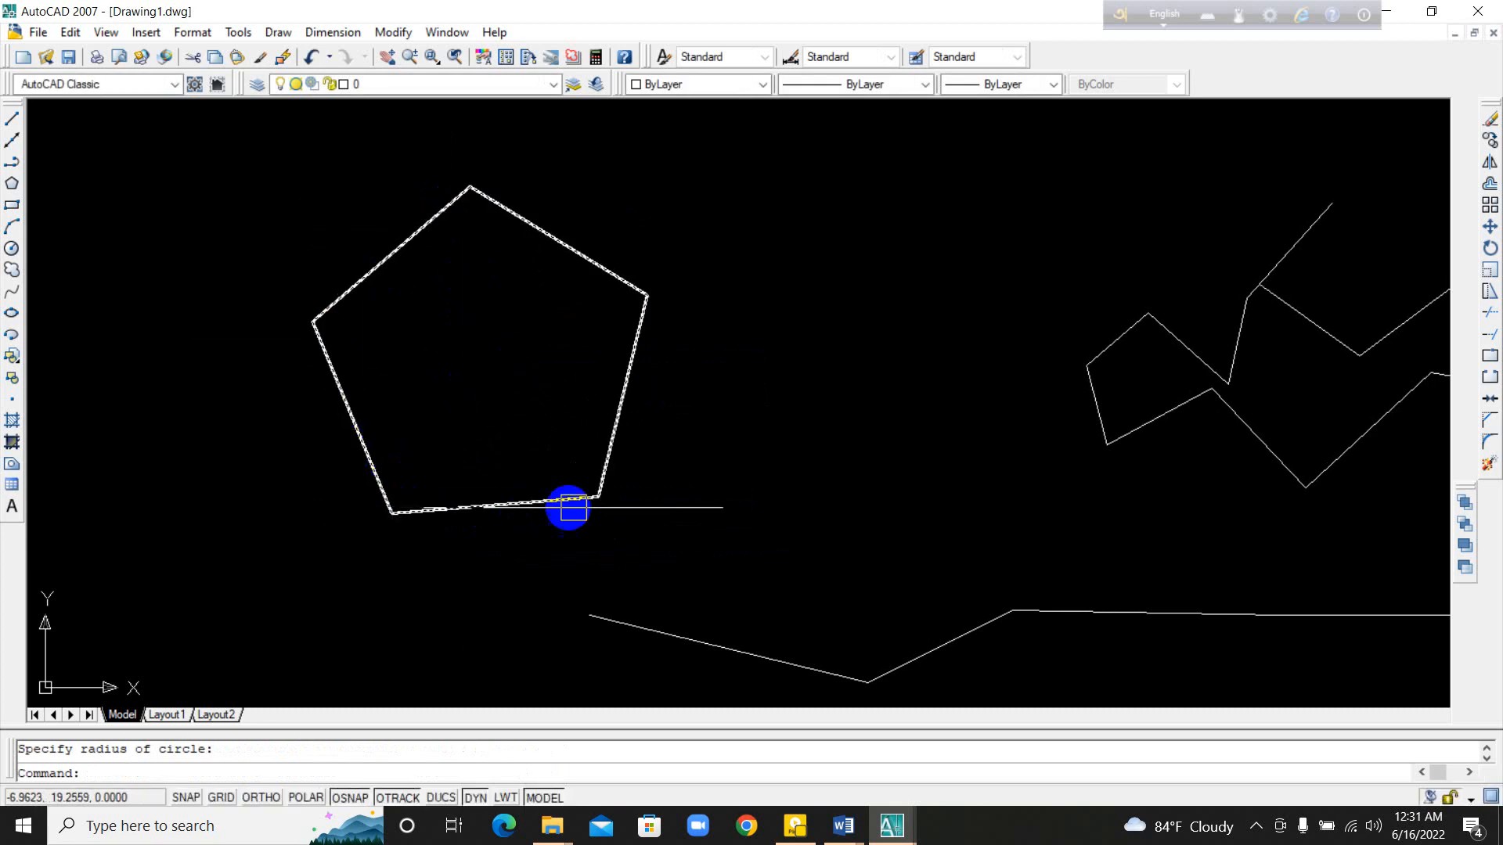
Step: Draw a 10-sided polygon, inscribed in a circle of radius about 3.75, in the empty area beside the pentagon
middle_click_drag(651, 303, 947, 592)
middle_click_drag(421, 398, 746, 436)
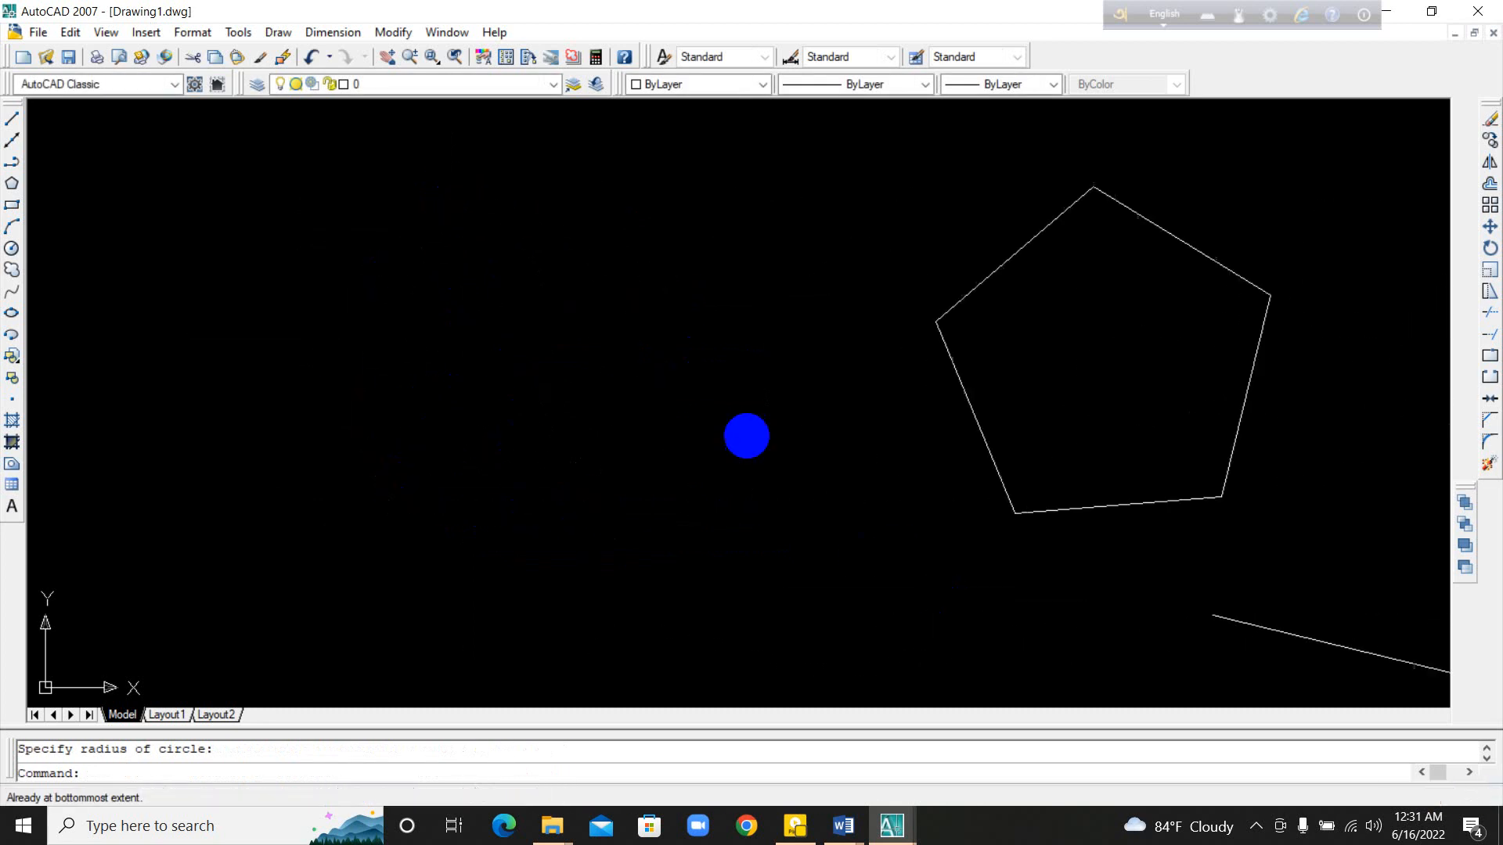
middle_click_drag(557, 420, 598, 427)
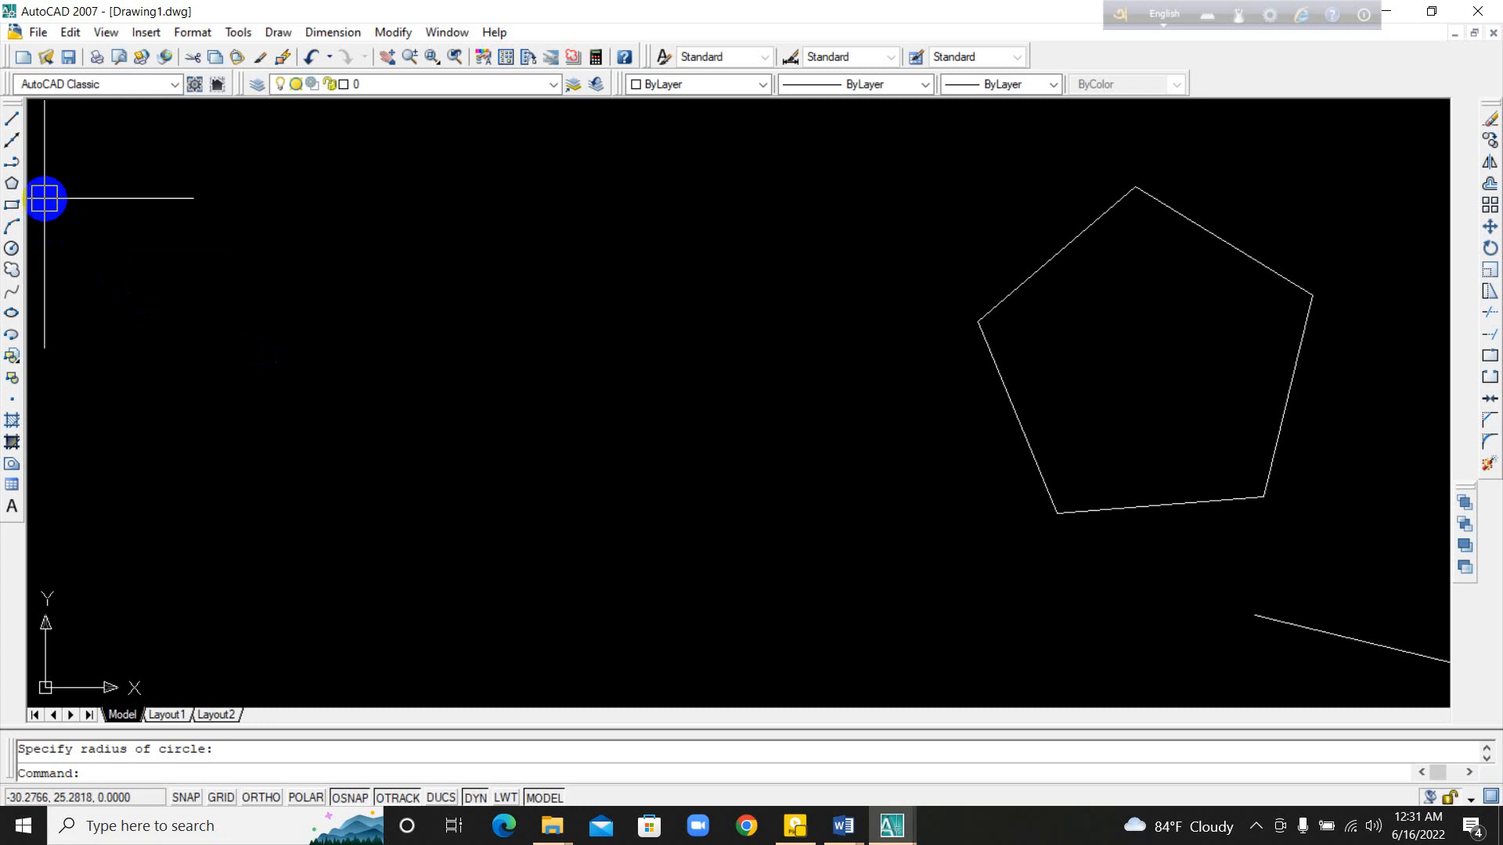
middle_click_drag(281, 430, 350, 429)
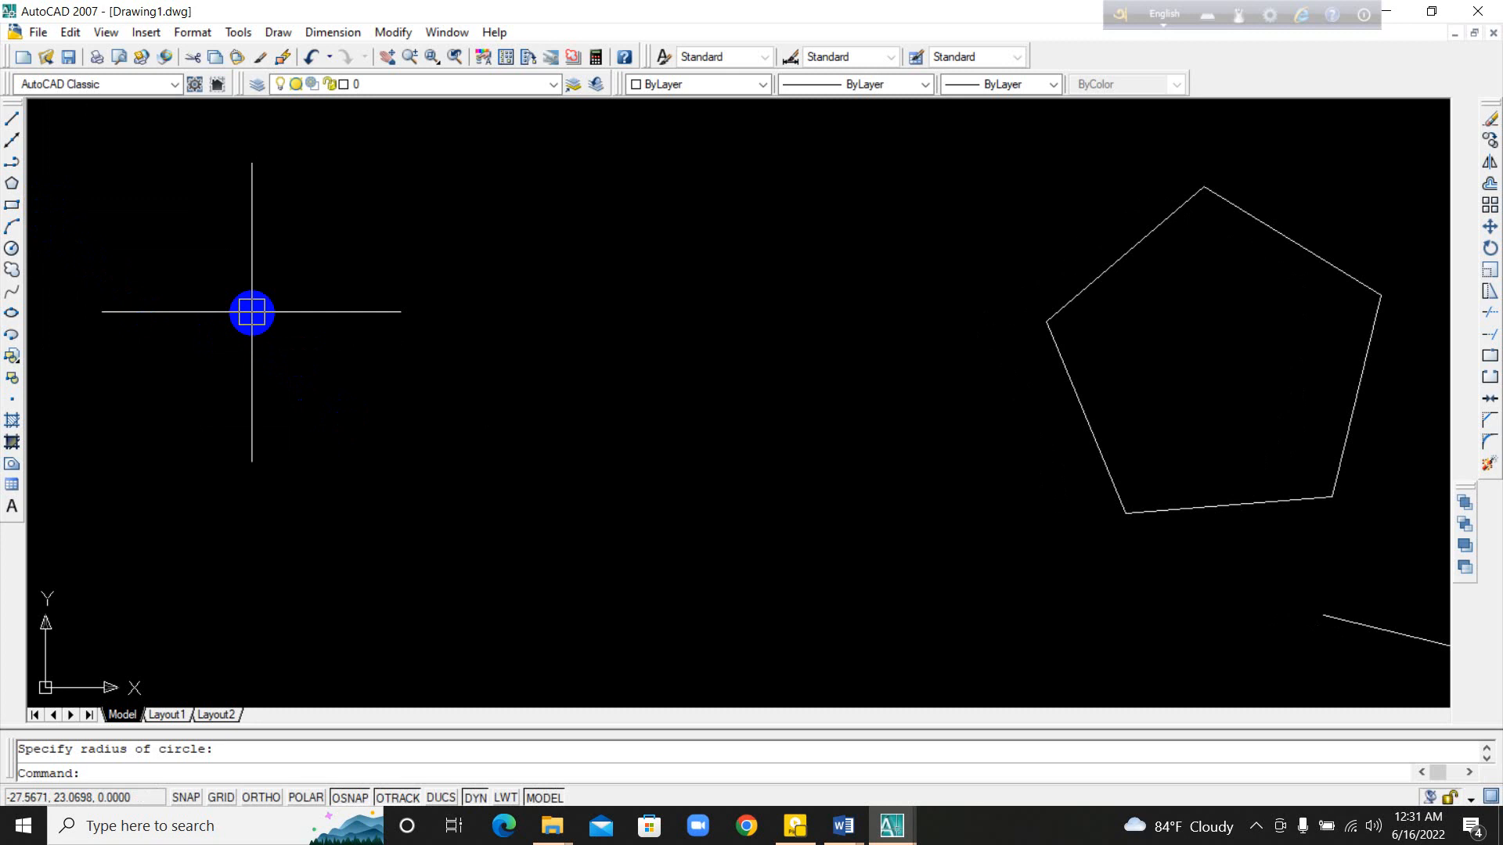
type("po")
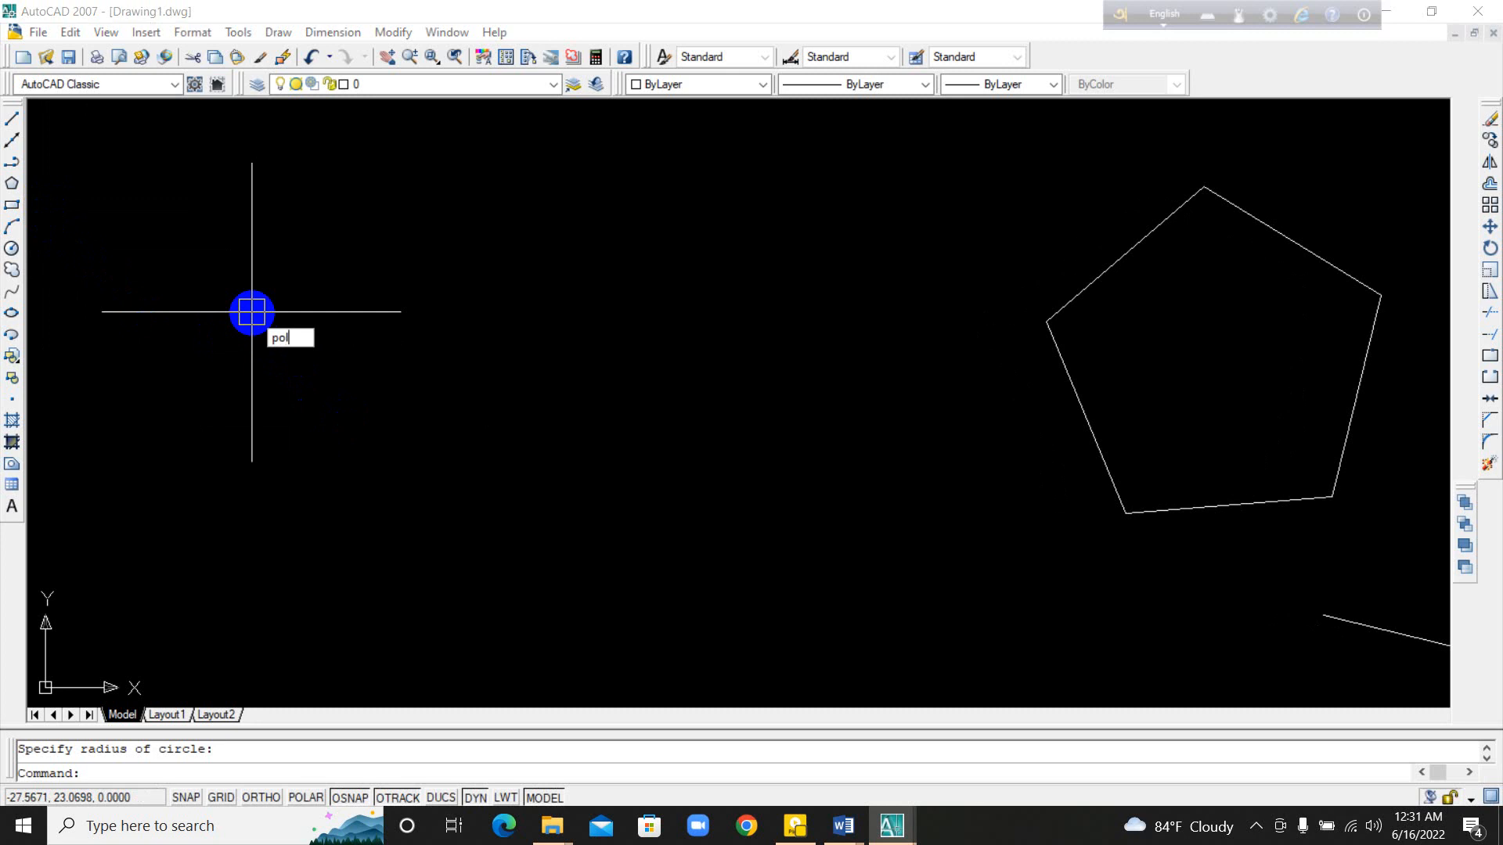
type("l")
key("Return")
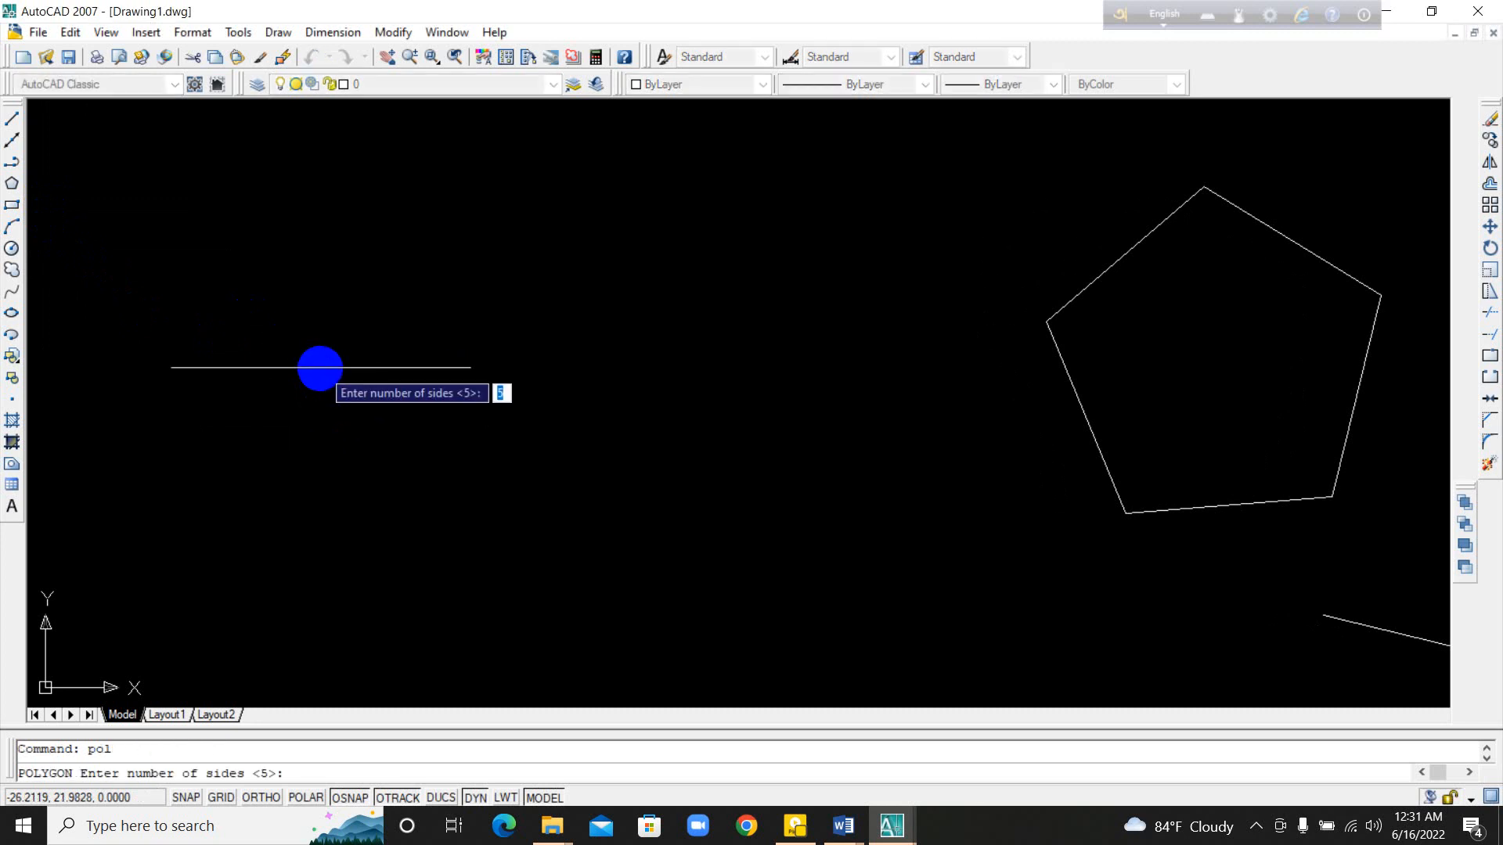
type("10")
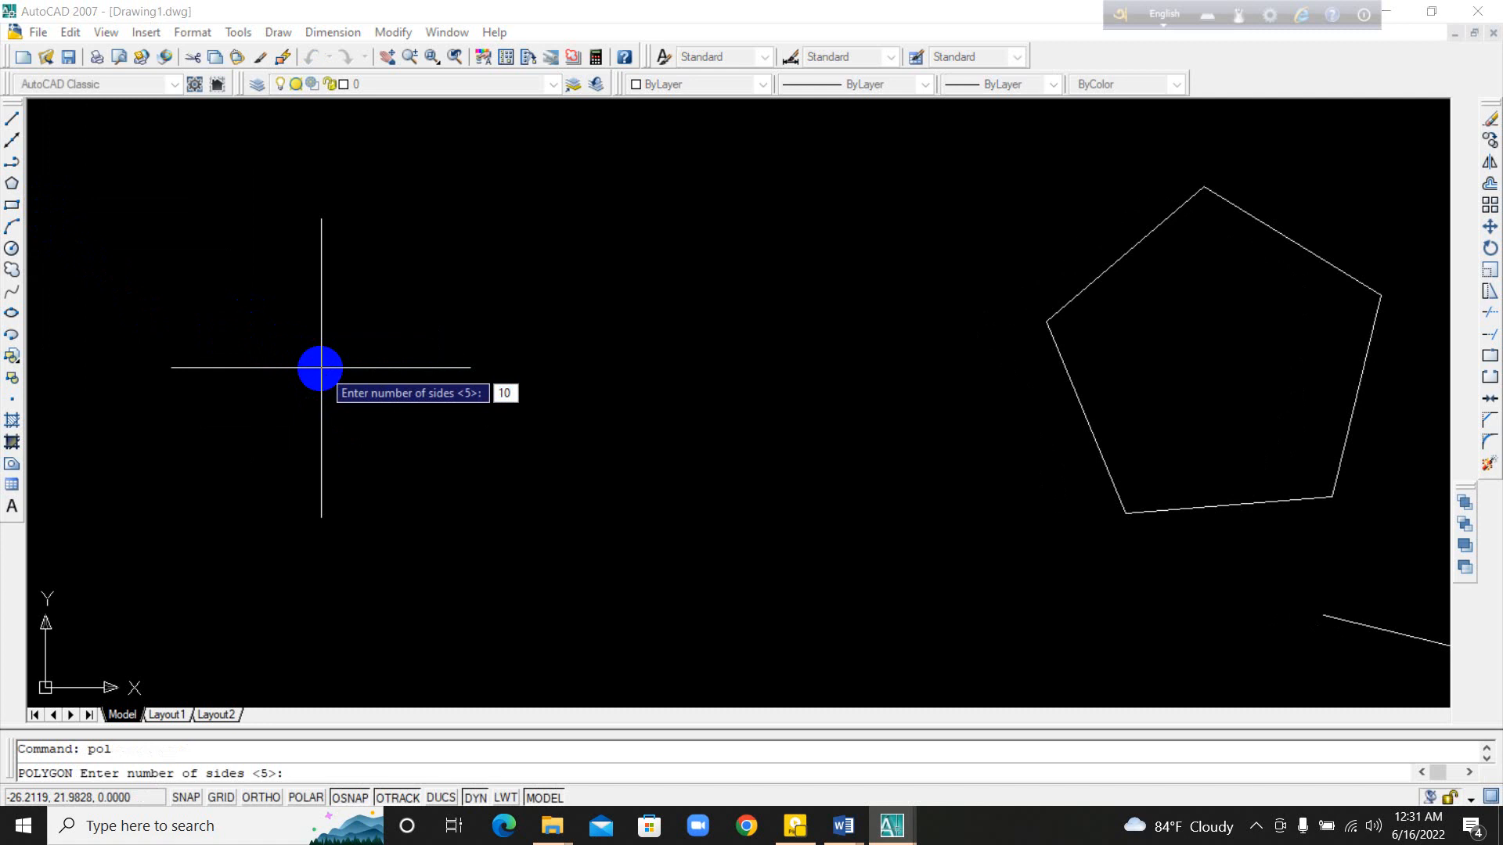
key("Return")
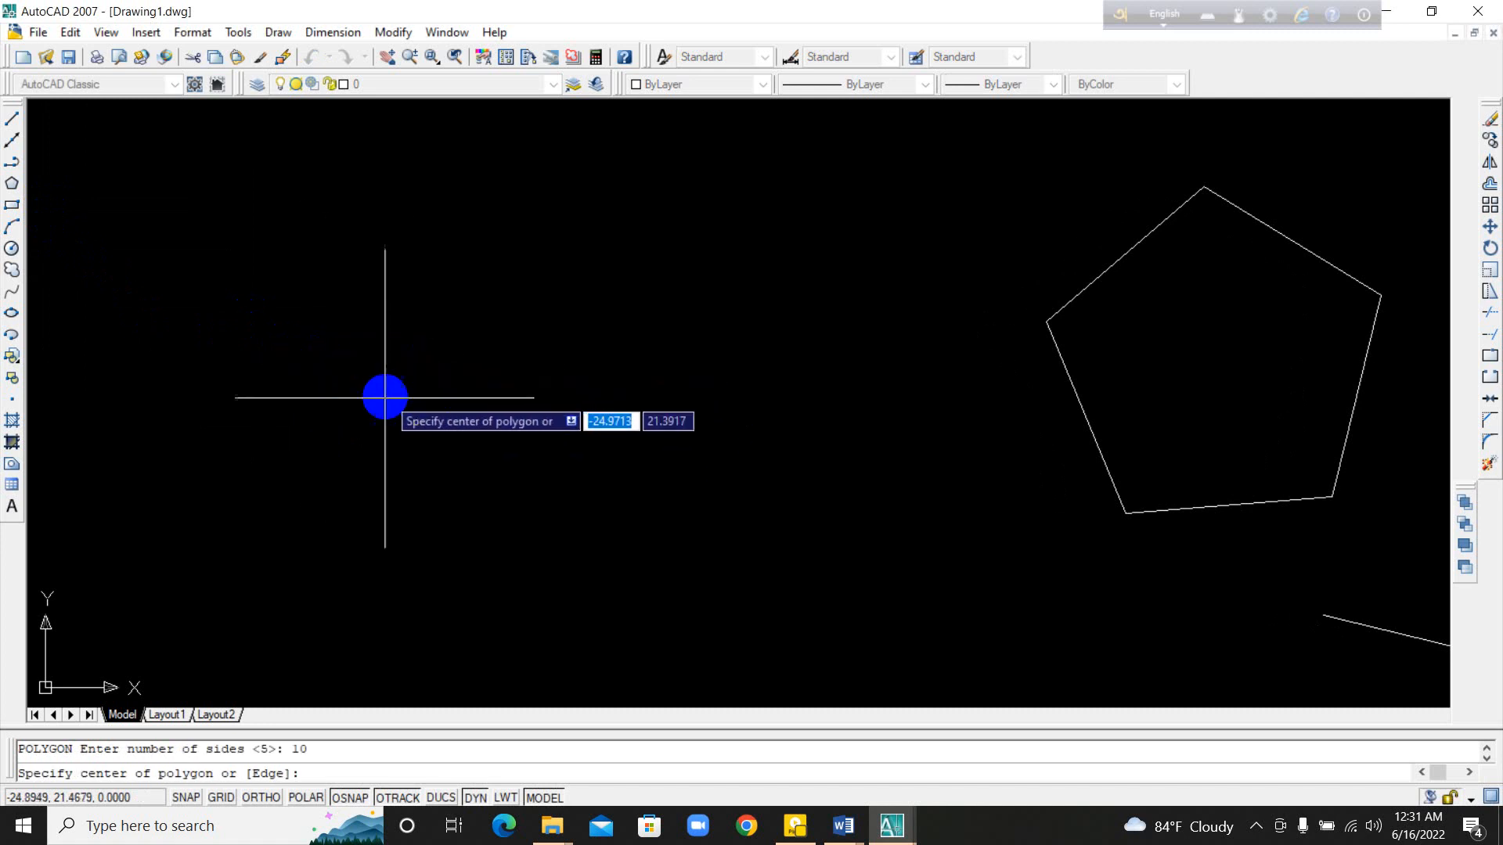
left_click(416, 400)
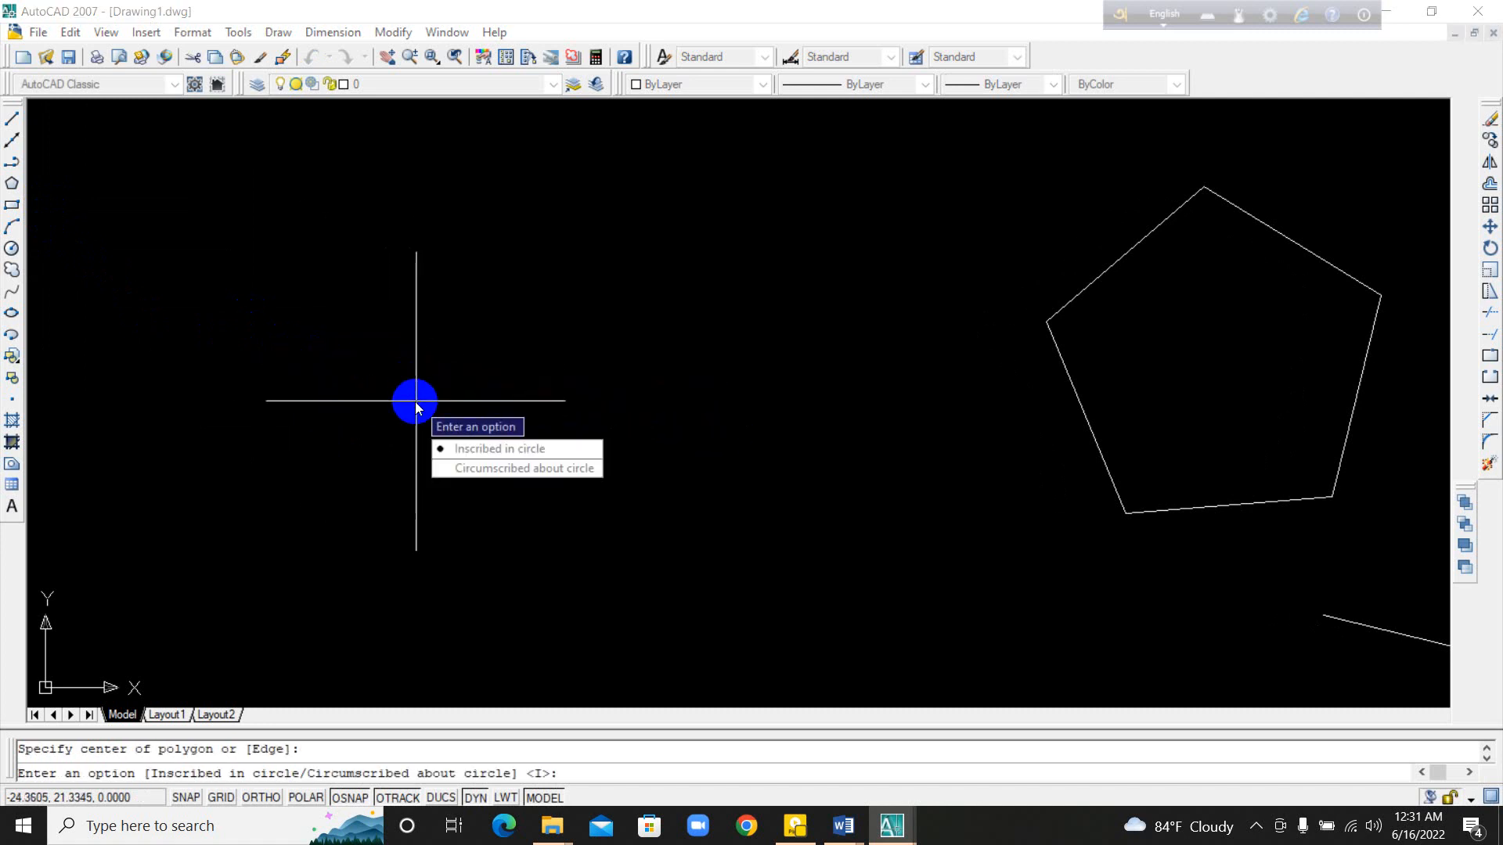
key("Return")
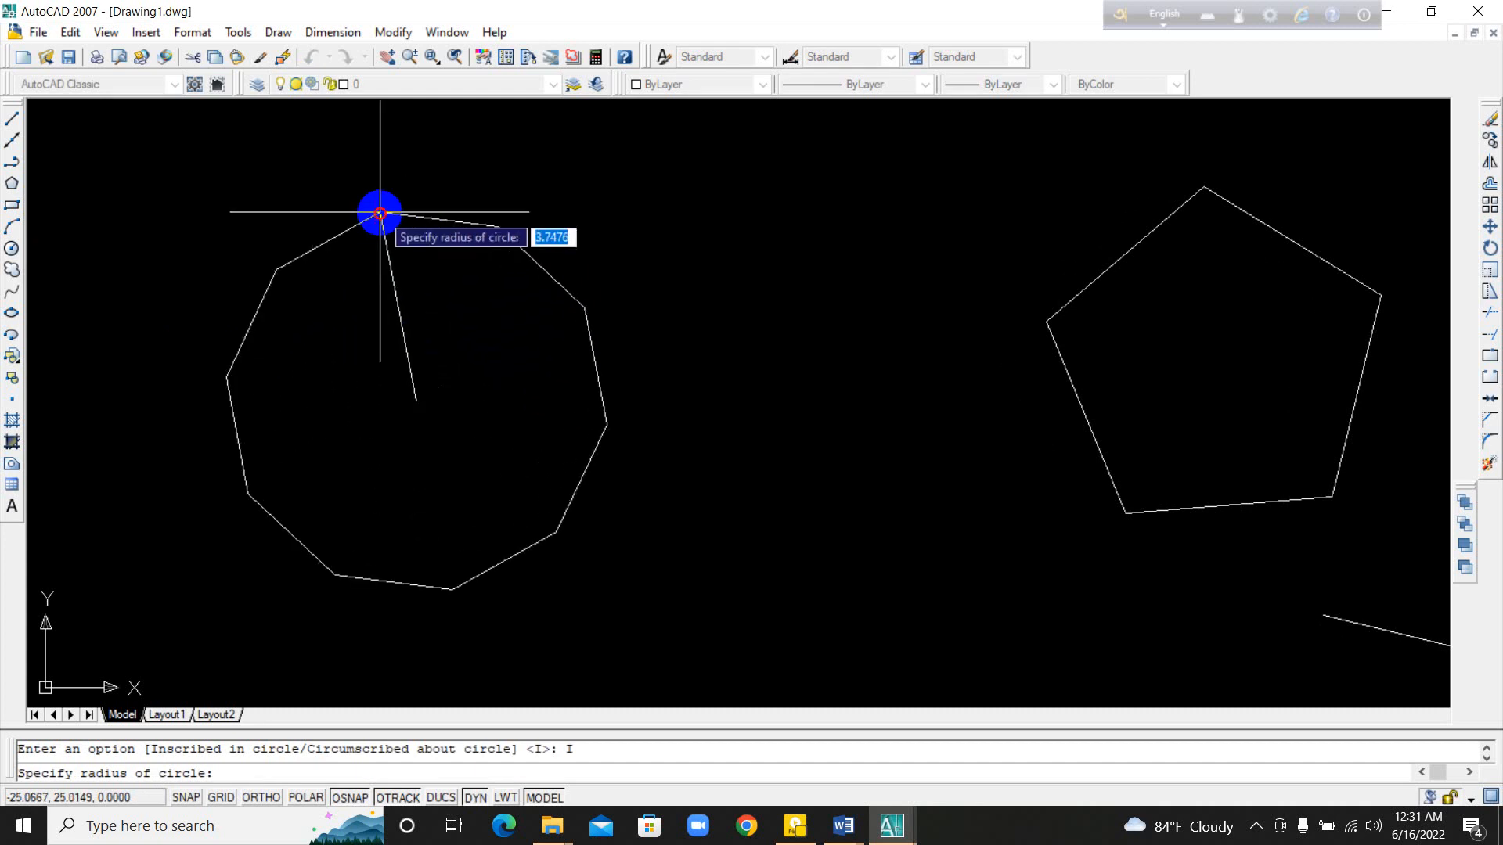
left_click(381, 212)
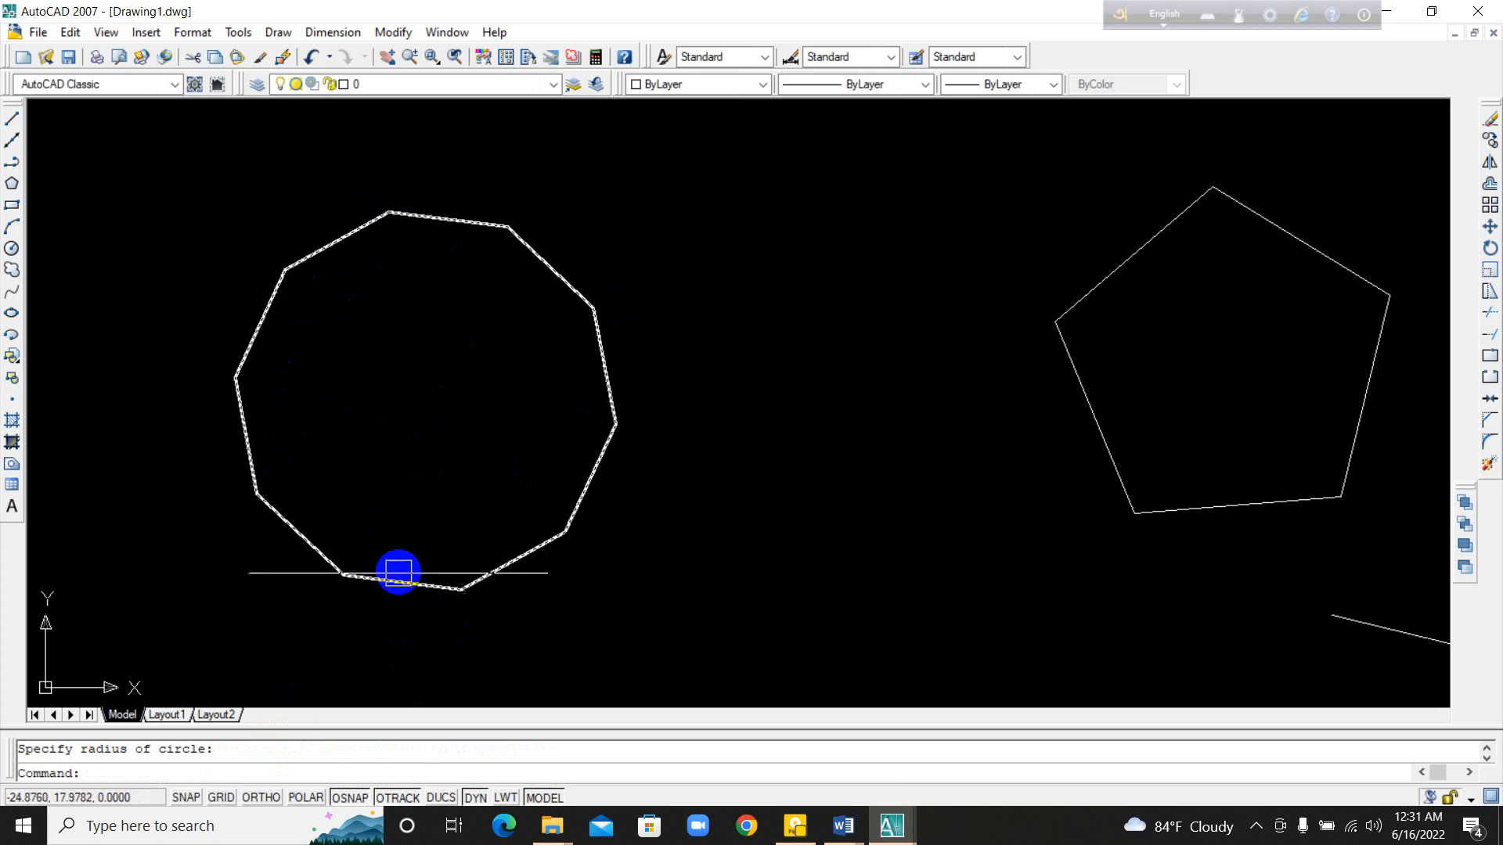
Step: Draw a 20-sided polygon, inscribed in a circle, beside the 10-sided one and examine its straight edges up close
mouse_move(479, 505)
middle_mouse_down()
mouse_move(528, 510)
mouse_move(413, 511)
mouse_move(646, 504)
middle_mouse_up()
middle_click_drag(487, 464, 946, 491)
middle_click_drag(465, 398, 549, 385)
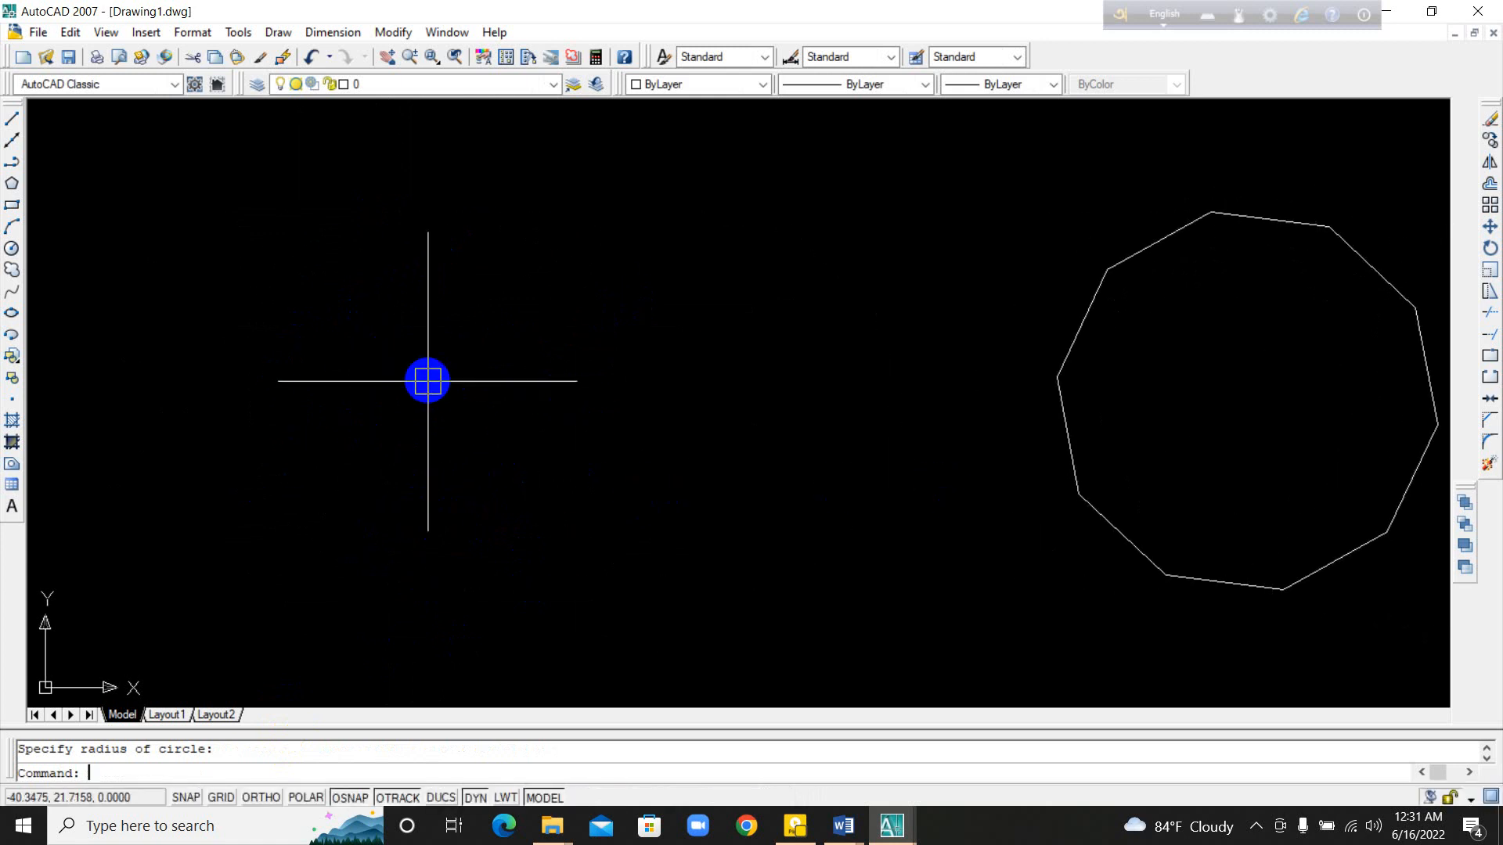
type("pol")
key("Return")
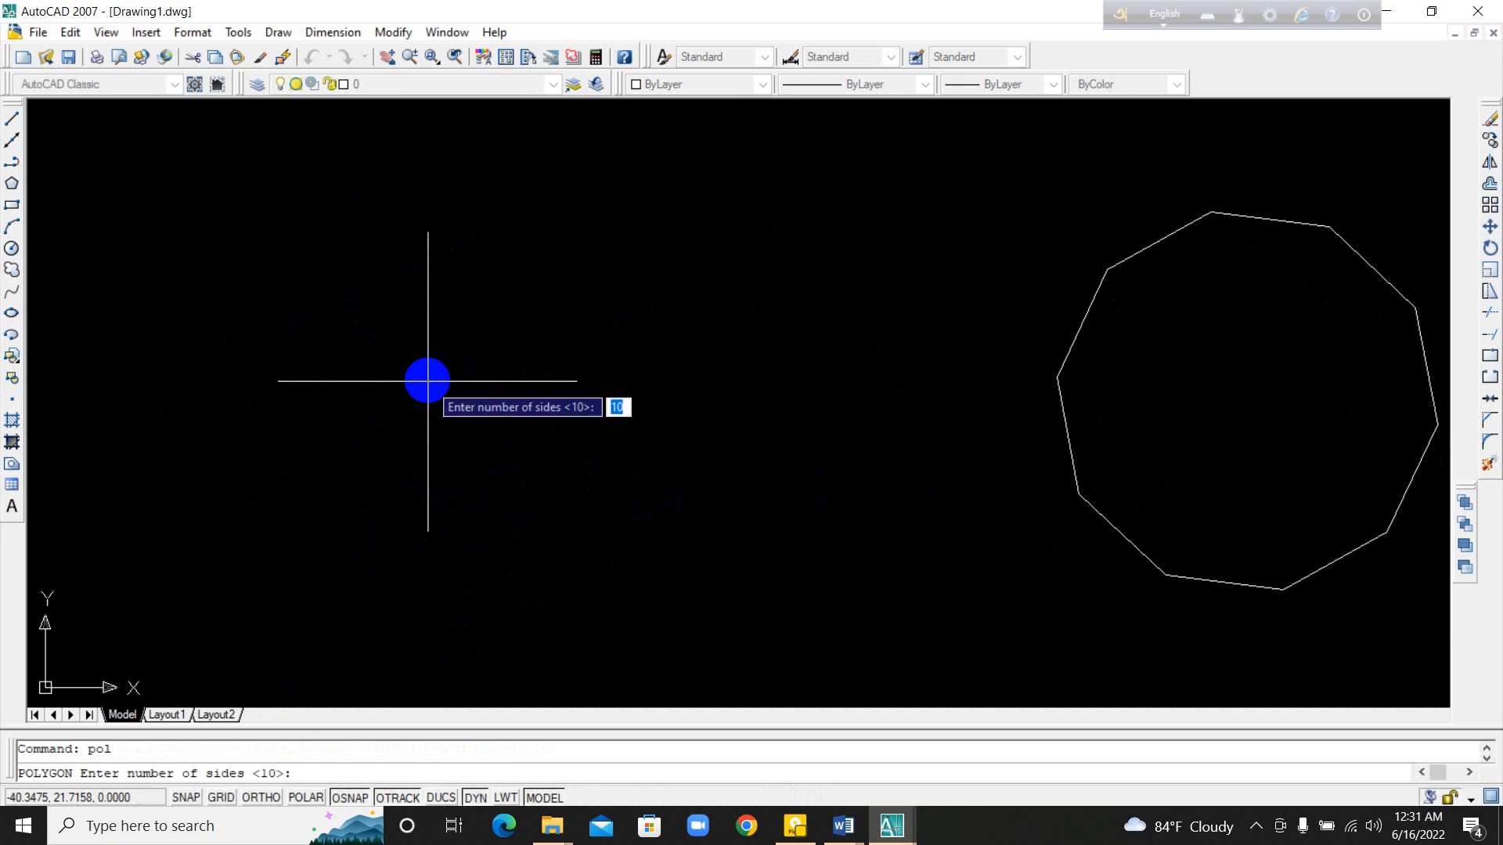
type("2")
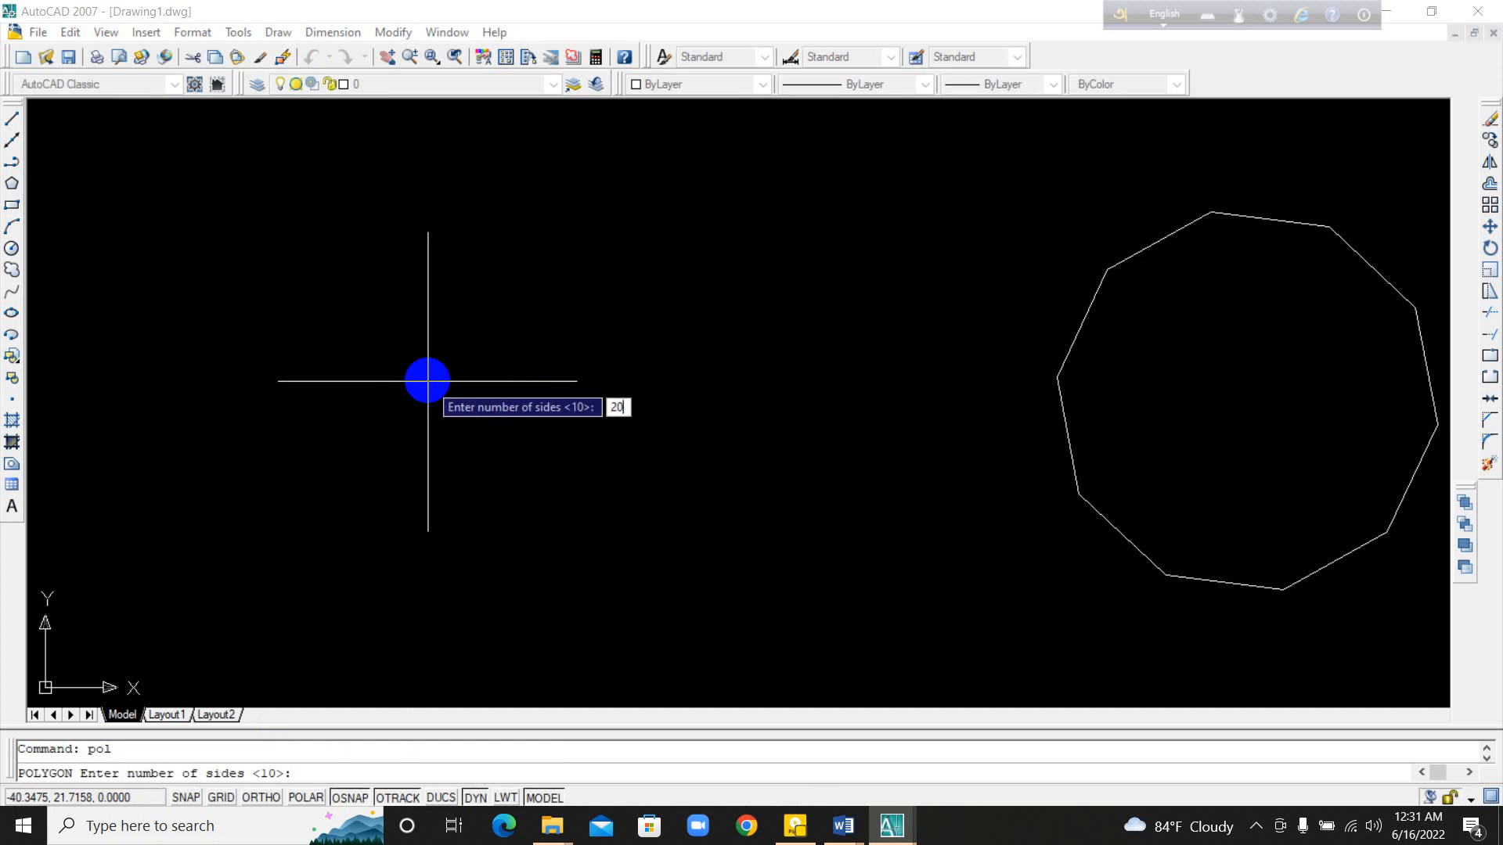
key("Return")
left_click(427, 382)
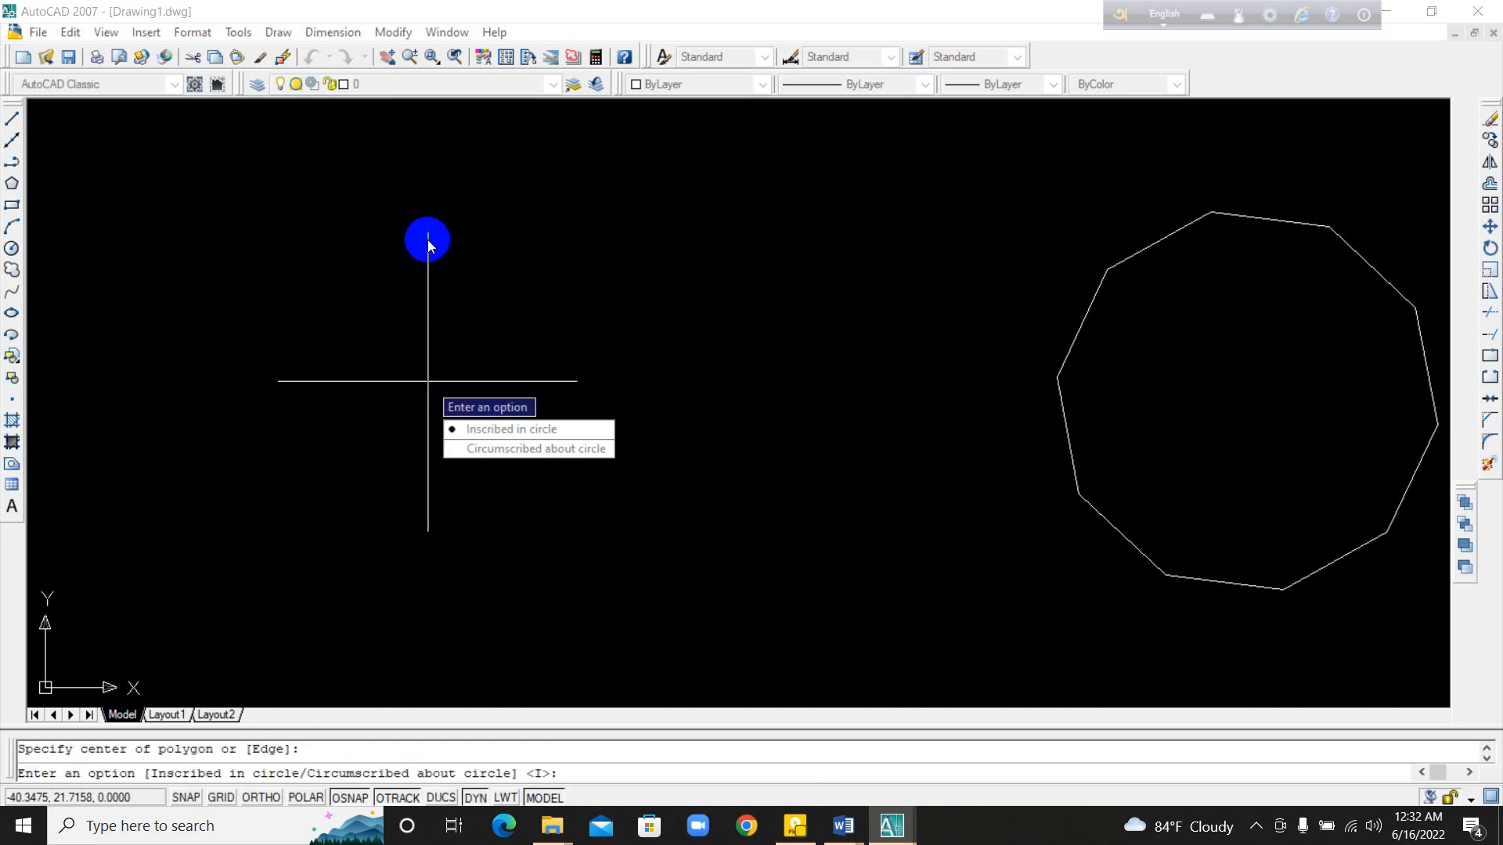
key("Return")
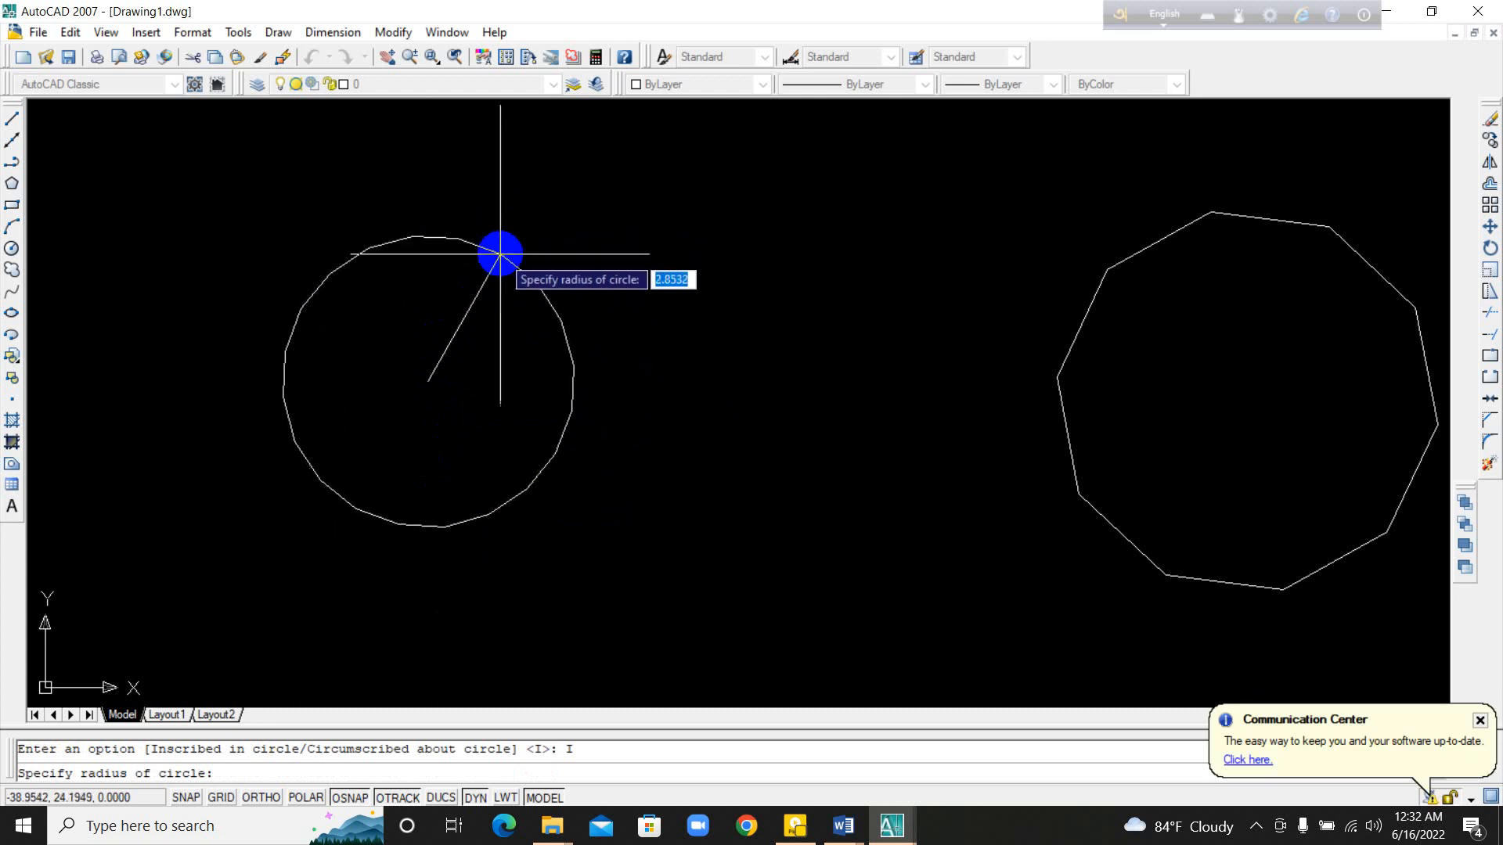
left_click(493, 268)
scroll(458, 235, "up", 6)
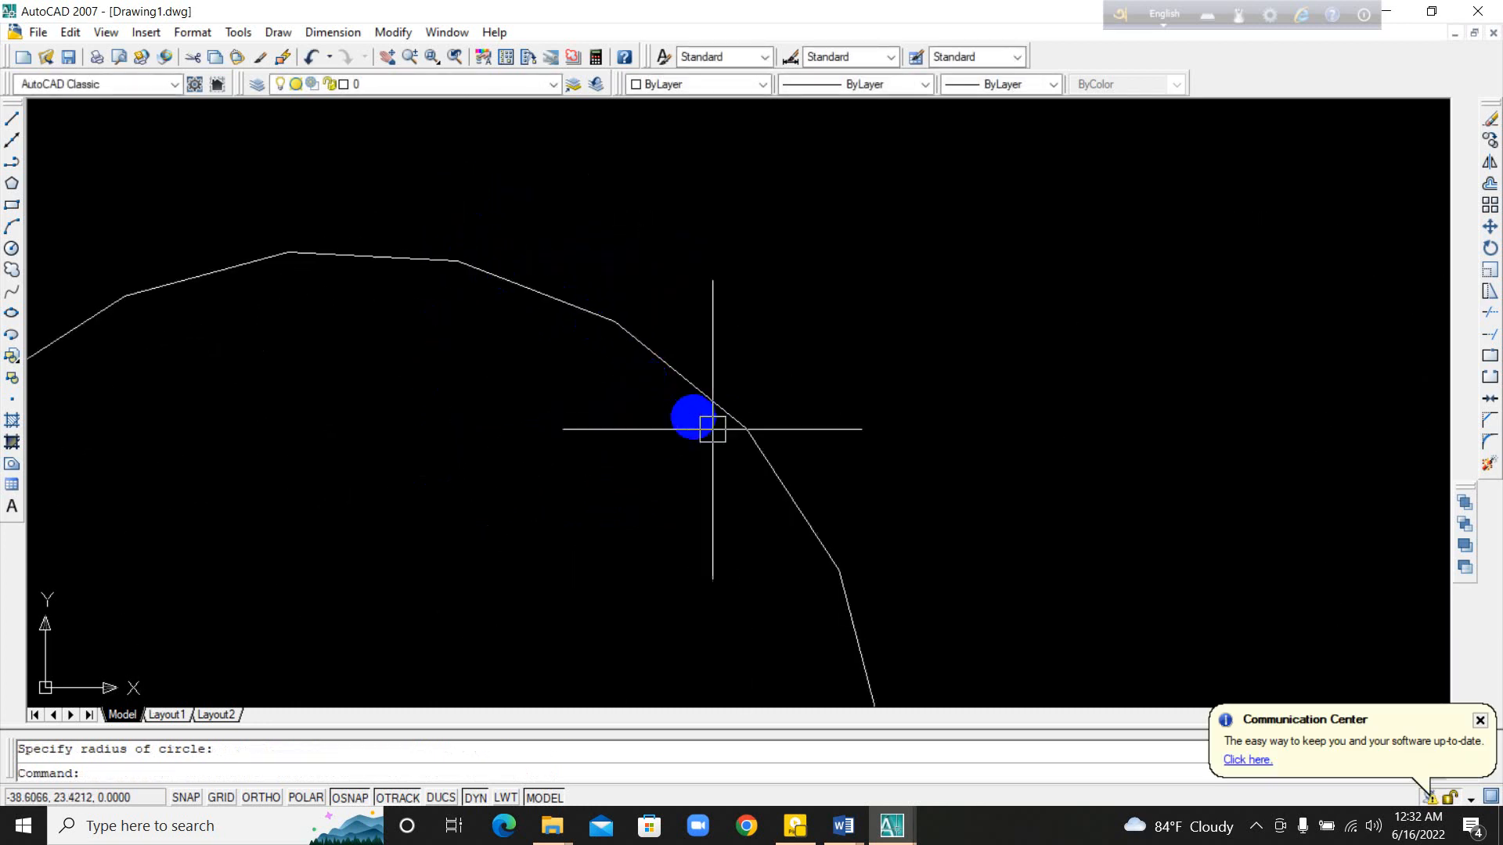
scroll(807, 559, "down", 6)
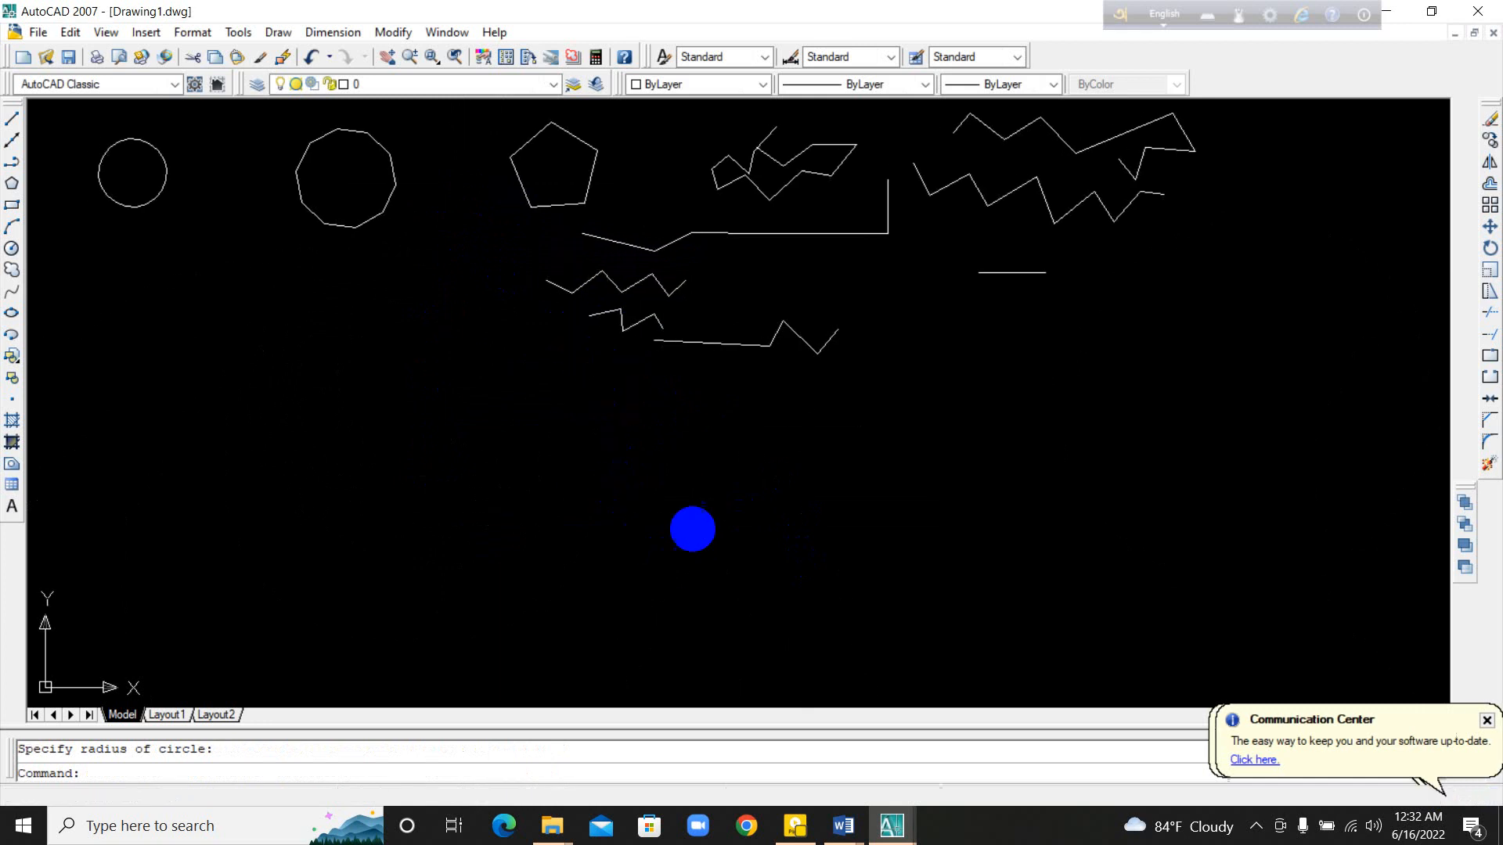
scroll(173, 161, "up", 6)
Step: Draw a small, roughly square rectangle in the empty area above and left of the 20-sided polygon
middle_click_drag(375, 301, 650, 416)
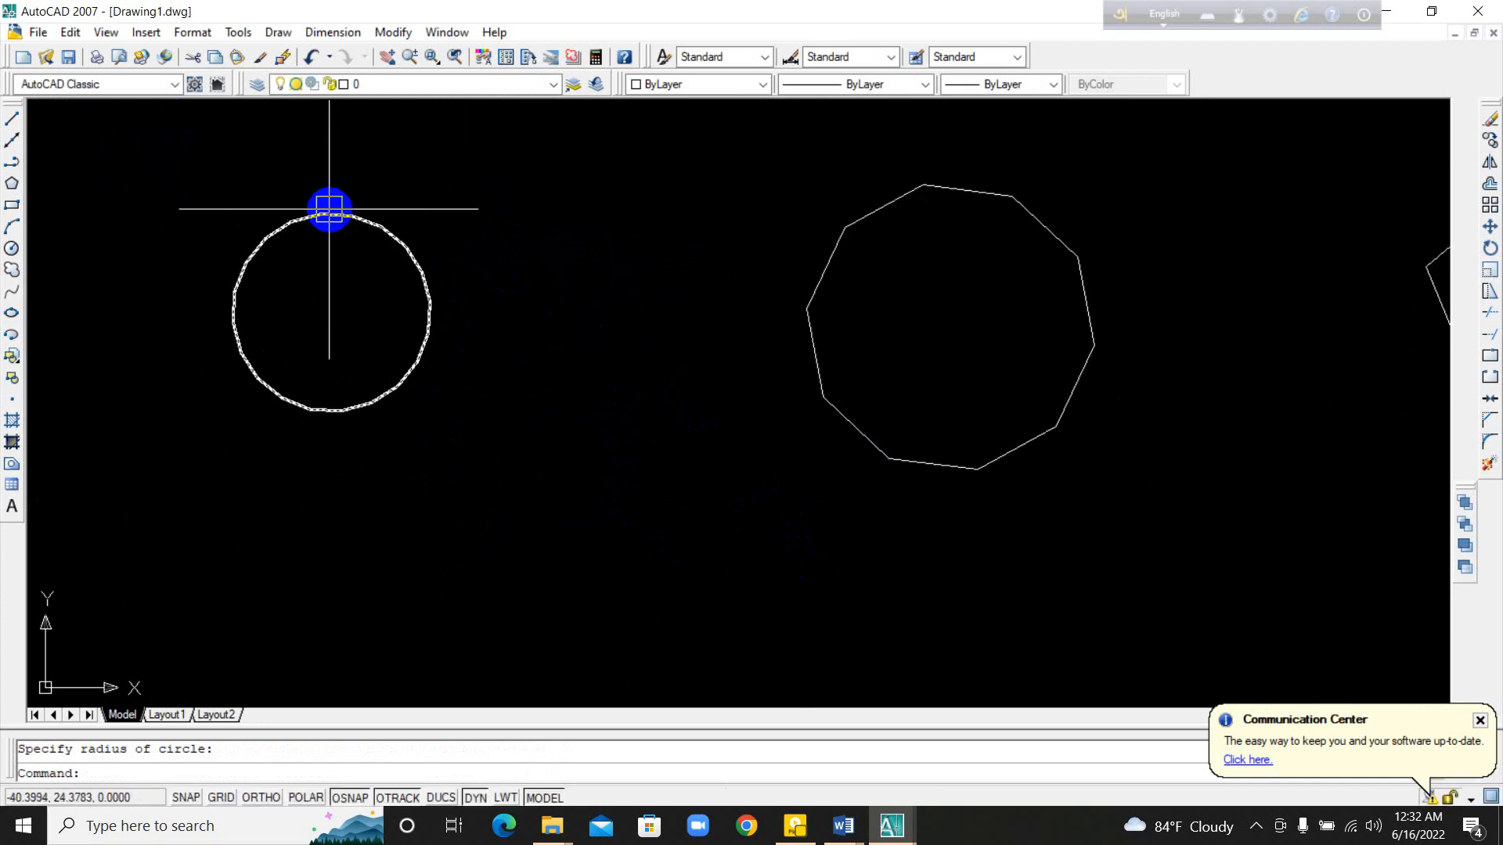
scroll(322, 220, "up", 6)
mouse_move(268, 174)
middle_mouse_down()
mouse_move(283, 221)
mouse_move(728, 540)
mouse_move(728, 512)
middle_mouse_up()
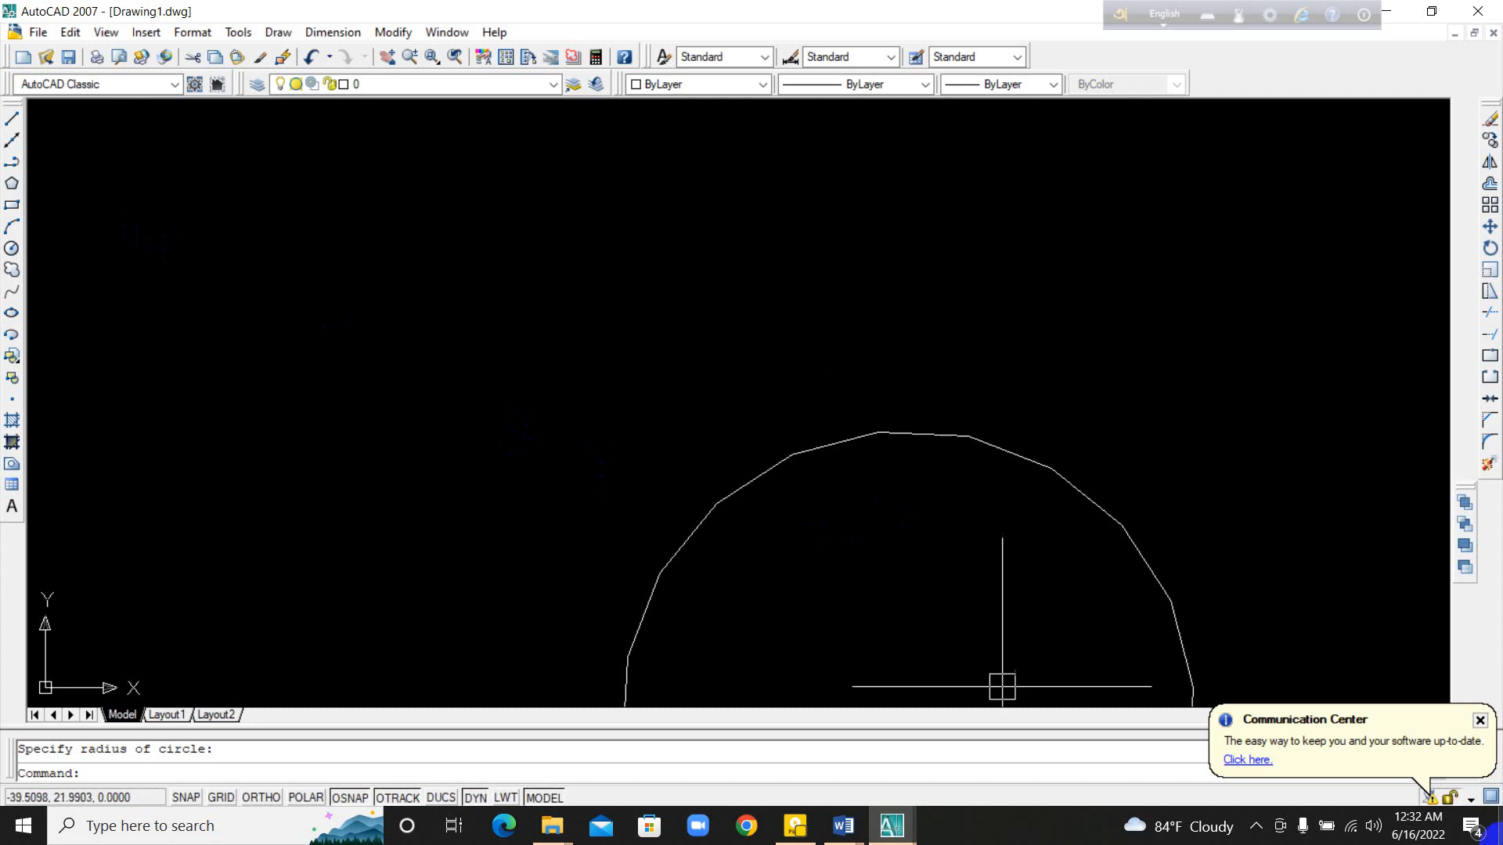
left_click(12, 207)
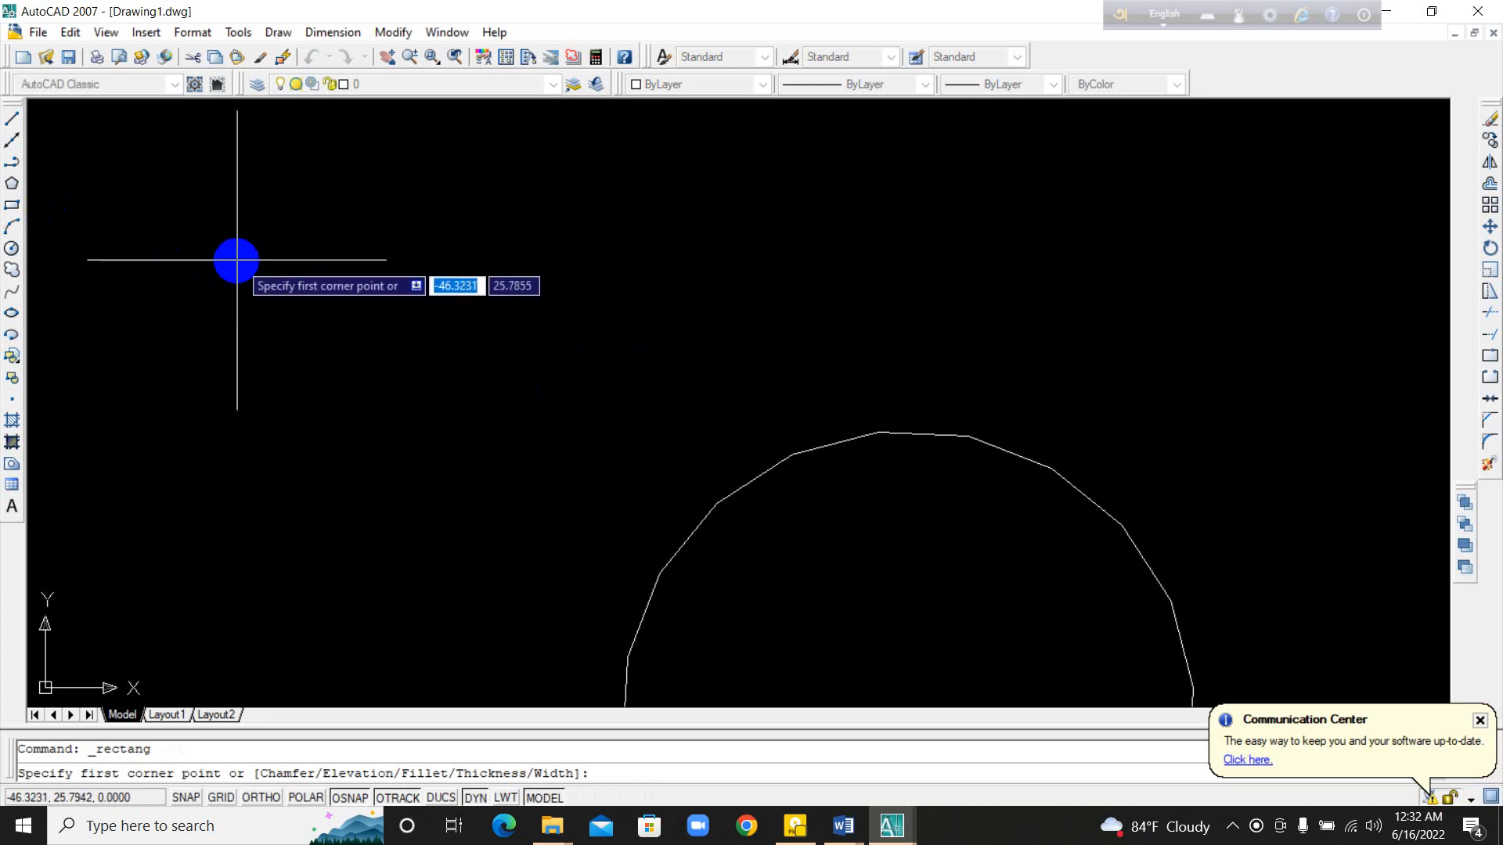
left_click(196, 245)
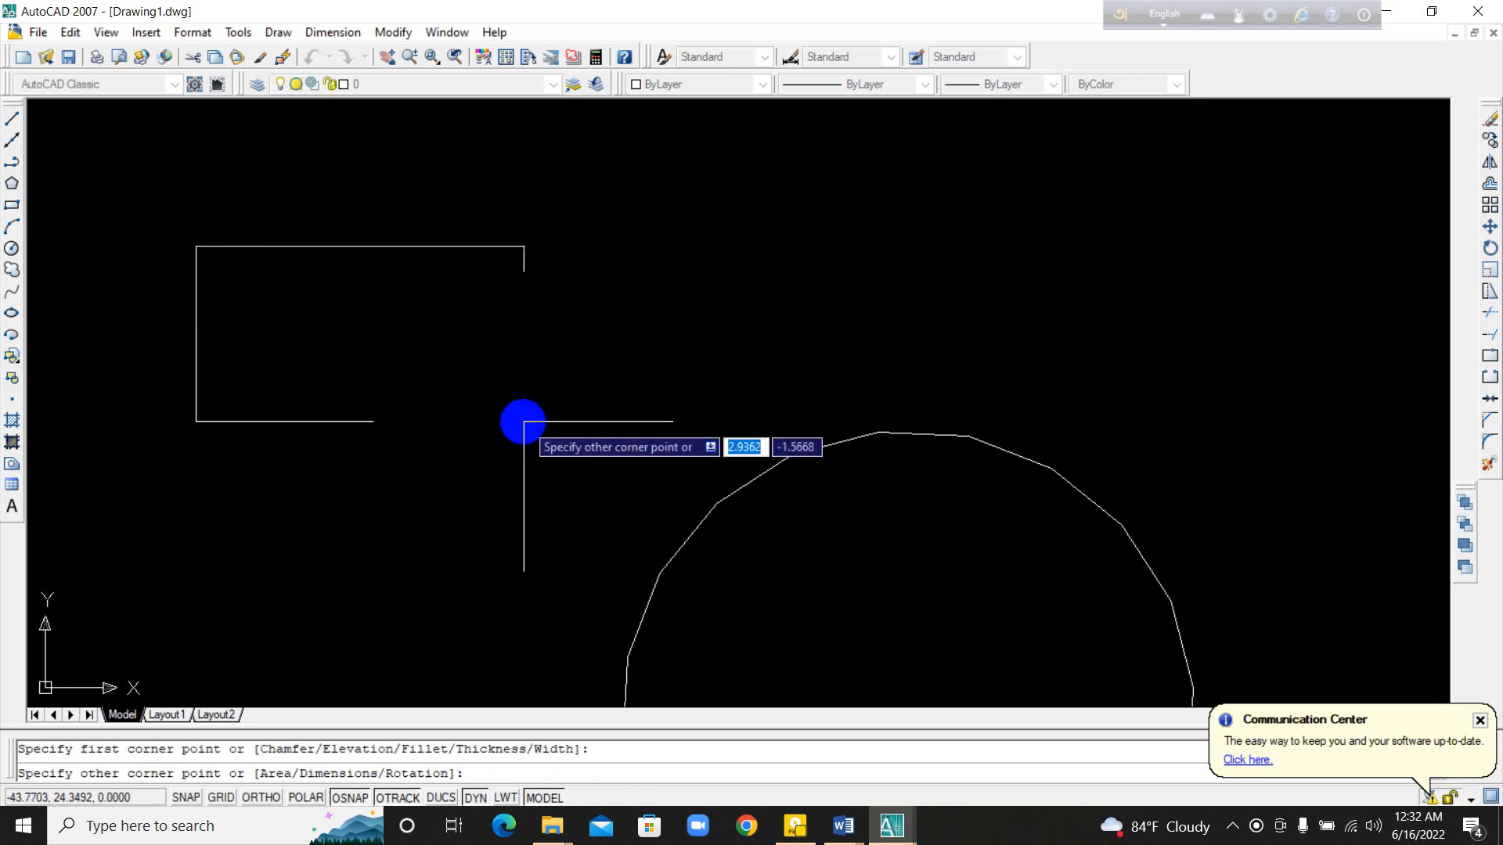
left_click(337, 389)
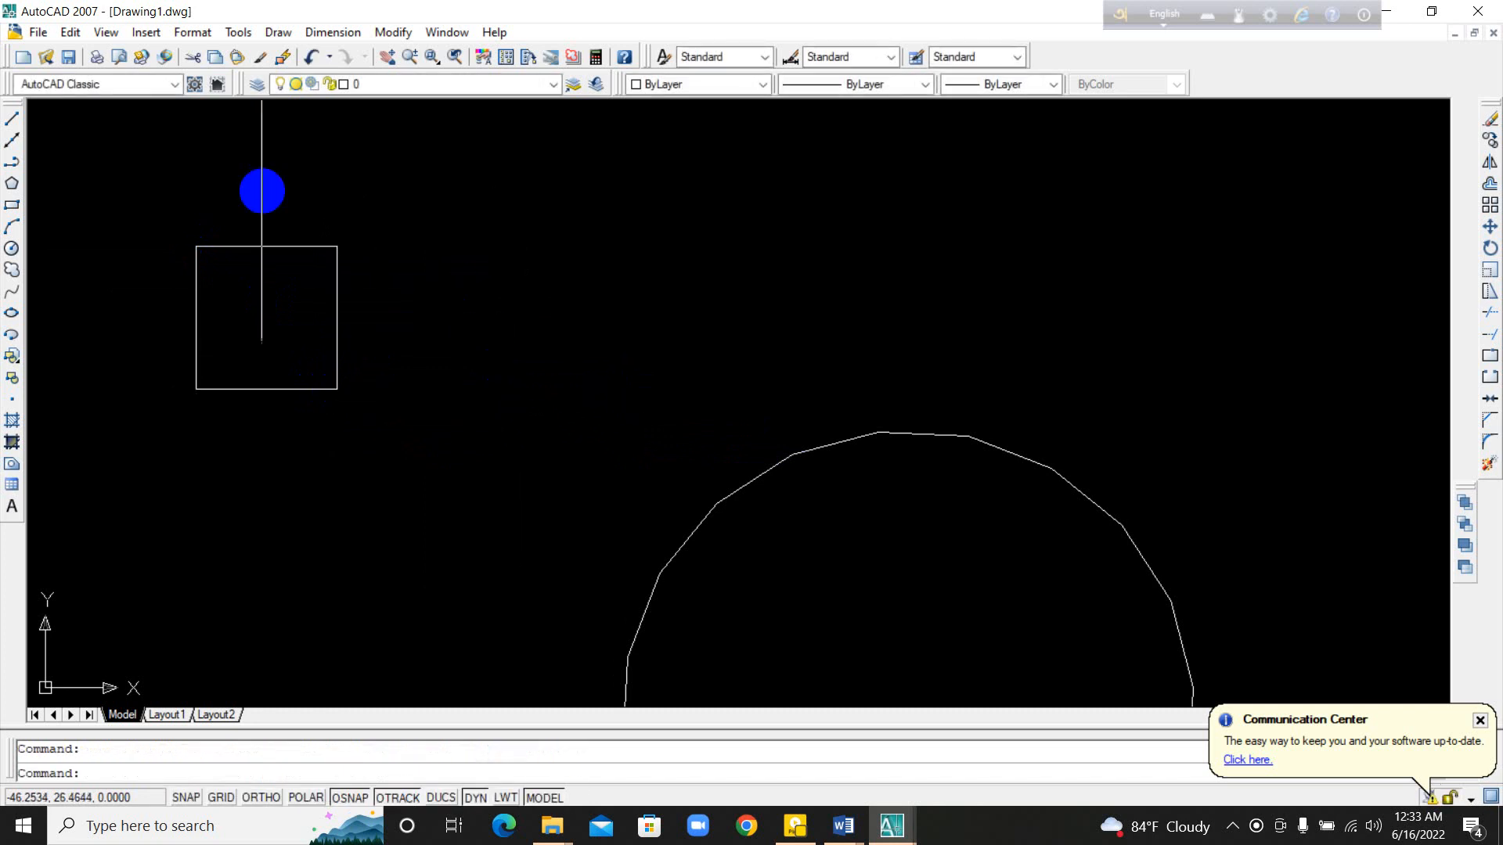
Step: Draw a long, flat rectangle to the right of the small square, above the 20-sided polygon
left_click(12, 205)
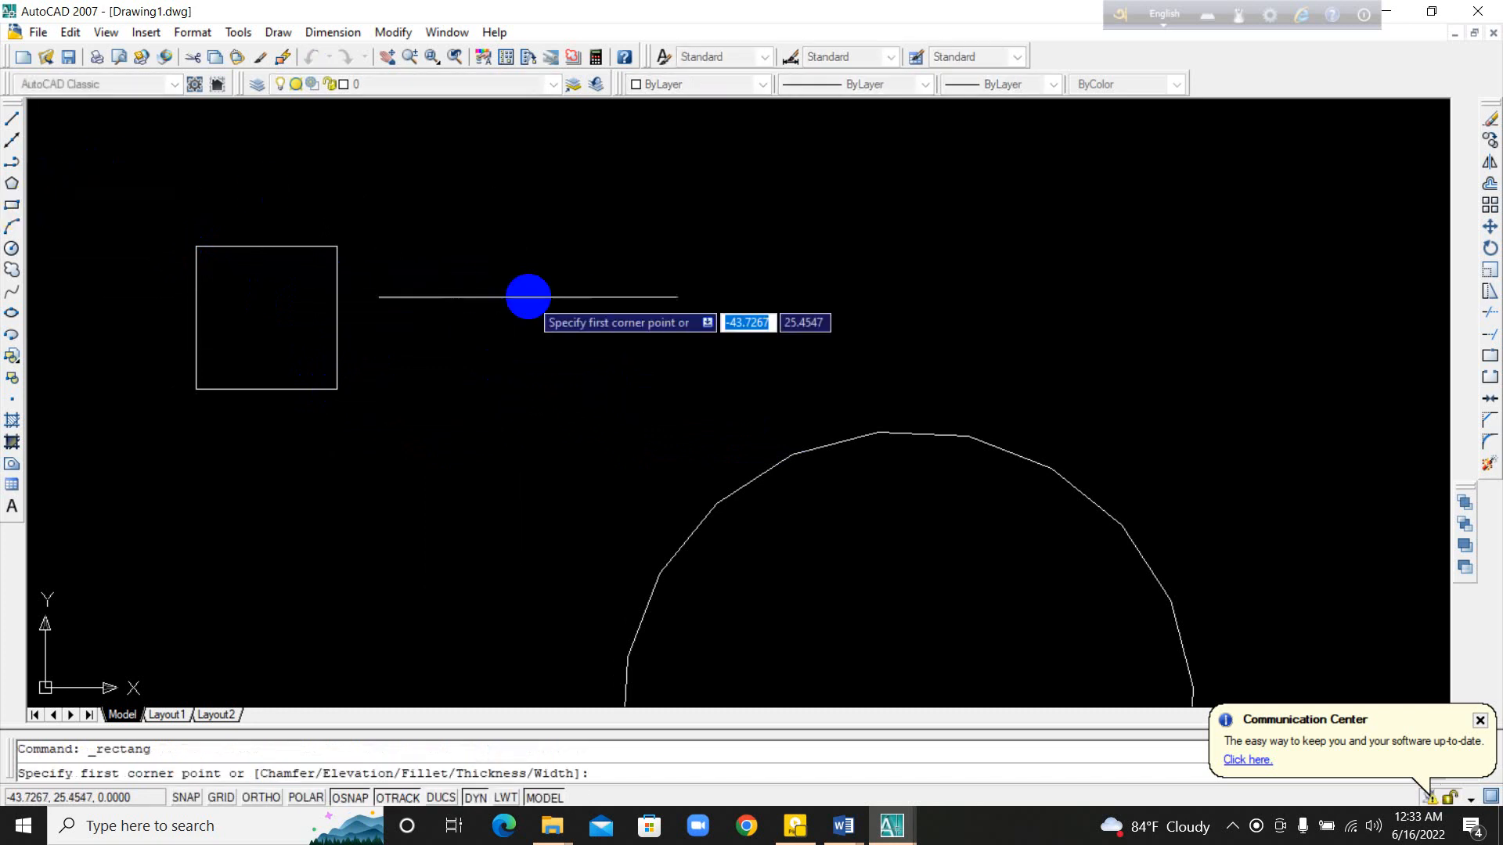
left_click(474, 258)
left_click(888, 360)
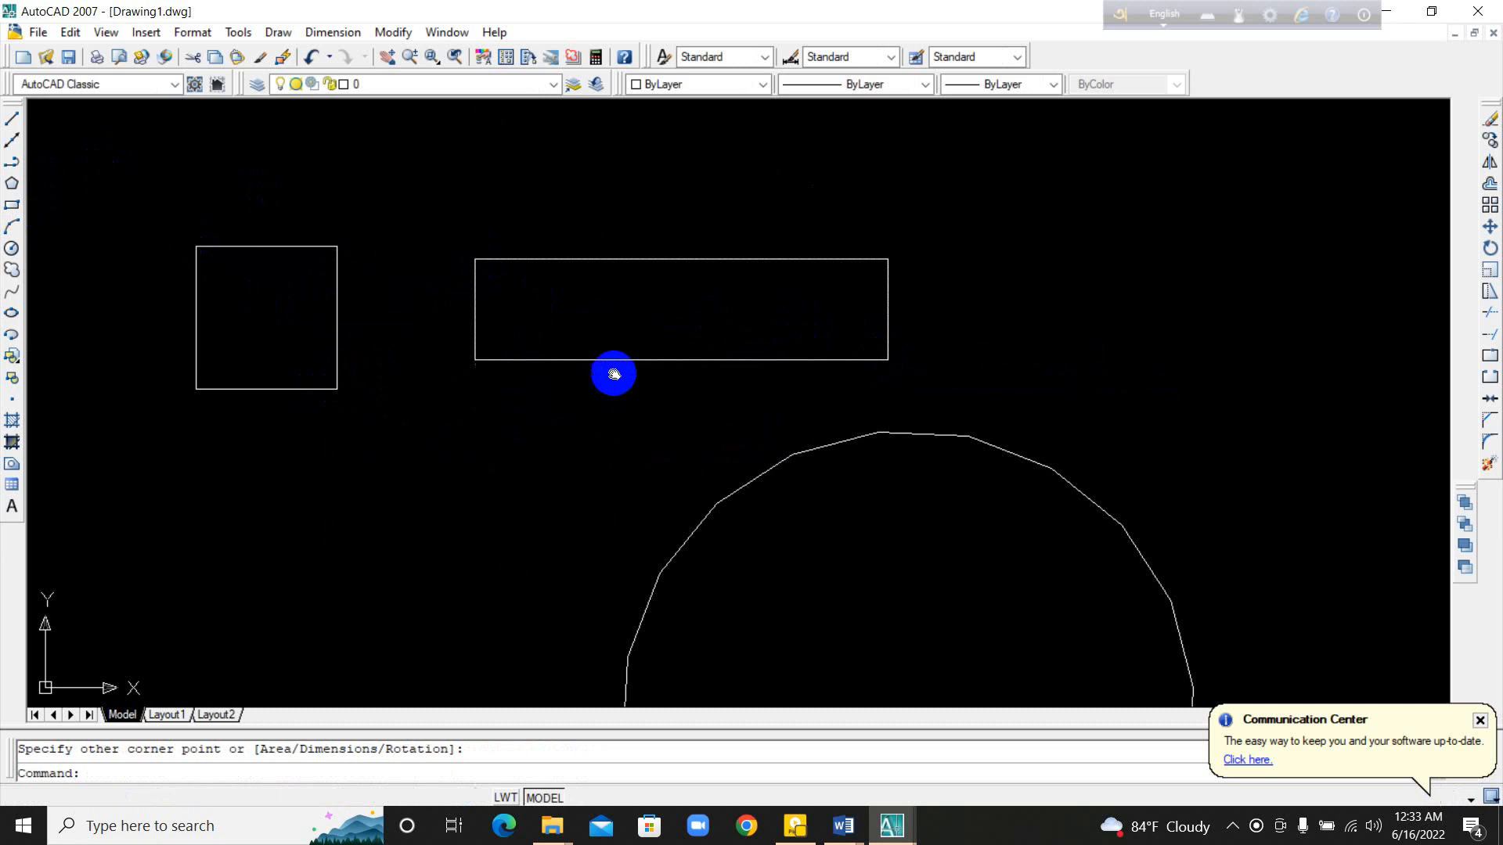
middle_click_drag(613, 372, 392, 382)
middle_click_drag(259, 411, 480, 412)
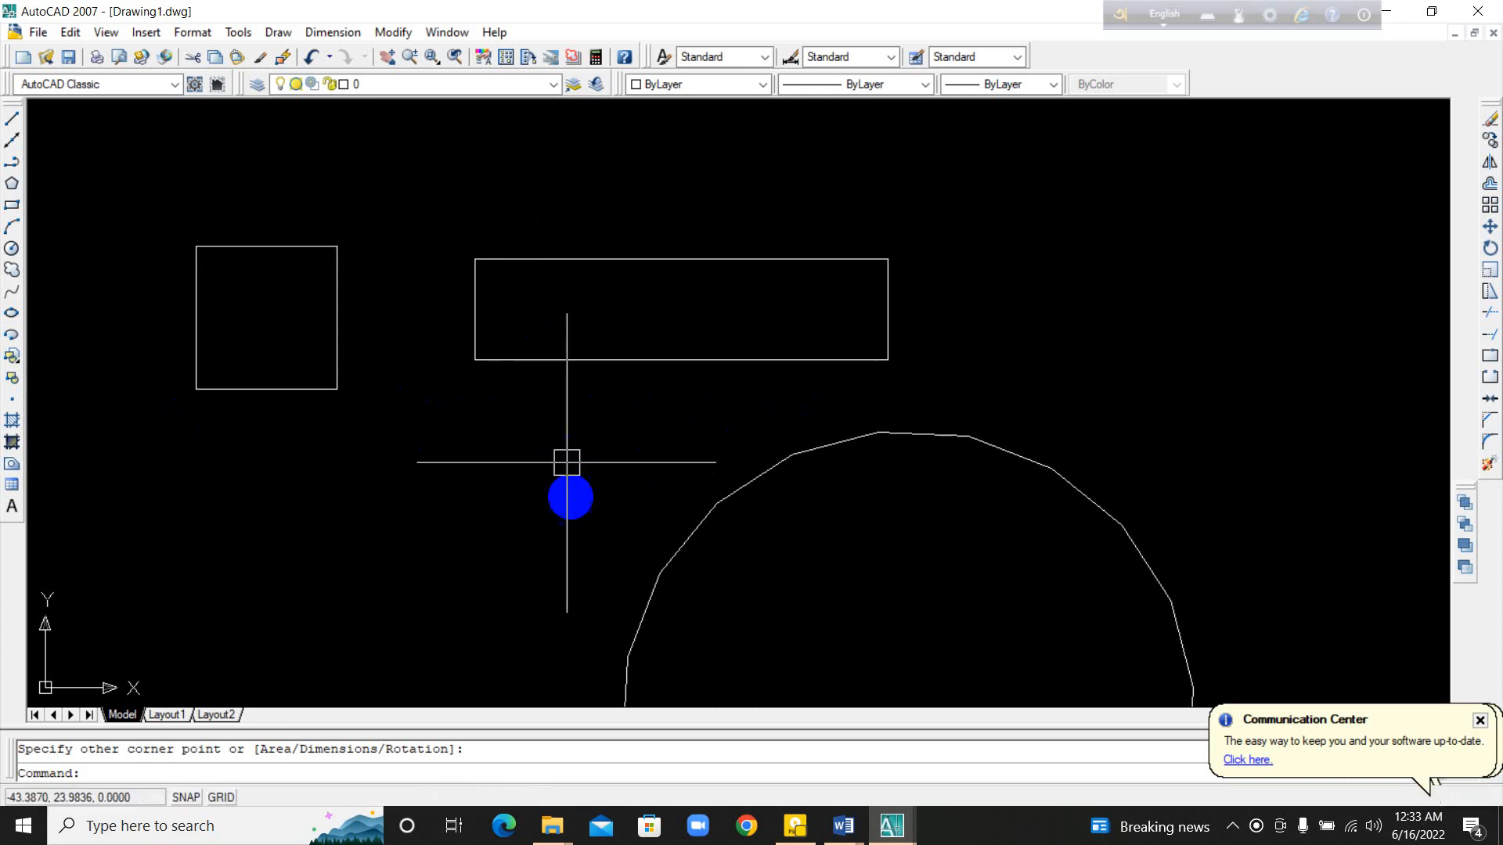
Step: Draw a rectangle about 2.45 by 2.54 units below the small square, beside the 20-sided polygon
mouse_move(570, 496)
middle_mouse_down()
mouse_move(519, 338)
mouse_move(466, 433)
mouse_move(388, 457)
middle_mouse_up()
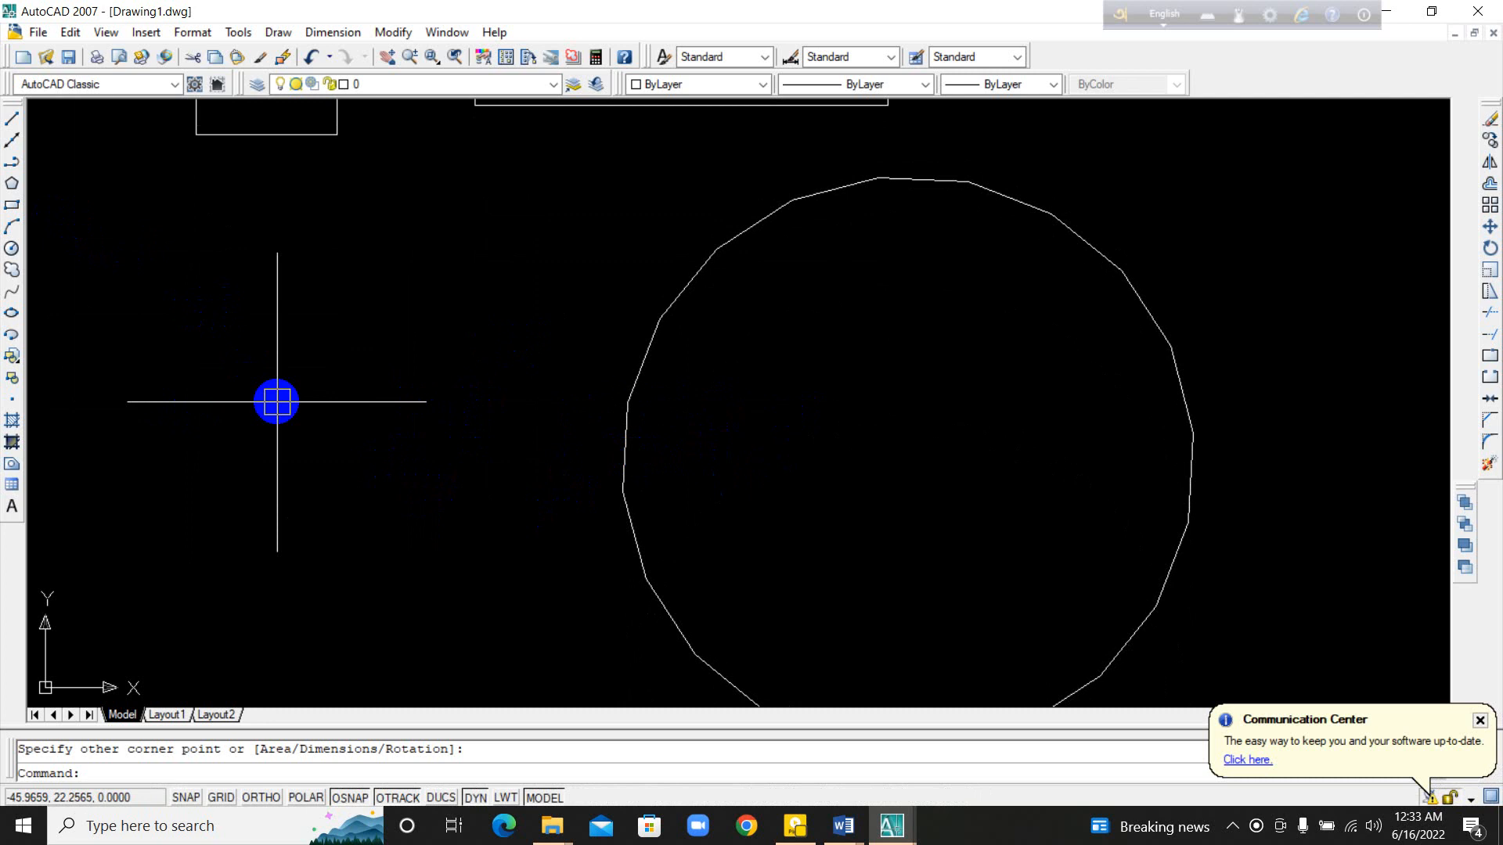
type("re")
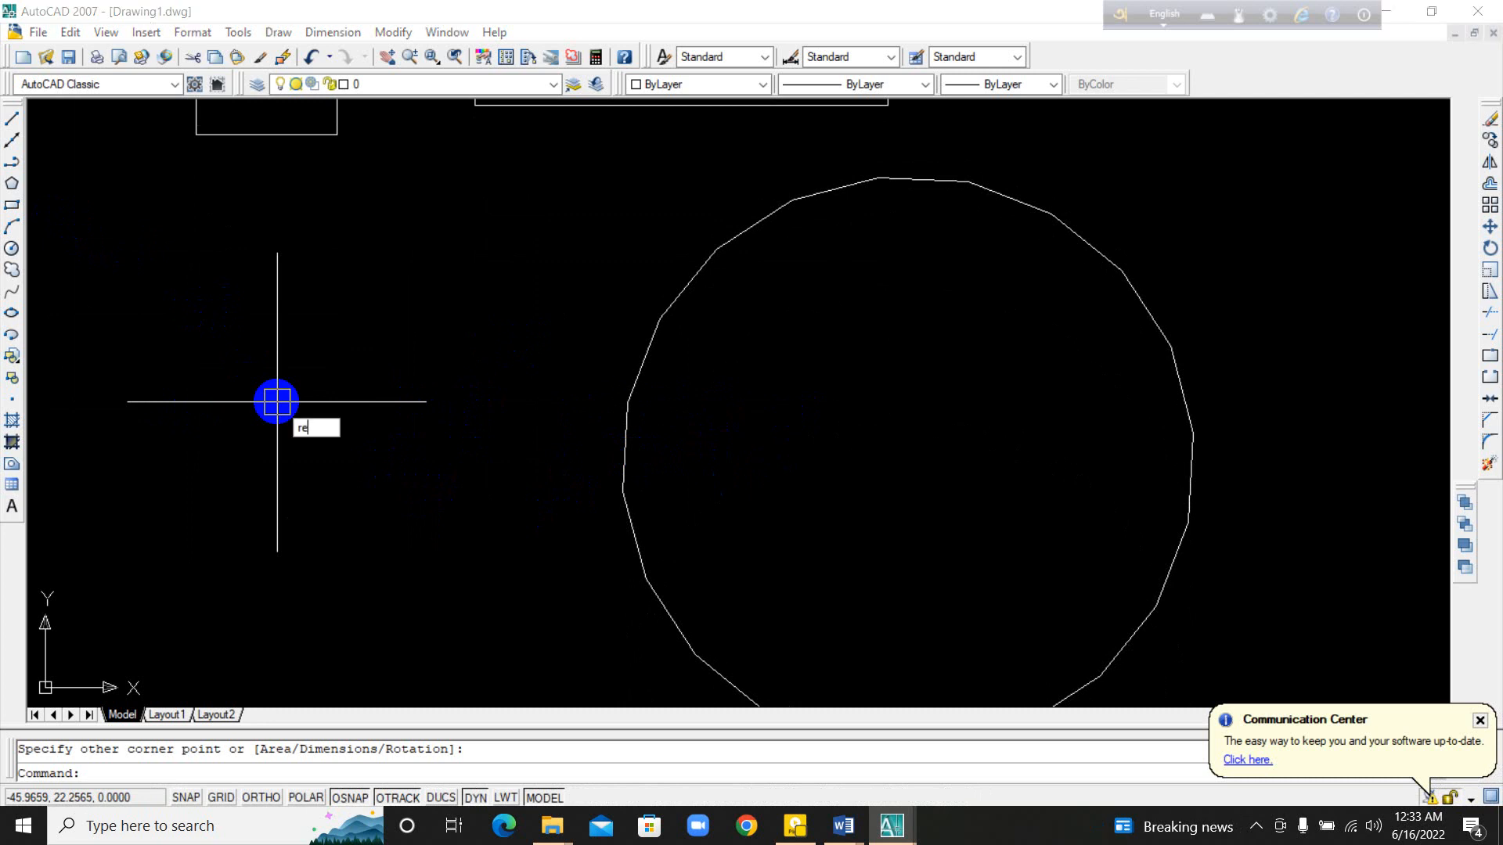
type("c")
key("Return")
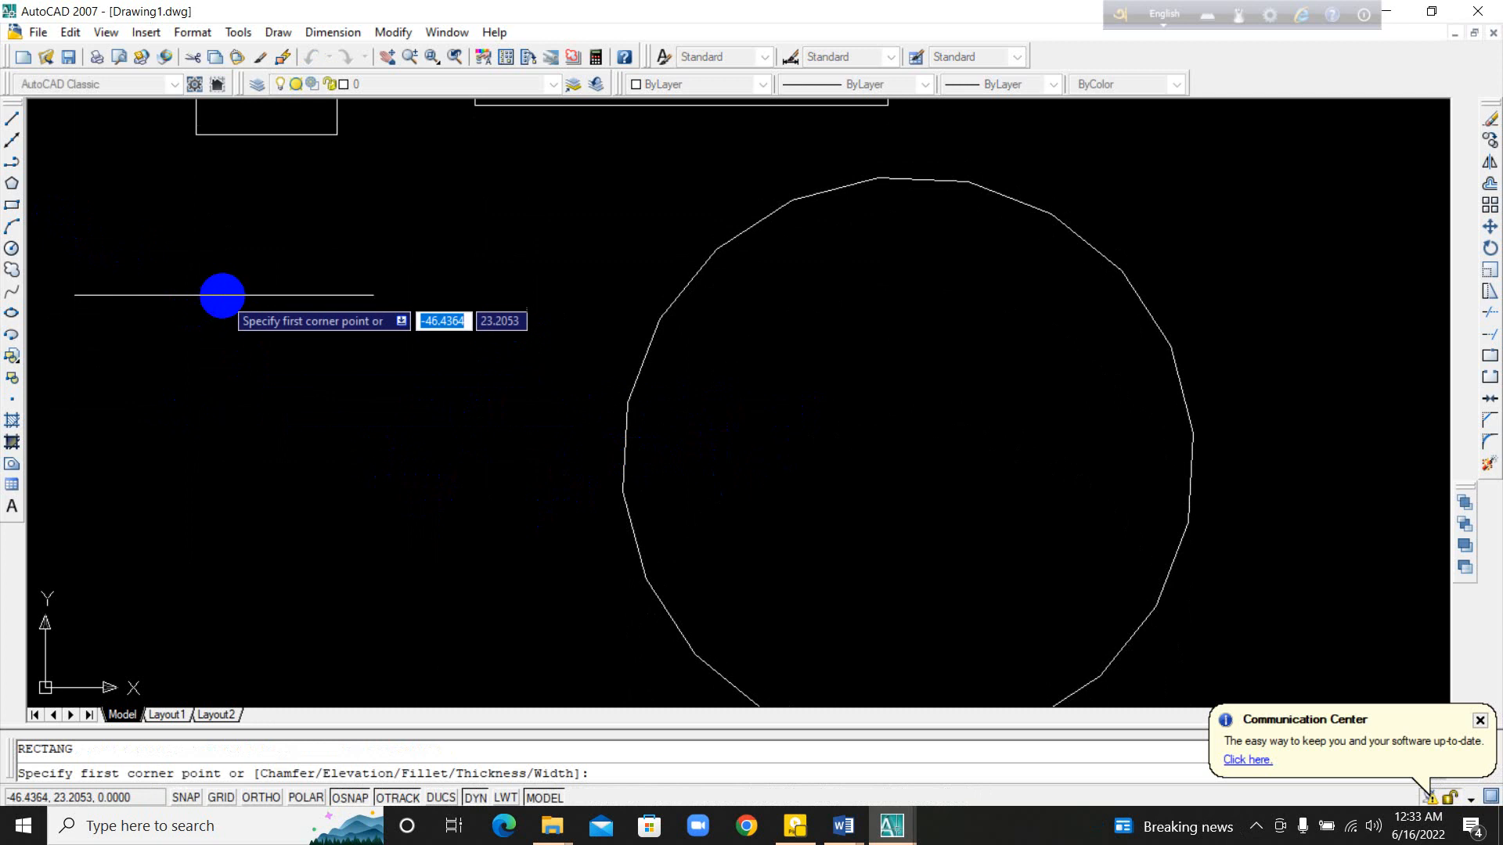
left_click(191, 289)
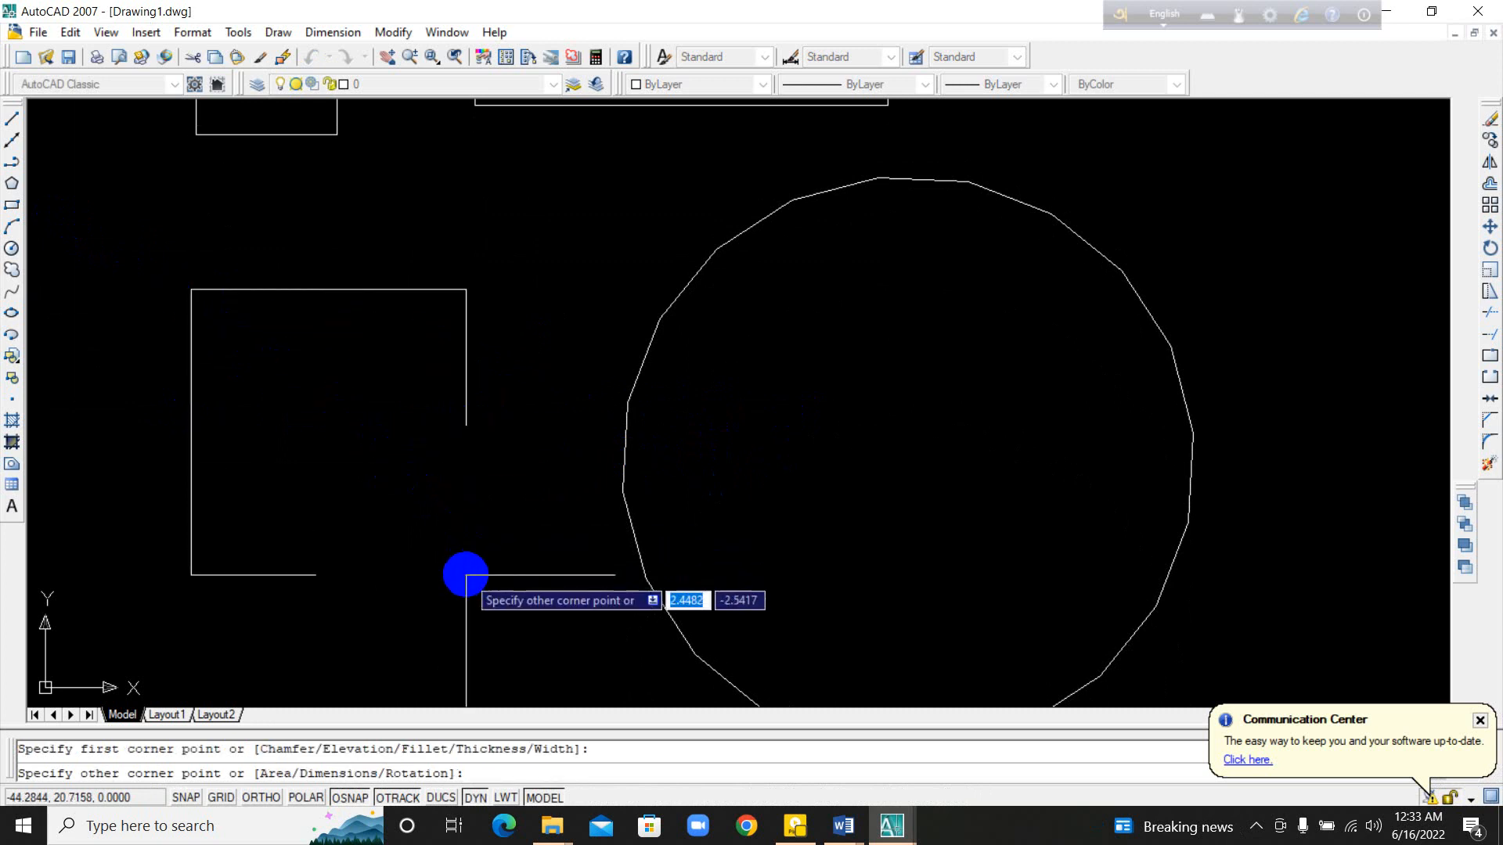
left_click(466, 575)
middle_click_drag(572, 497, 572, 502)
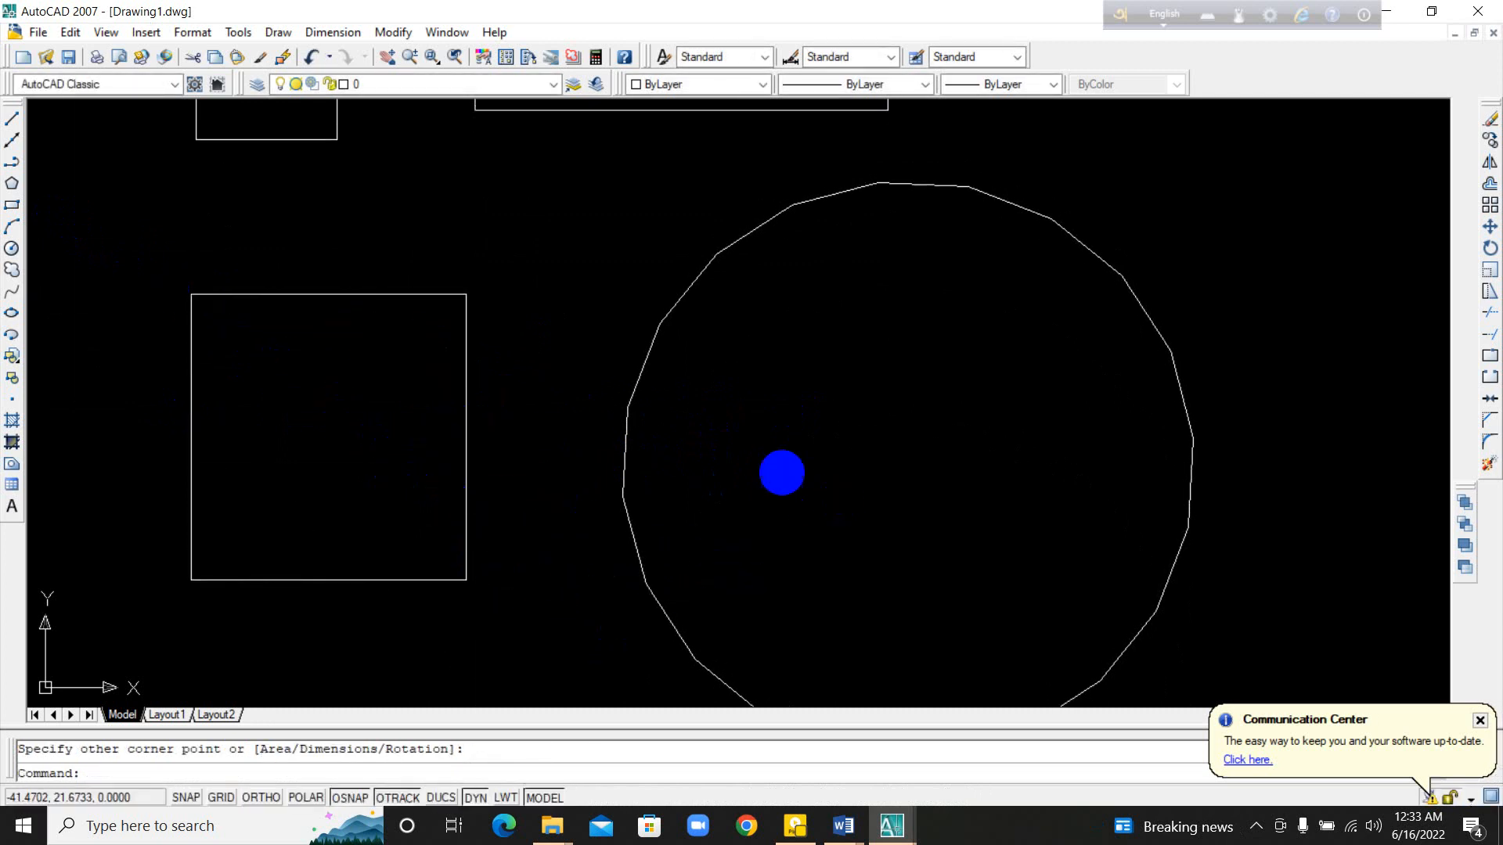
Step: Draw another large rectangle, slightly wider than tall, in the empty area right of the long flat rectangle
scroll(562, 388, "up", 2)
middle_click_drag(575, 360, 584, 584)
scroll(585, 467, "down", 1)
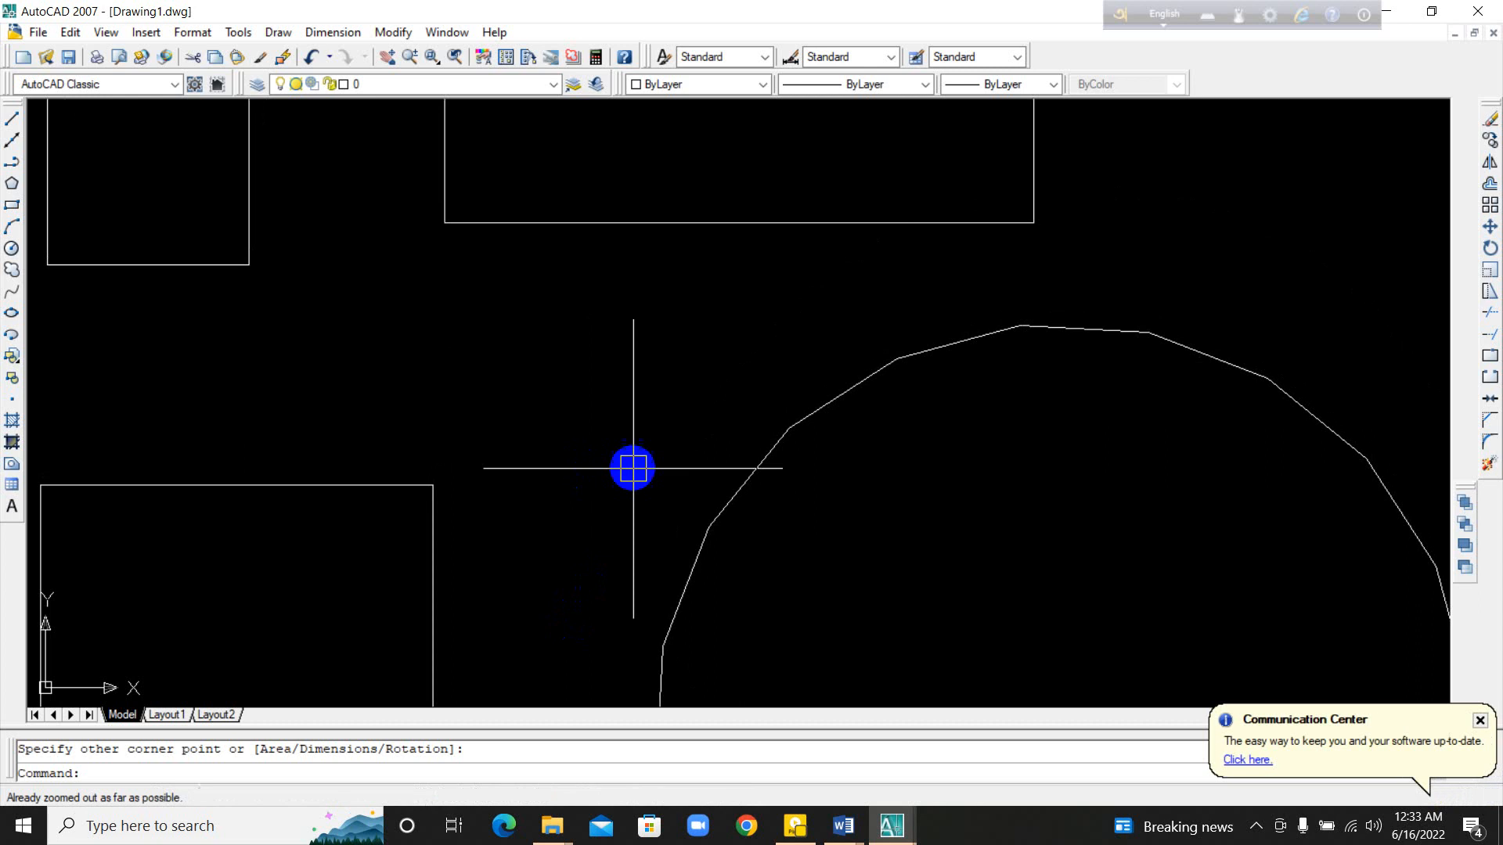
mouse_move(912, 470)
middle_mouse_down()
mouse_move(688, 601)
mouse_move(428, 637)
middle_mouse_up()
middle_click_drag(830, 420, 420, 461)
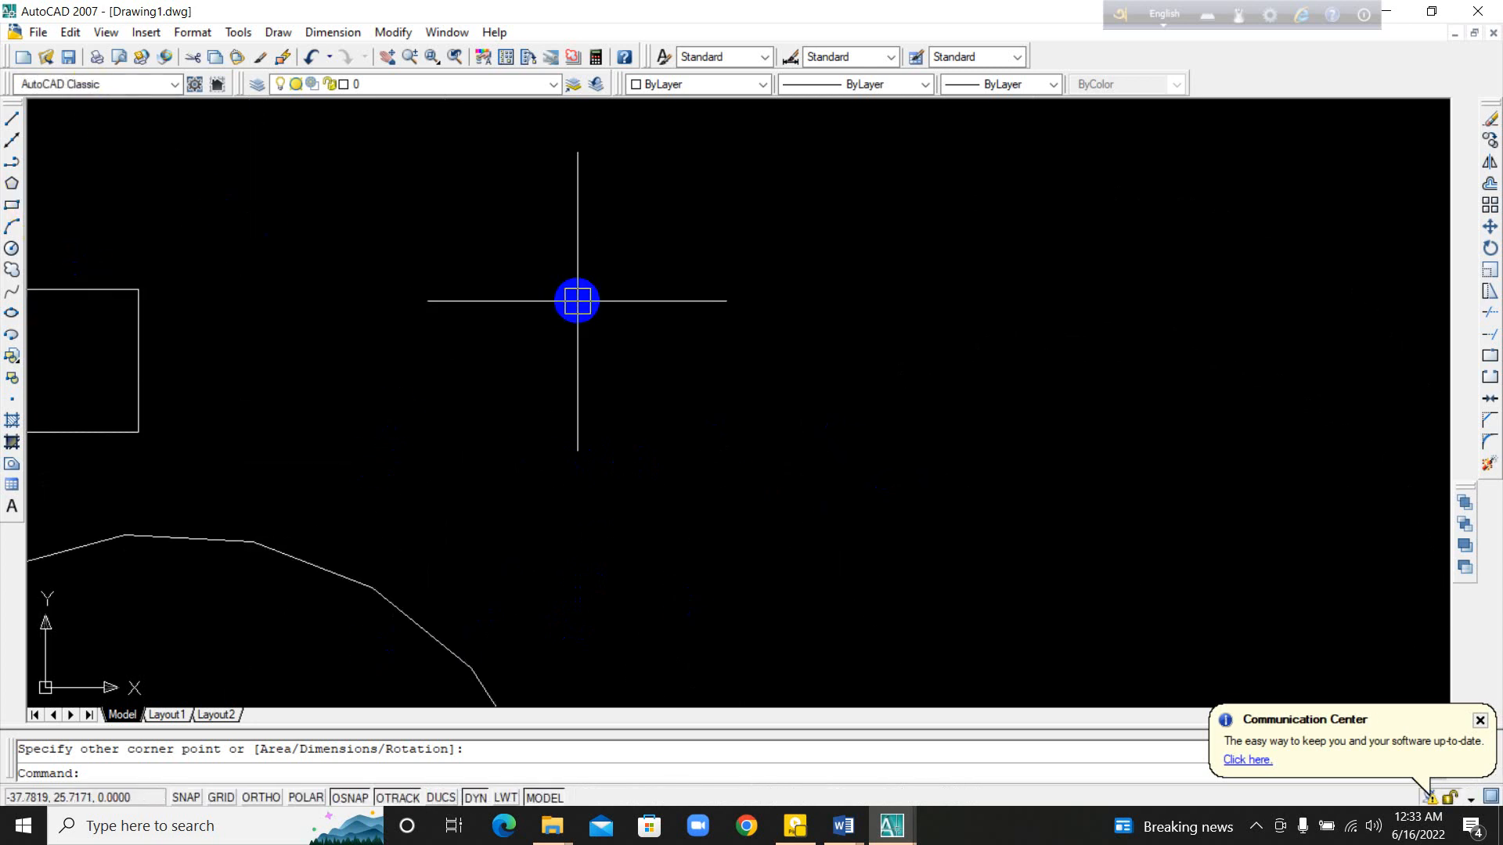
type("re")
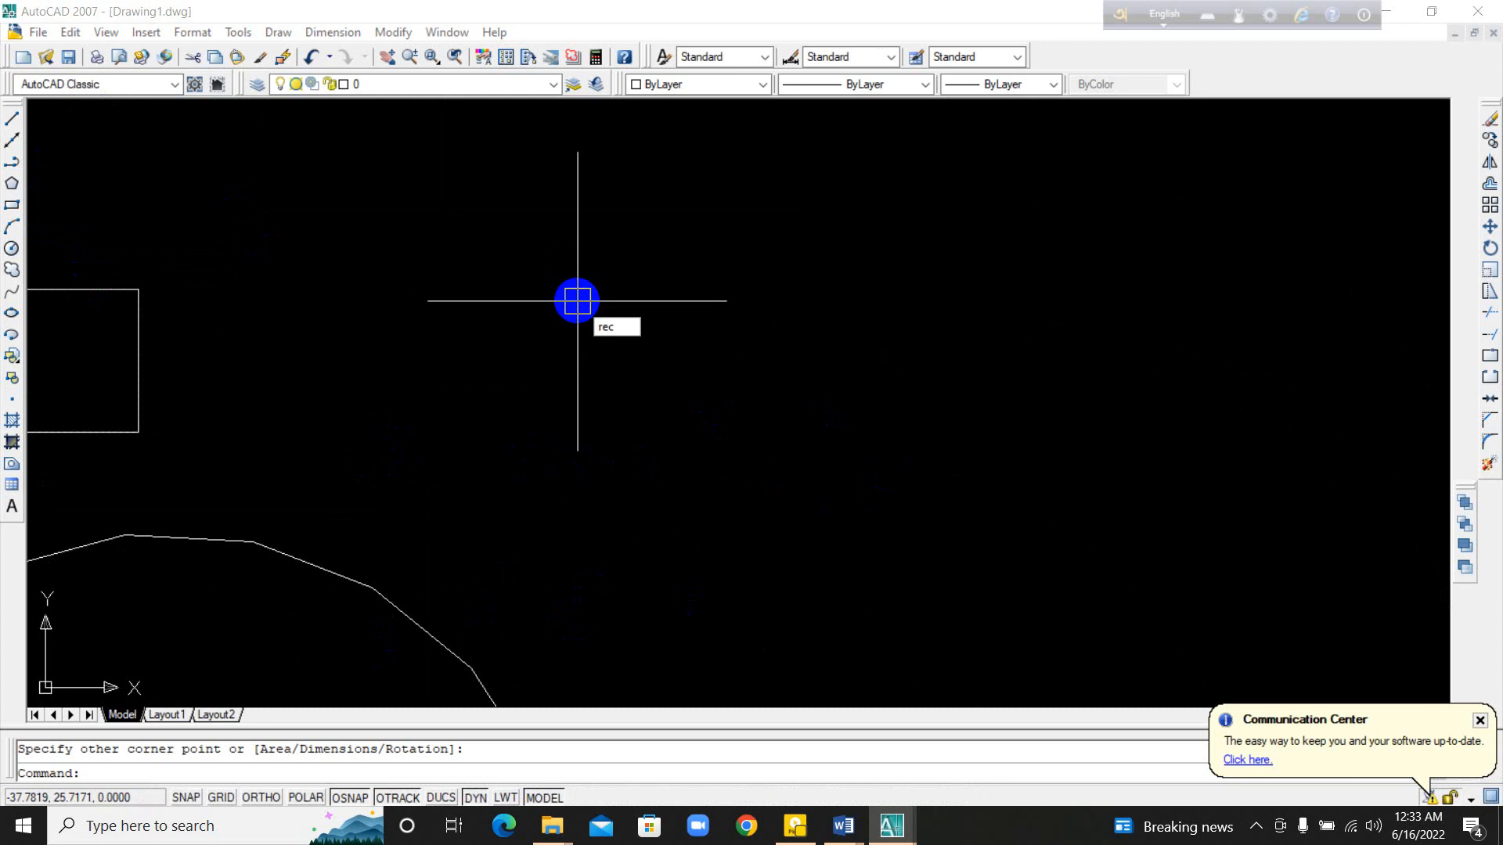
type("c")
key("Return")
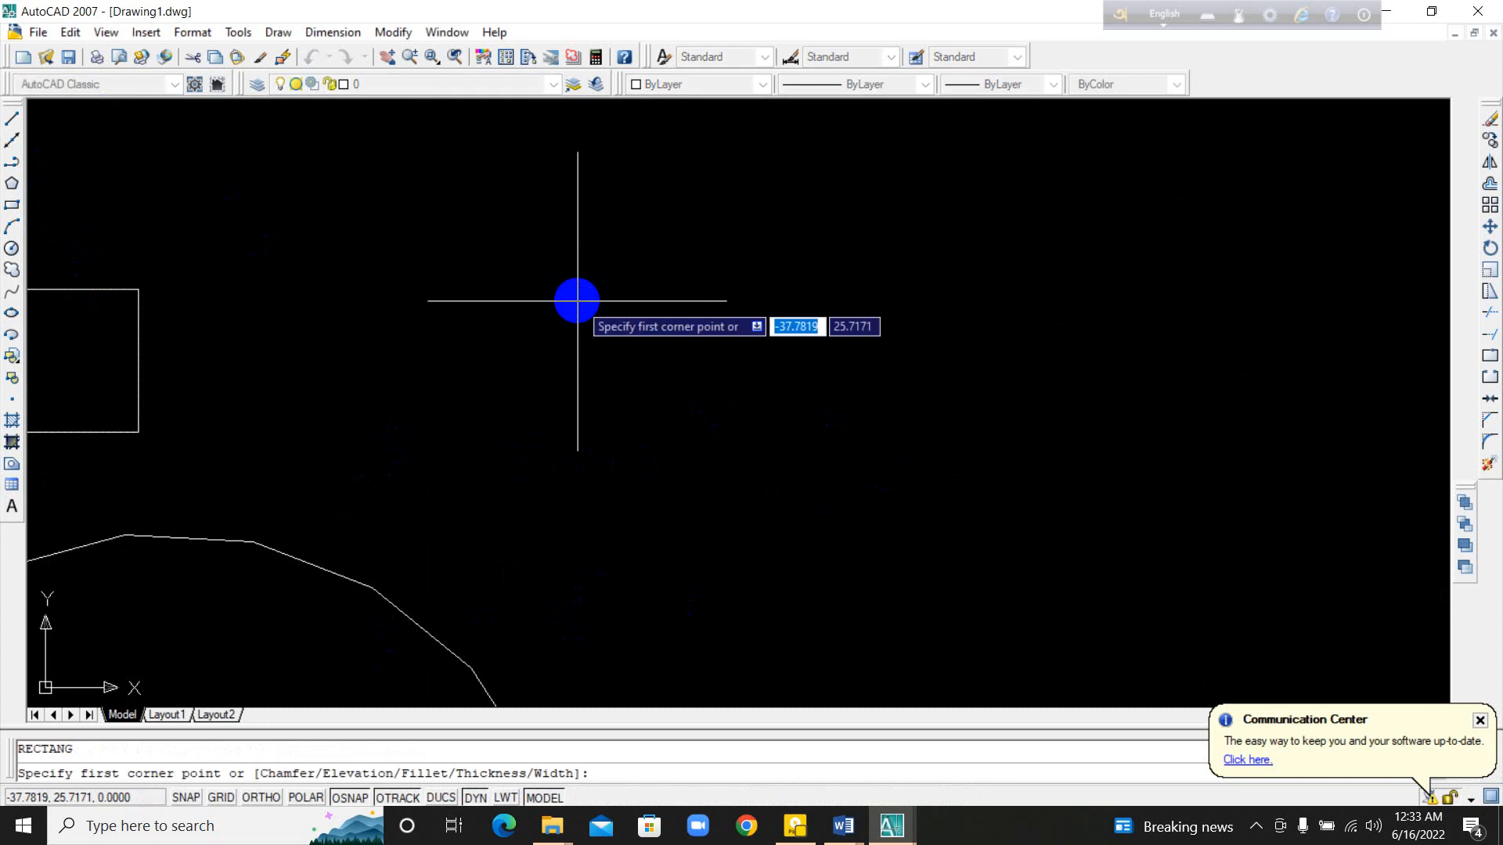
left_click(442, 278)
left_click(798, 583)
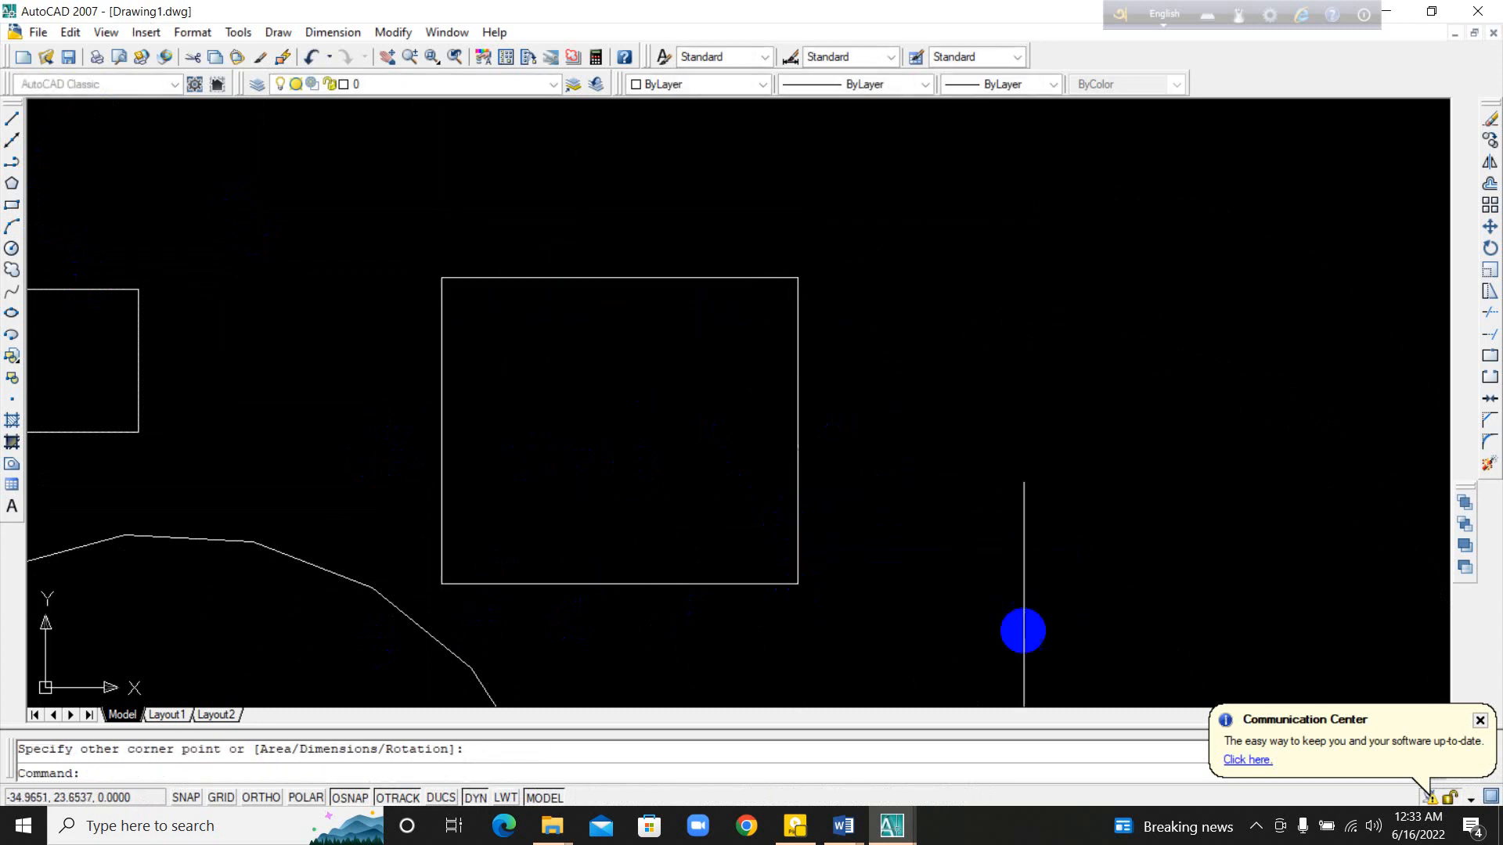
middle_click_drag(971, 559, 932, 497)
key("Escape")
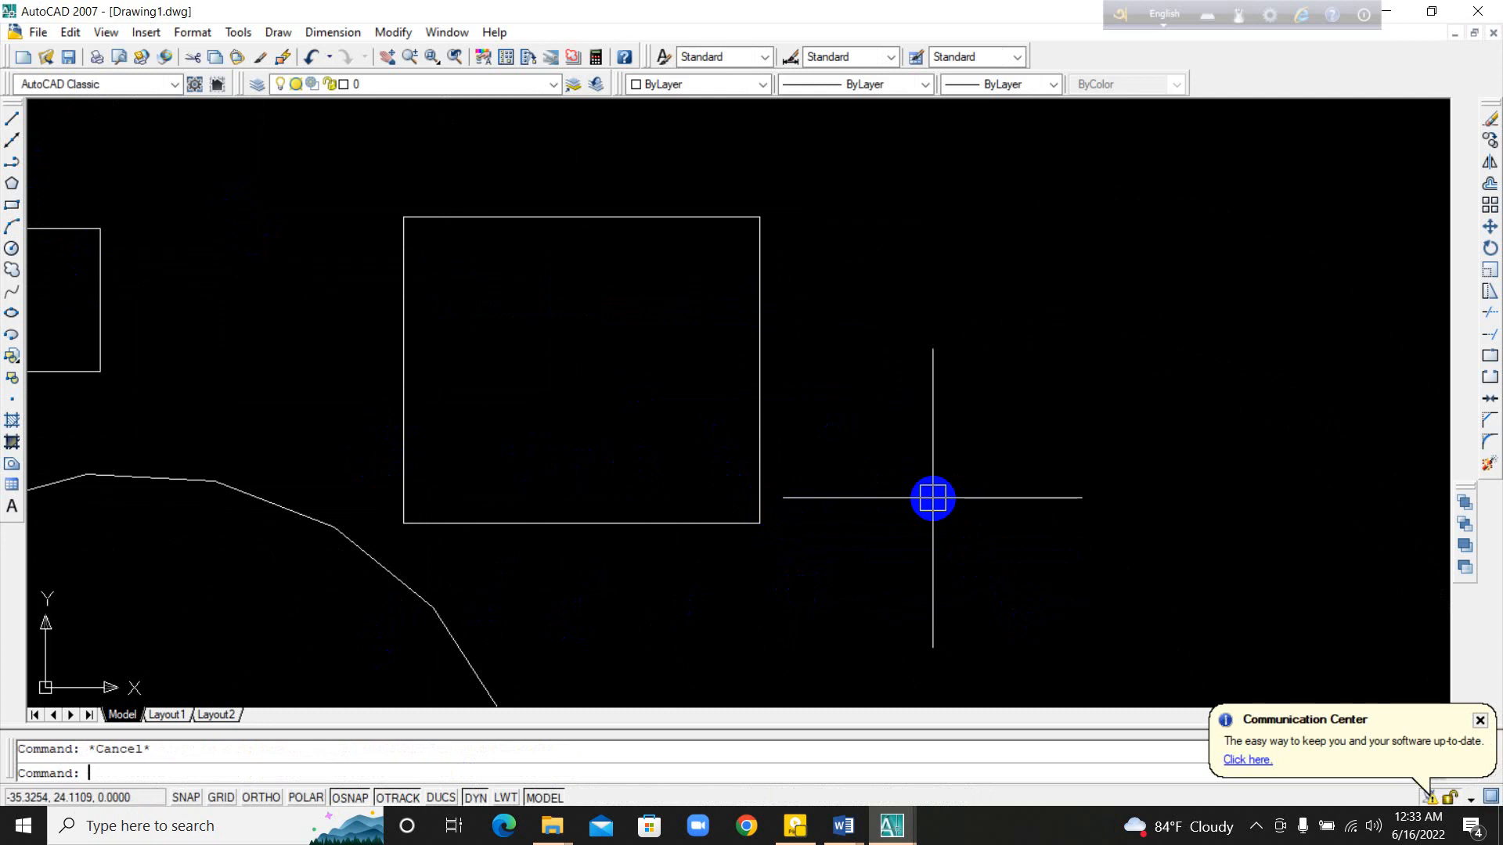
Step: Draw an upward-bulging three-point arc in the gap between the small square and the larger rectangle below it
middle_click_drag(654, 493, 749, 593)
middle_click_drag(580, 446, 1045, 456)
middle_click_drag(580, 432, 1213, 434)
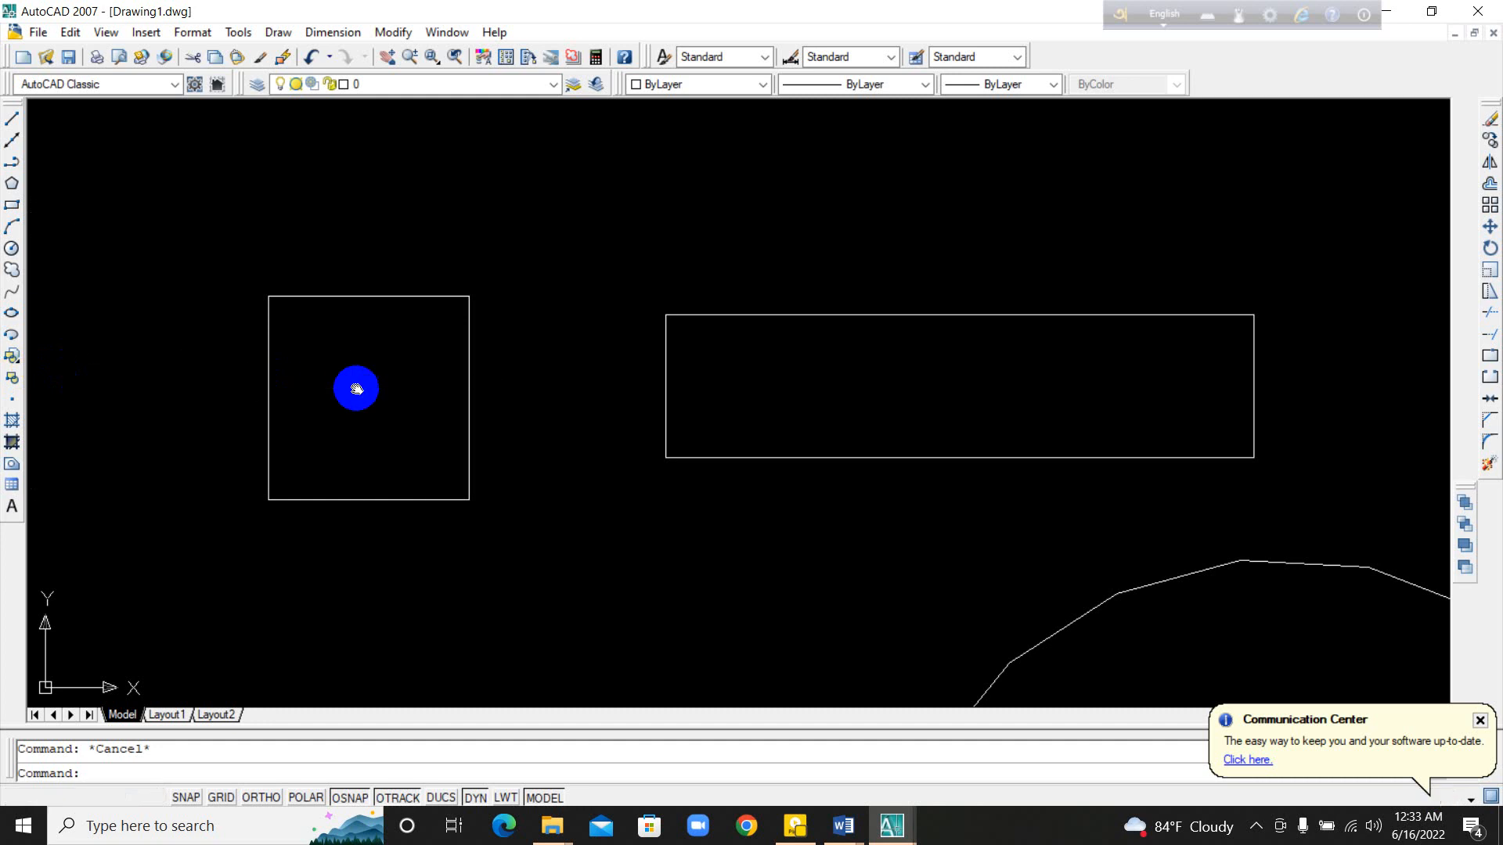
middle_click_drag(356, 389, 356, 401)
middle_click_drag(561, 518, 559, 518)
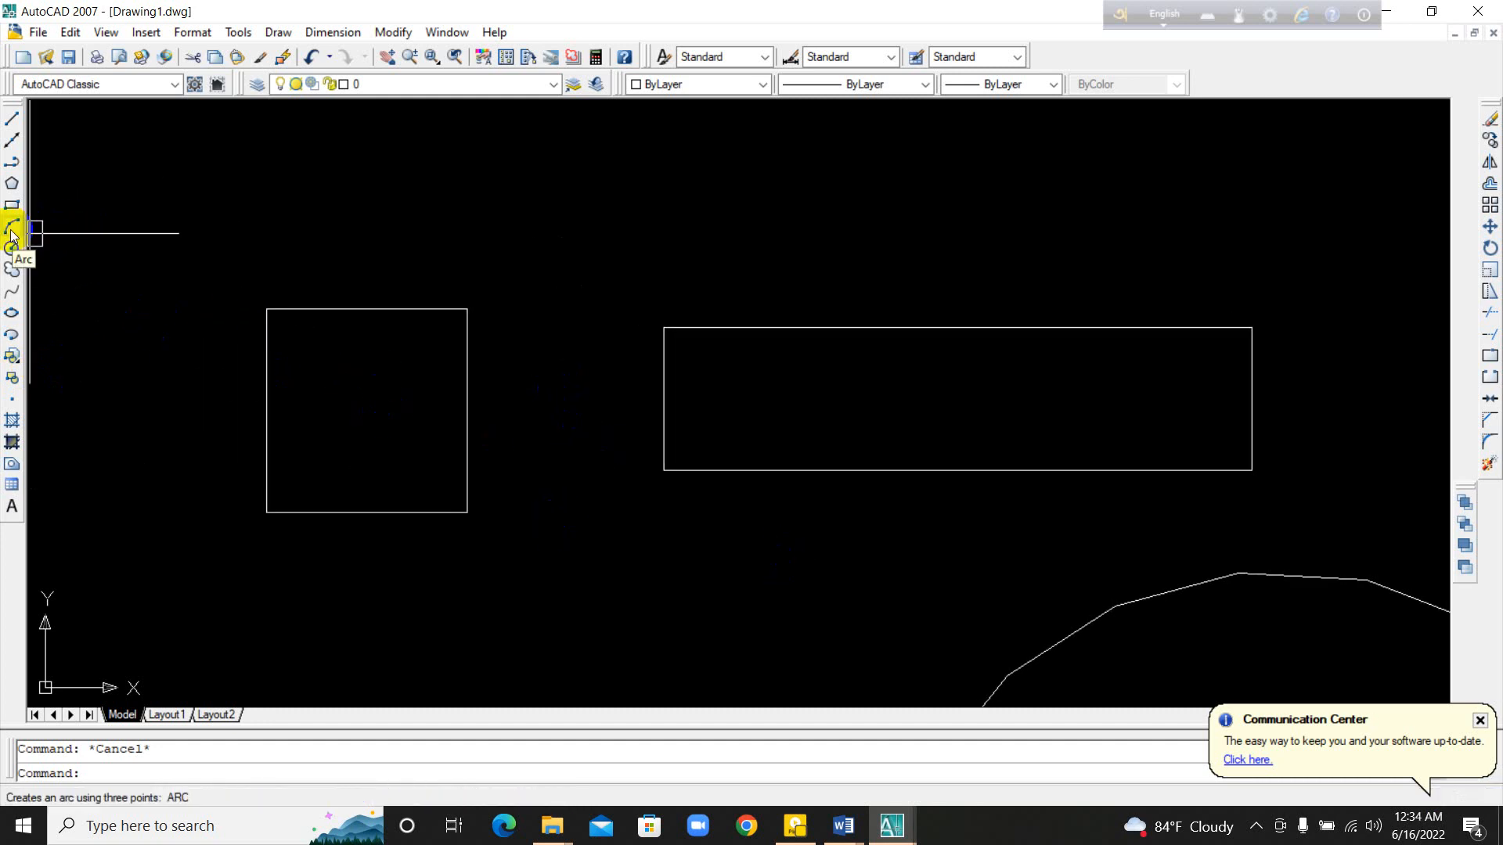
middle_click_drag(713, 472, 715, 332)
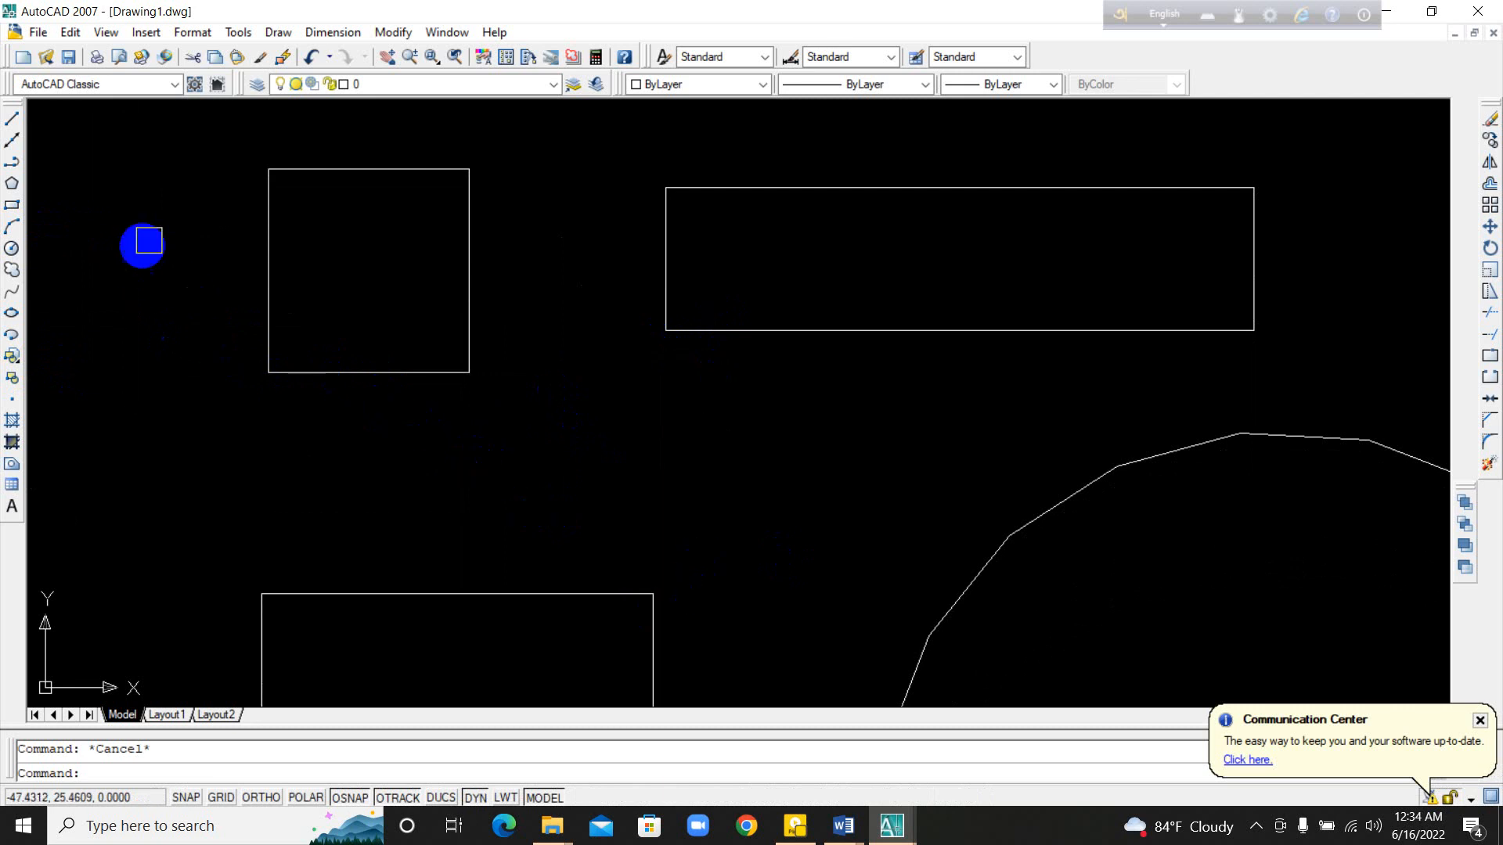
left_click(9, 227)
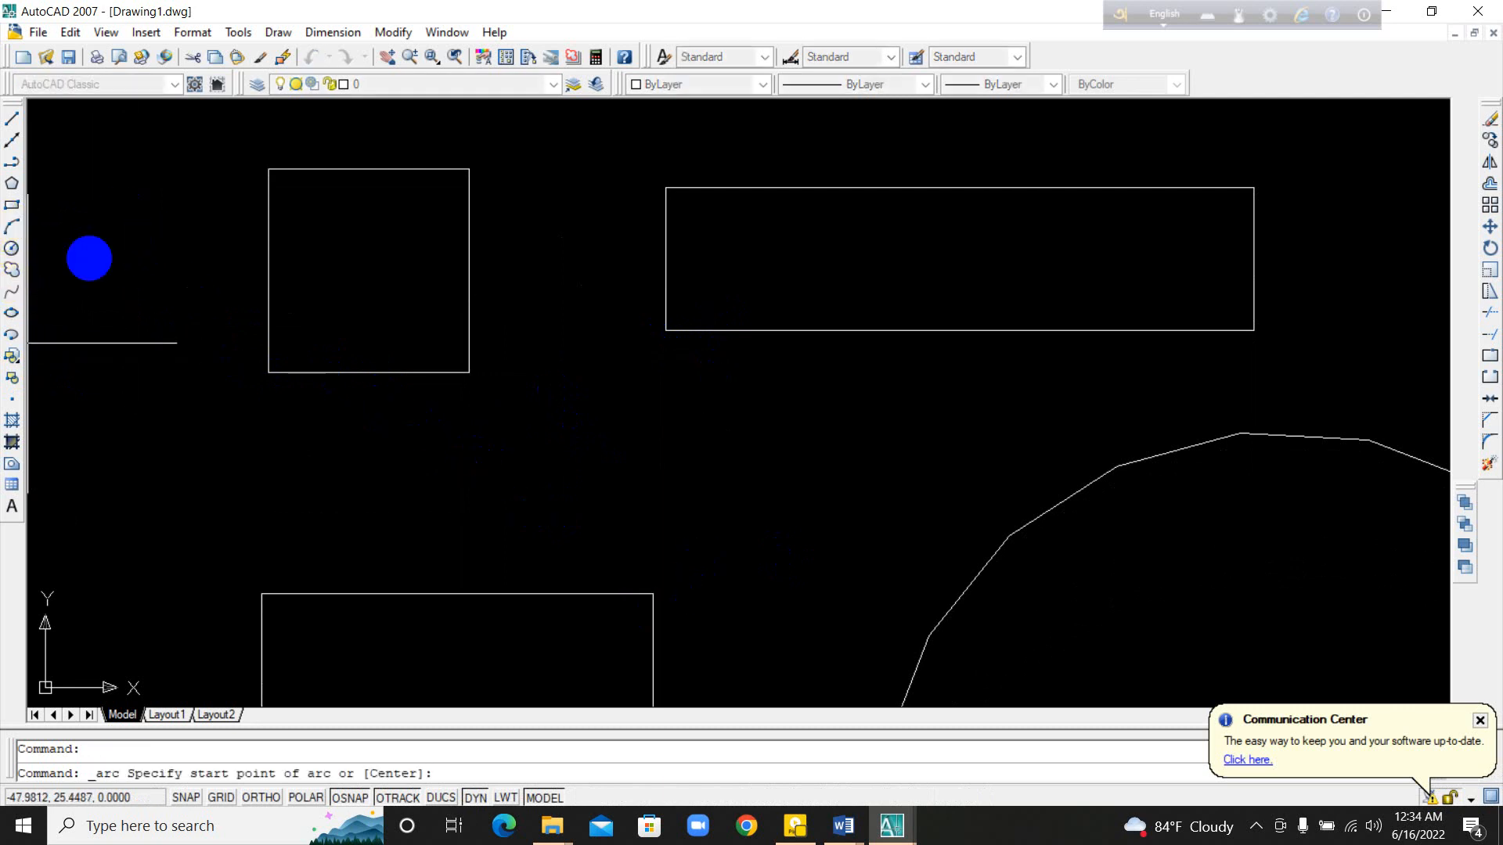
left_click(479, 494)
left_click(540, 401)
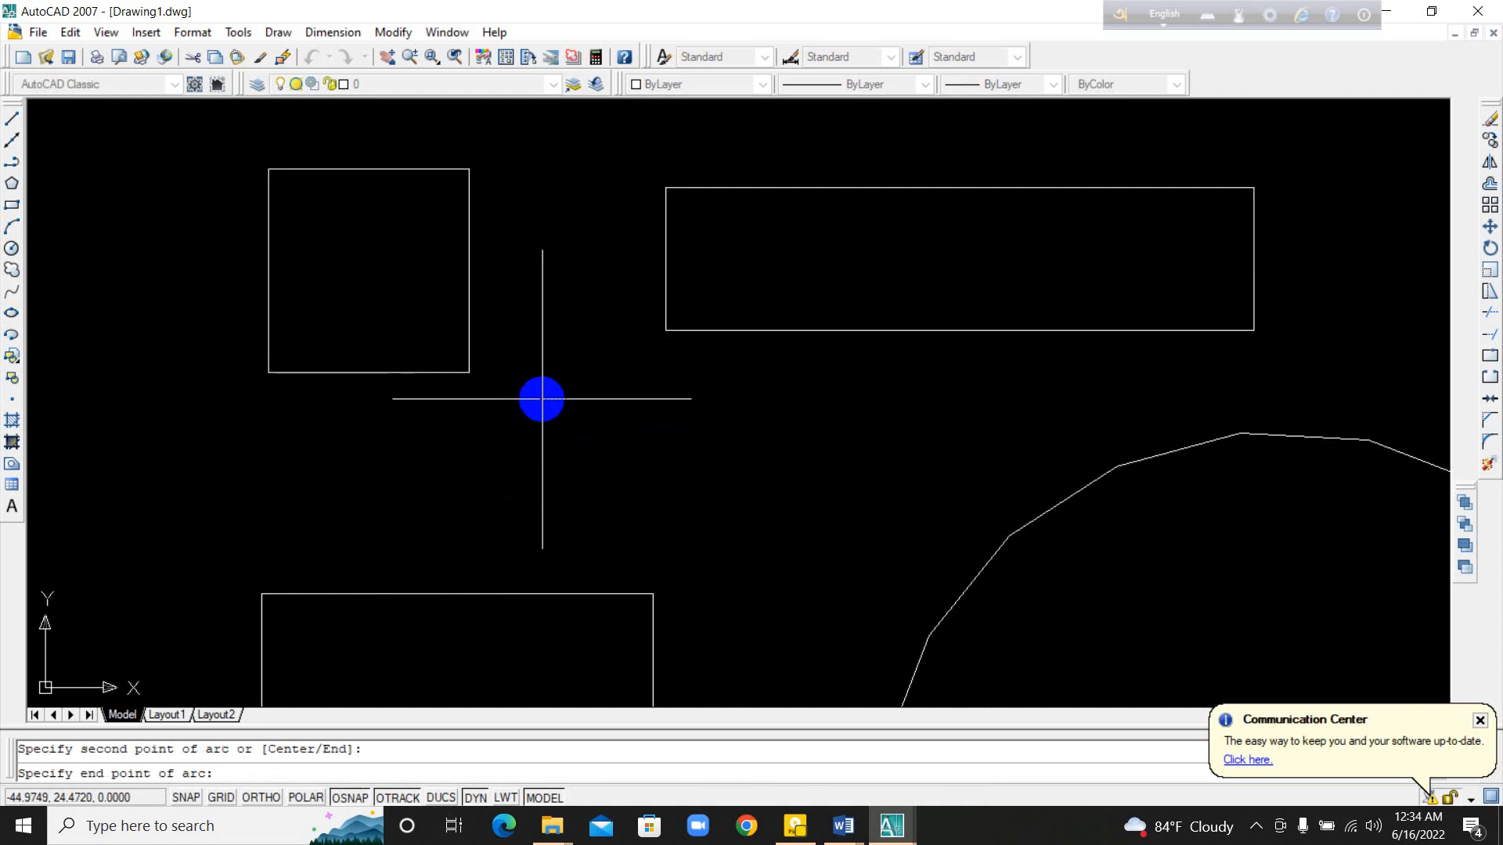
left_click(675, 454)
scroll(479, 444, "up", 2)
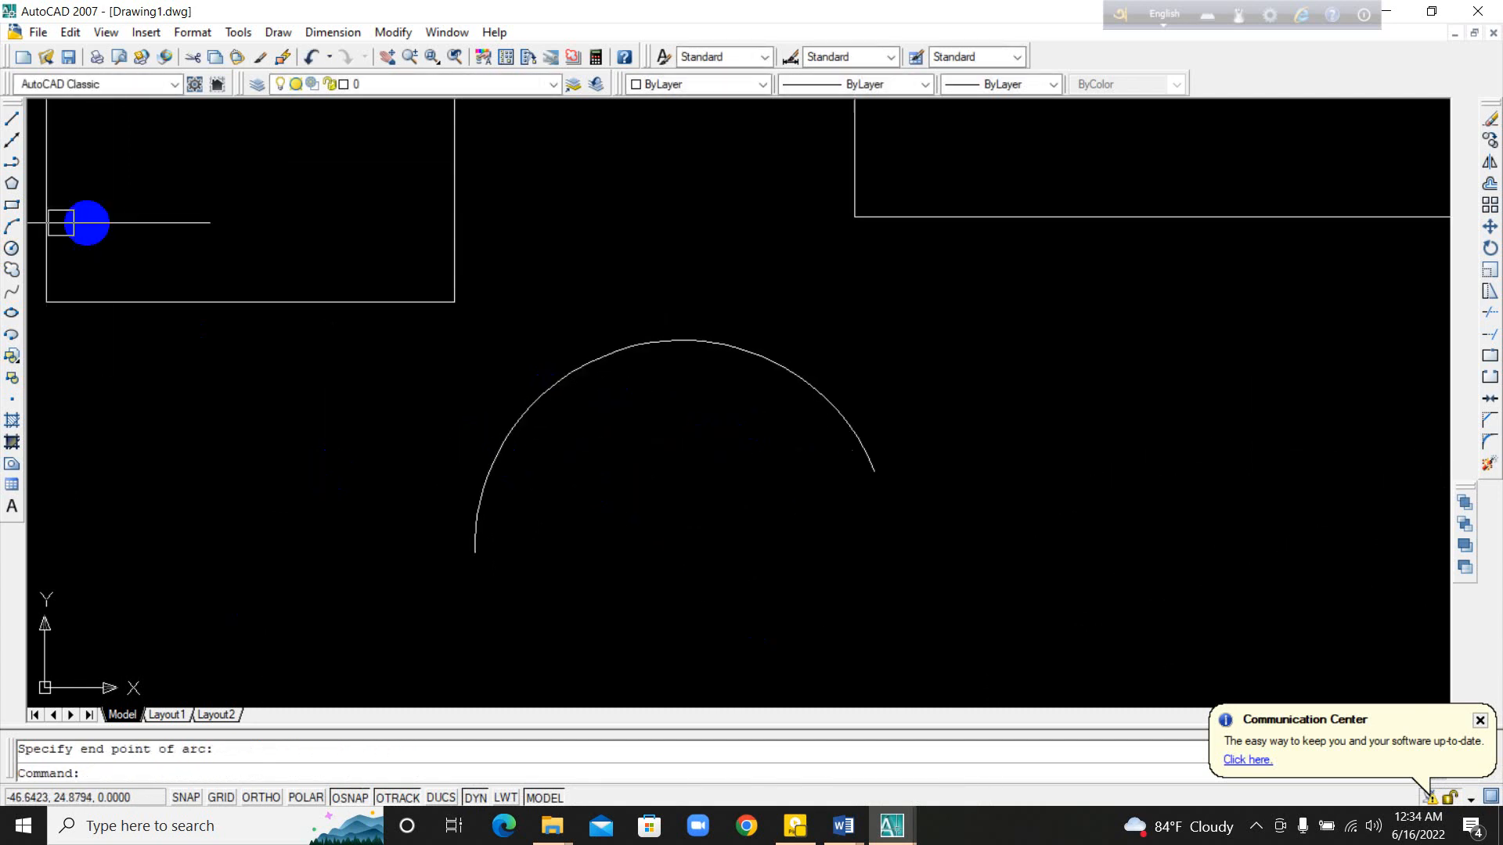
Step: Draw a smaller, nearly semicircular three-point arc right of the first arc, below the long flat rectangle
left_click(20, 231)
mouse_move(1146, 619)
middle_mouse_down()
mouse_move(915, 597)
mouse_move(531, 522)
middle_mouse_up()
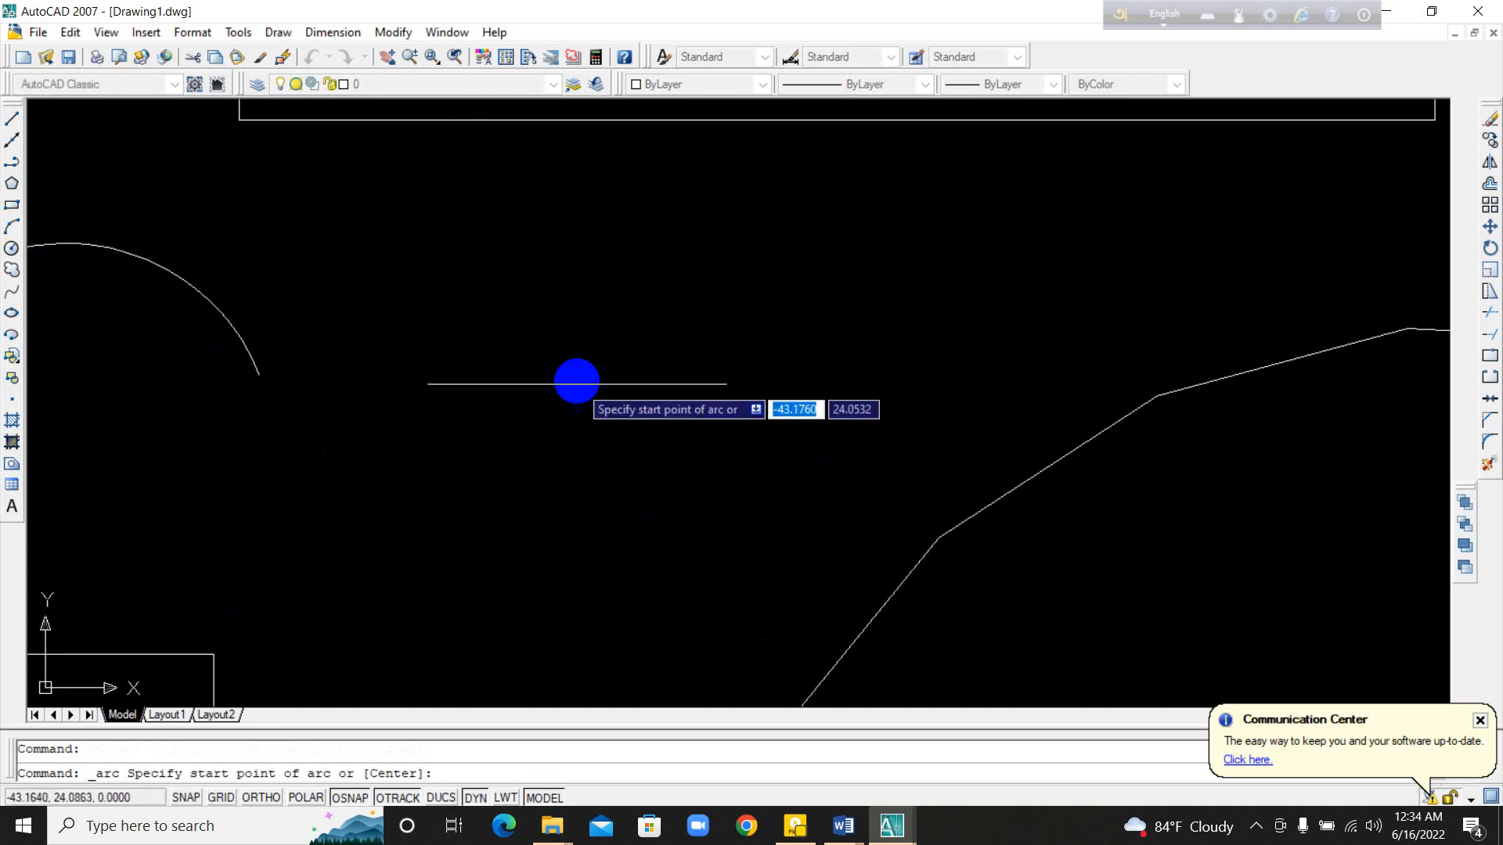
left_click(575, 373)
left_click(667, 294)
left_click(751, 386)
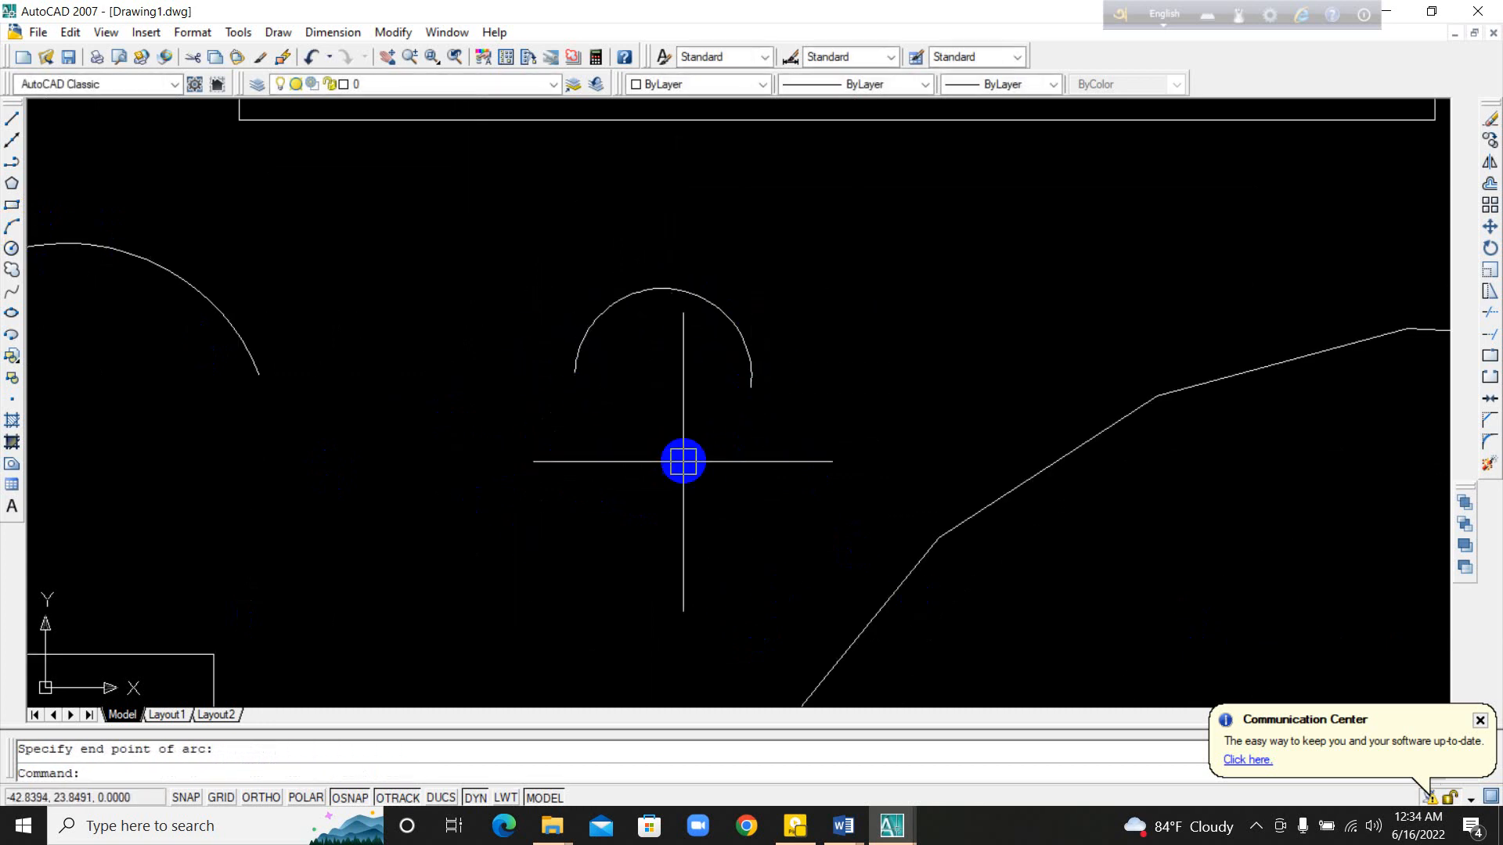
left_click(682, 461)
left_click(727, 391)
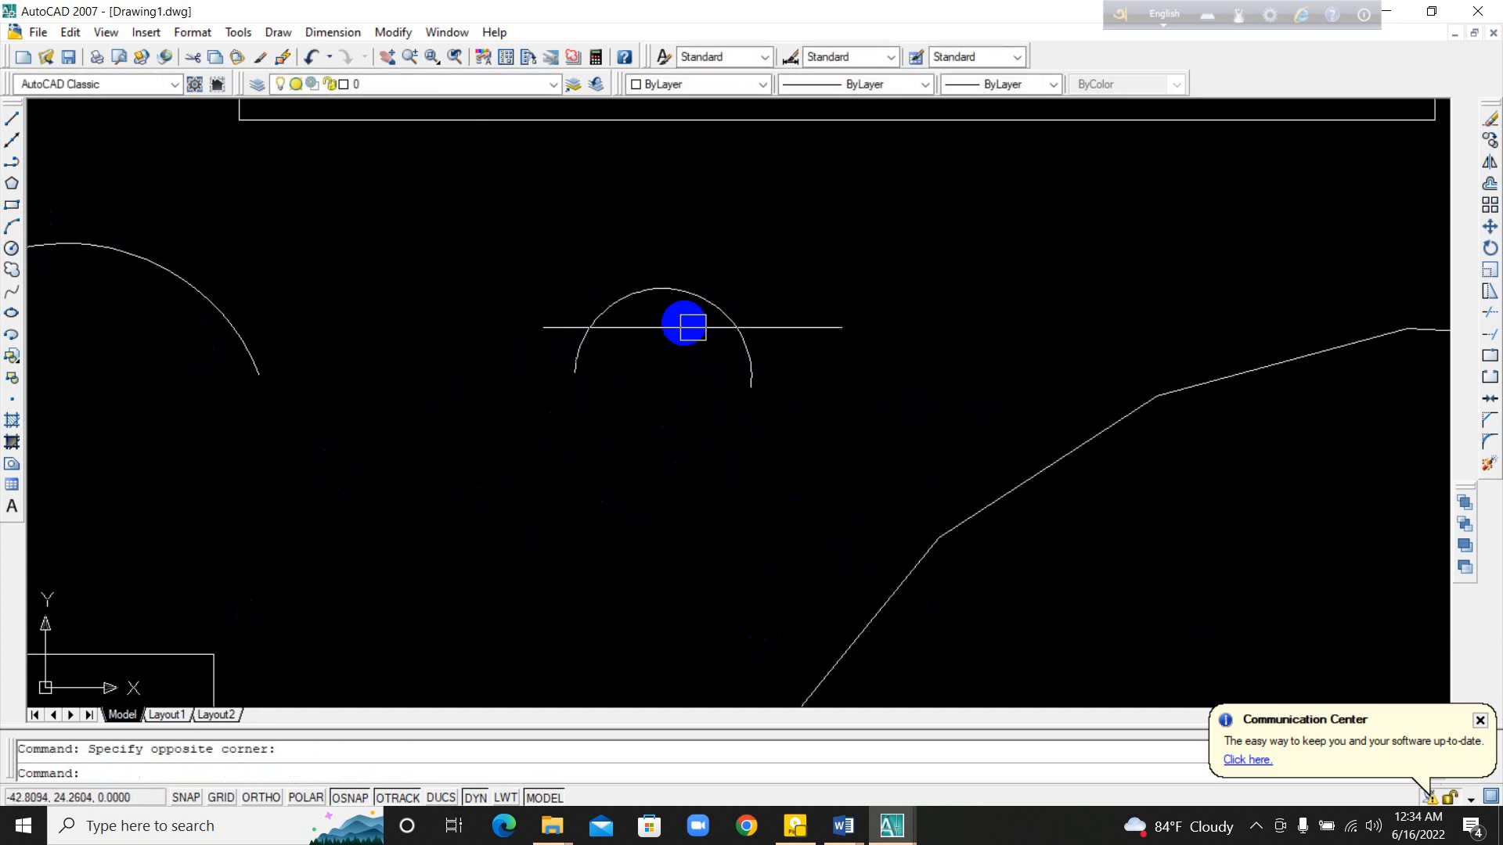
Step: Draw a third three-point arc, more than a semicircle, just below and left of the small arc
middle_click_drag(806, 509, 936, 510)
middle_click_drag(302, 392, 603, 472)
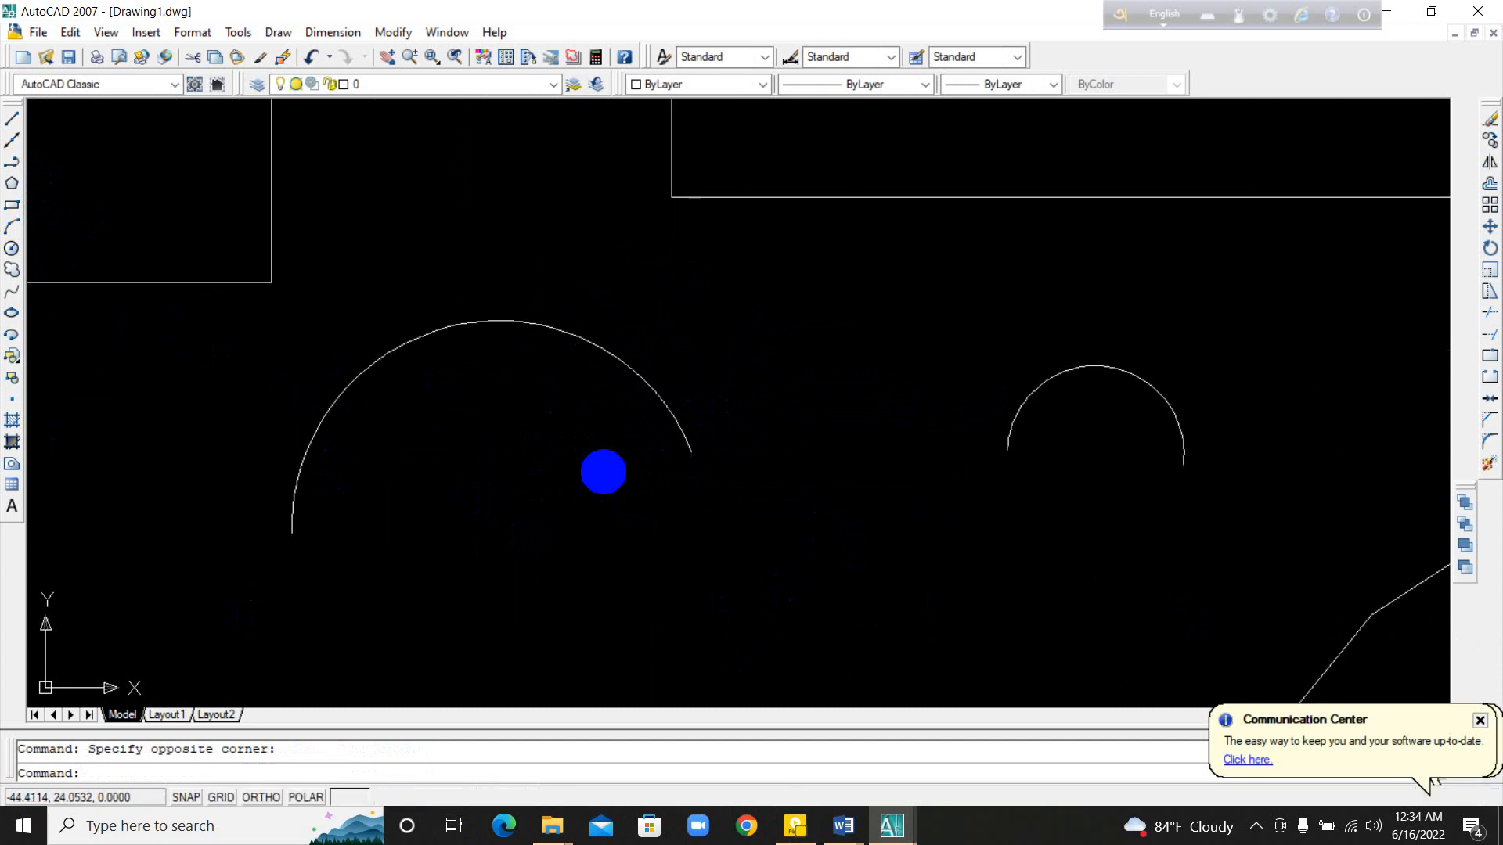
middle_click_drag(778, 477, 426, 446)
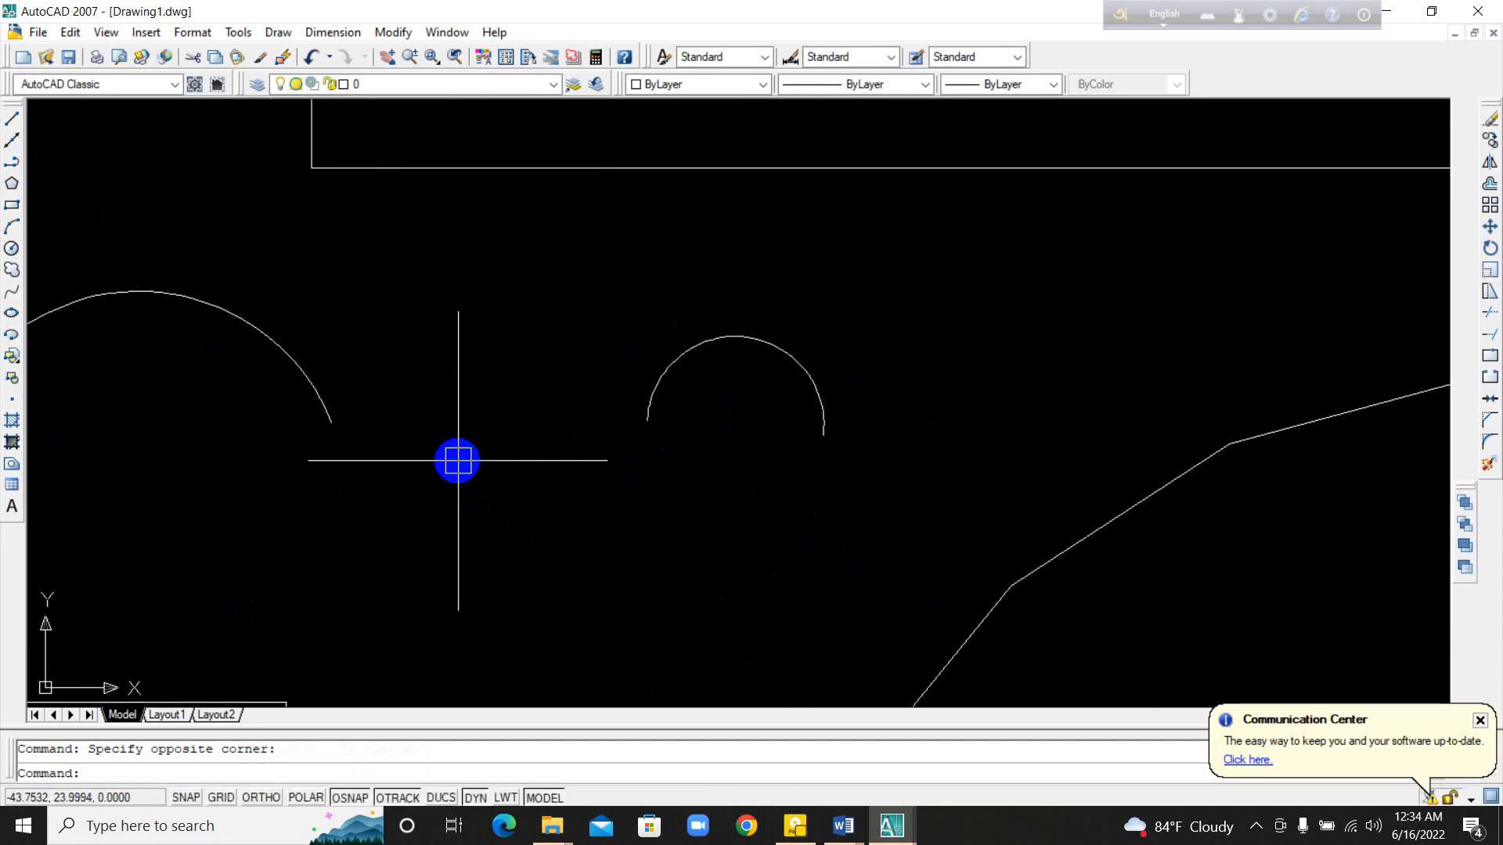
middle_click_drag(720, 482, 705, 481)
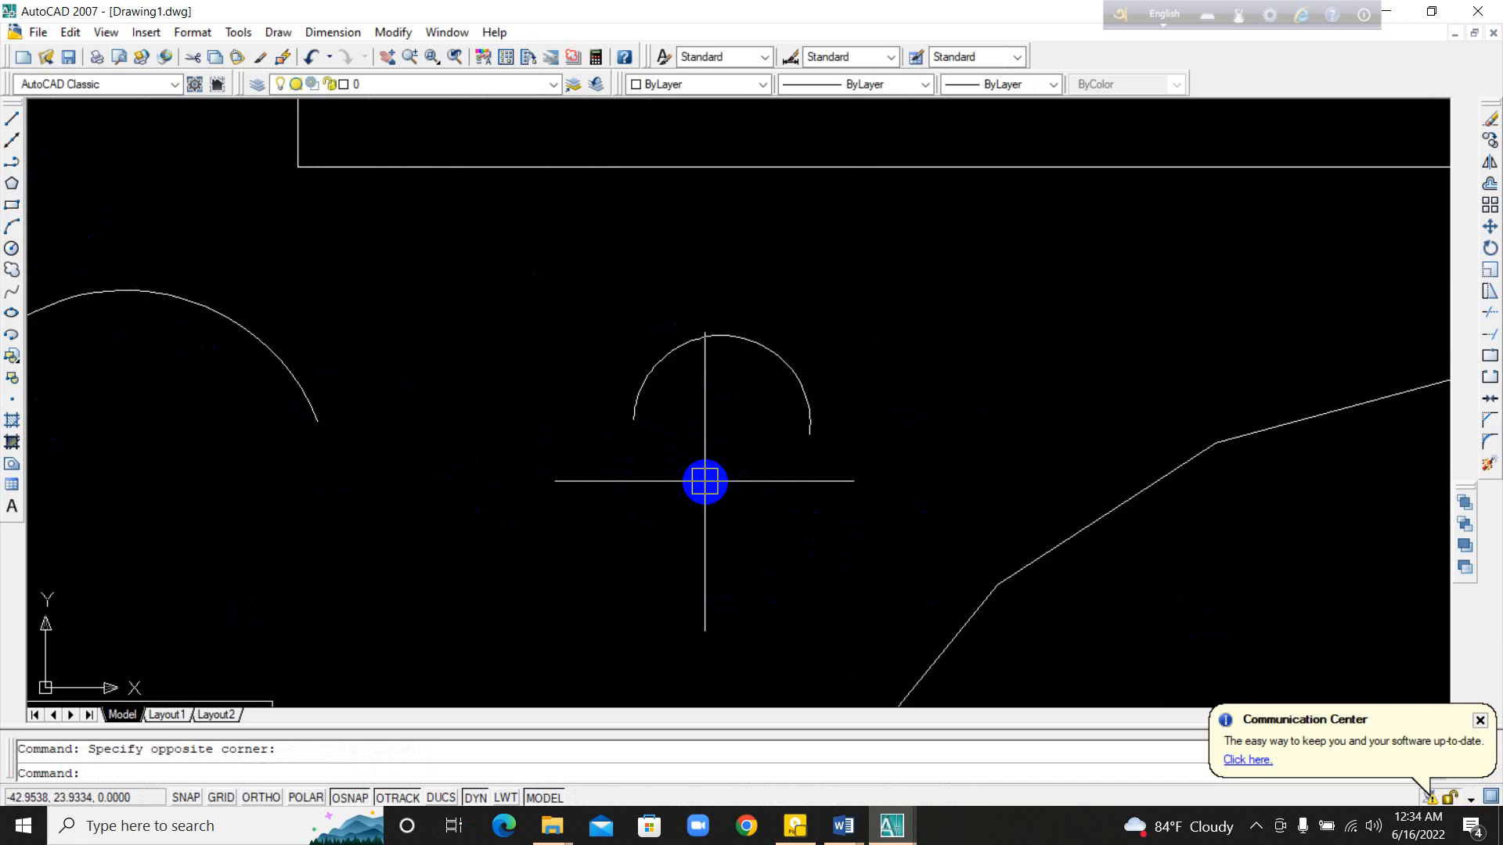
type("a")
key("Return")
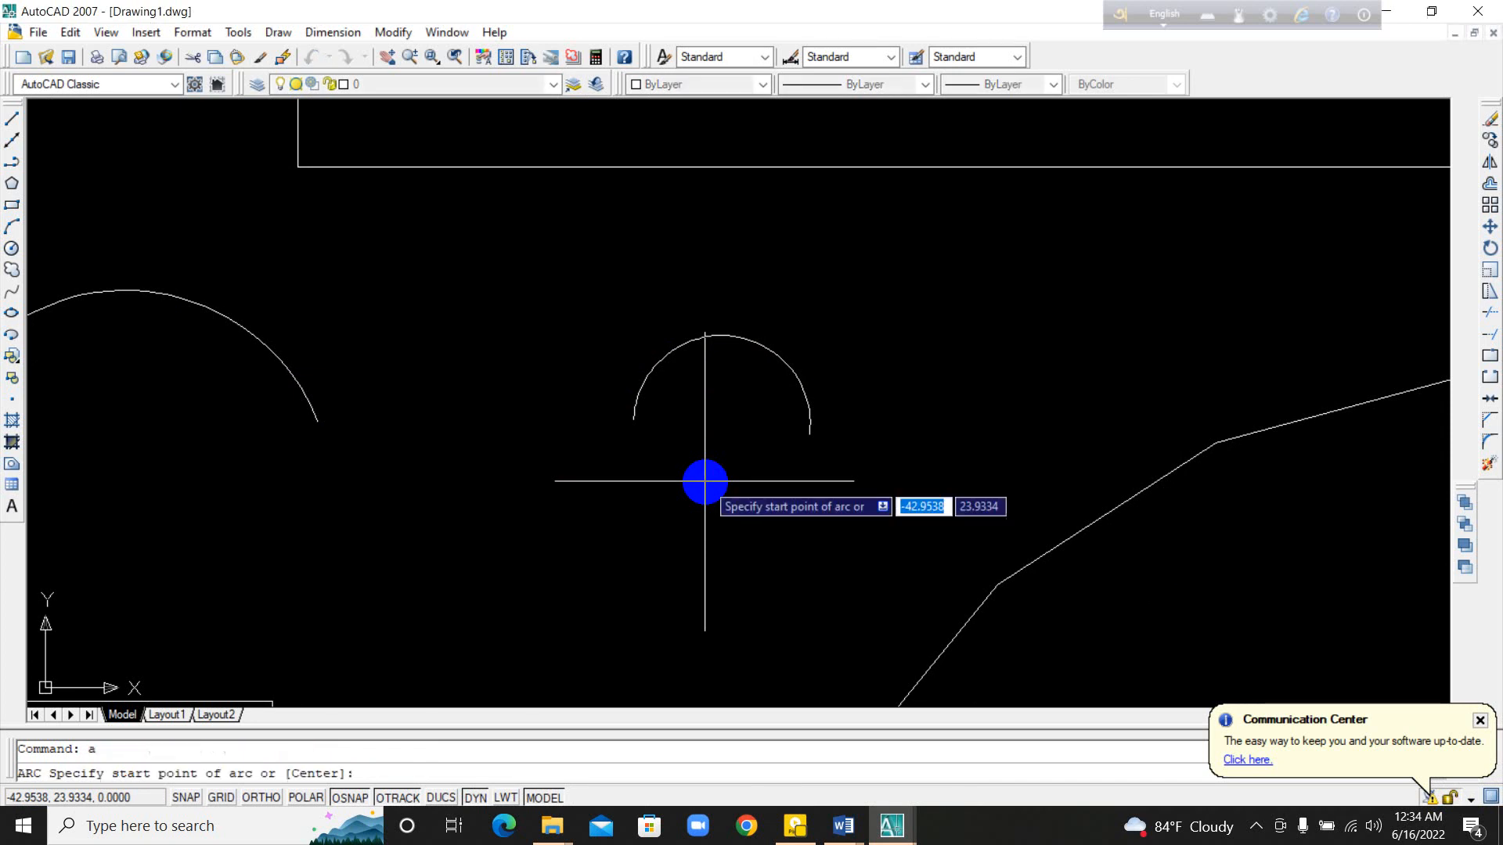
left_click(480, 564)
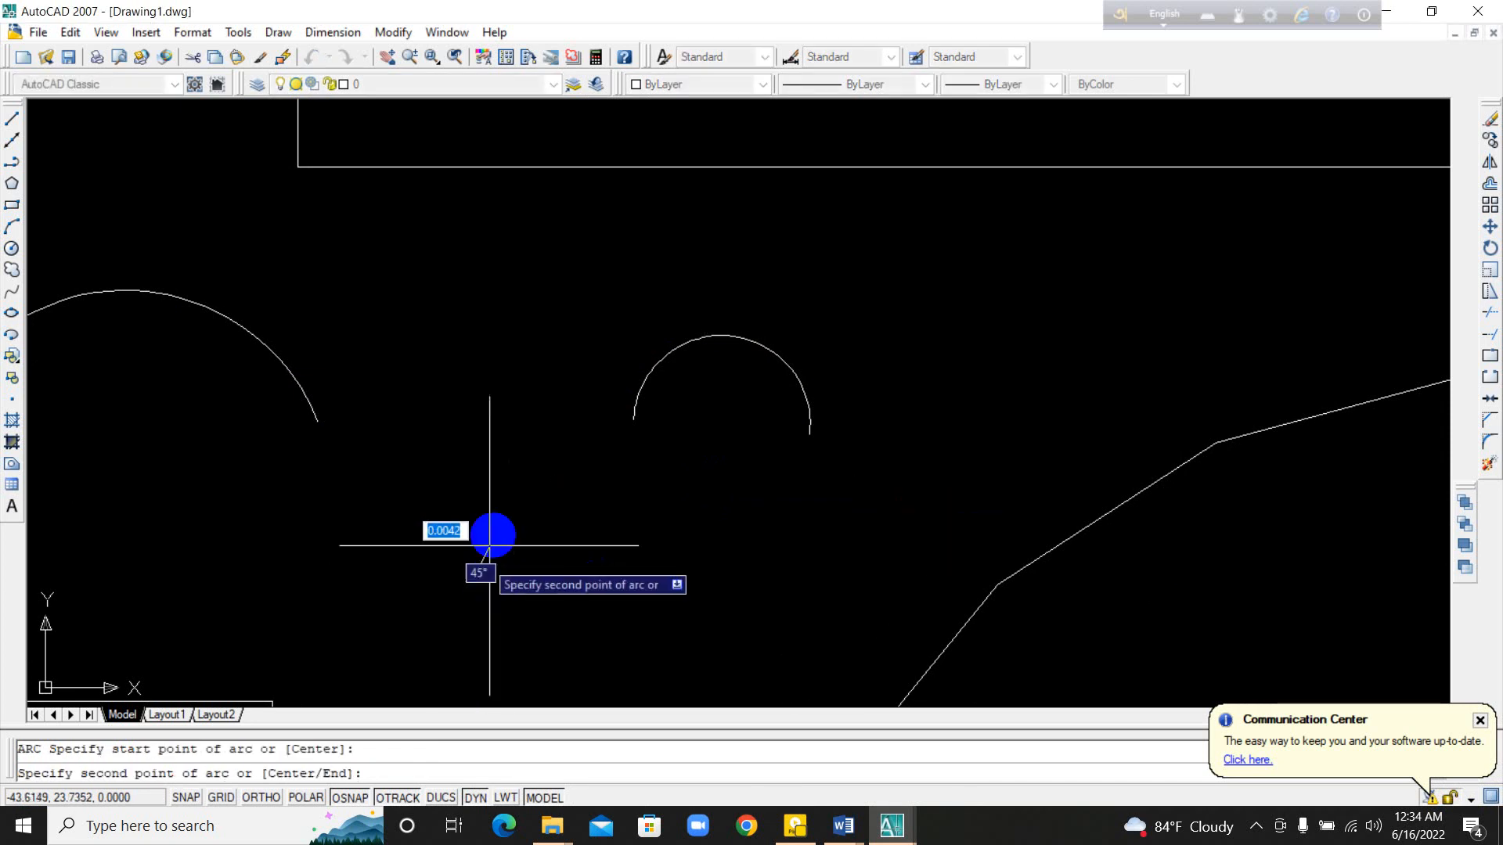
left_click(536, 442)
left_click(697, 627)
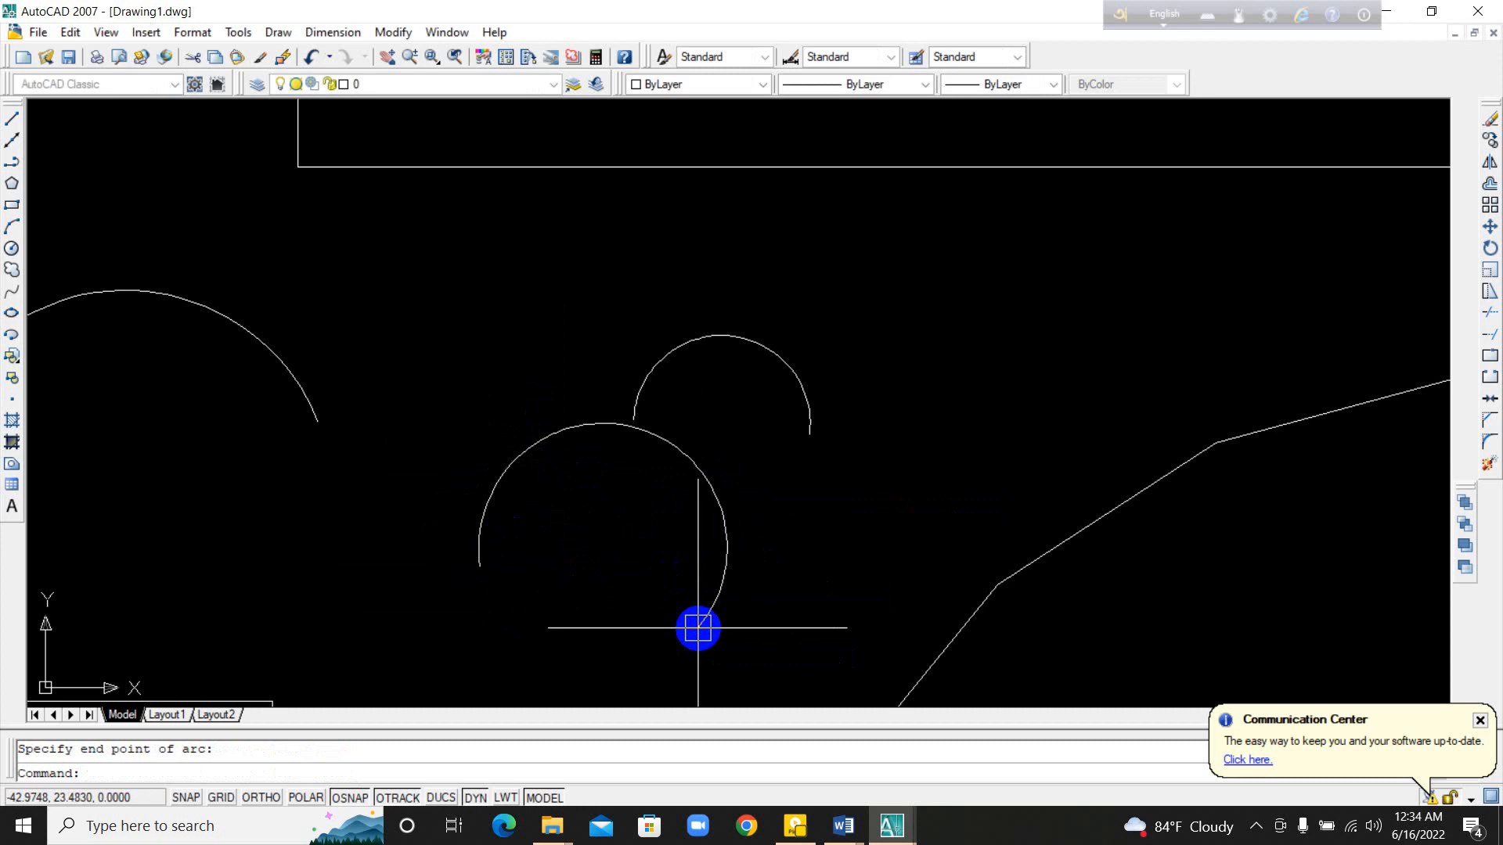
middle_click_drag(855, 570, 504, 520)
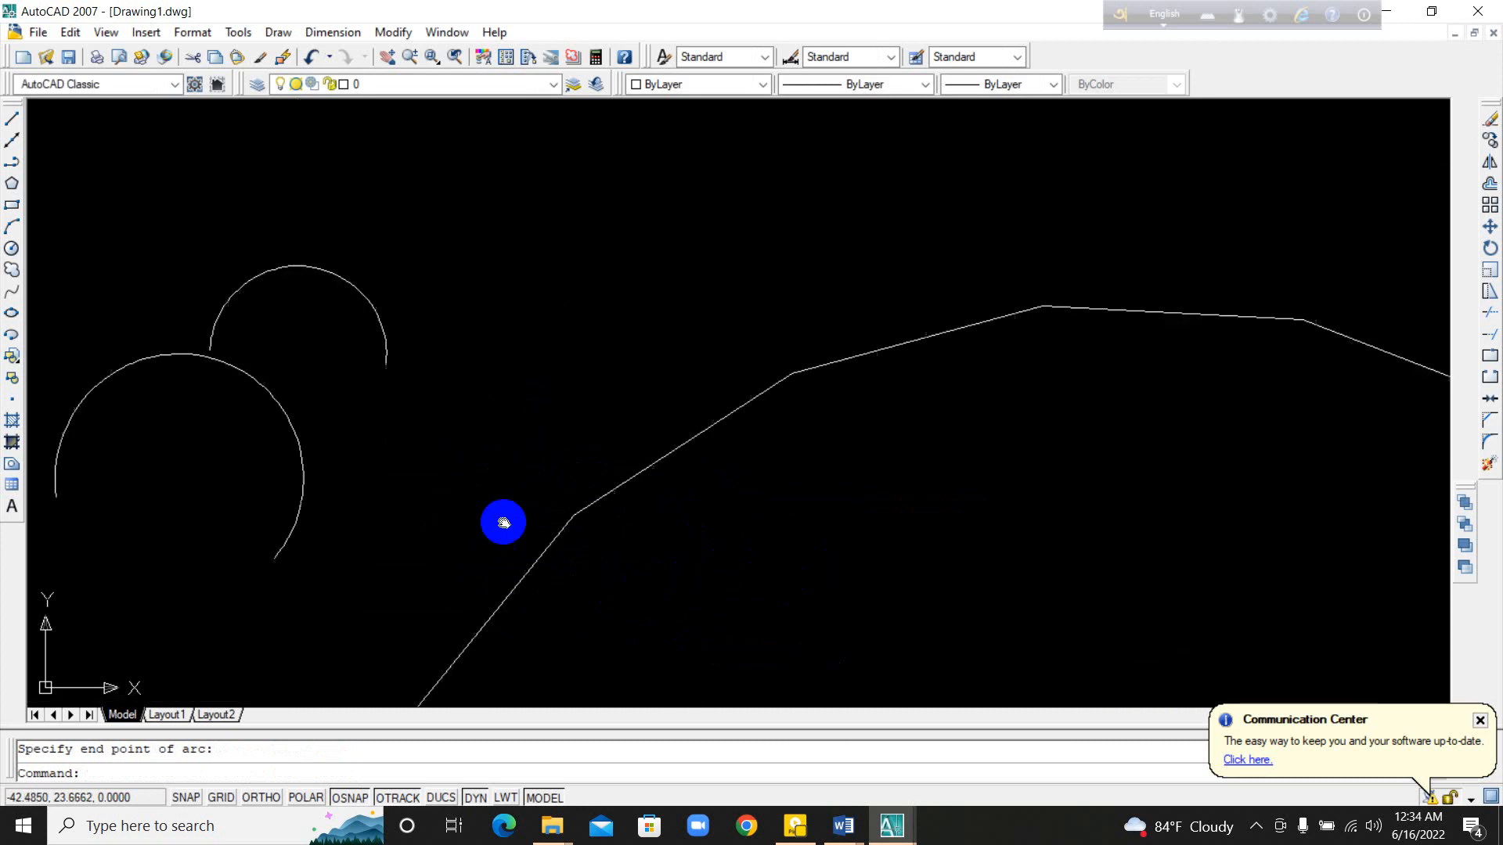
Step: Draw a nearly full-circle three-point arc inside the upper part of the many-sided polygon beside the small arcs
mouse_move(980, 618)
middle_mouse_down()
mouse_move(812, 378)
mouse_move(665, 386)
middle_mouse_up()
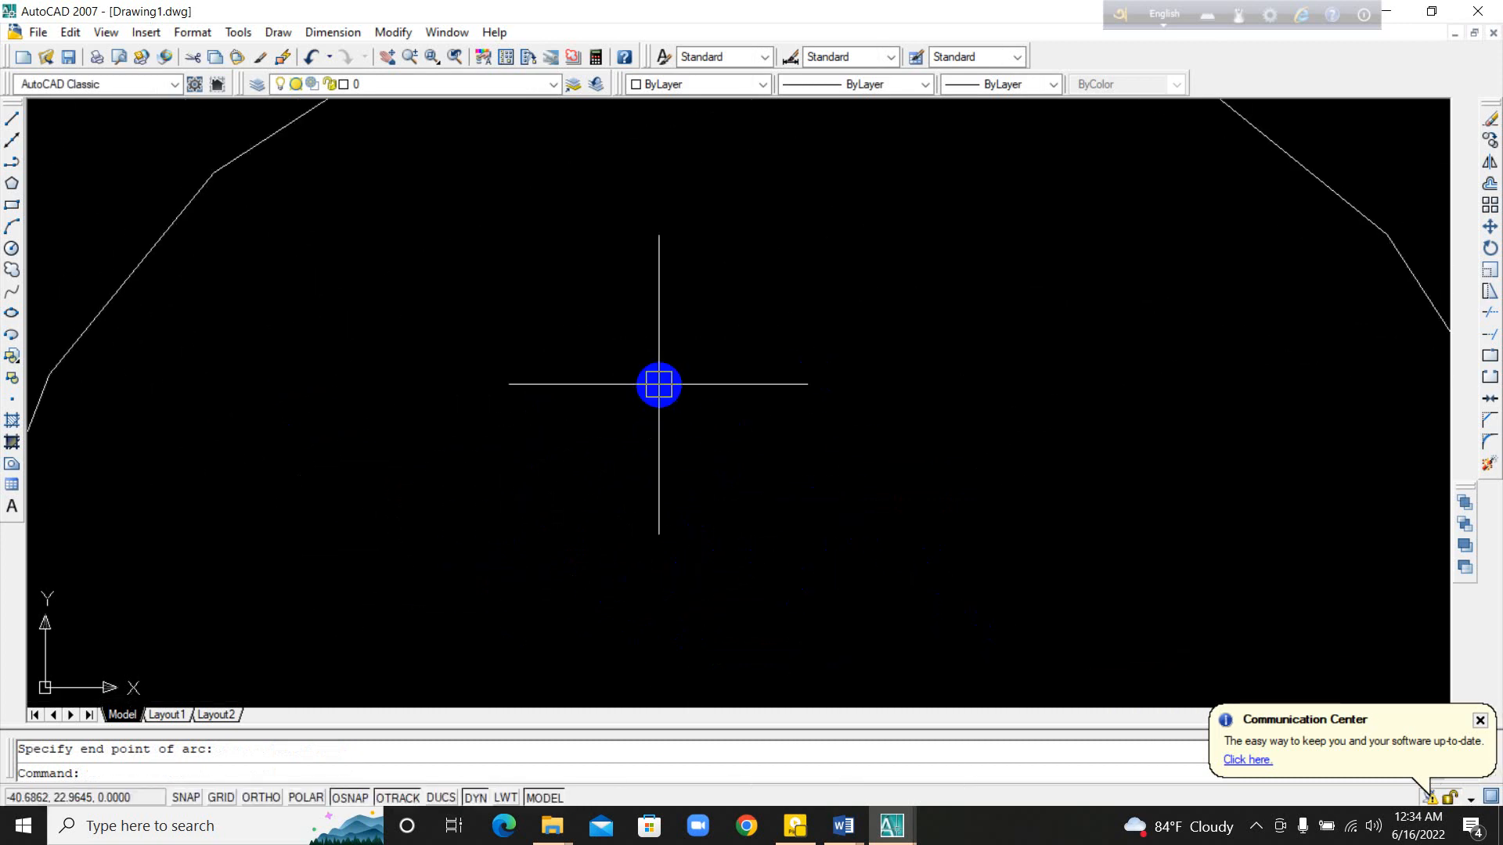
type("a")
key("Return")
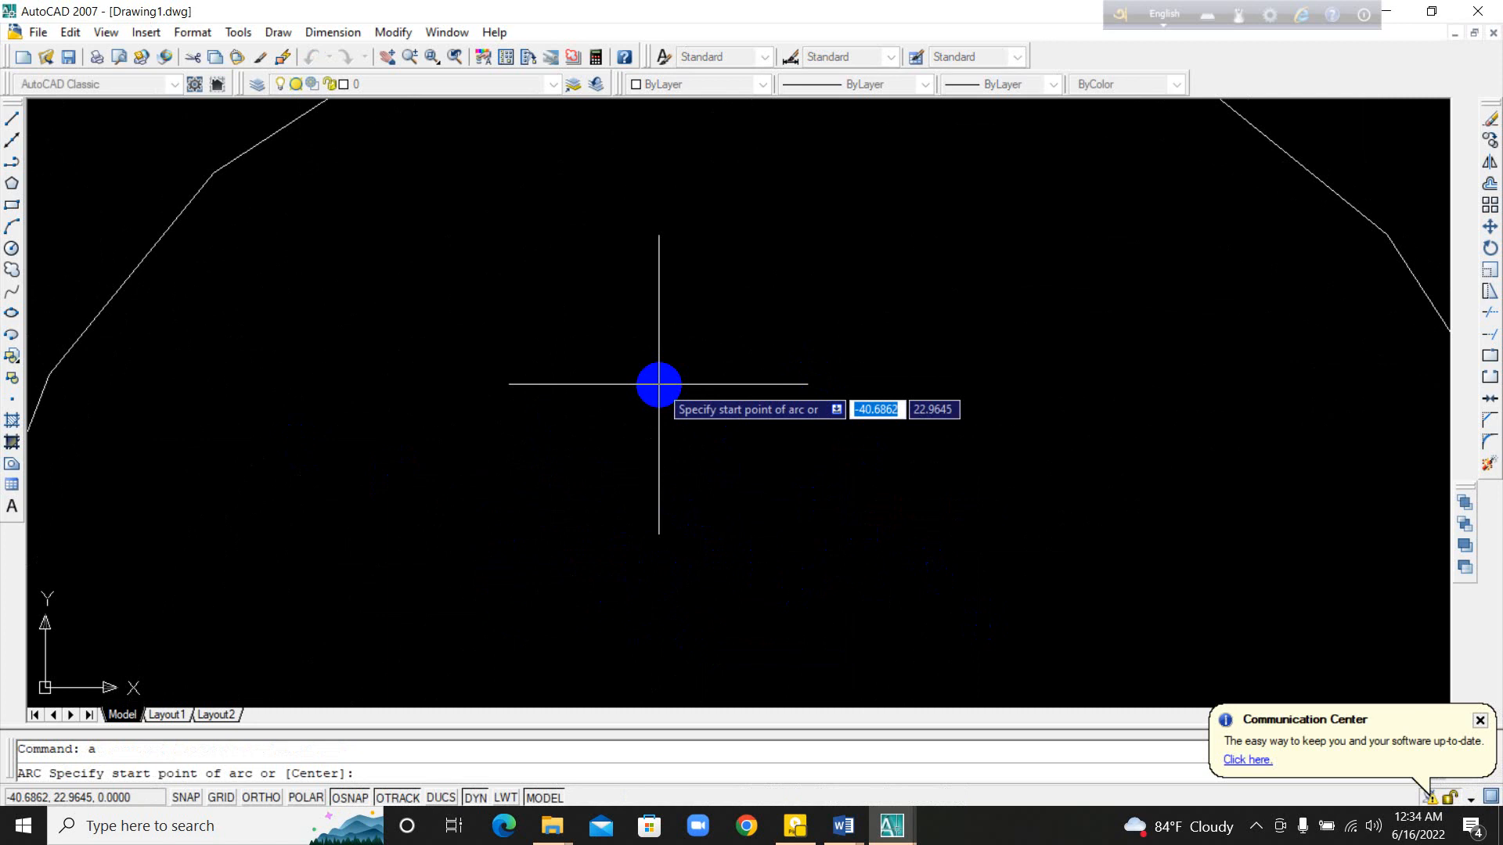
left_click(659, 384)
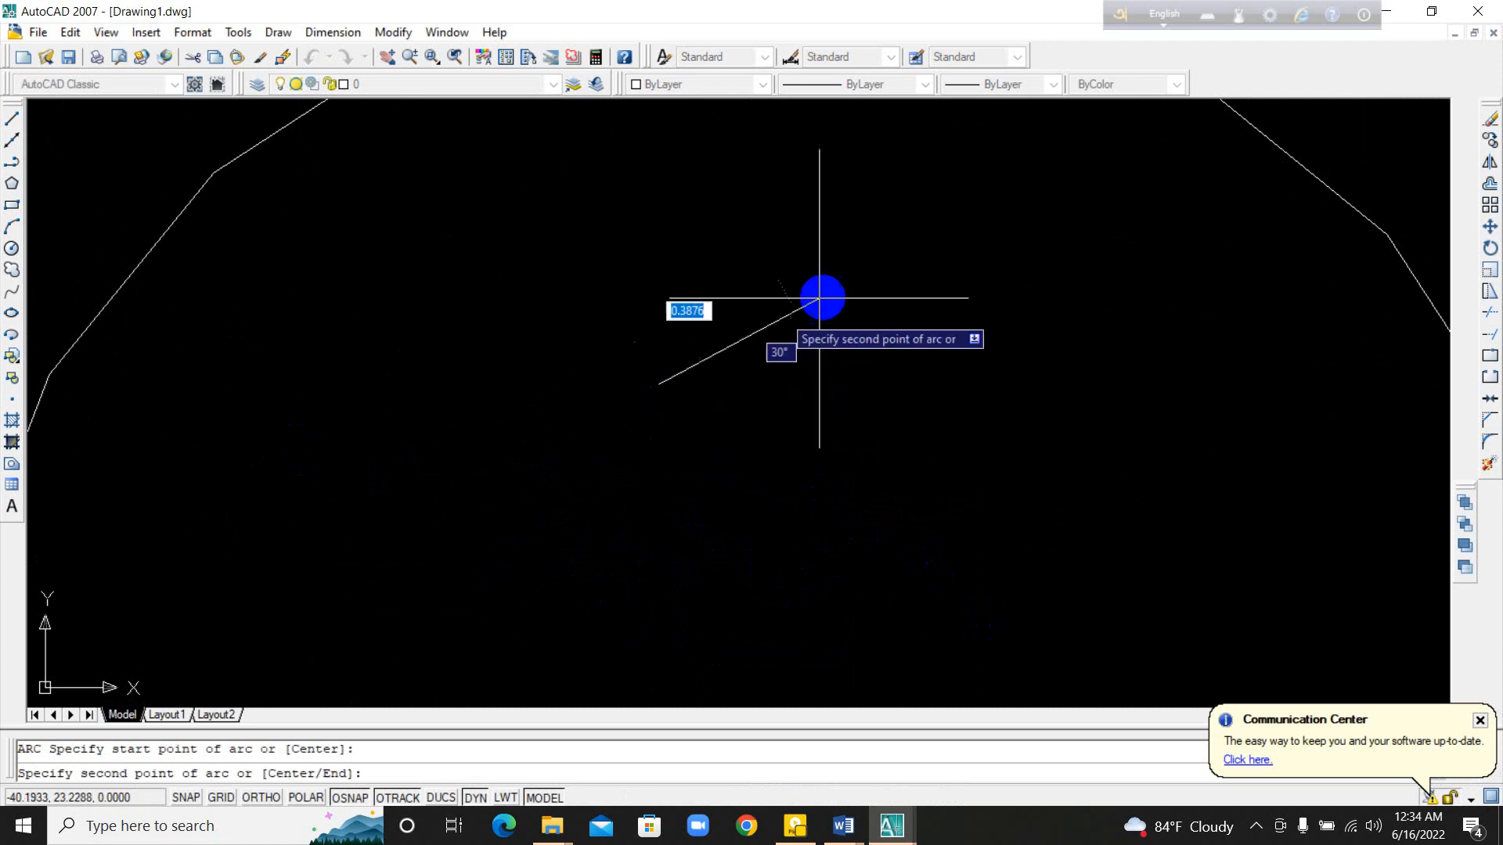
left_click(958, 312)
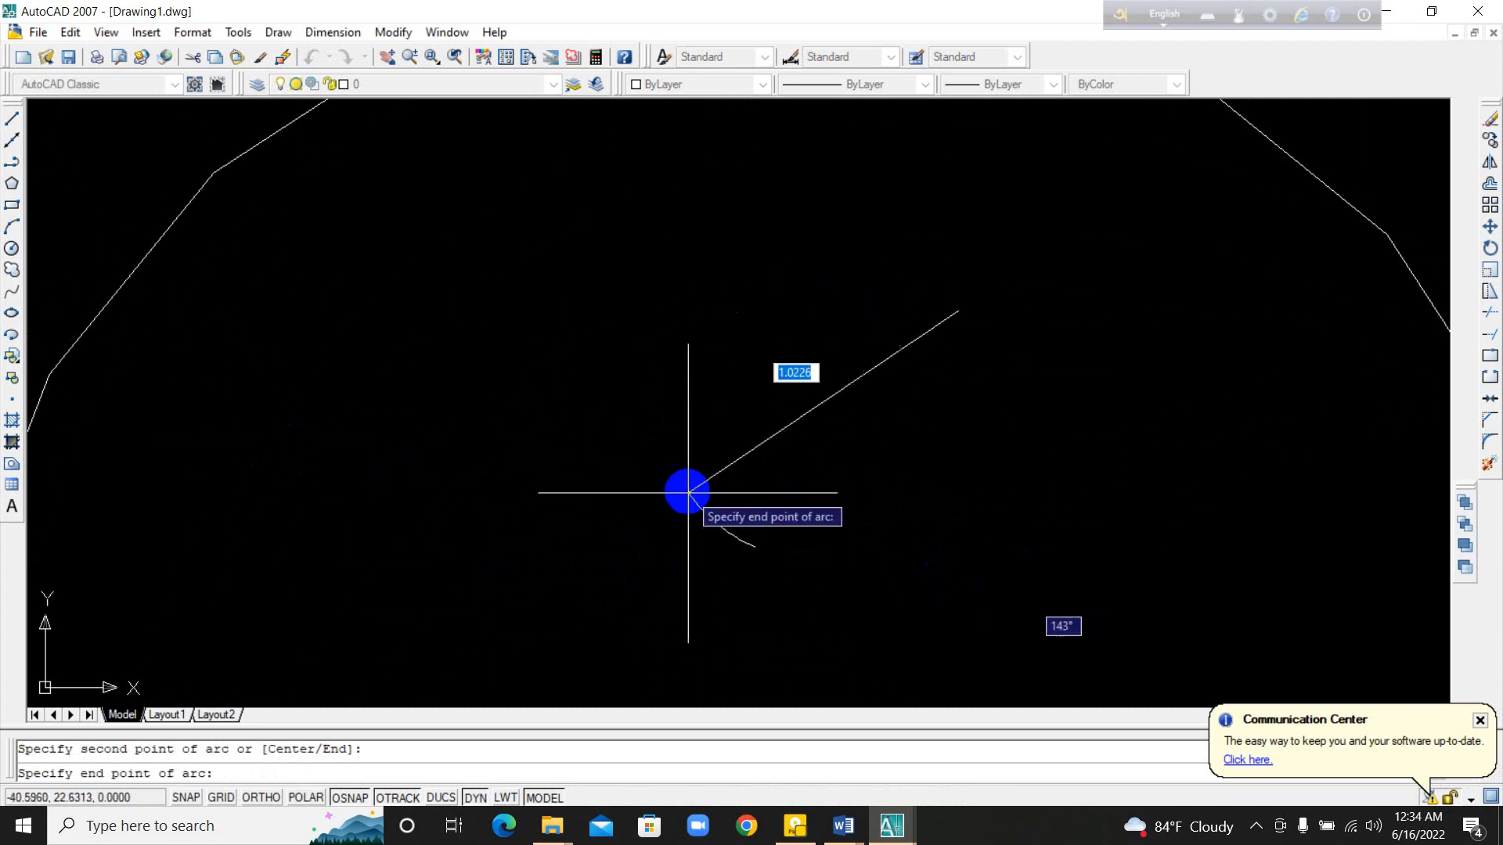
left_click(680, 442)
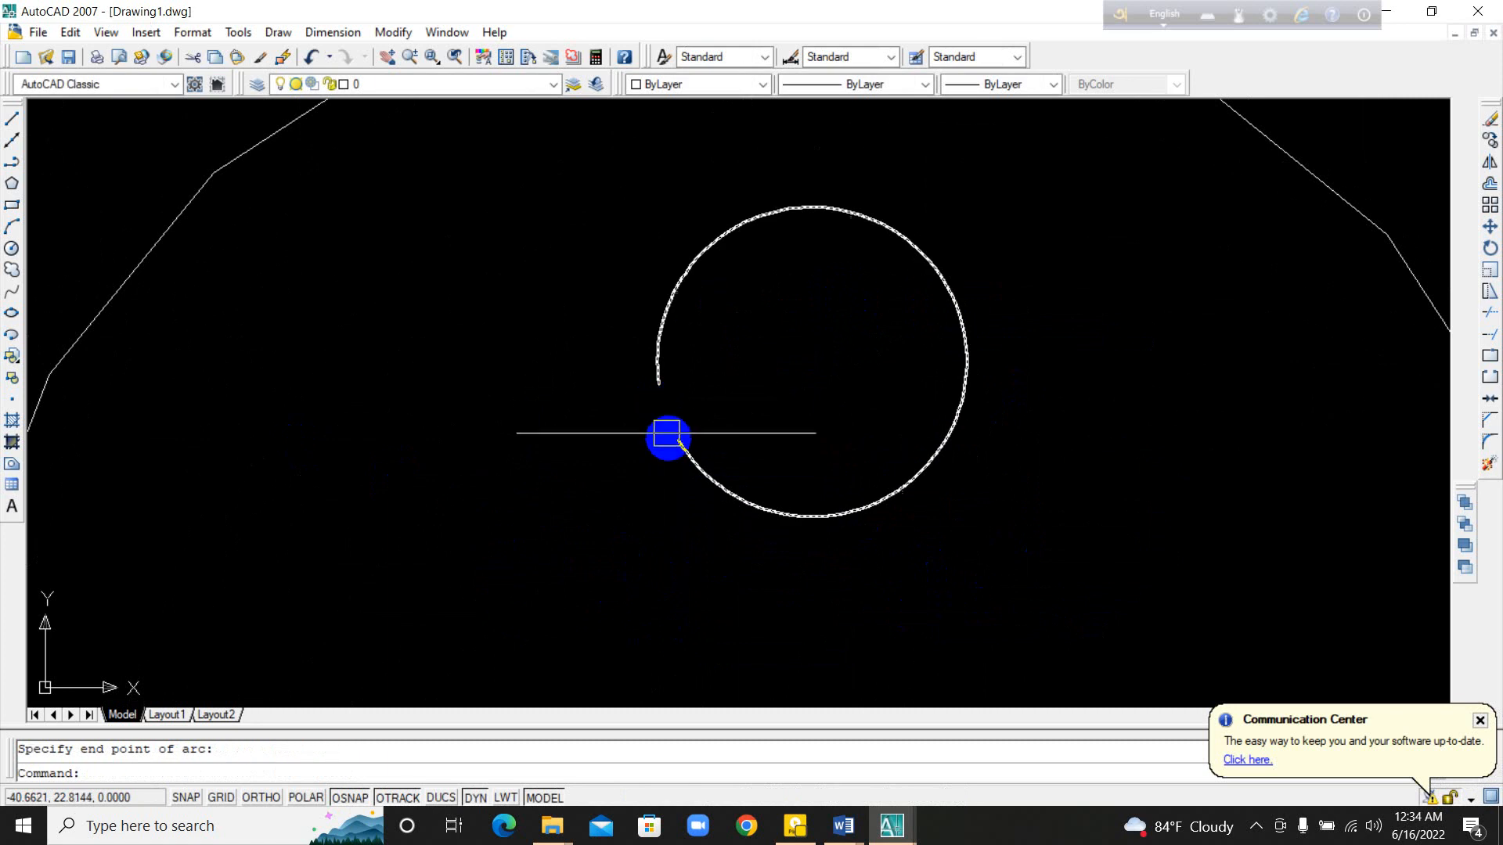
Step: Stretch the new arc's start point close to its end point, leaving only a tiny gap in the circle
left_click(671, 405)
scroll(671, 406, "up", 5)
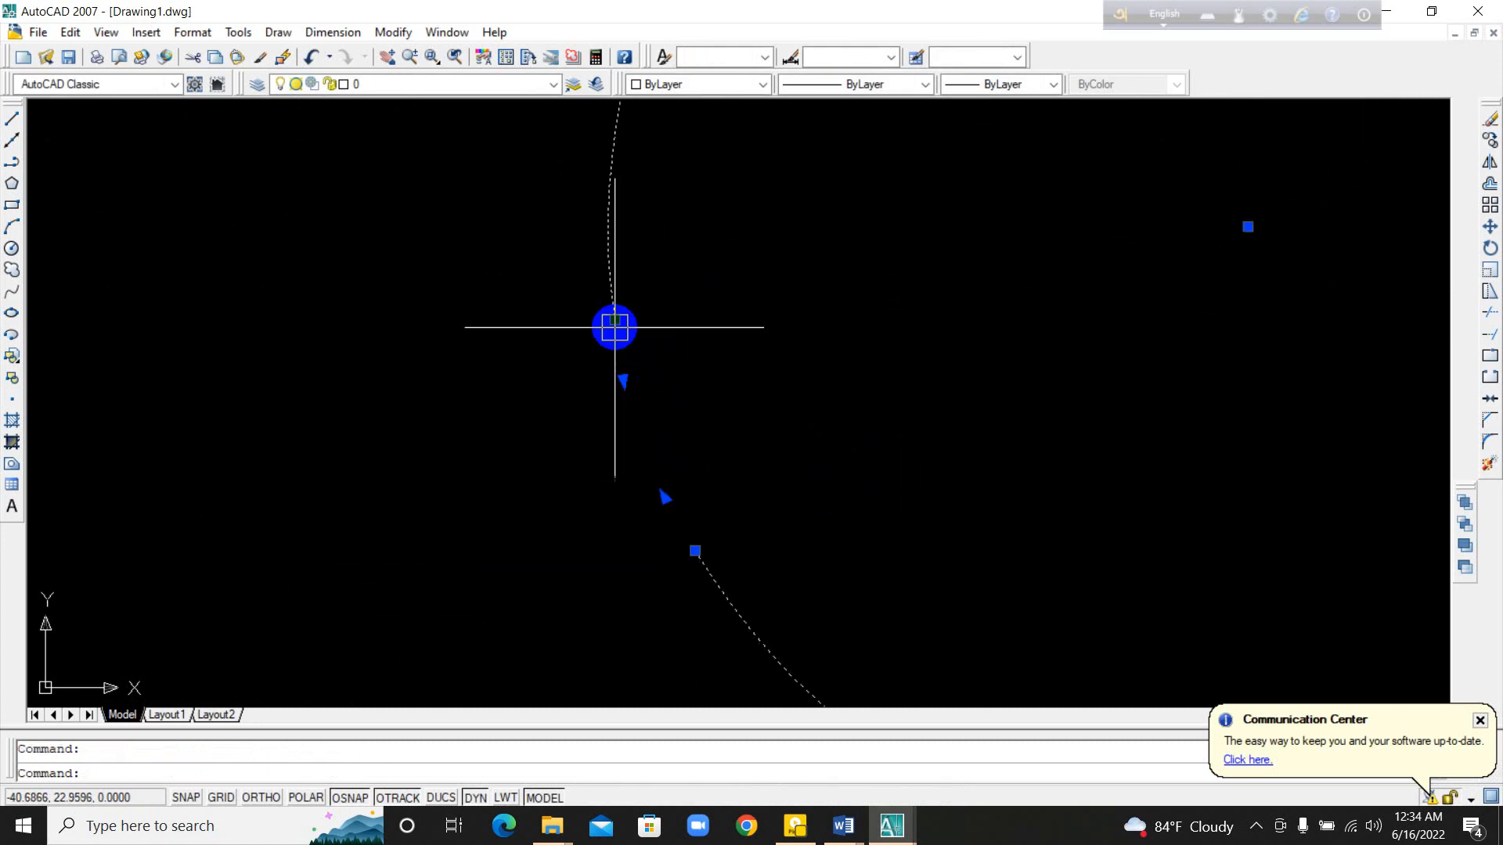
left_click(615, 327)
left_click(670, 520)
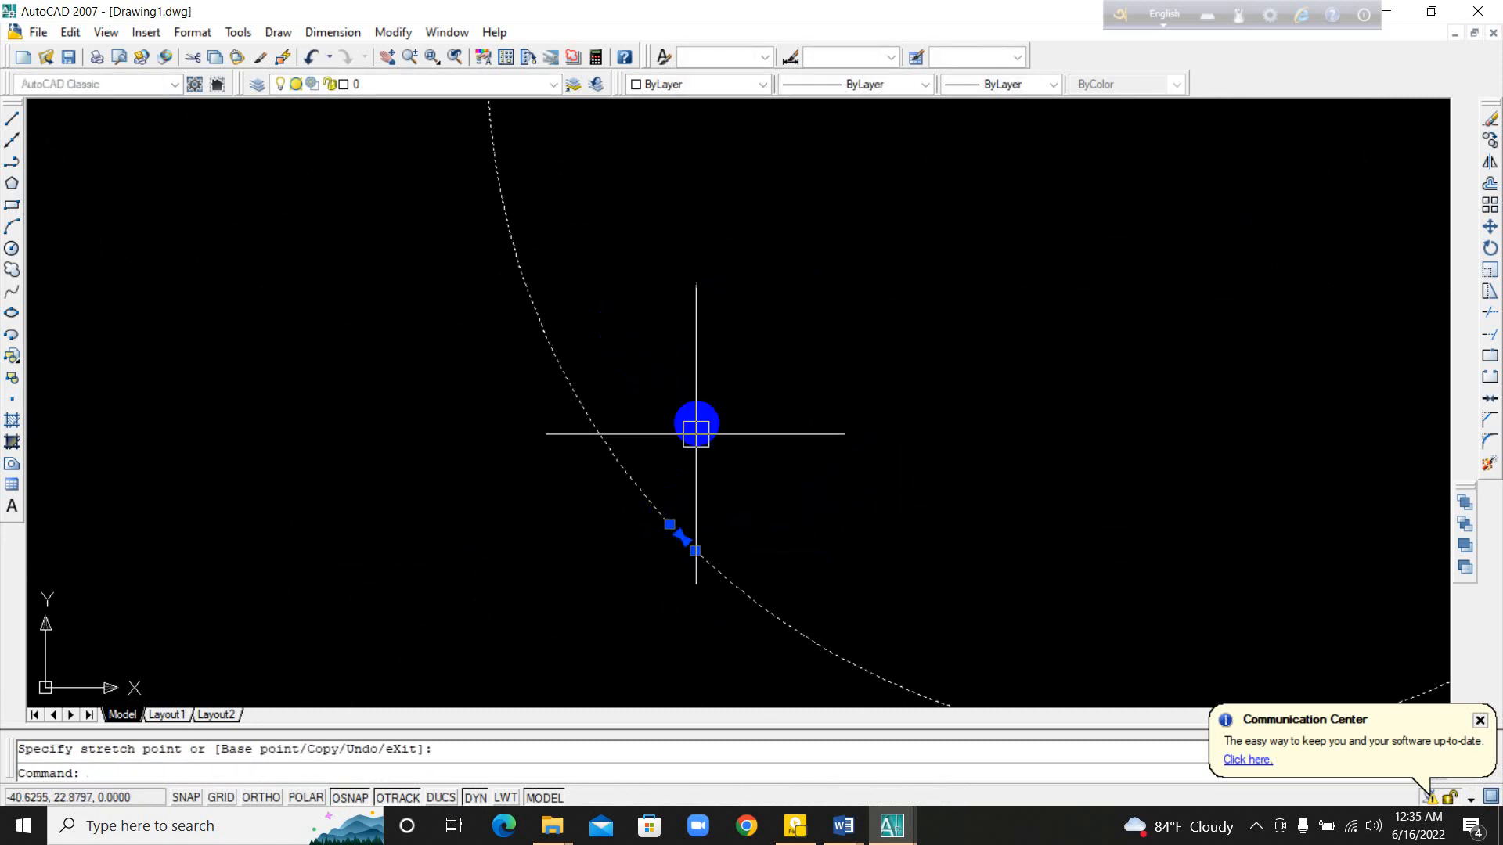
scroll(695, 434, "down", 6)
scroll(603, 389, "up", 10)
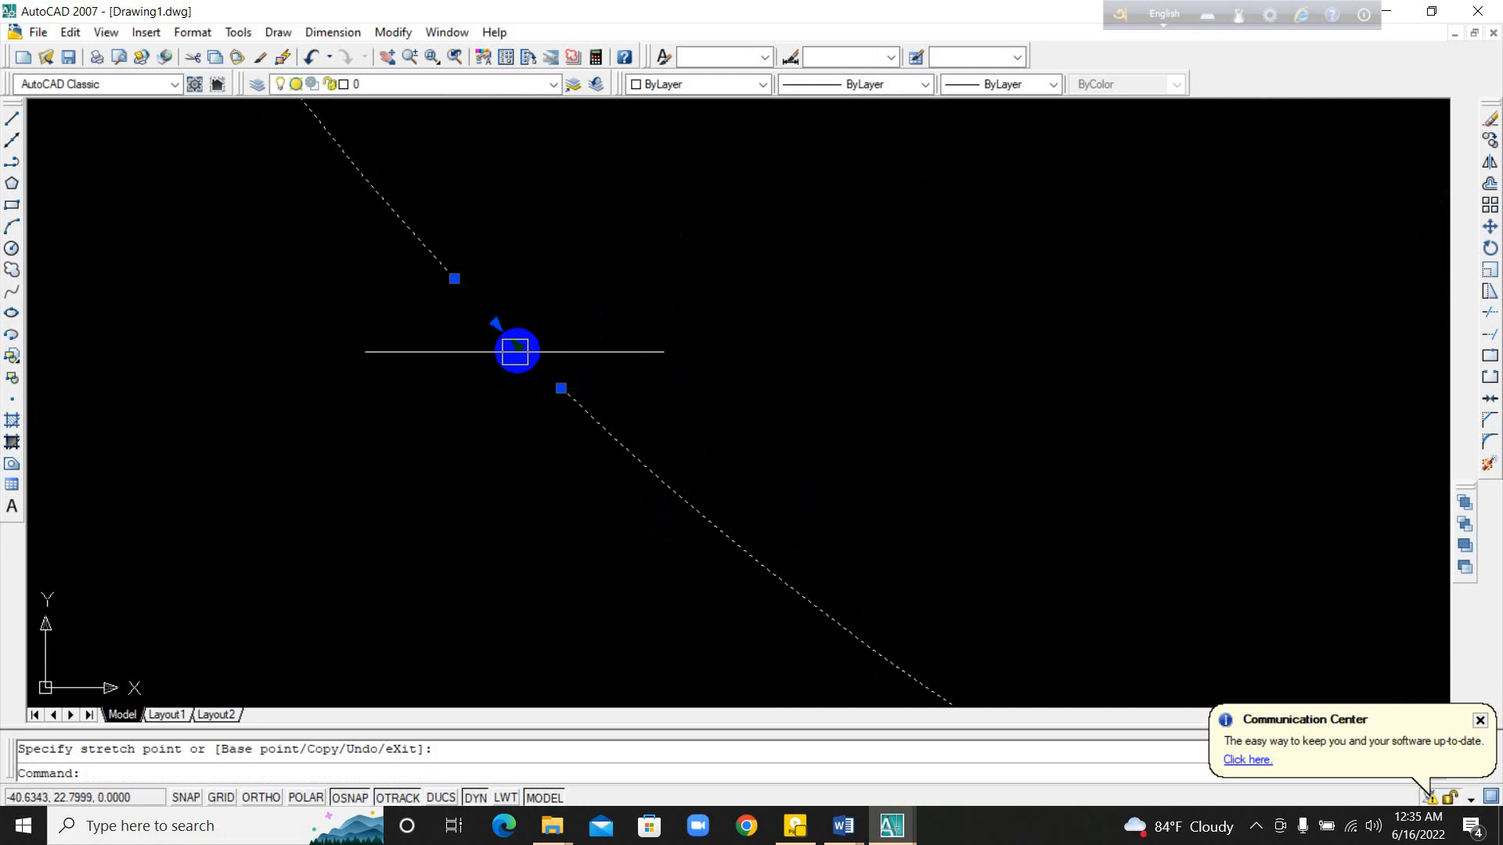
scroll(676, 532, "down", 12)
Step: Draw a circle with a radius of about 0.76 in the empty space between the two many-sided polygons
middle_click_drag(832, 550, 722, 391)
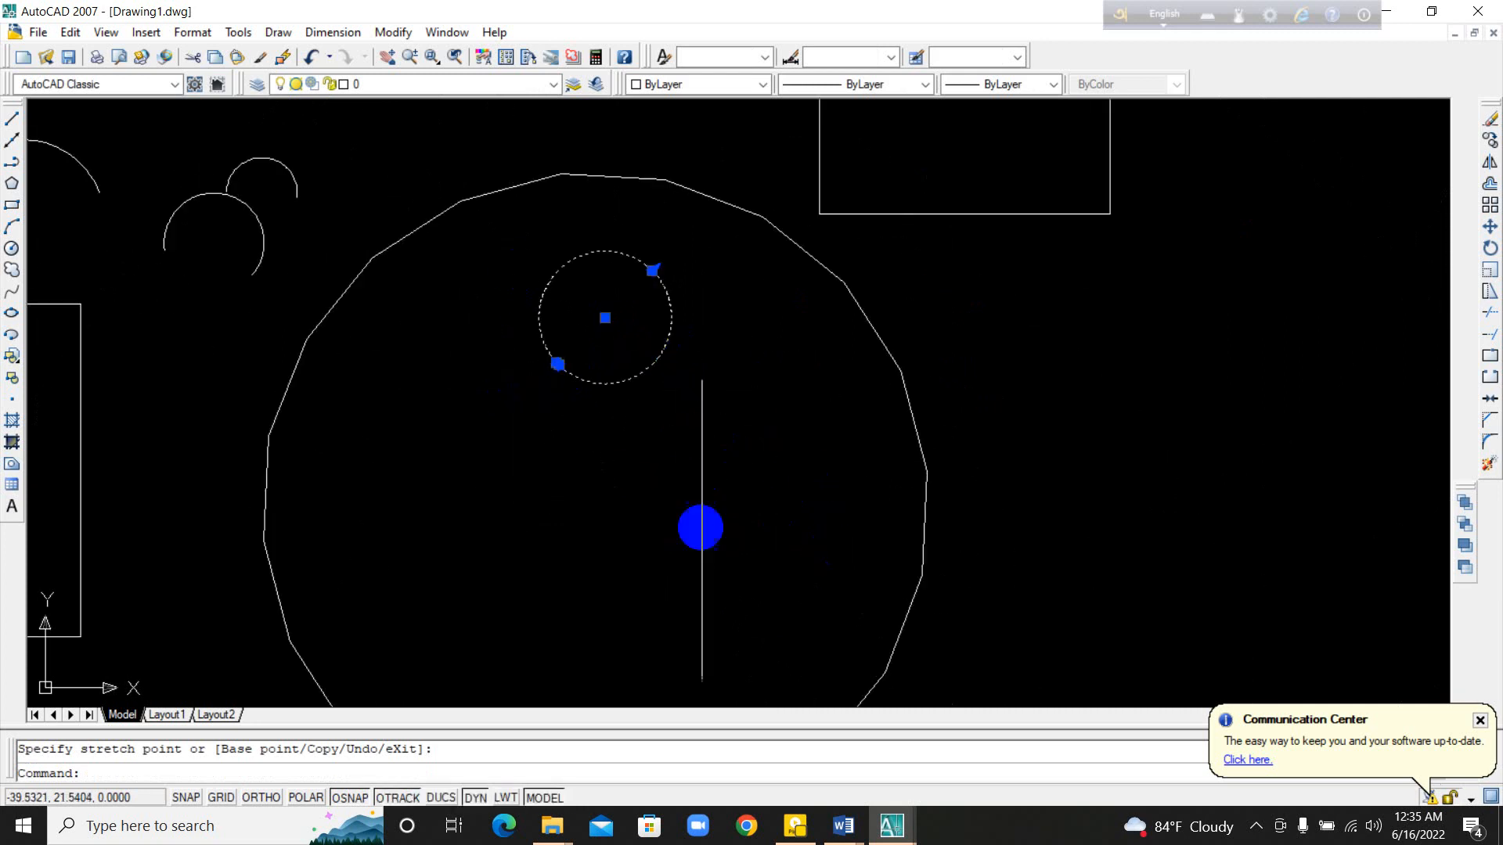
middle_click_drag(701, 528, 615, 459)
middle_click_drag(1291, 608, 631, 416)
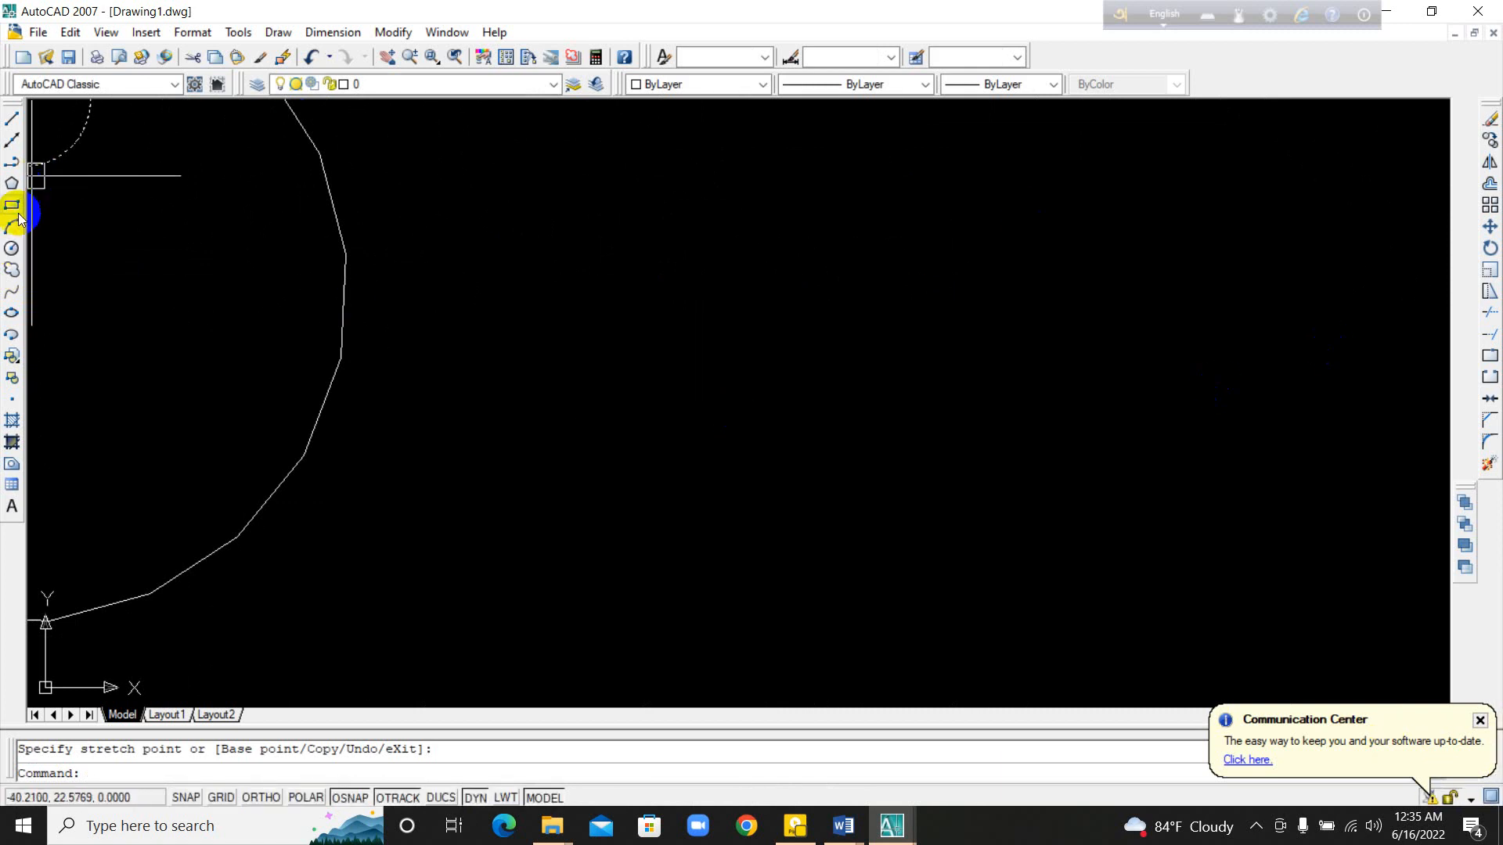
left_click(12, 251)
middle_click_drag(885, 409, 362, 389)
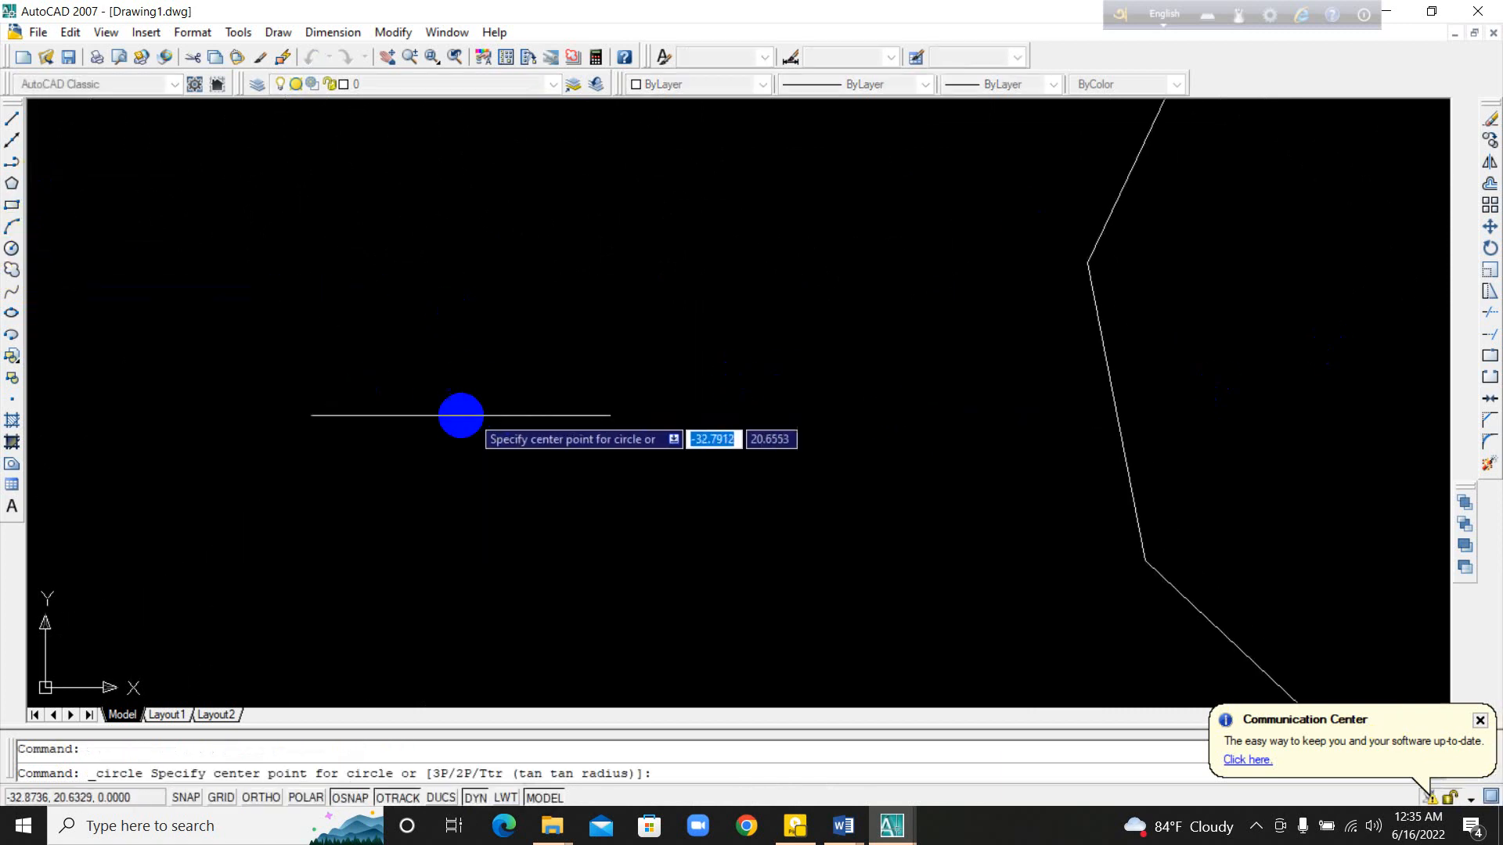
left_click(397, 430)
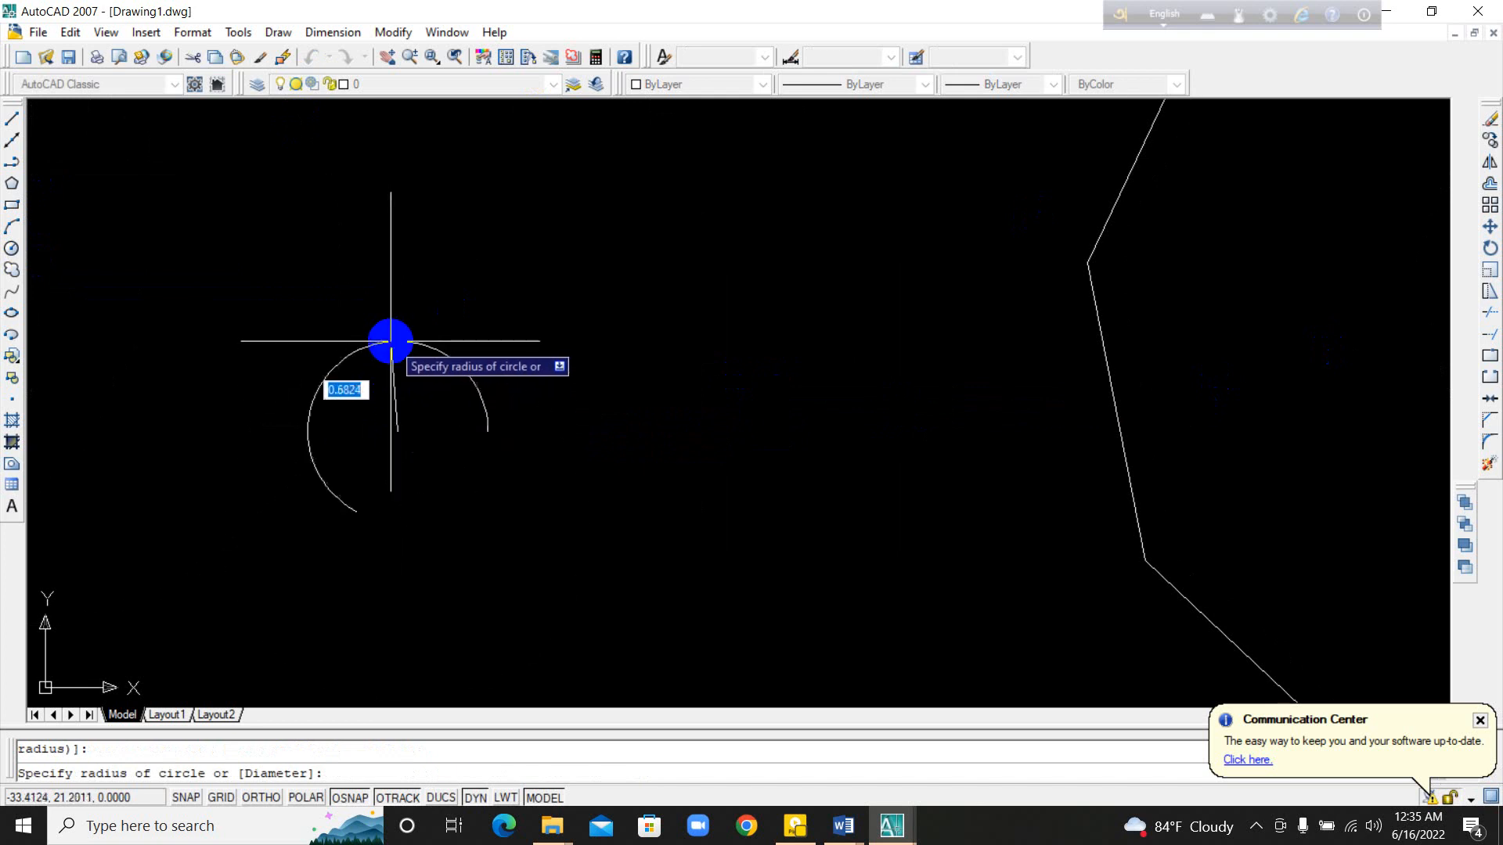
scroll(400, 386, "up", 5)
left_click(410, 322)
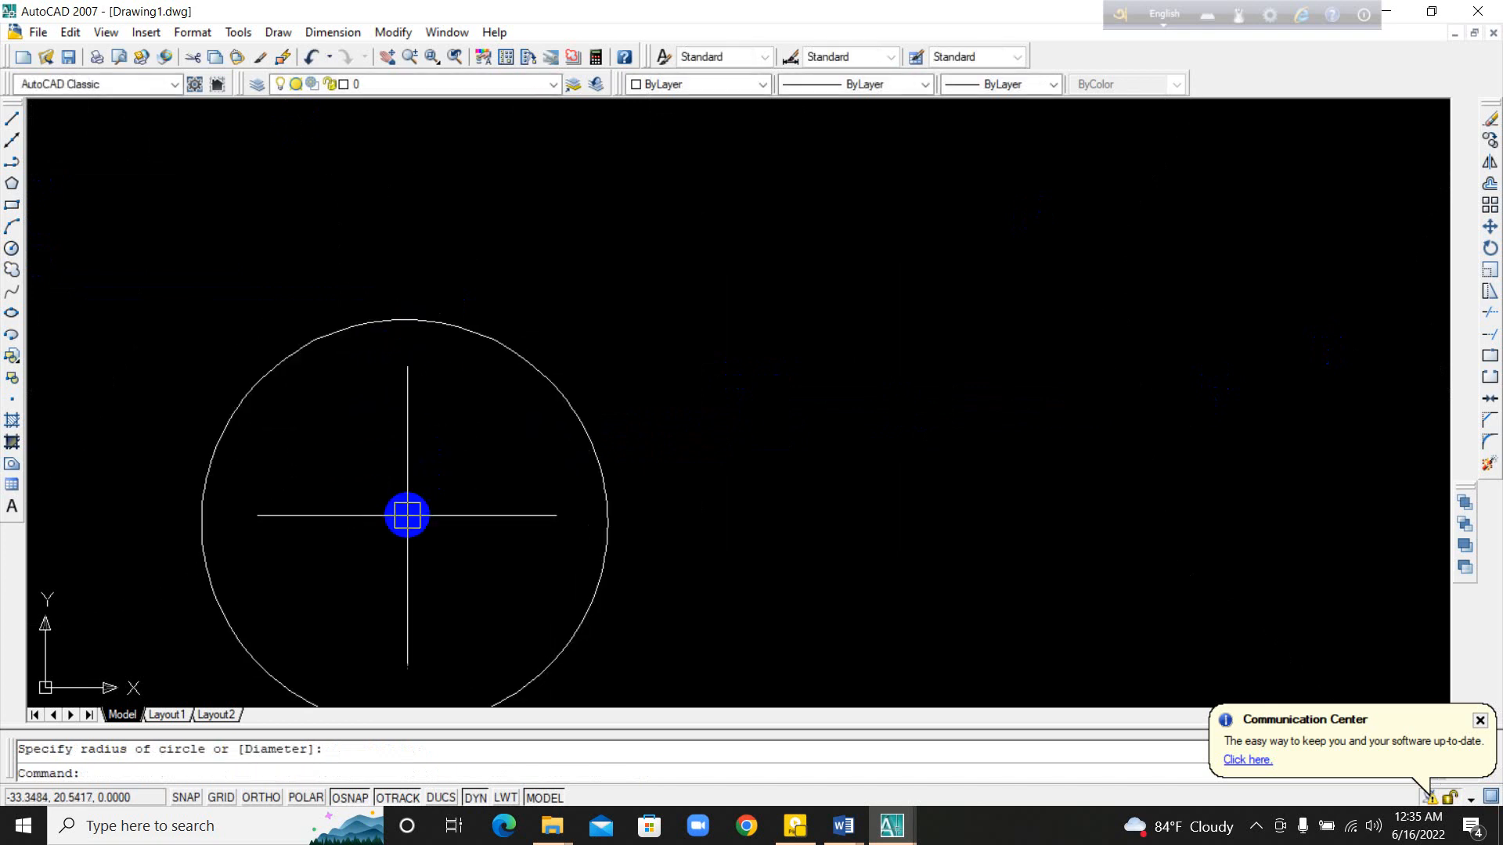
Step: Draw a second, slightly larger circle just right of and a little below the first circle
scroll(420, 322, "down", 3)
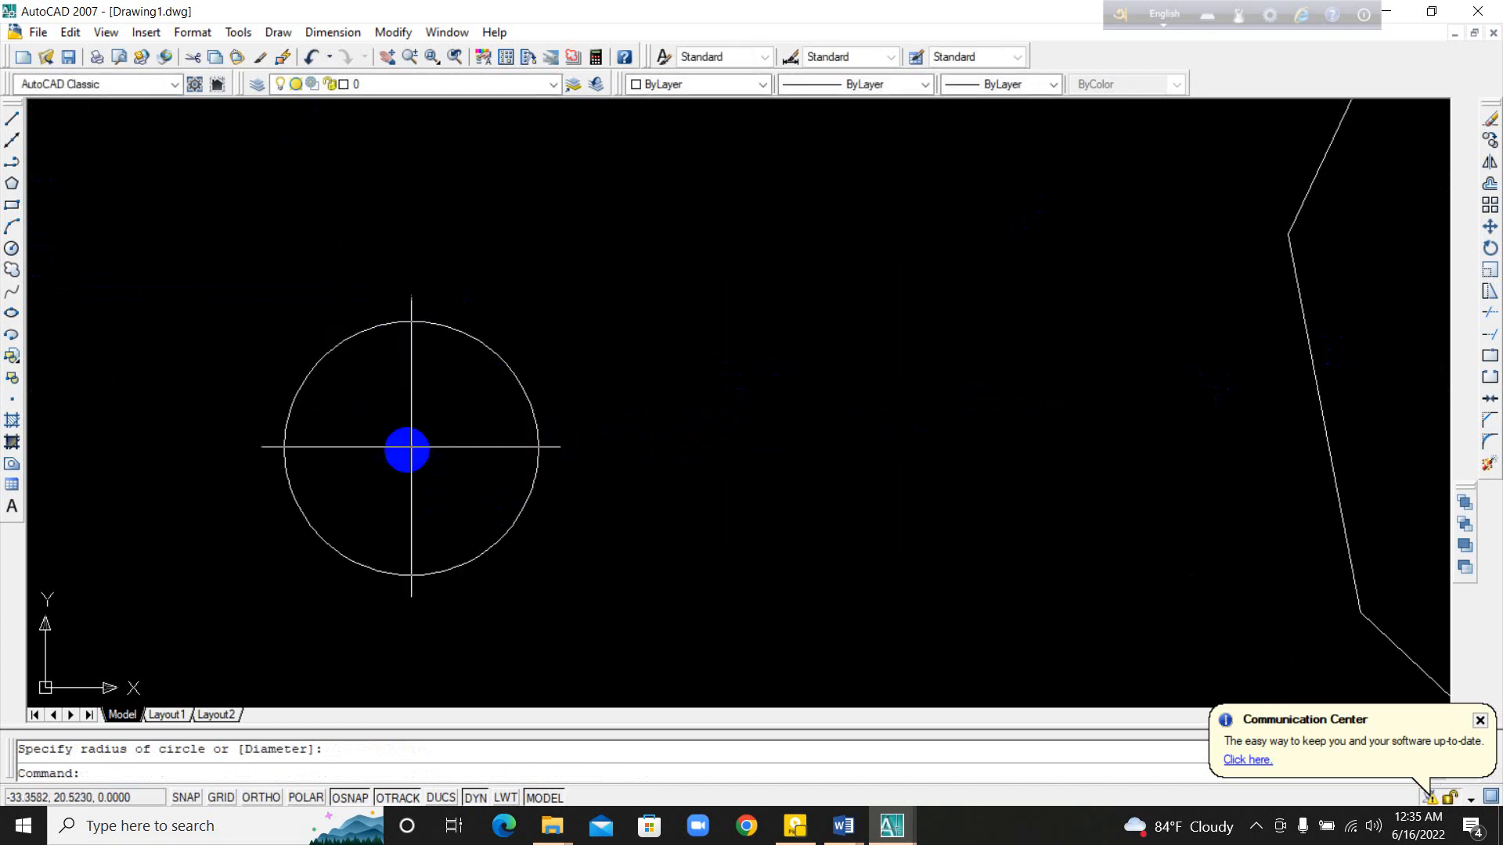
middle_click_drag(659, 547, 659, 467)
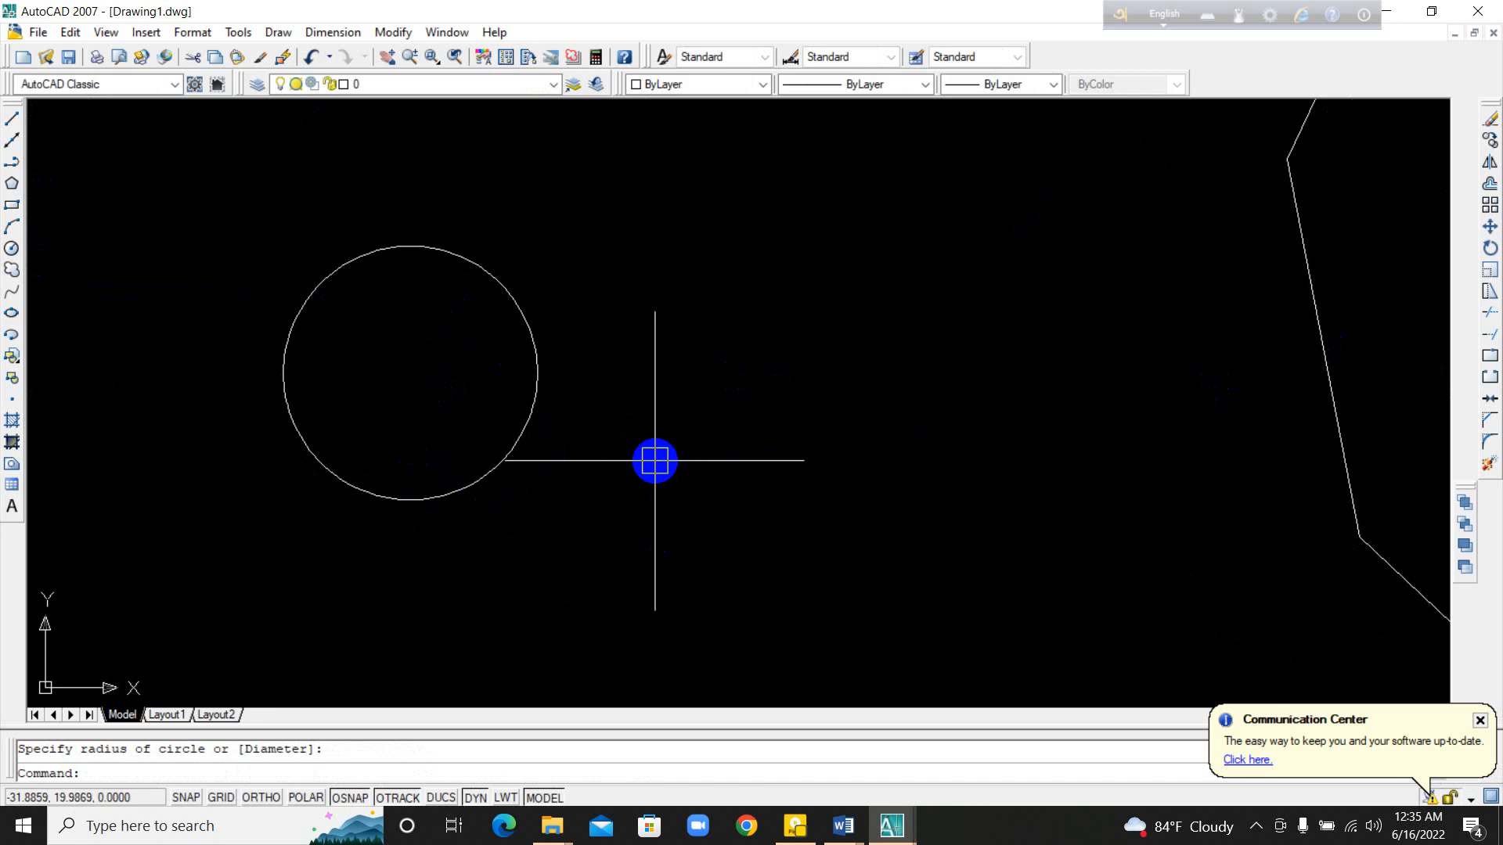
type("c")
key("Return")
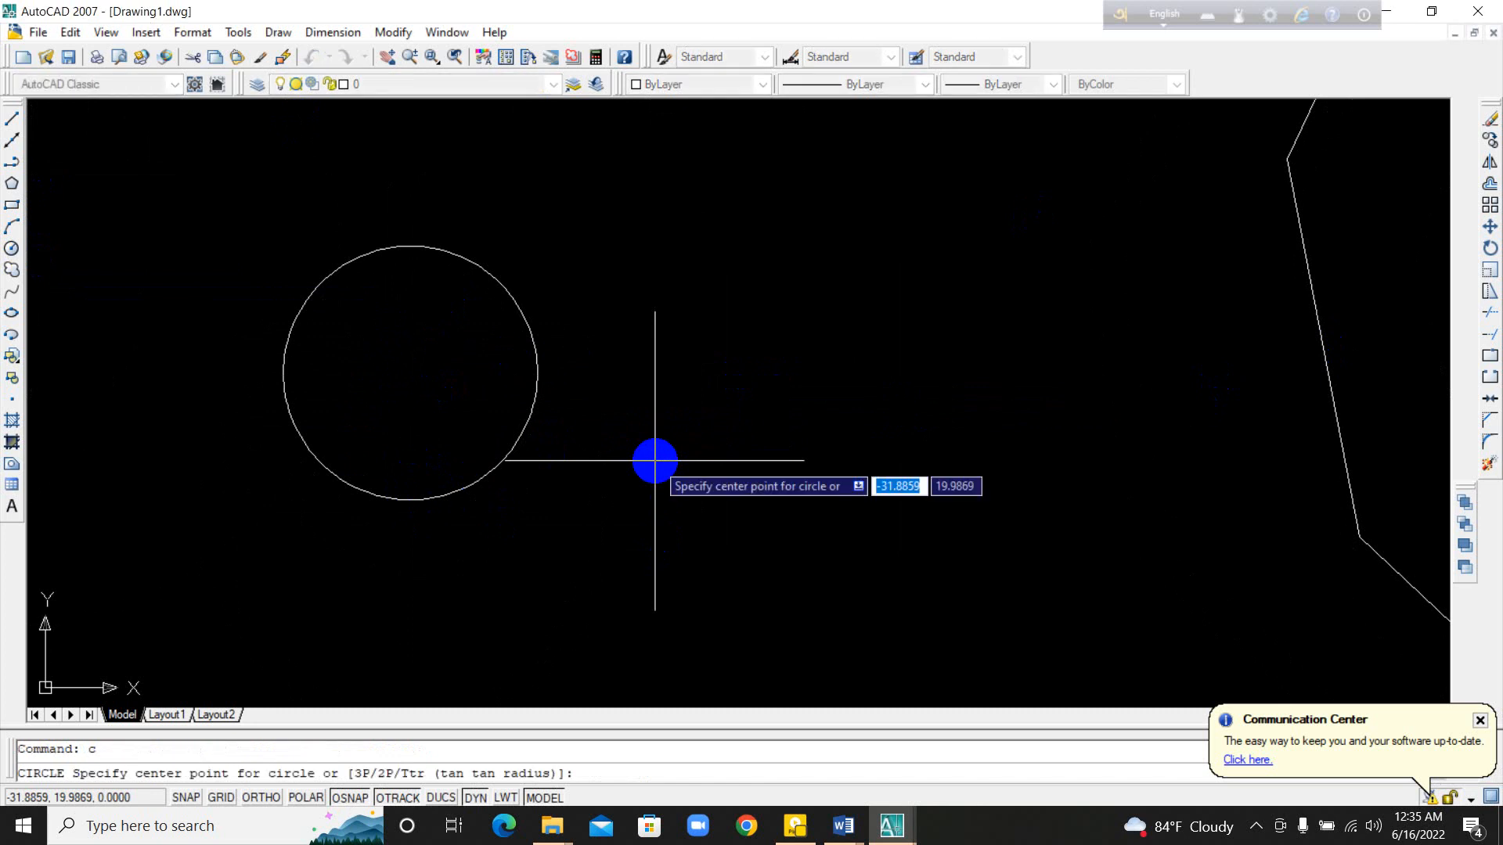
left_click(821, 452)
left_click(831, 313)
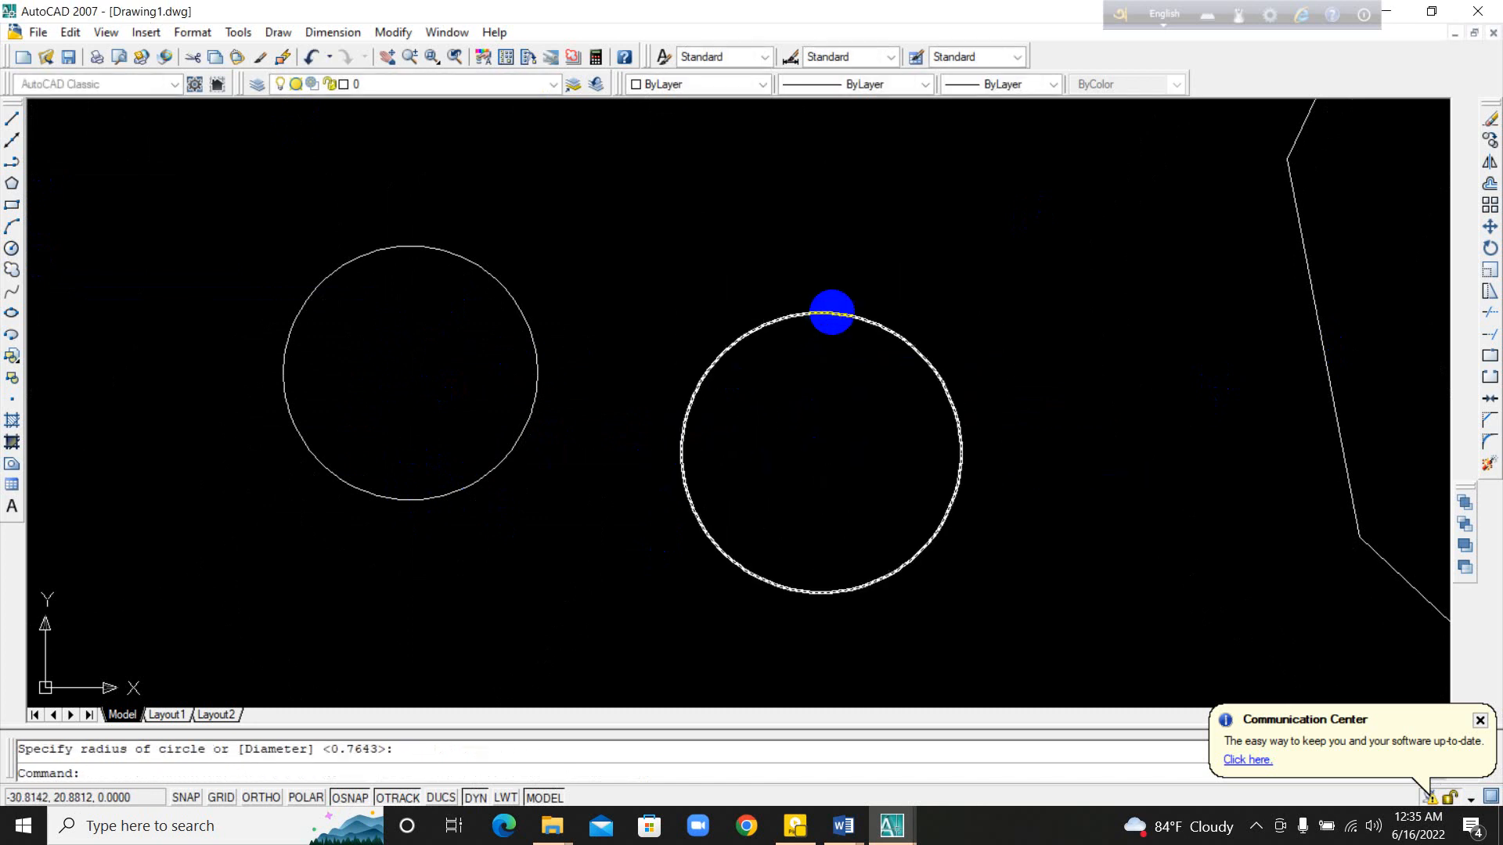
scroll(563, 456, "down", 5)
middle_click_drag(564, 457, 1013, 603)
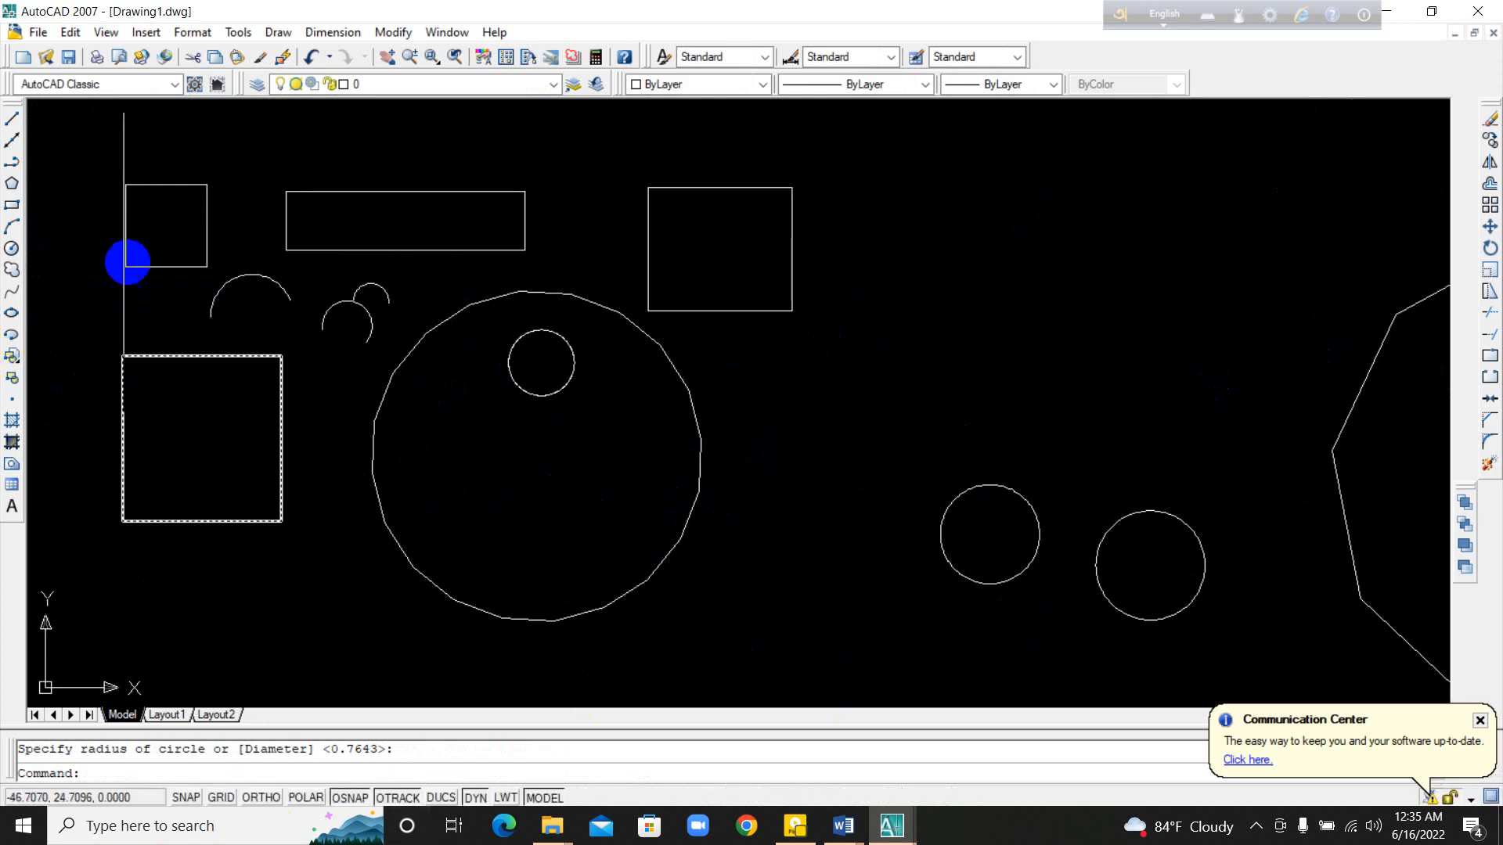
middle_click_drag(439, 427, 555, 412)
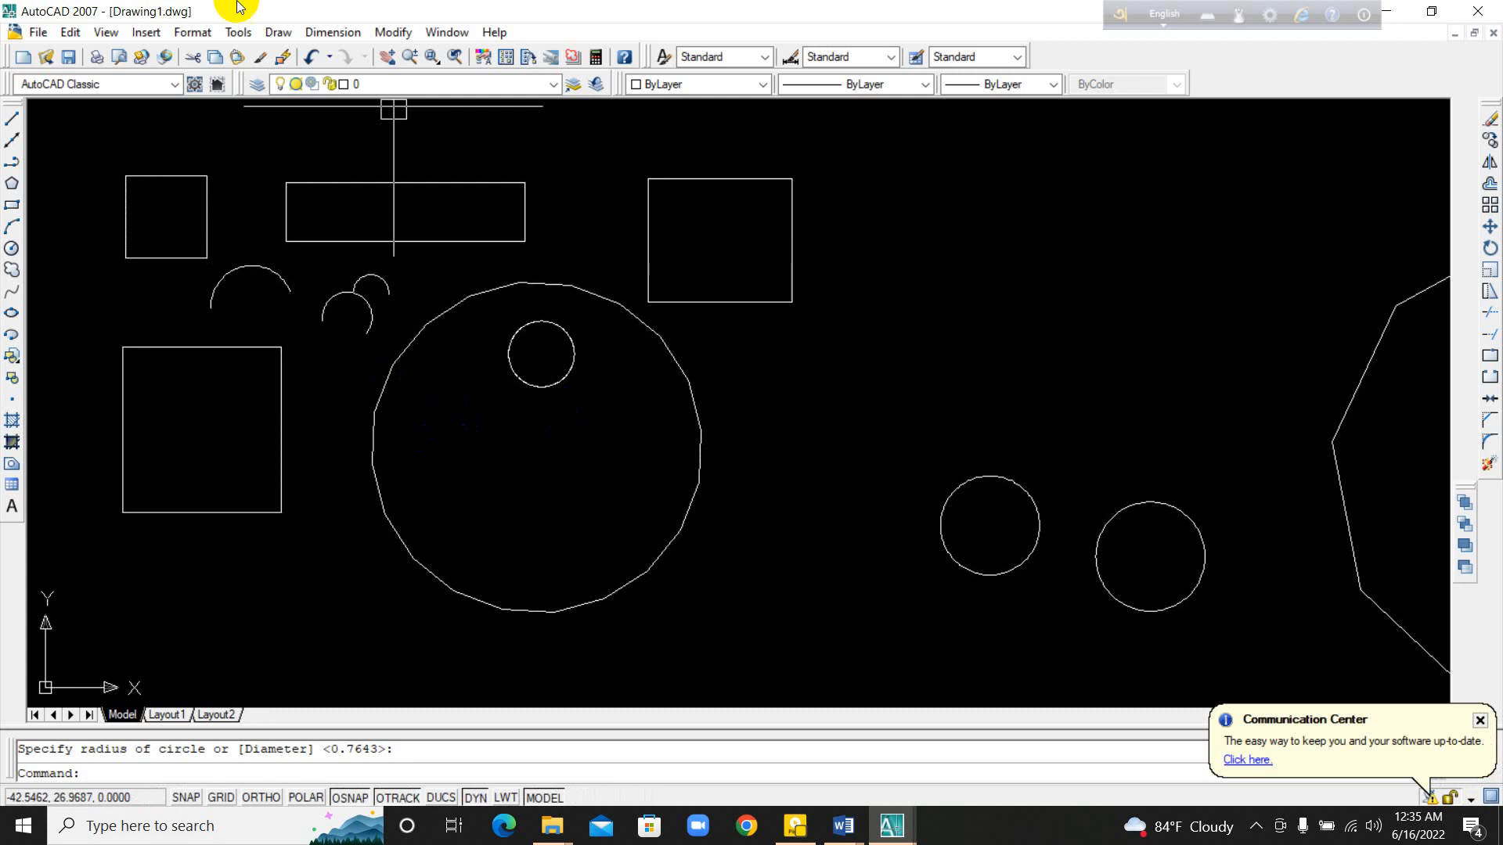
middle_click_drag(242, 239, 527, 349)
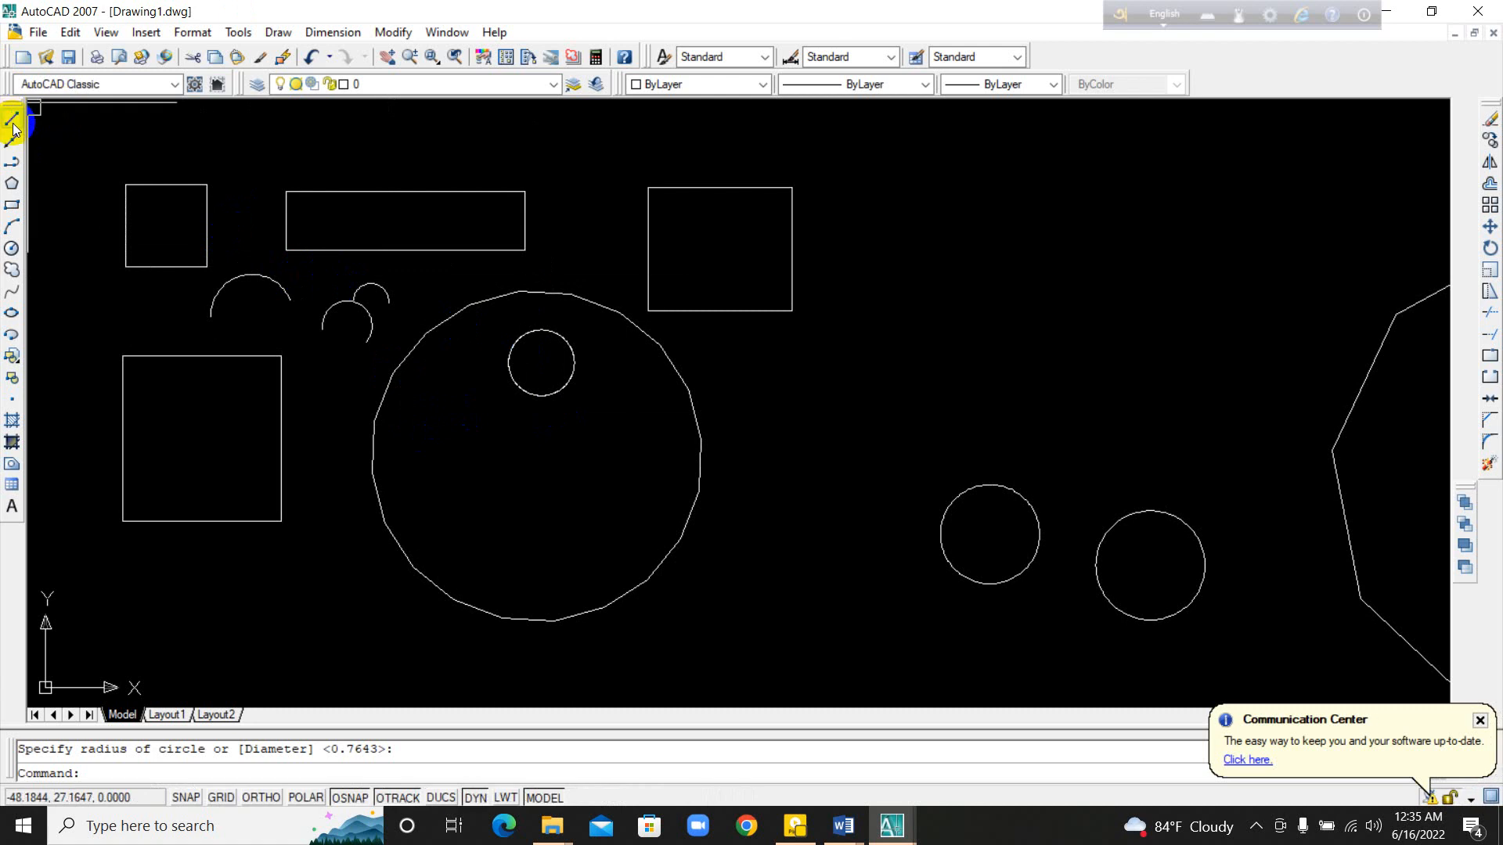
Step: Draw an irregular, self-crossing chain of seven line segments above the two circles and end the Line command
mouse_move(1033, 400)
middle_mouse_down()
mouse_move(460, 450)
mouse_move(568, 421)
middle_mouse_up()
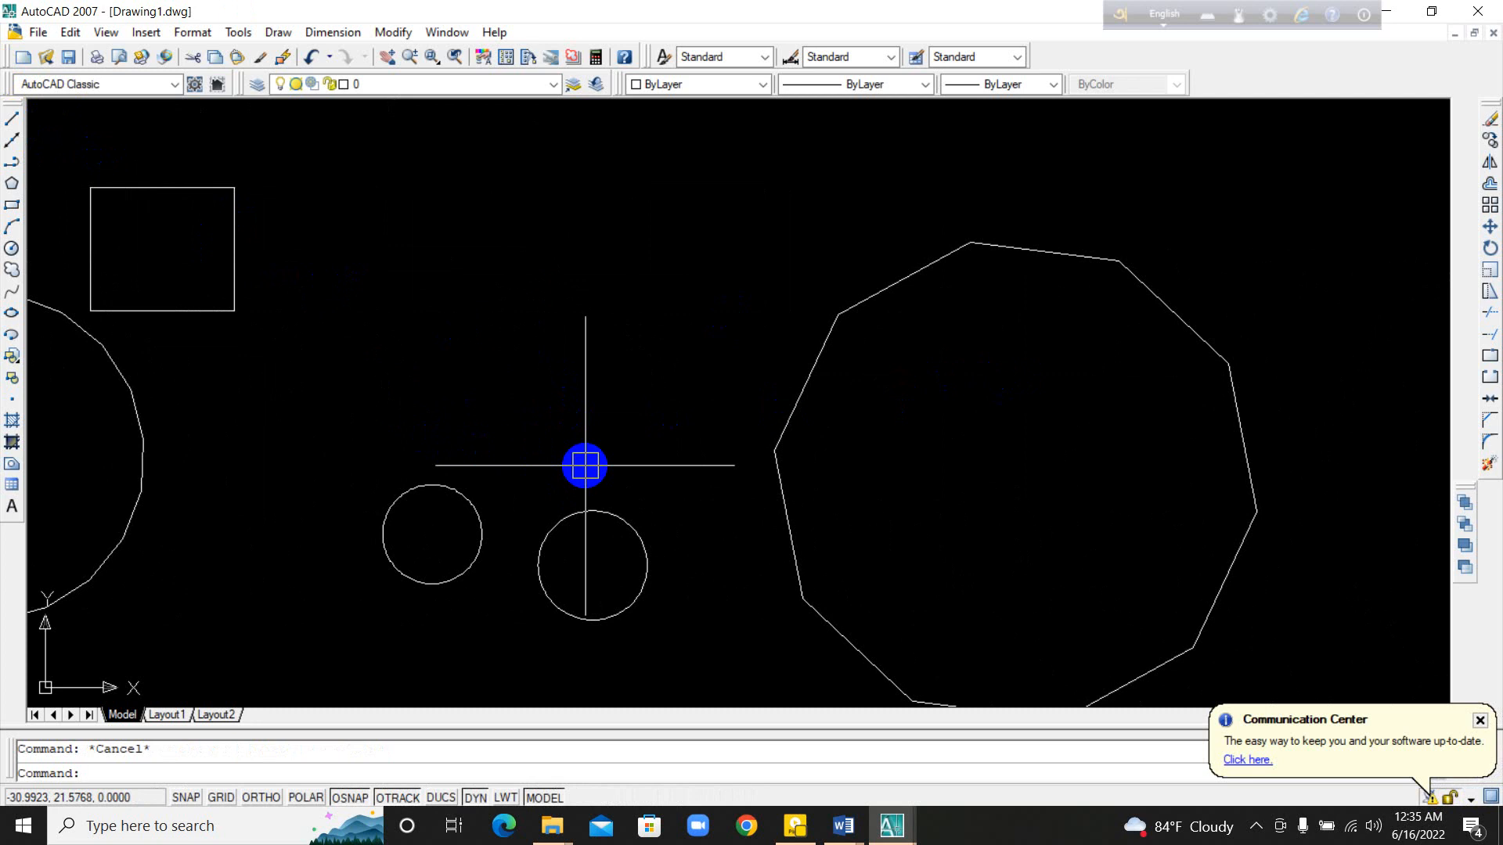
type("l")
key("Return")
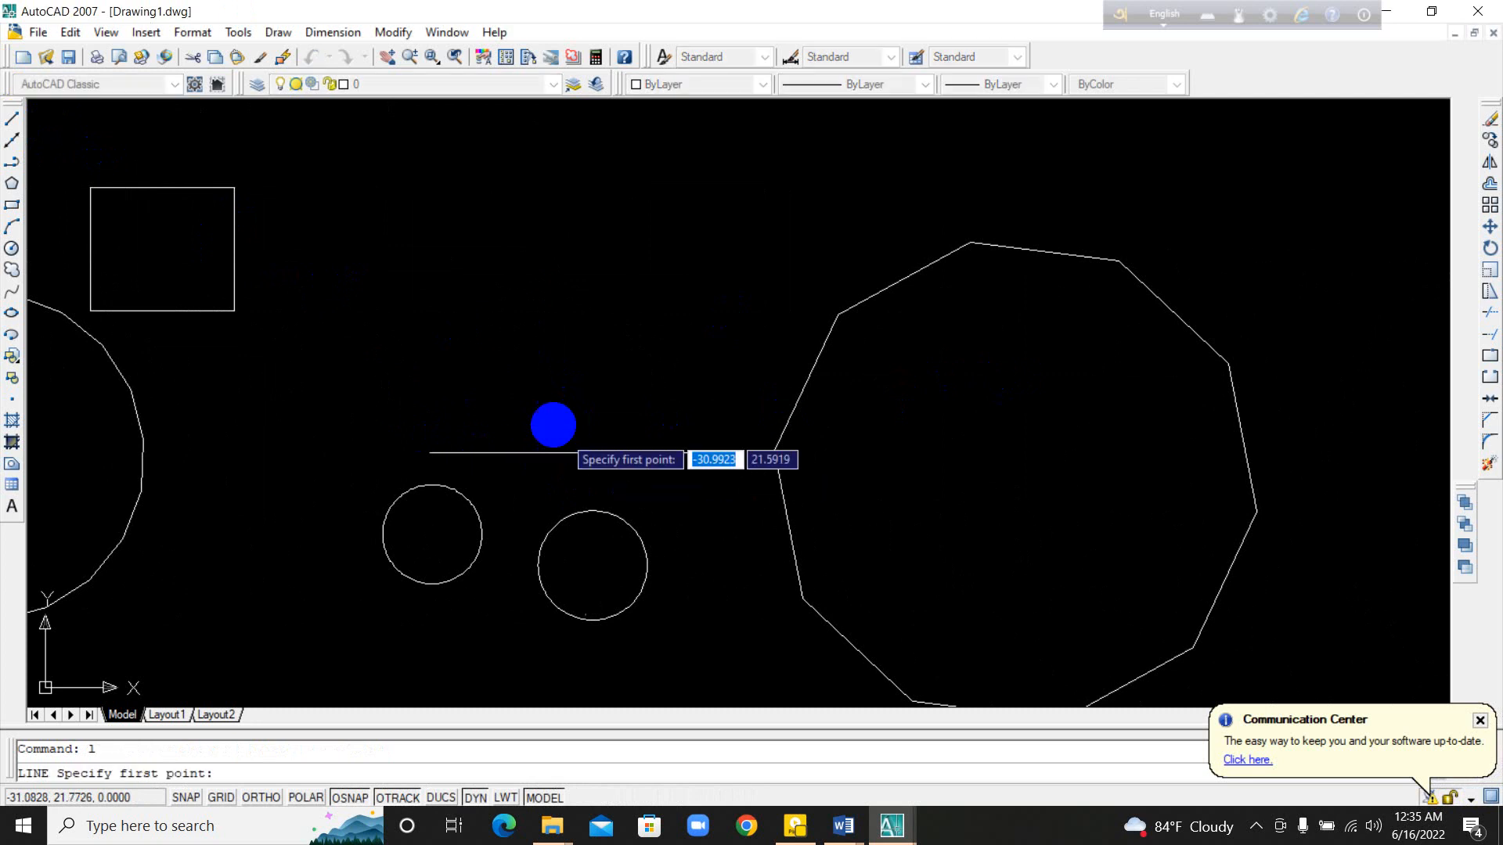
left_click(439, 310)
left_click(666, 344)
left_click(655, 419)
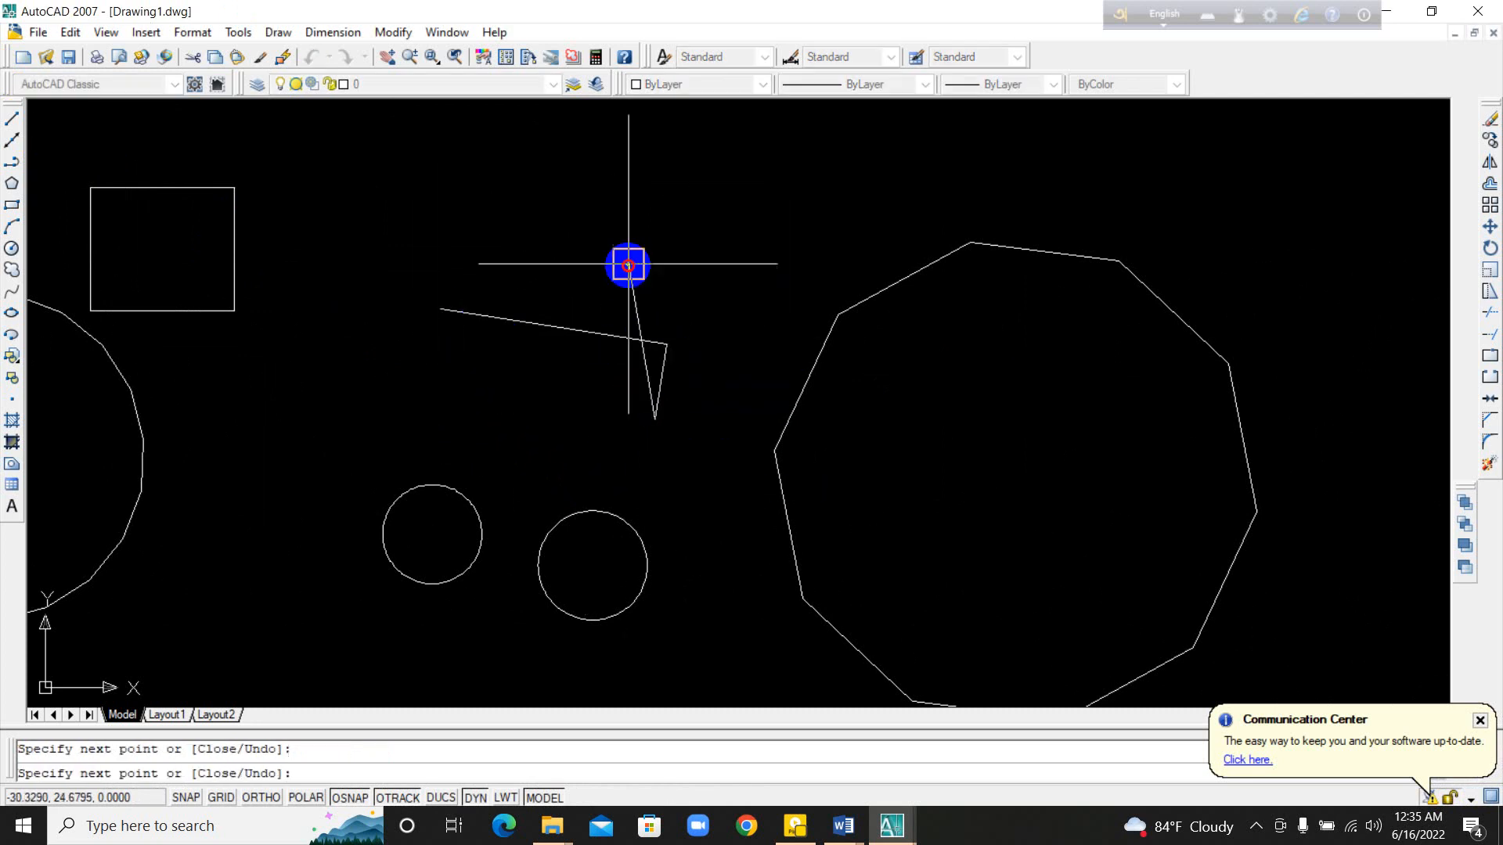
left_click(628, 265)
left_click(501, 289)
left_click(490, 352)
left_click(452, 311)
left_click(463, 249)
key("Return")
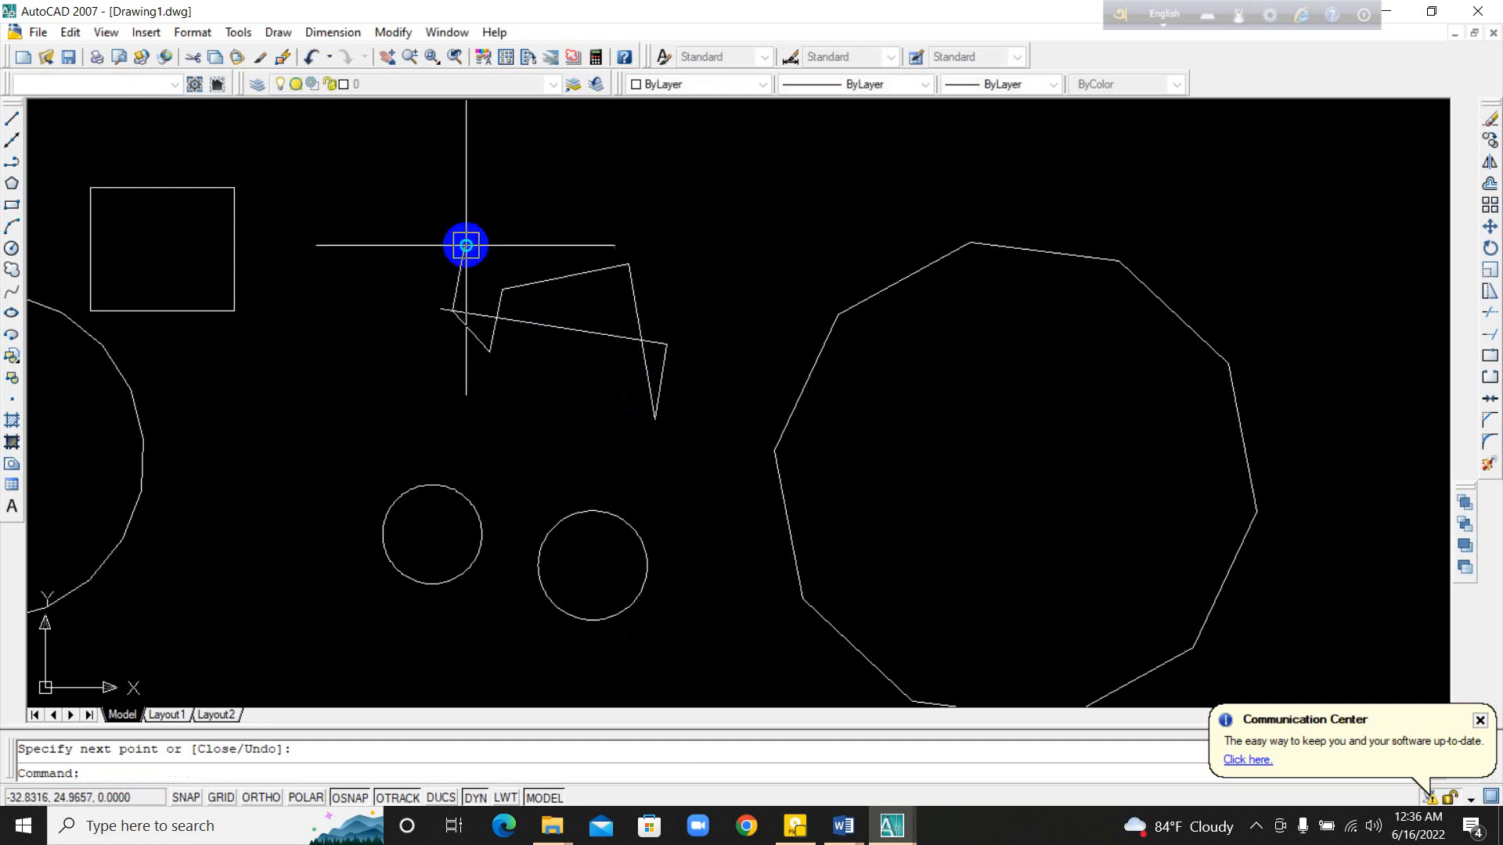
type("`")
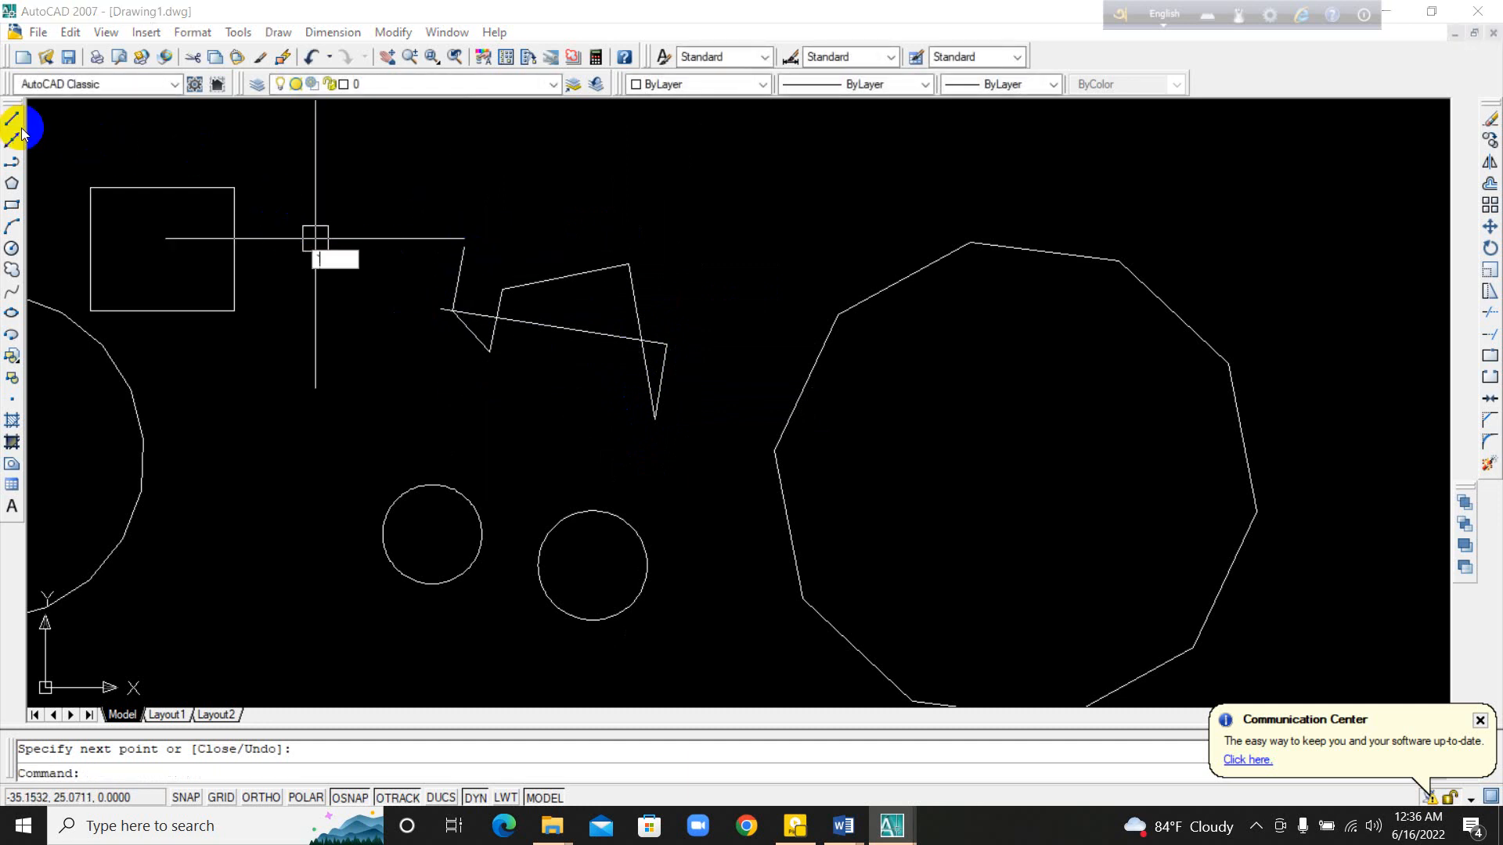
key("Escape")
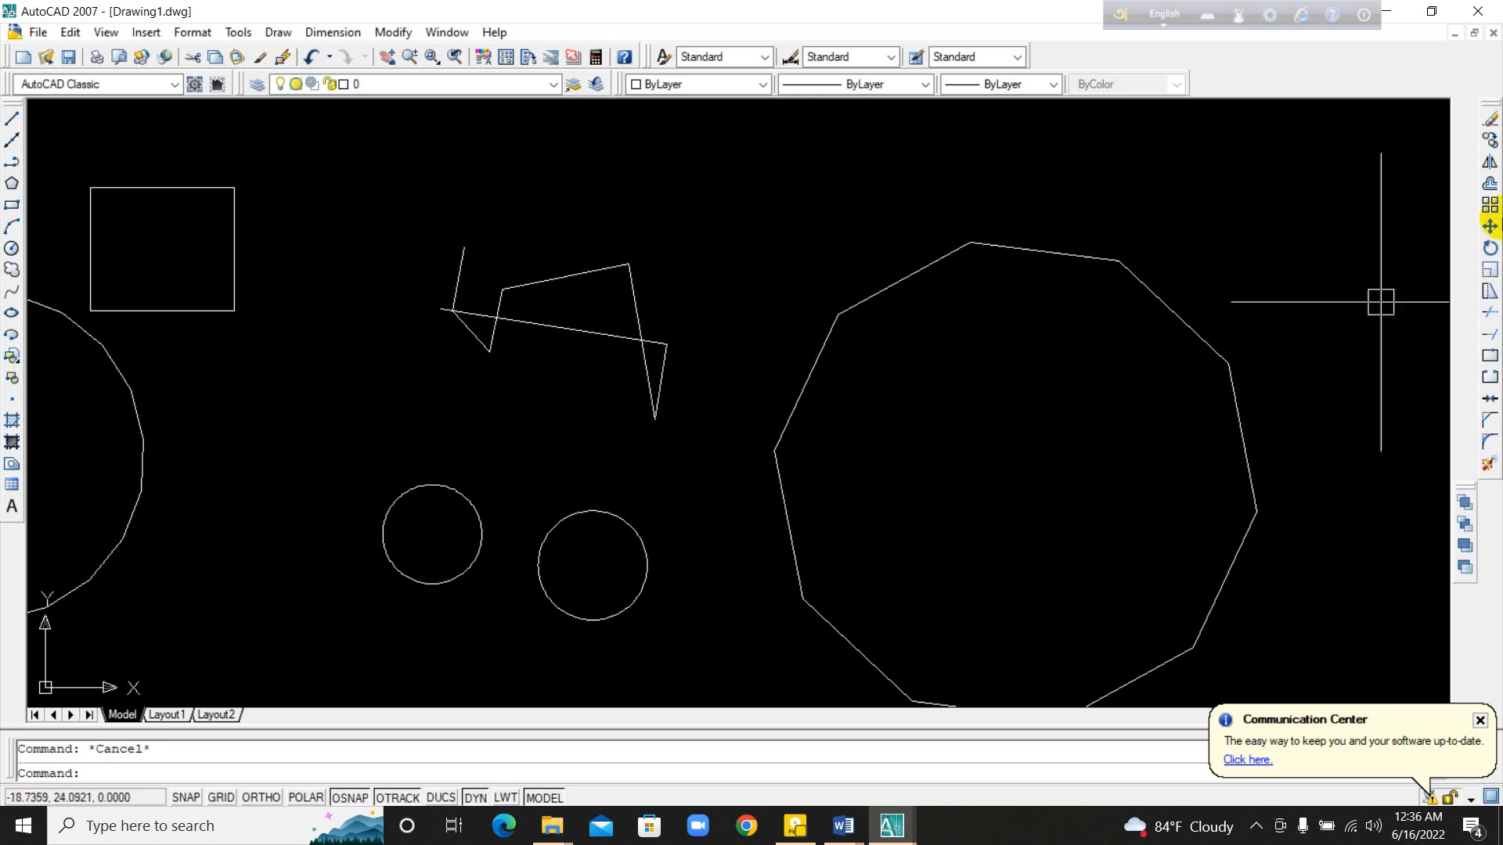
Step: Draw six construction lines at different angles through one common point inside the ten-sided polygon
middle_click_drag(842, 345, 850, 345)
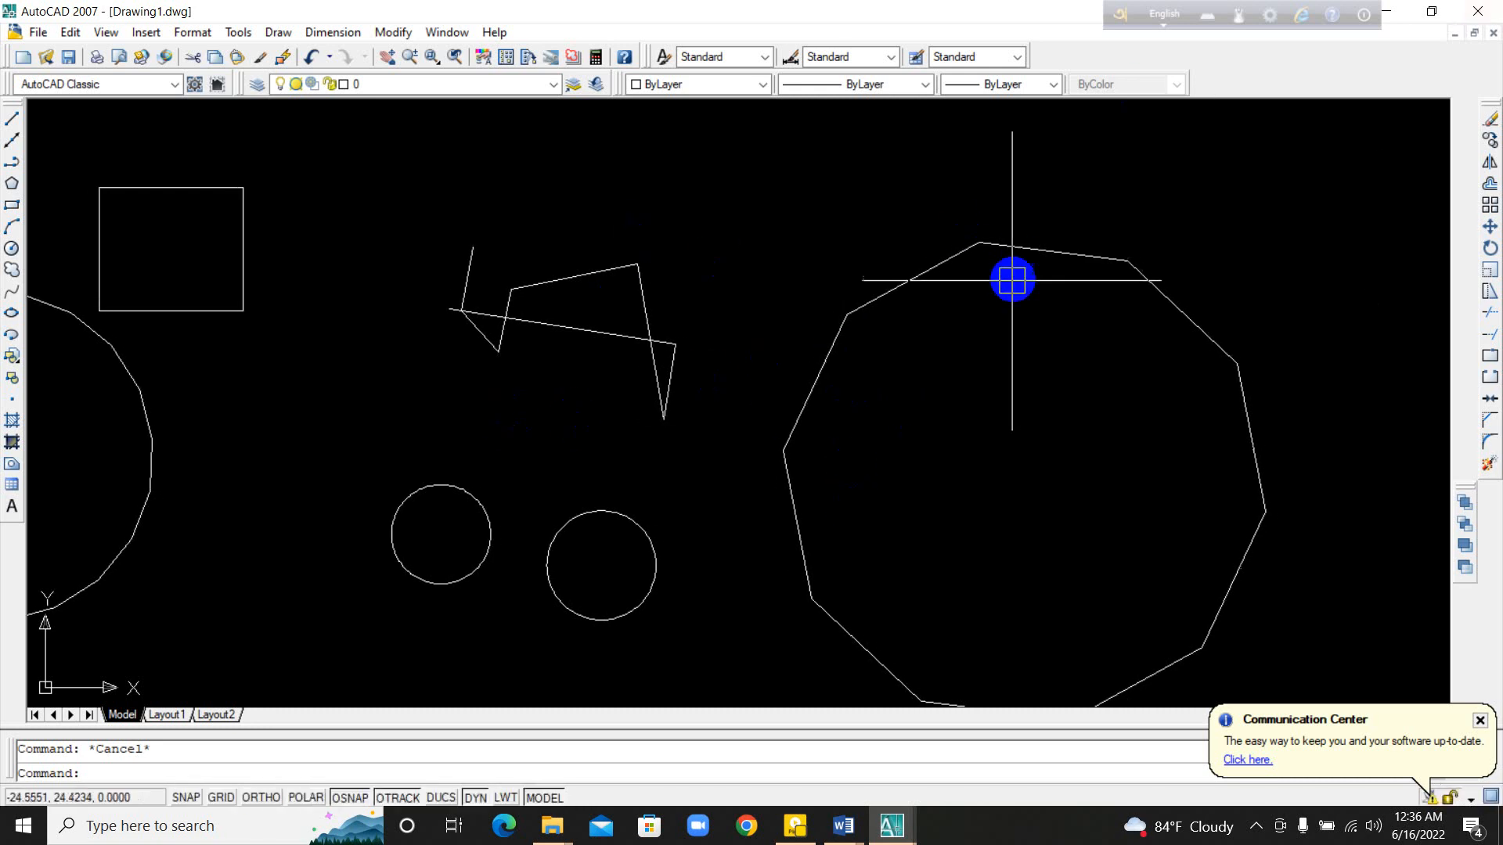
scroll(1103, 452, "up", 3)
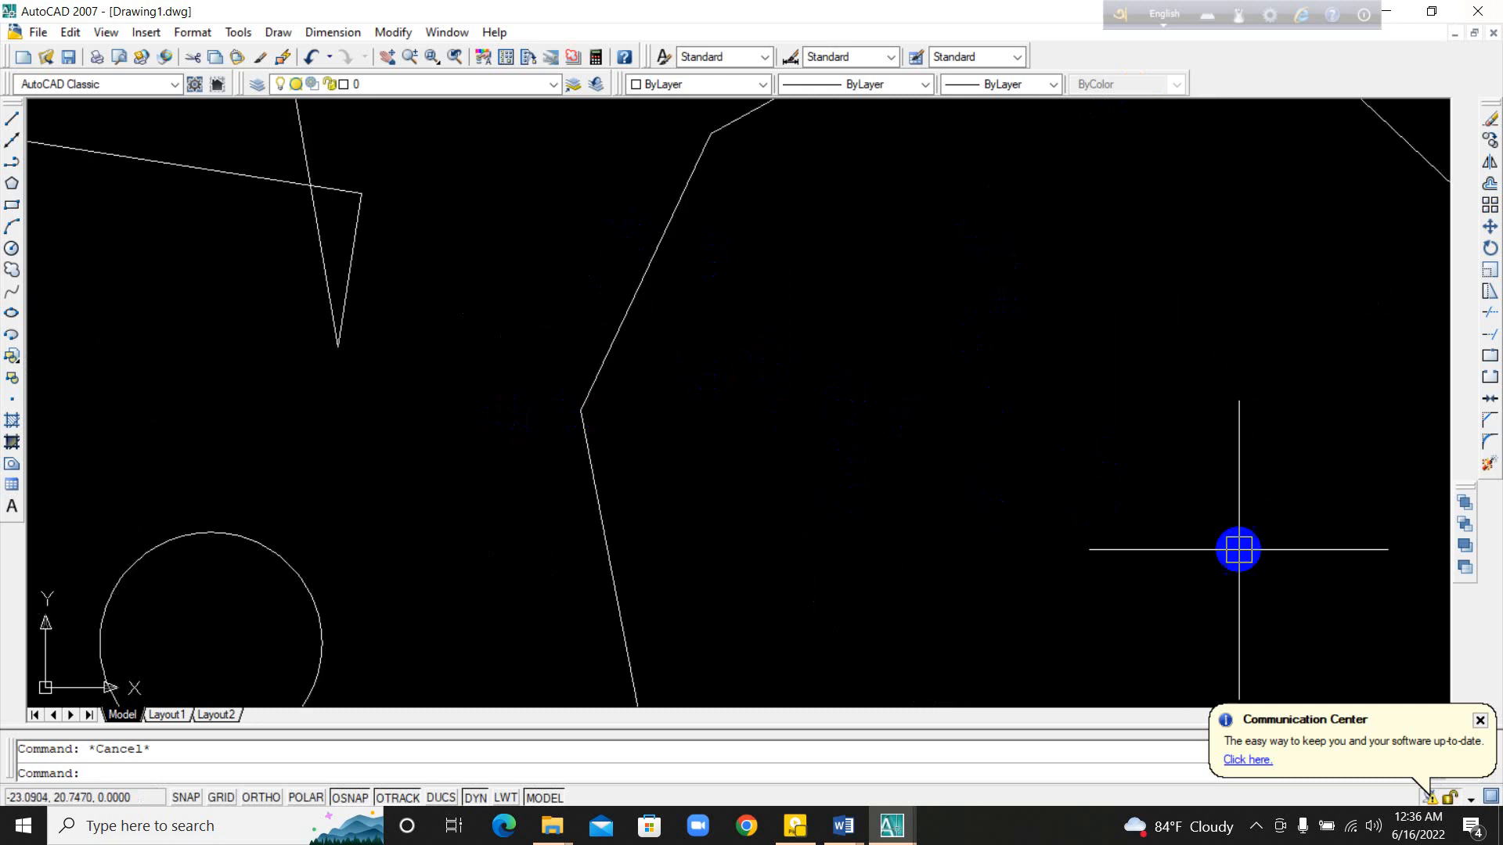
middle_click_drag(1237, 547, 636, 447)
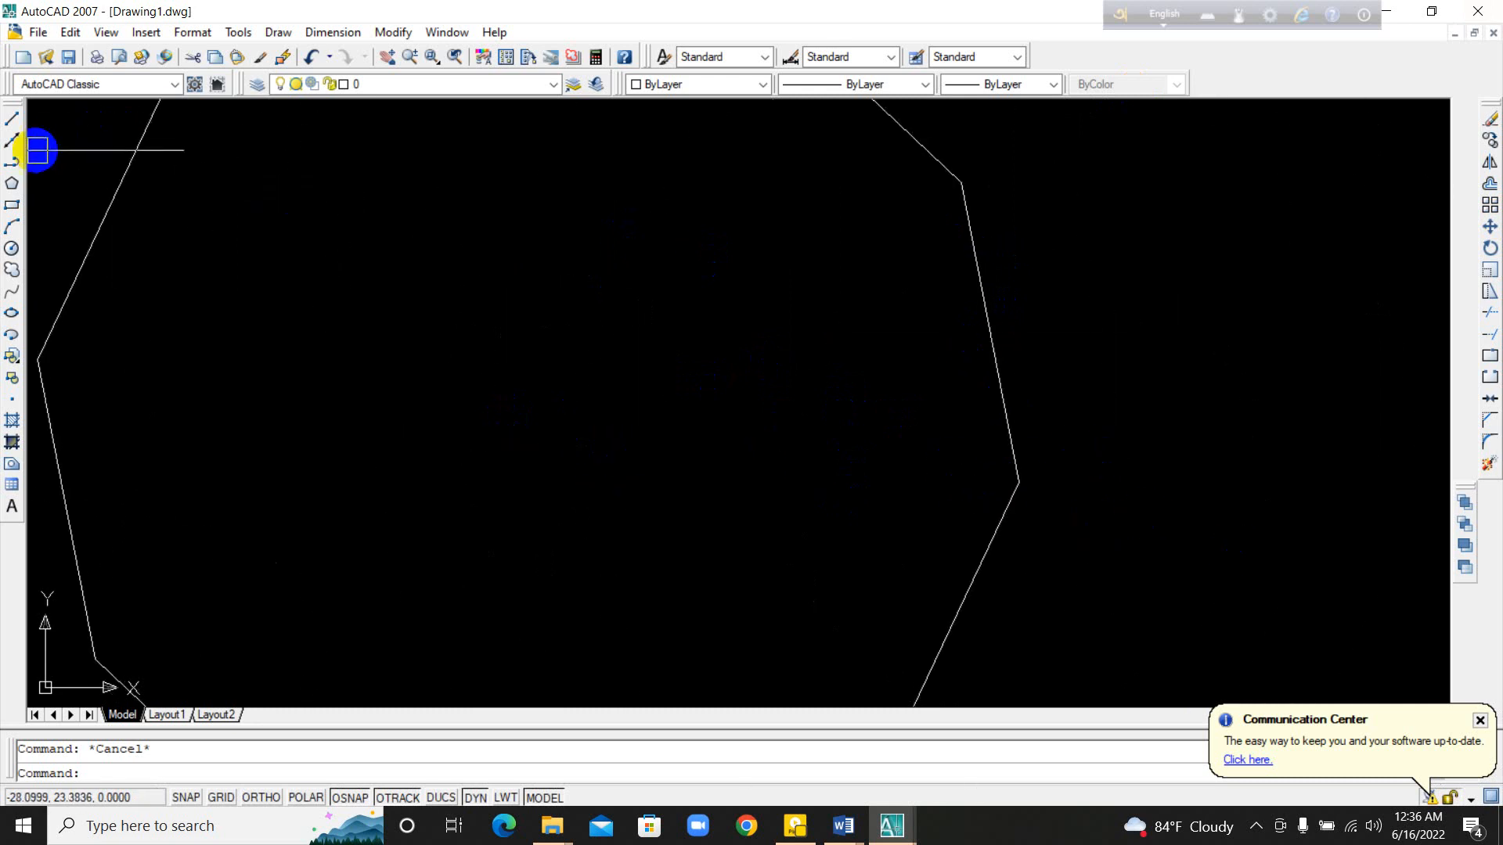
left_click(14, 142)
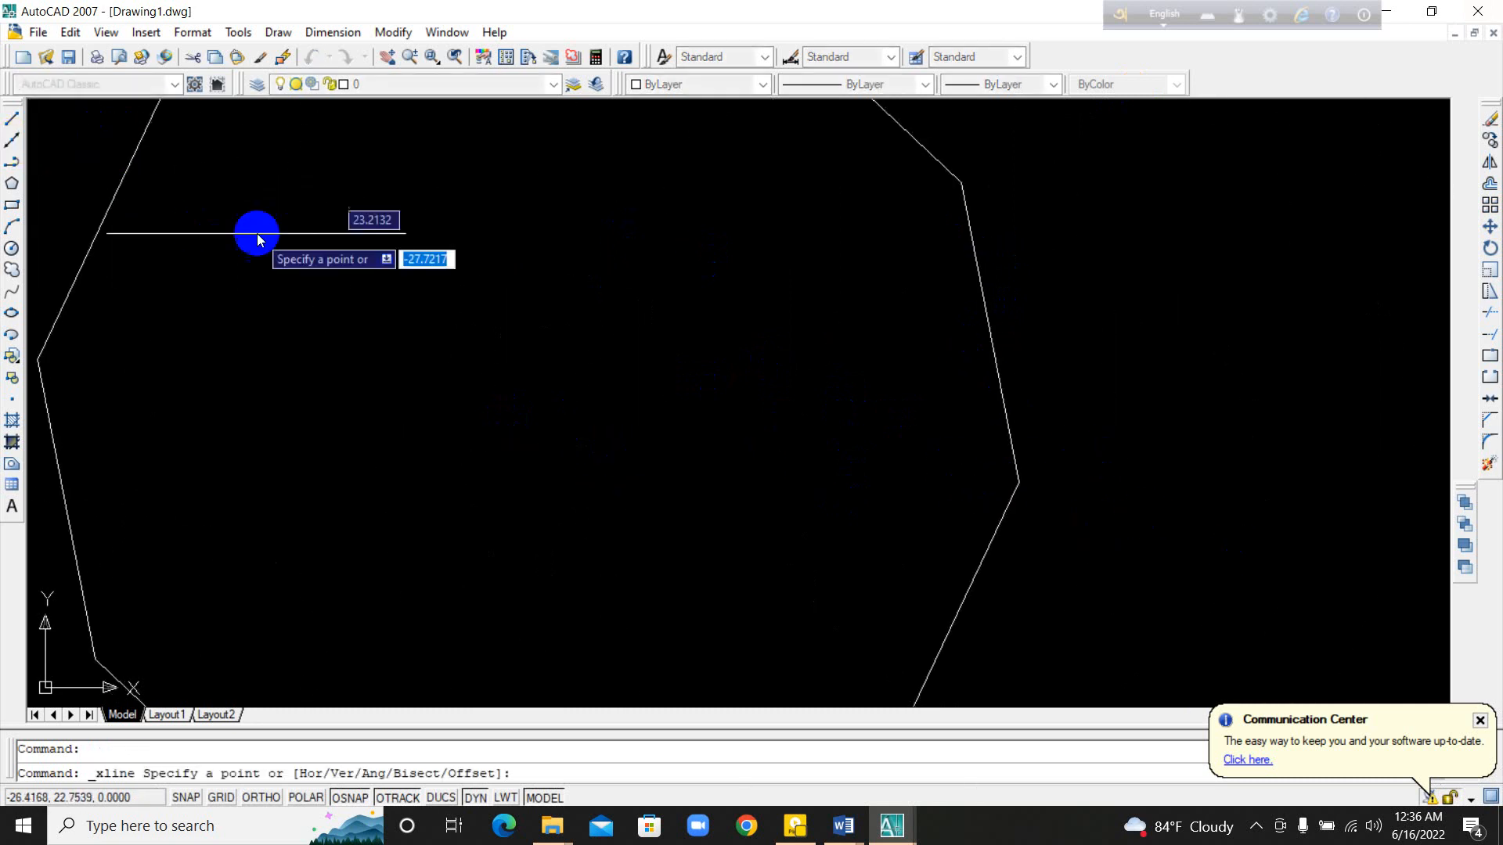
left_click(399, 389)
left_click(479, 494)
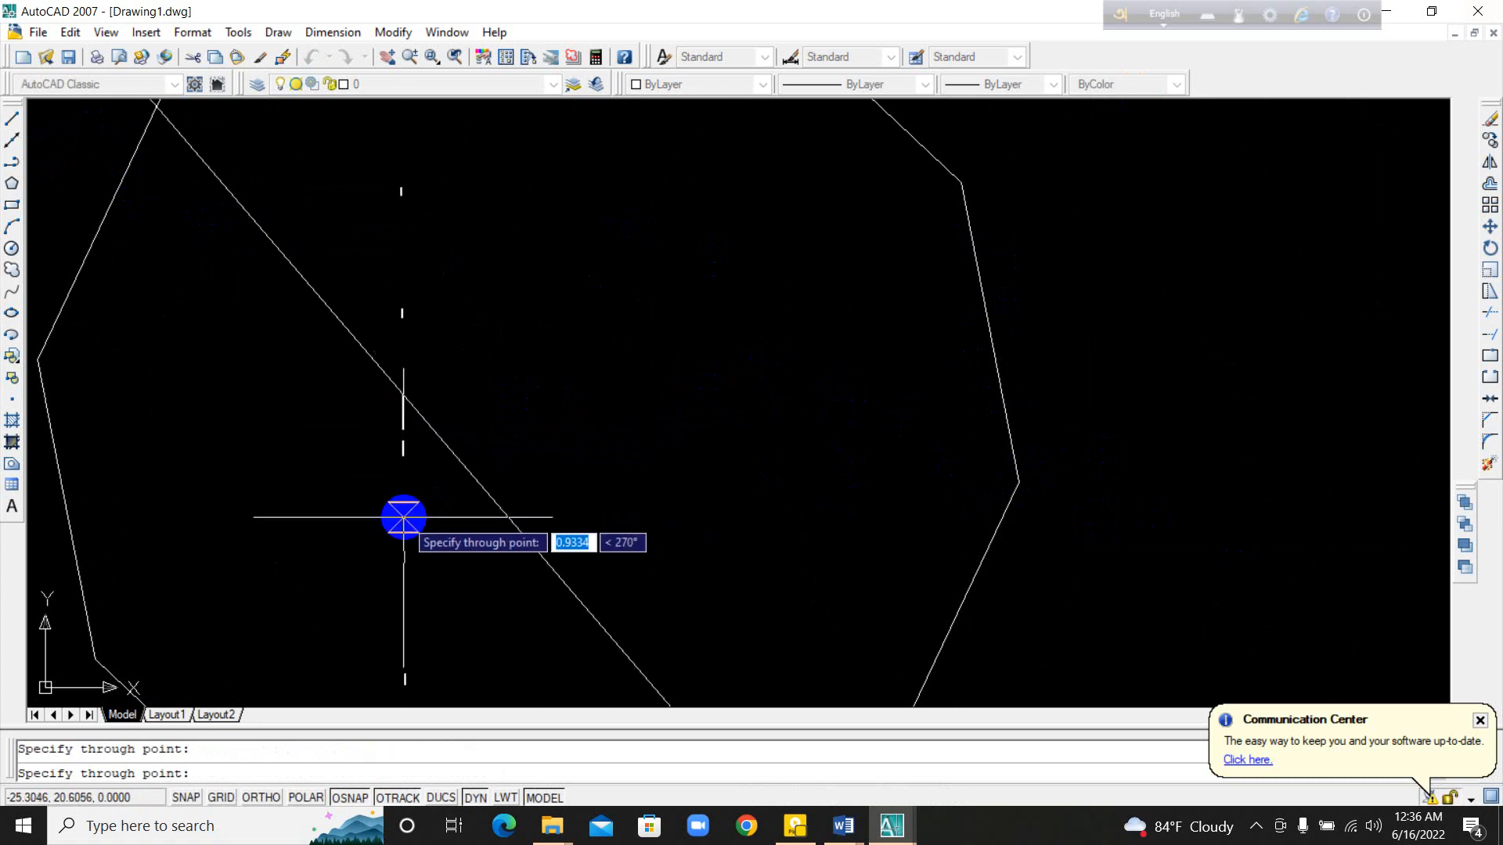
left_click(402, 512)
left_click(345, 480)
left_click(306, 410)
left_click(320, 364)
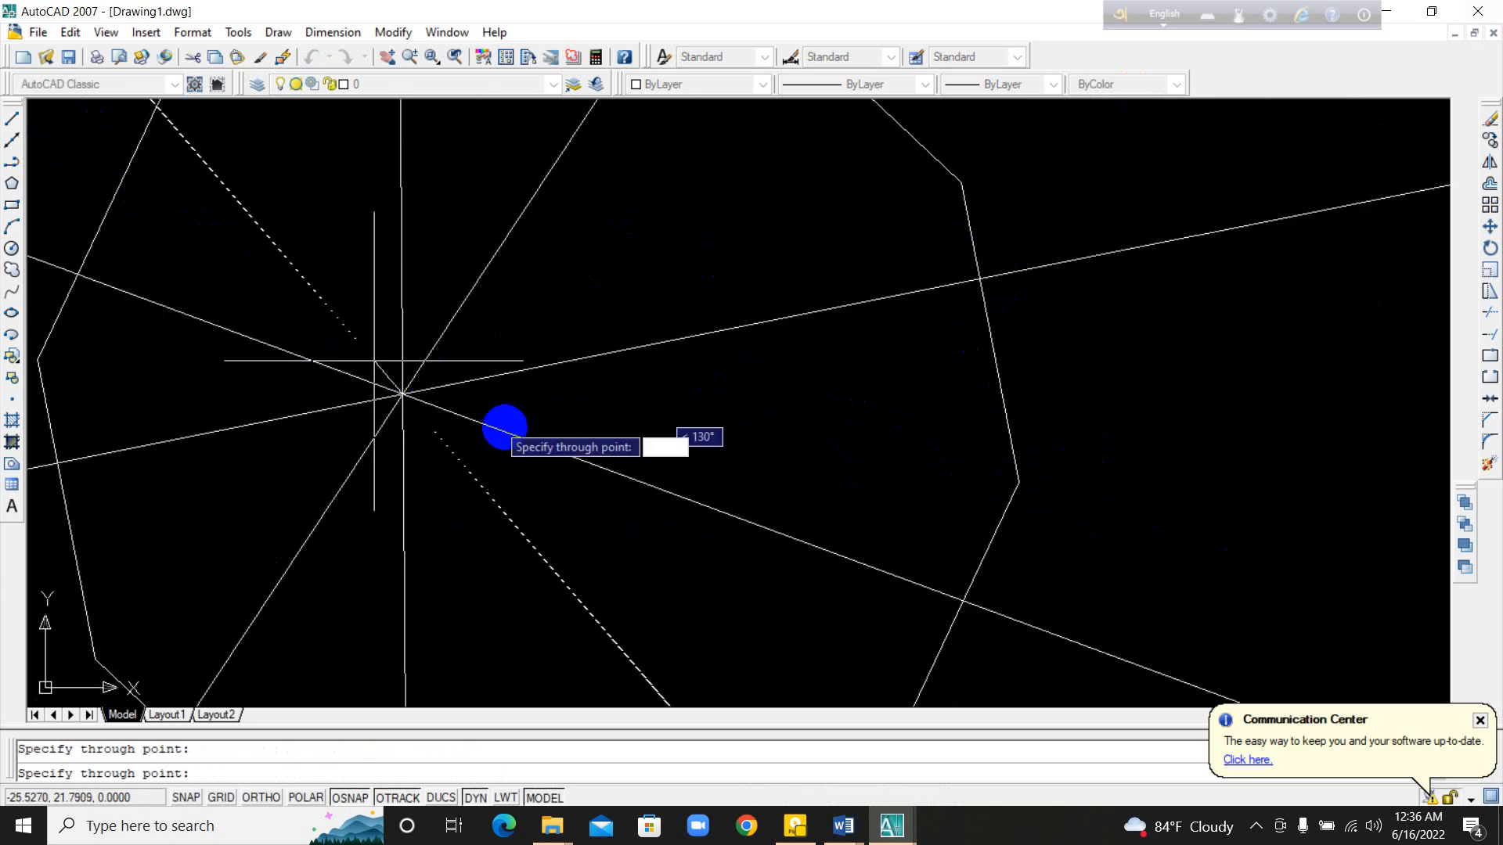
key("Escape")
Step: Zoom to the drawing extents and farther out to view how the construction lines run past all the drawn objects
scroll(655, 430, "down", 2)
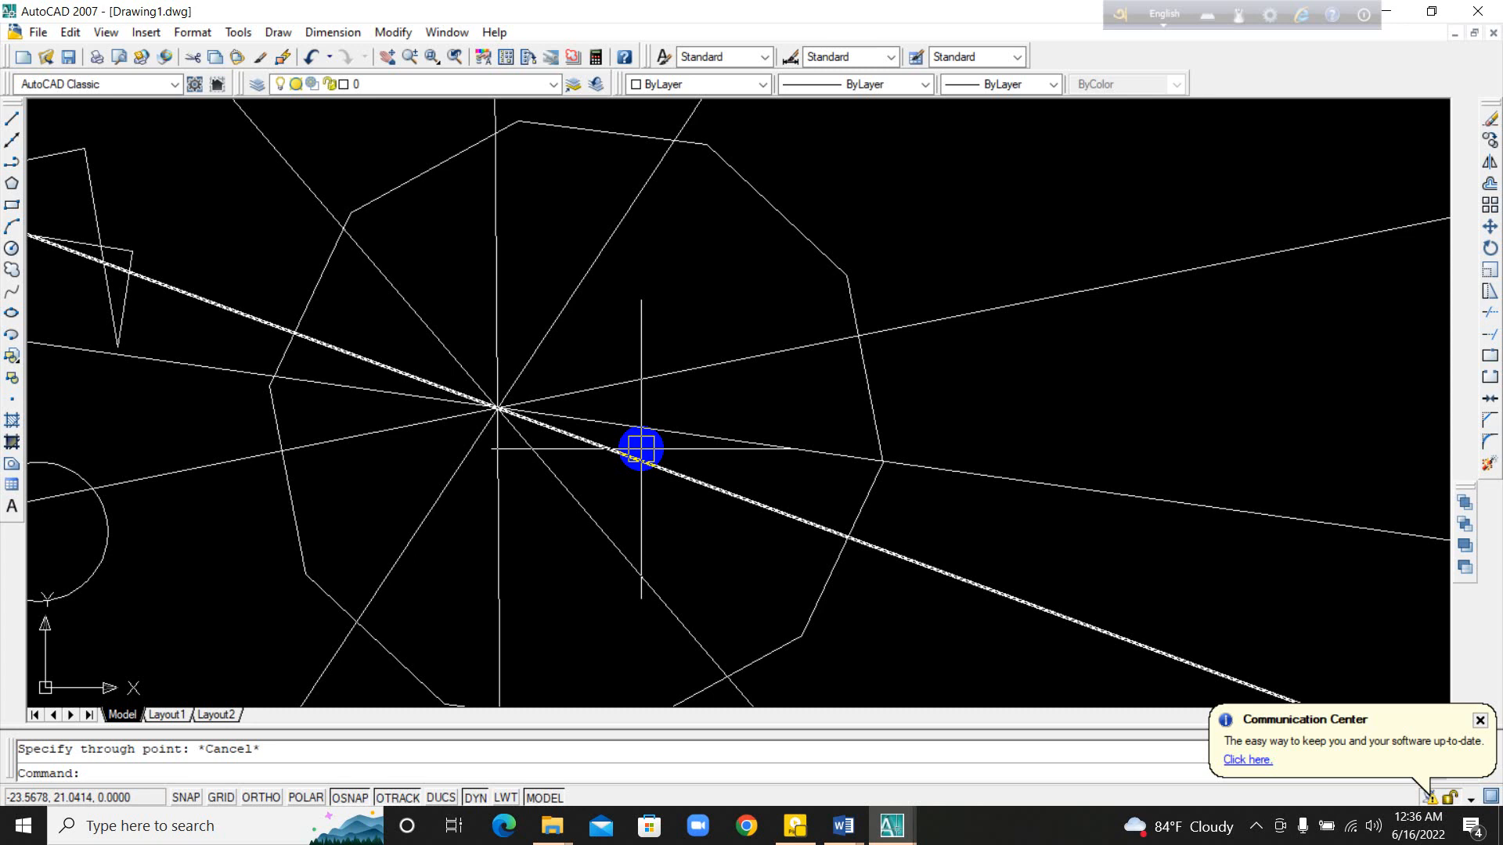
type("z")
key("Return")
type("e")
key("Return")
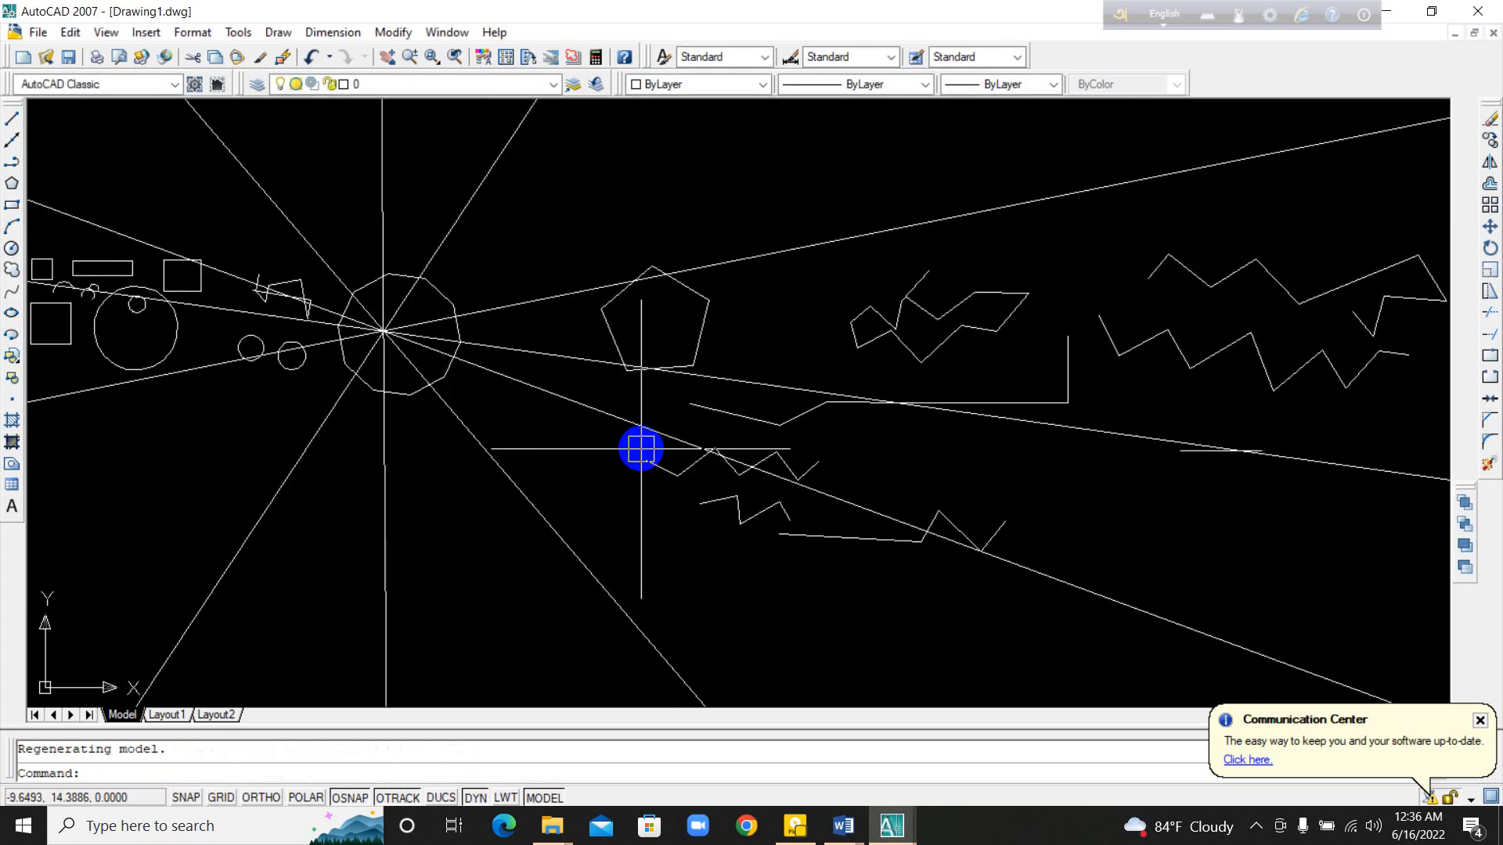
scroll(811, 557, "down", 4)
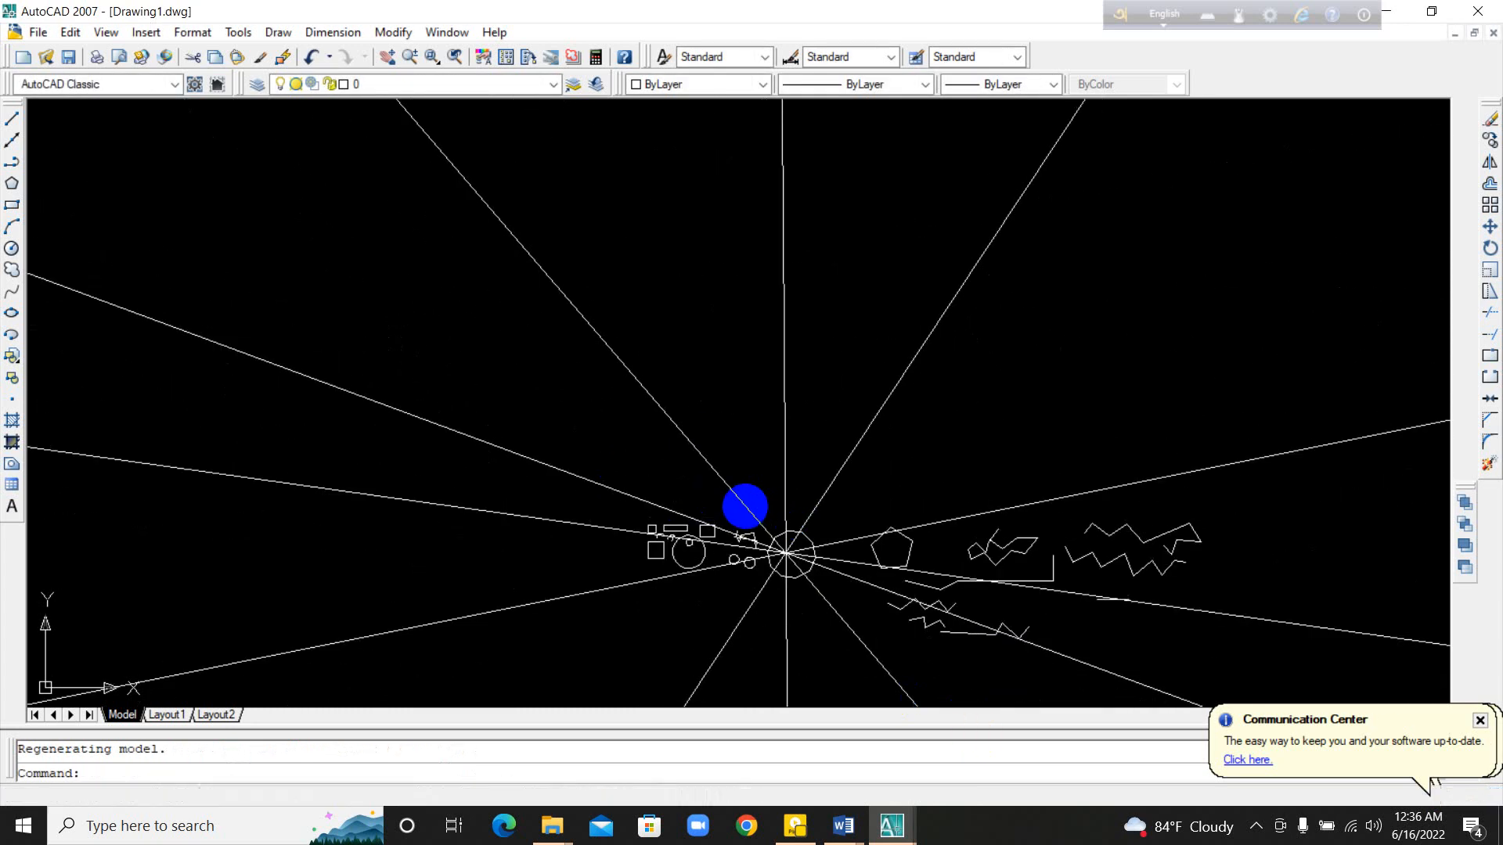
Step: Examine how the construction lines through the ten-sided polygon extend across and beyond the drawn objects
mouse_move(832, 609)
middle_mouse_down()
mouse_move(630, 305)
mouse_move(637, 379)
middle_mouse_up()
scroll(637, 379, "up", 8)
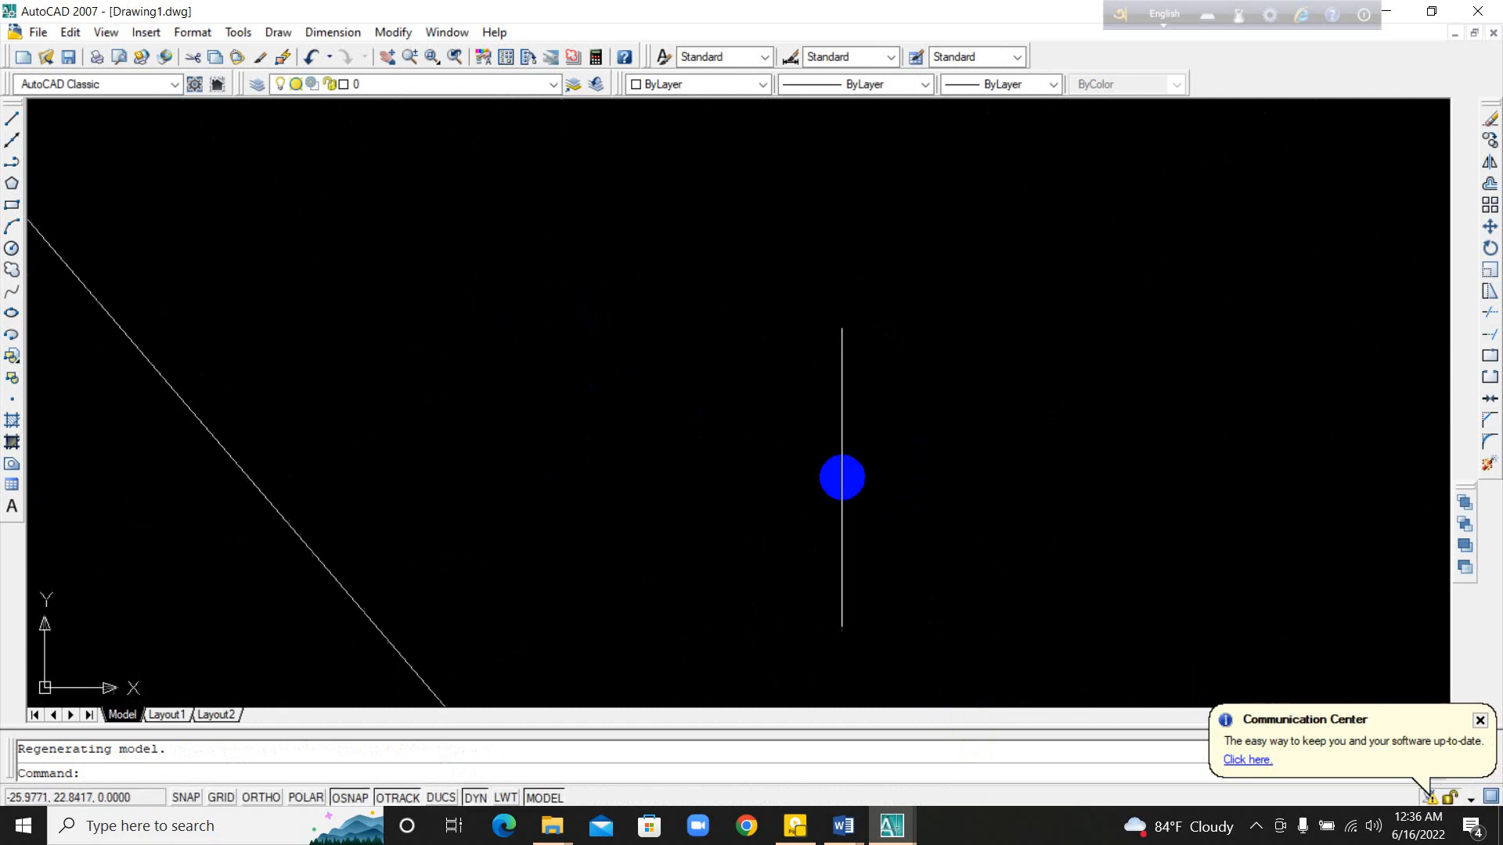
scroll(665, 446, "down", 12)
scroll(653, 468, "up", 10)
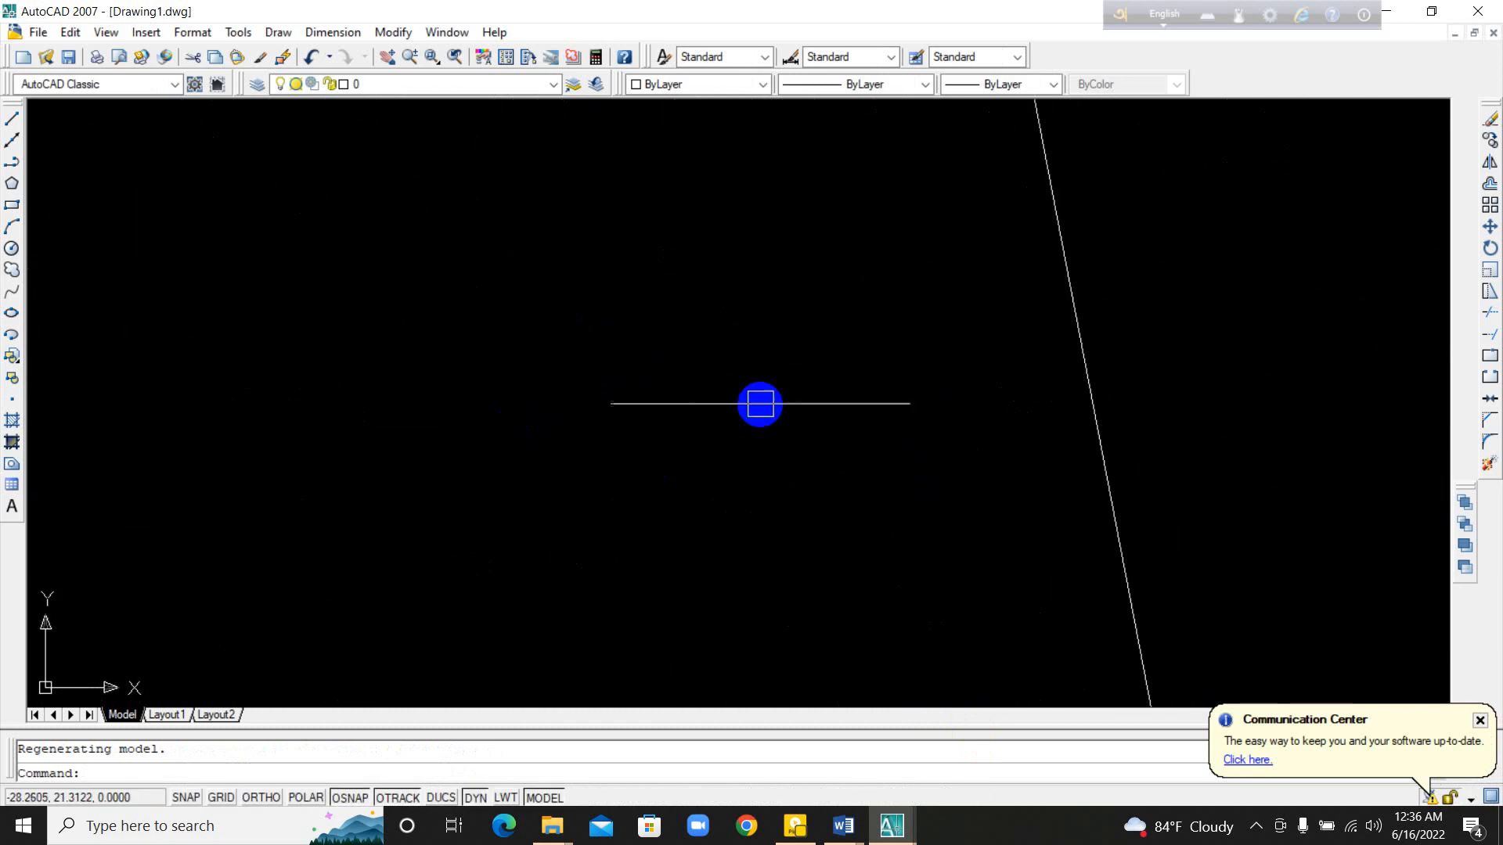
scroll(759, 403, "down", 12)
scroll(645, 439, "up", 6)
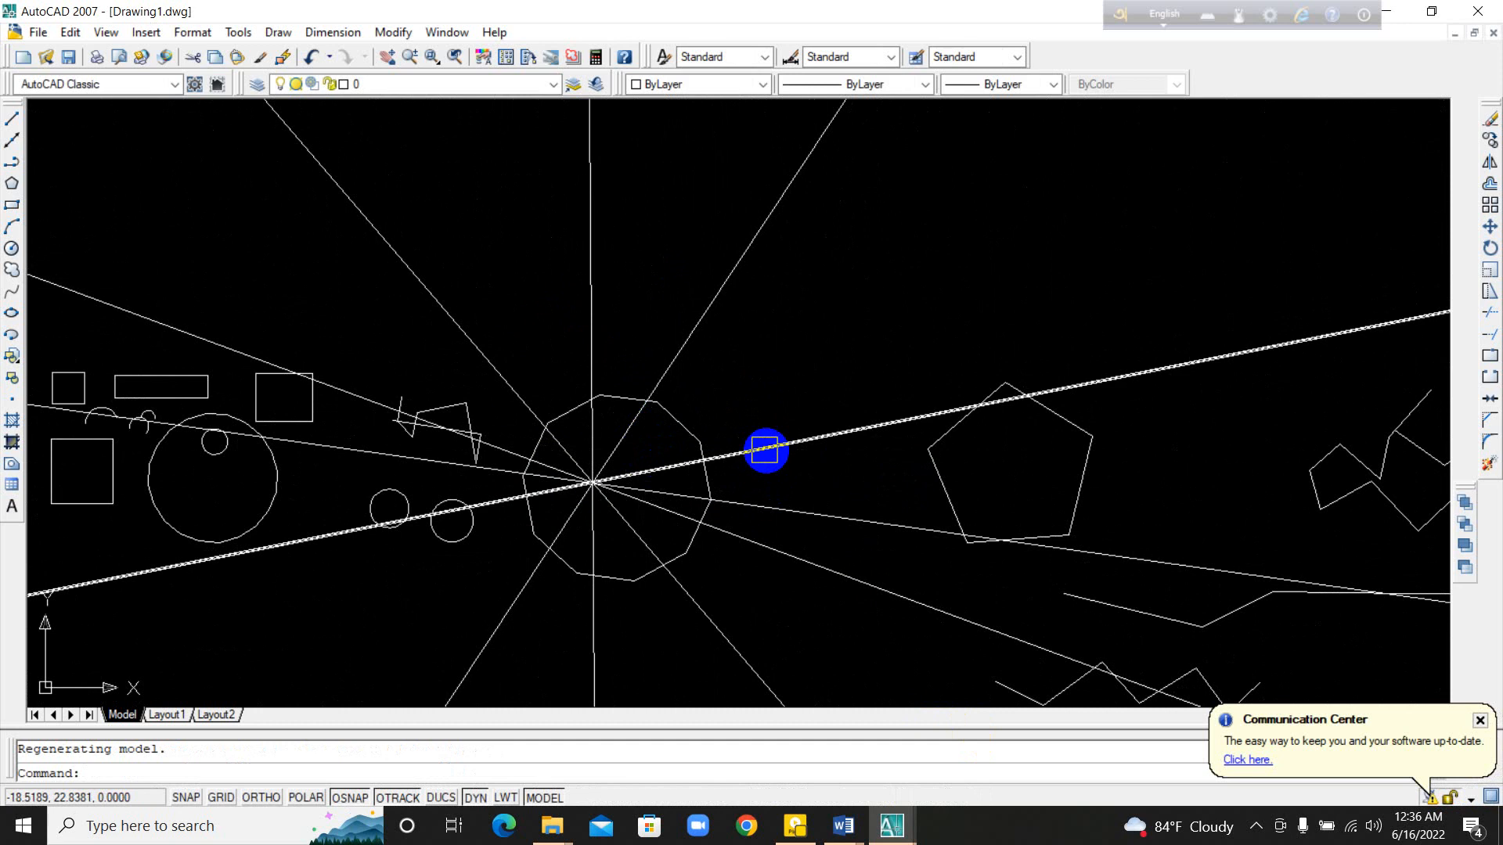
scroll(765, 451, "down", 6)
scroll(800, 513, "up", 3)
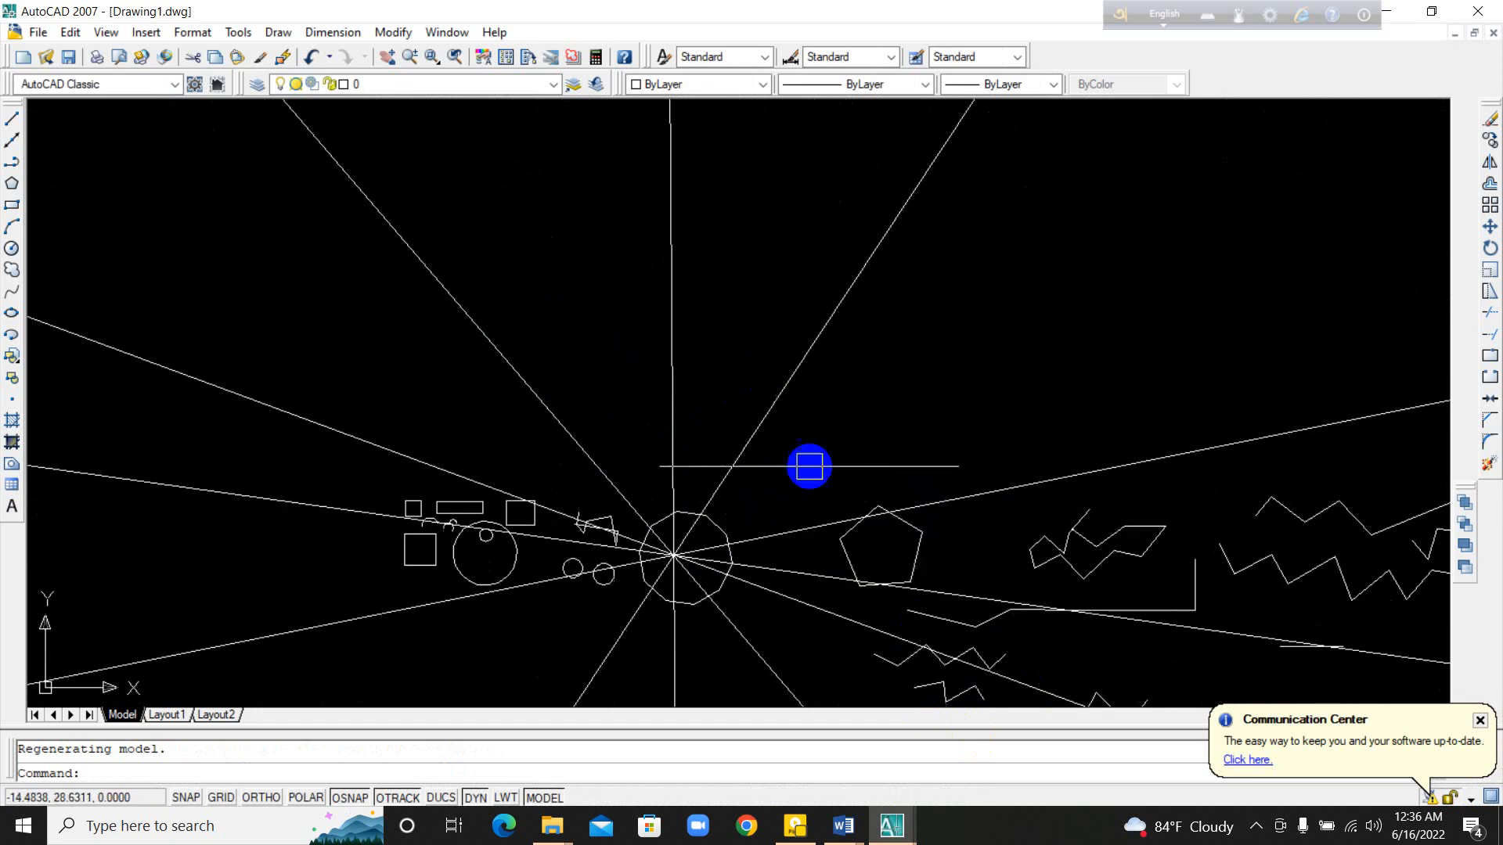
Step: Draw eleven construction lines at different angles through one common point in the empty area above the zigzag lines, using the XL shortcut
middle_click_drag(838, 551, 403, 543)
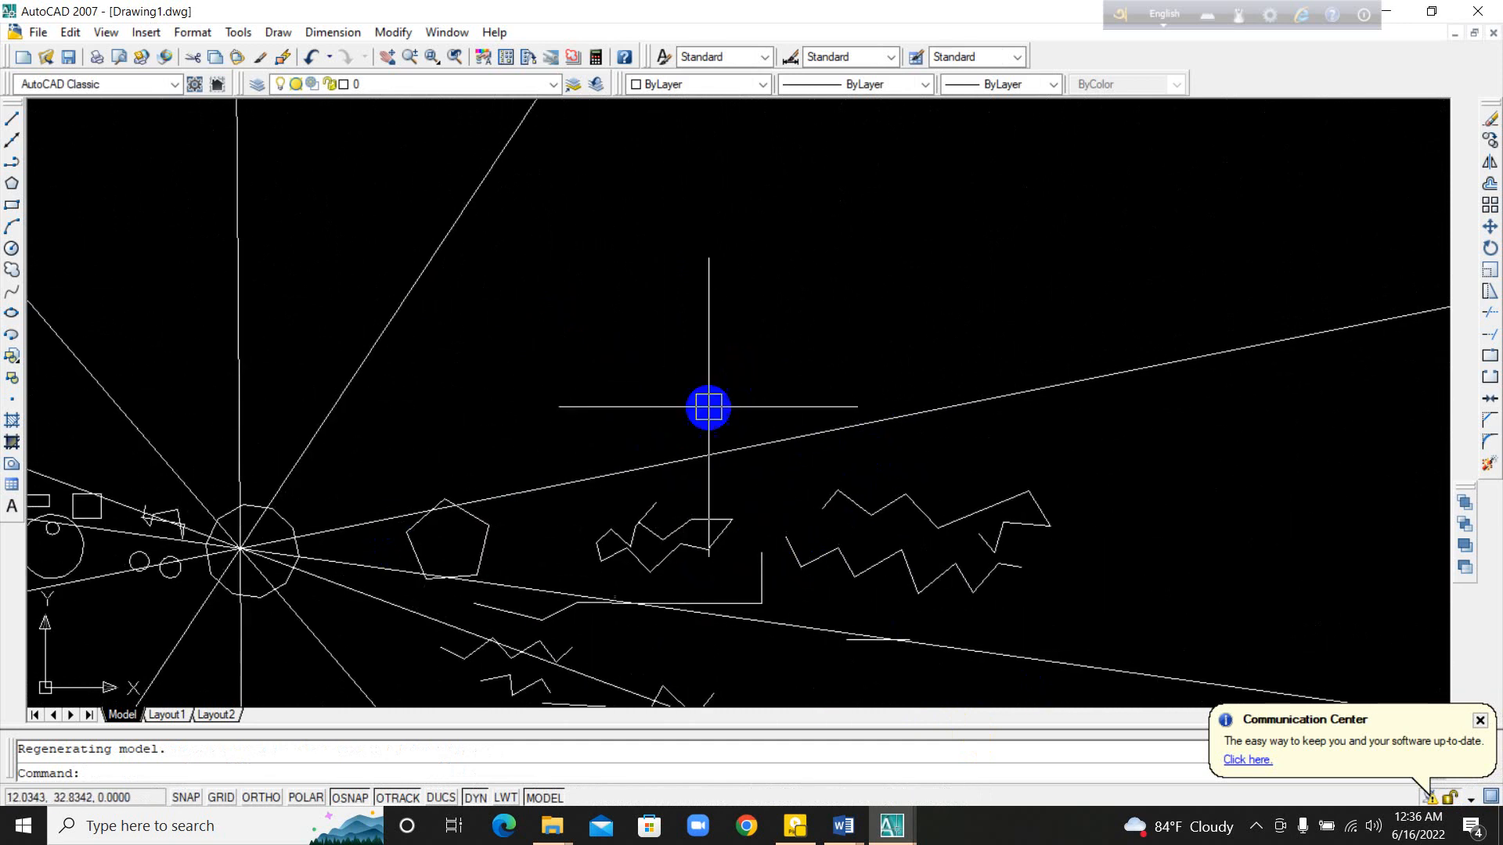
middle_click_drag(707, 406, 614, 533)
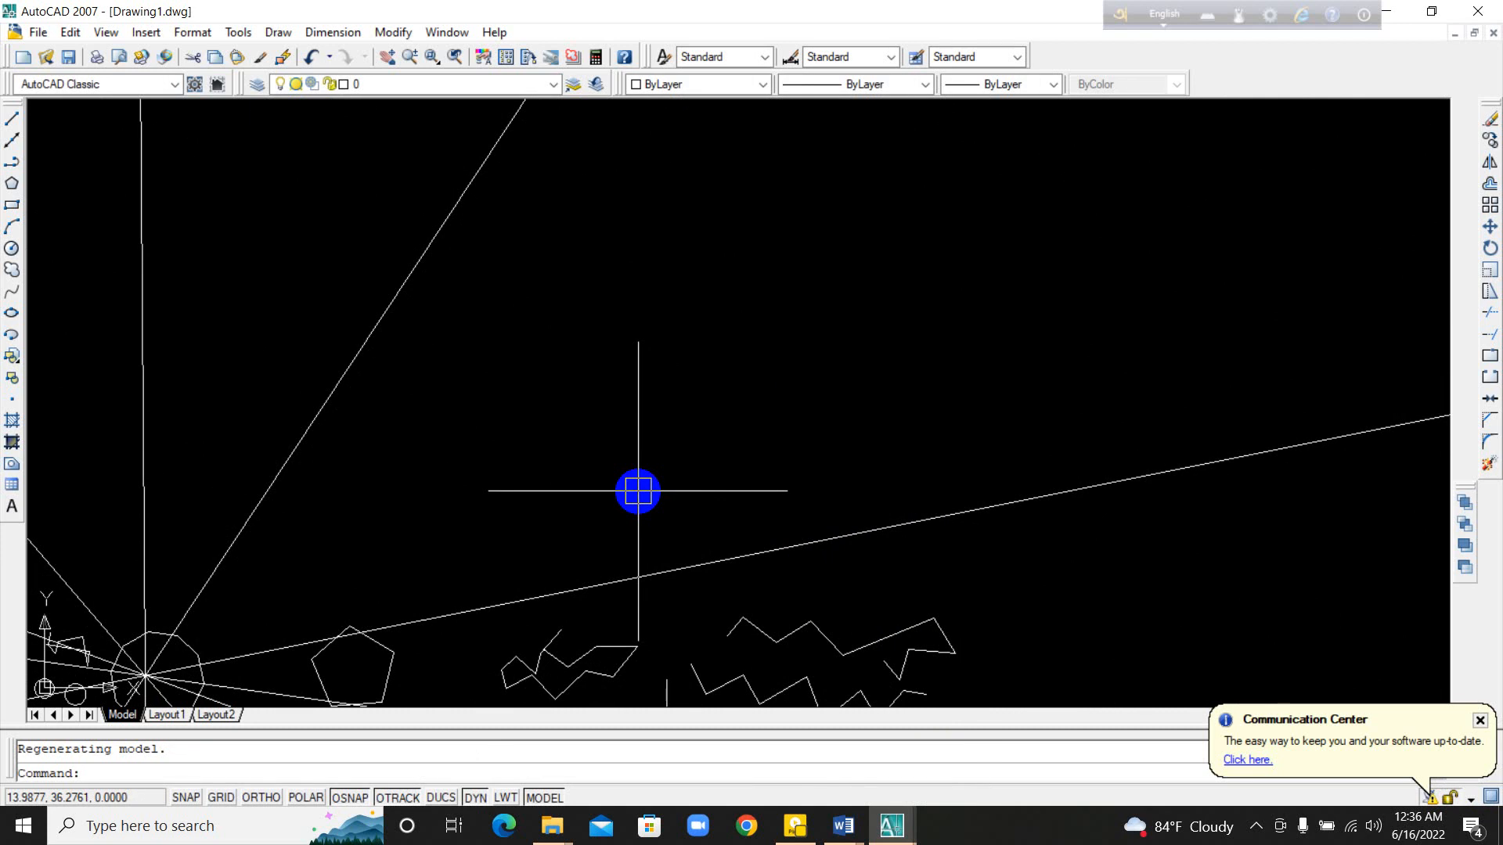
type("x")
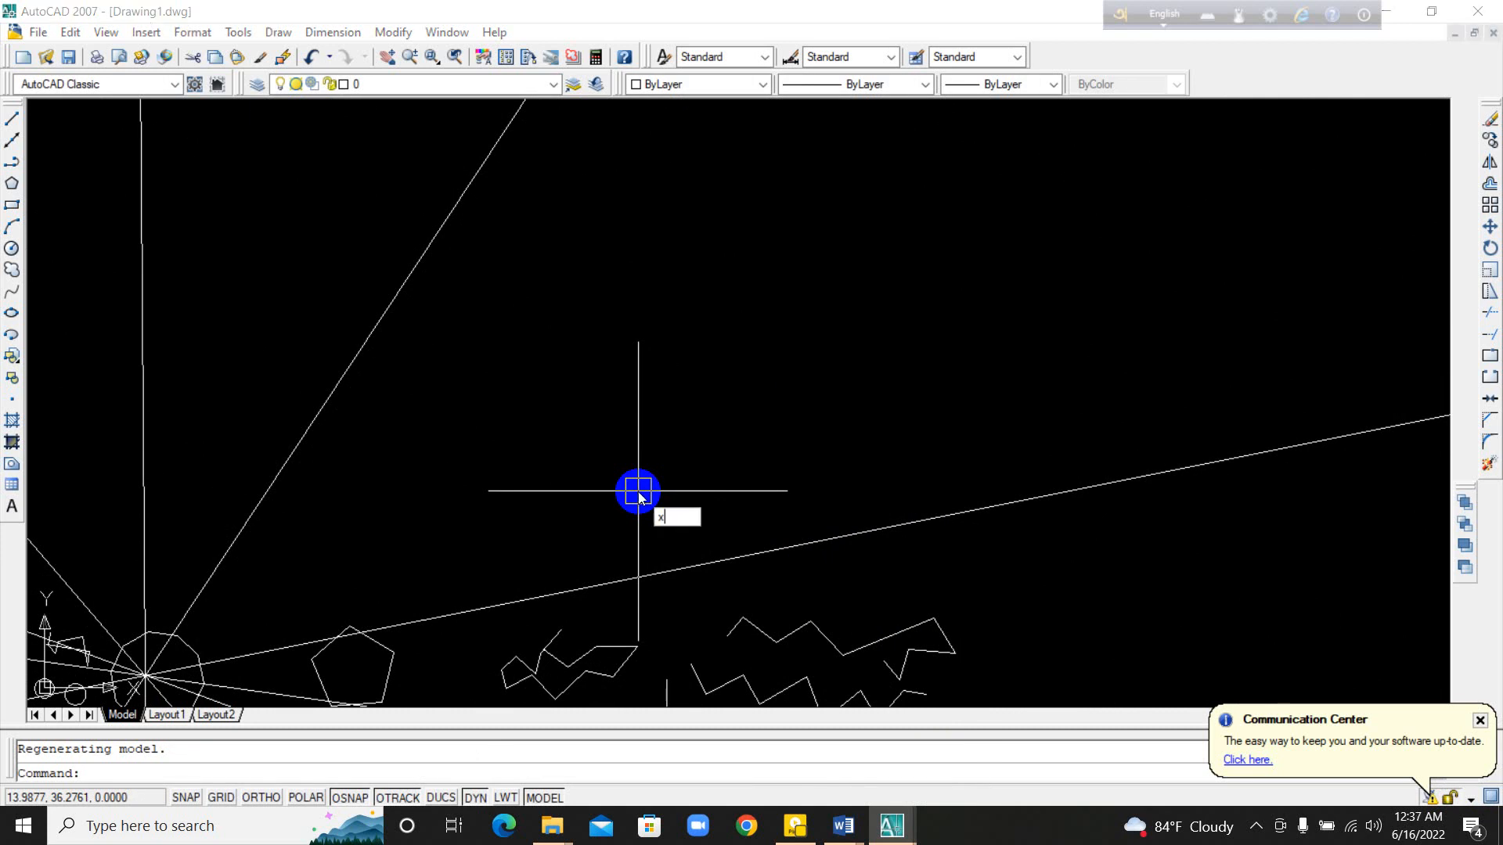
type("l")
key("Return")
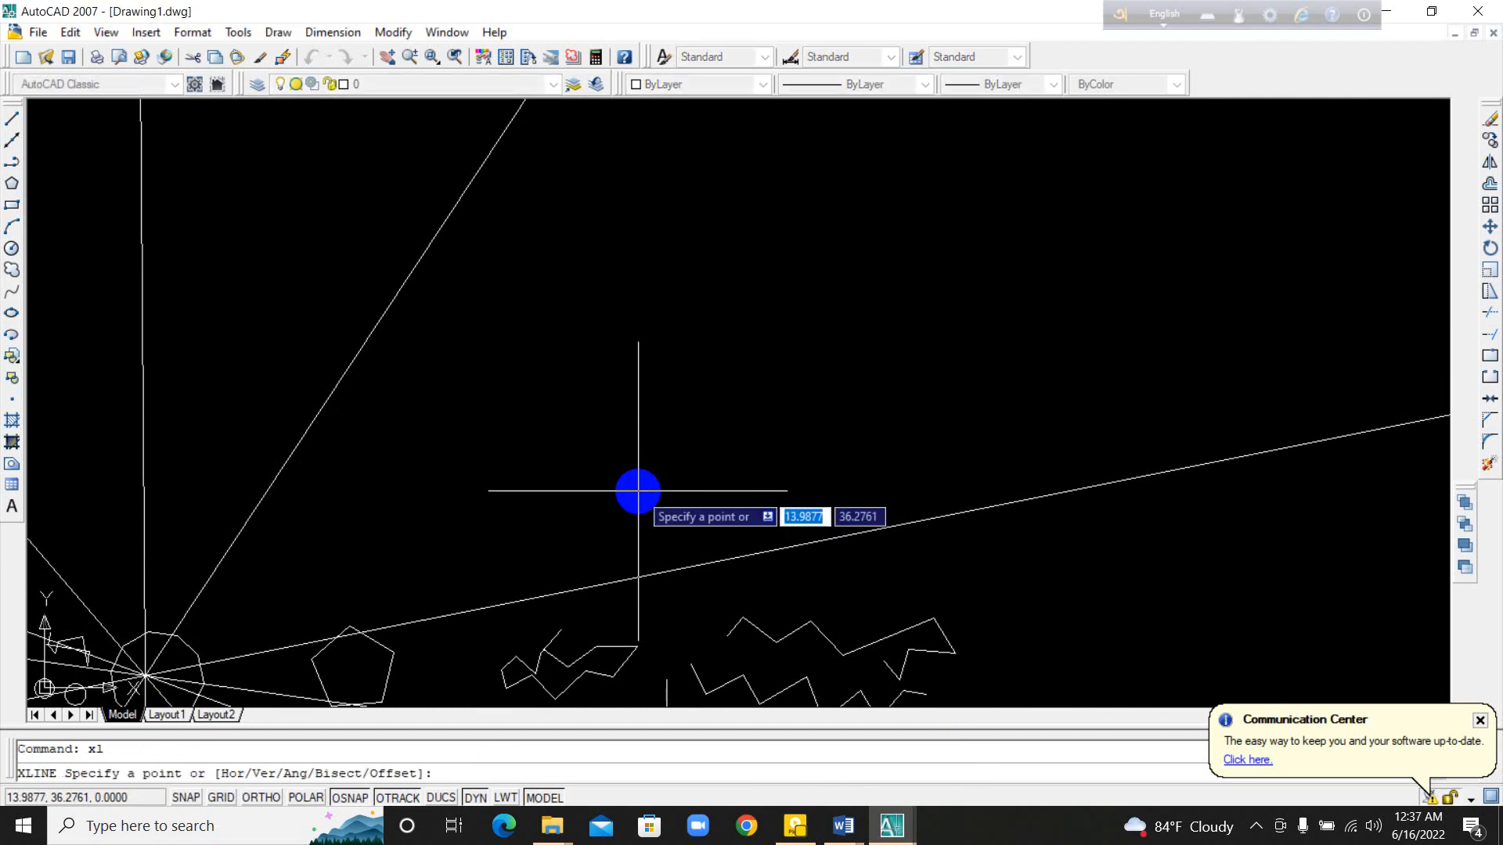
left_click(719, 380)
left_click(718, 421)
left_click(649, 429)
left_click(632, 345)
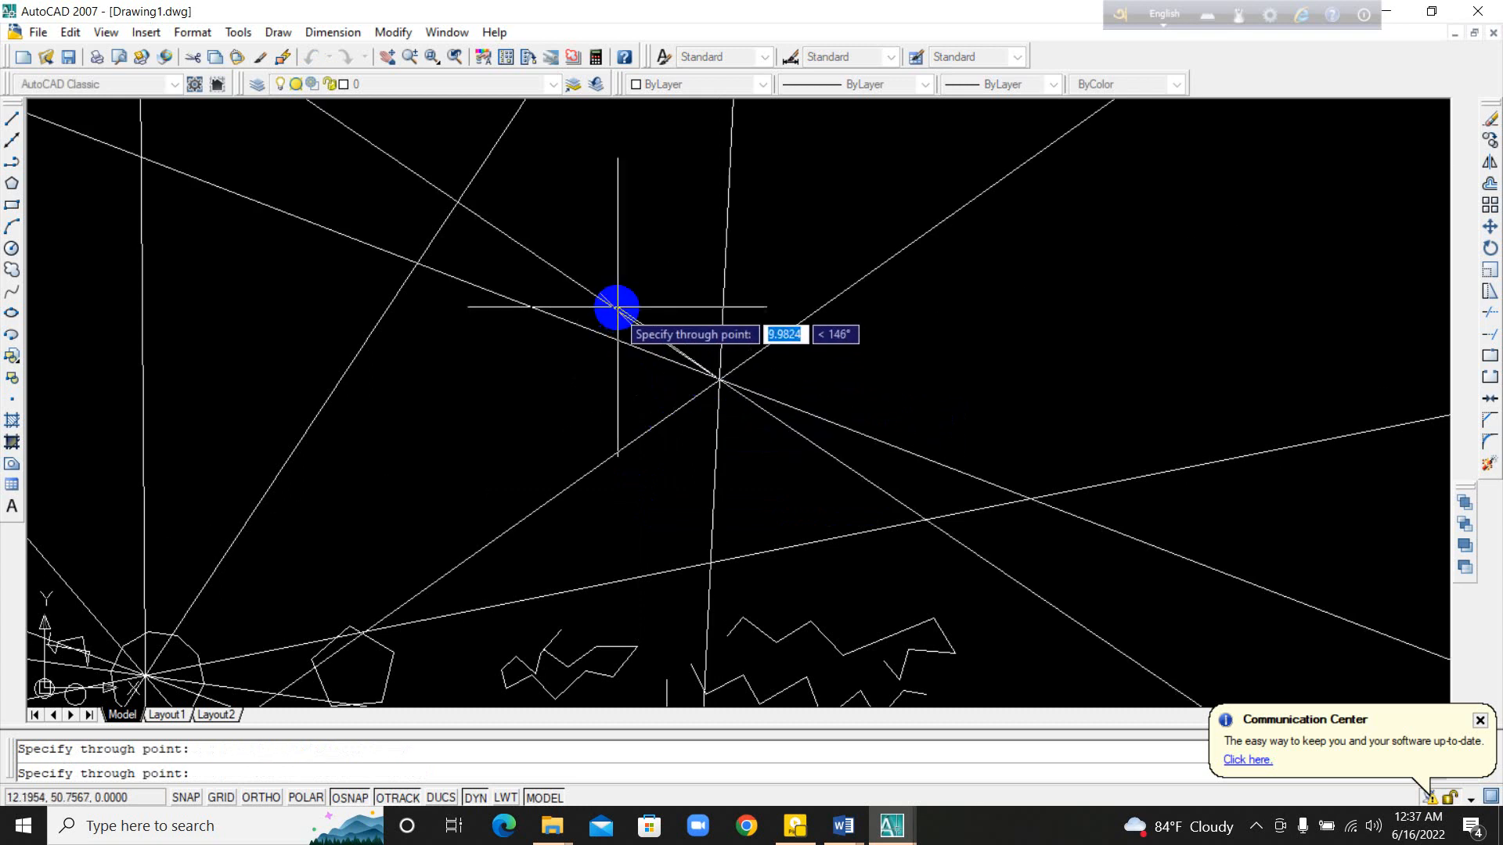
left_click(677, 279)
left_click(694, 278)
left_click(758, 308)
left_click(809, 338)
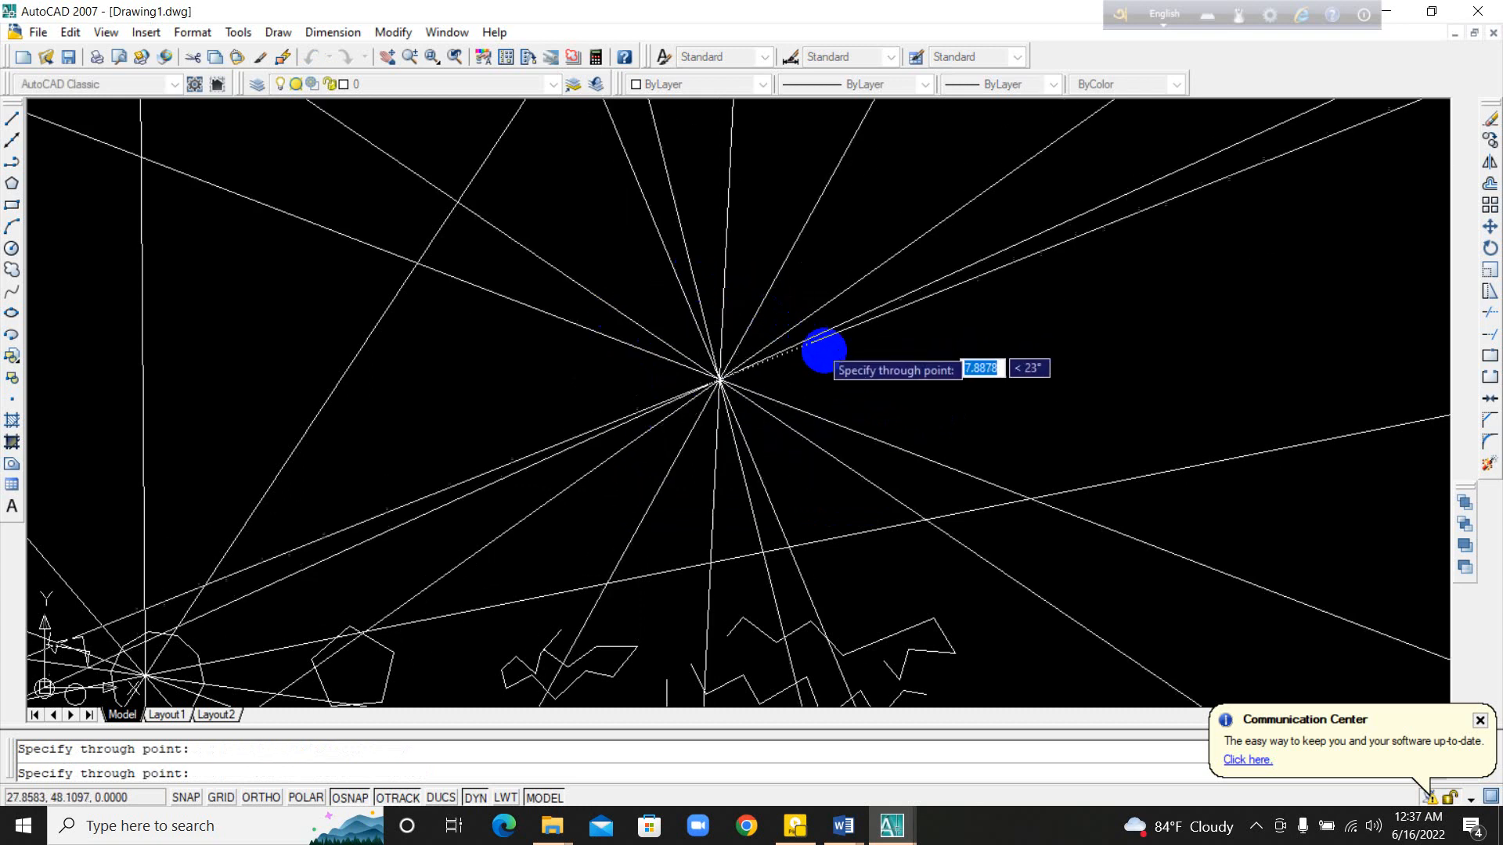
left_click(827, 354)
left_click(835, 375)
left_click(839, 392)
key("Escape")
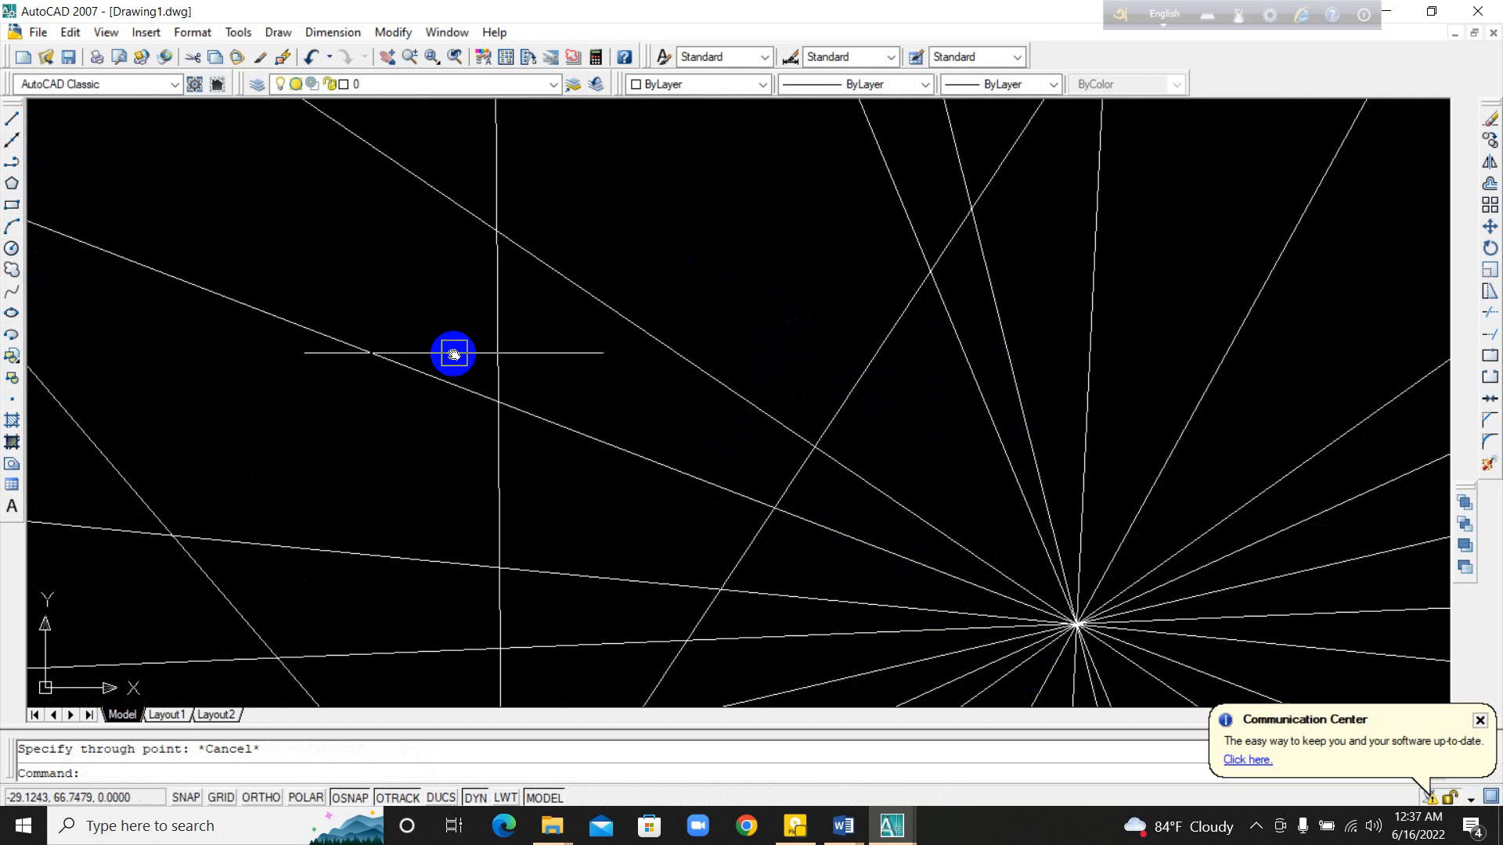
Step: Draw a nine-segment zigzag polyline in an empty area away from the construction lines and select it as one object
middle_click_drag(453, 352, 1250, 803)
middle_click_drag(333, 504, 791, 250)
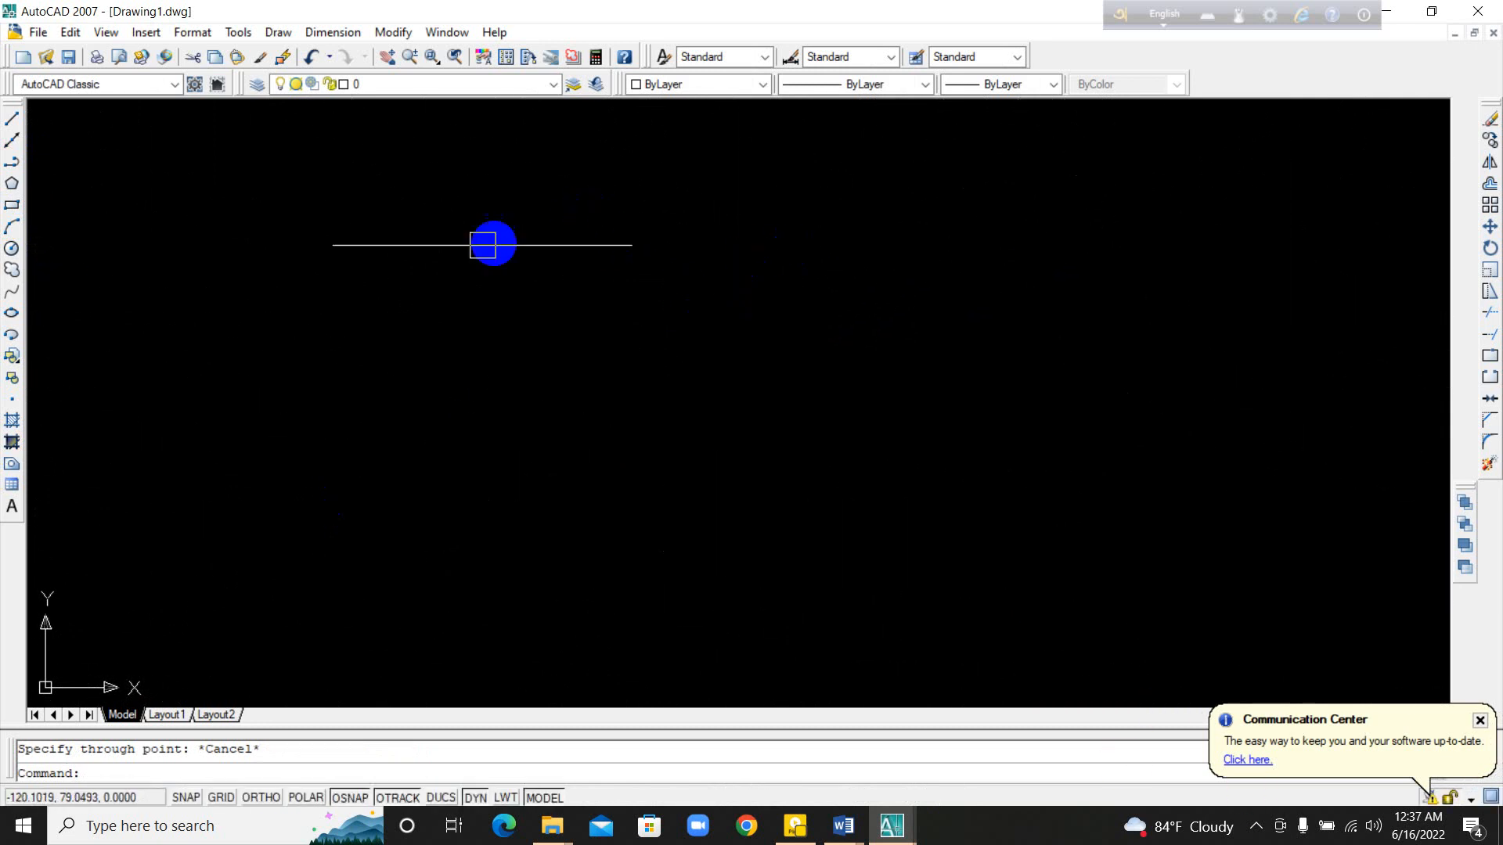
mouse_move(430, 255)
middle_mouse_down()
mouse_move(435, 278)
mouse_move(745, 383)
middle_mouse_up()
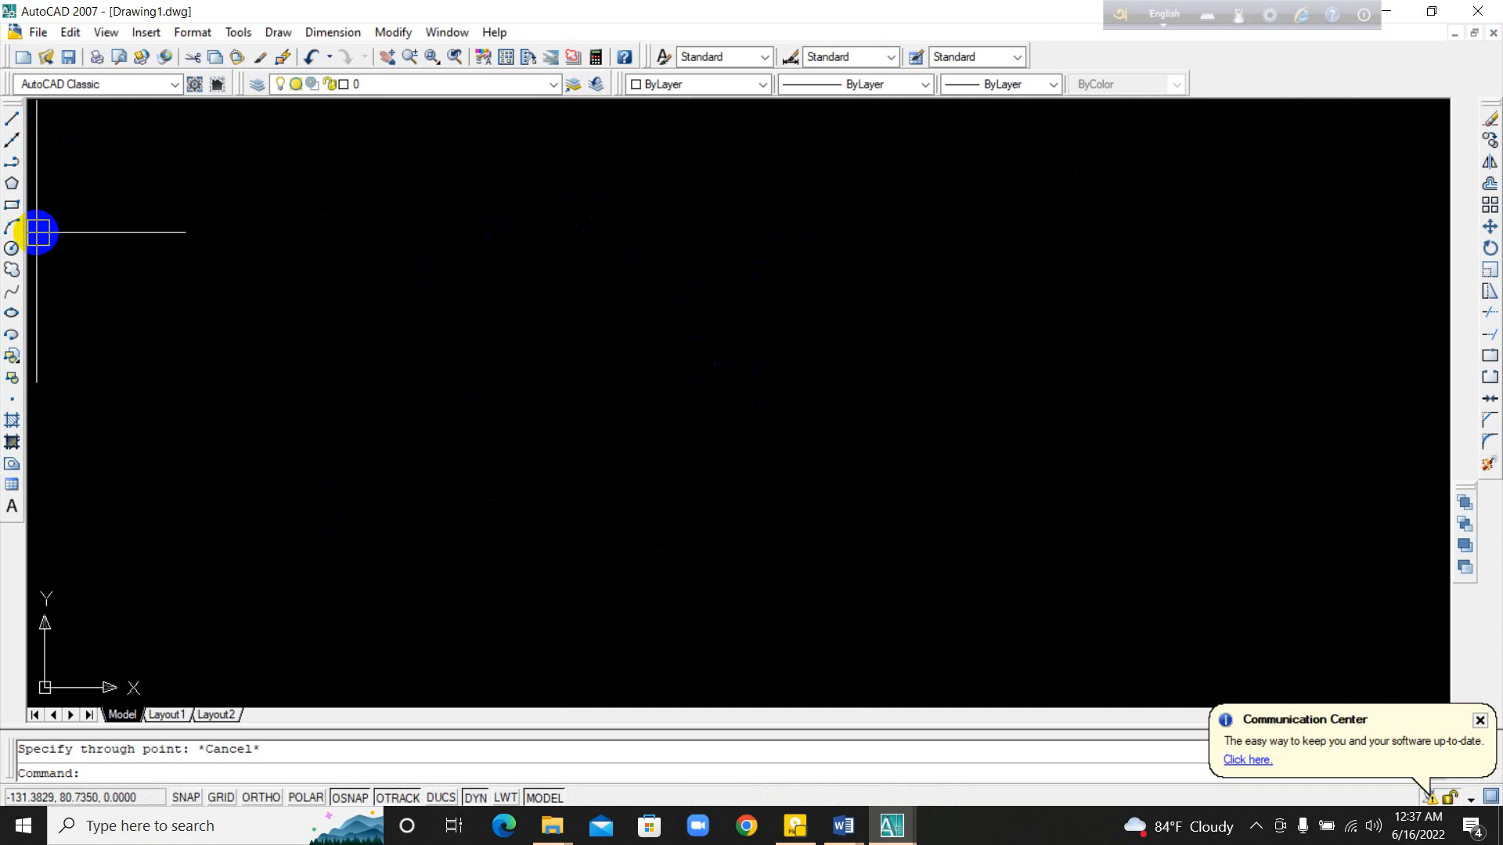
left_click(16, 164)
left_click(246, 370)
left_click(273, 272)
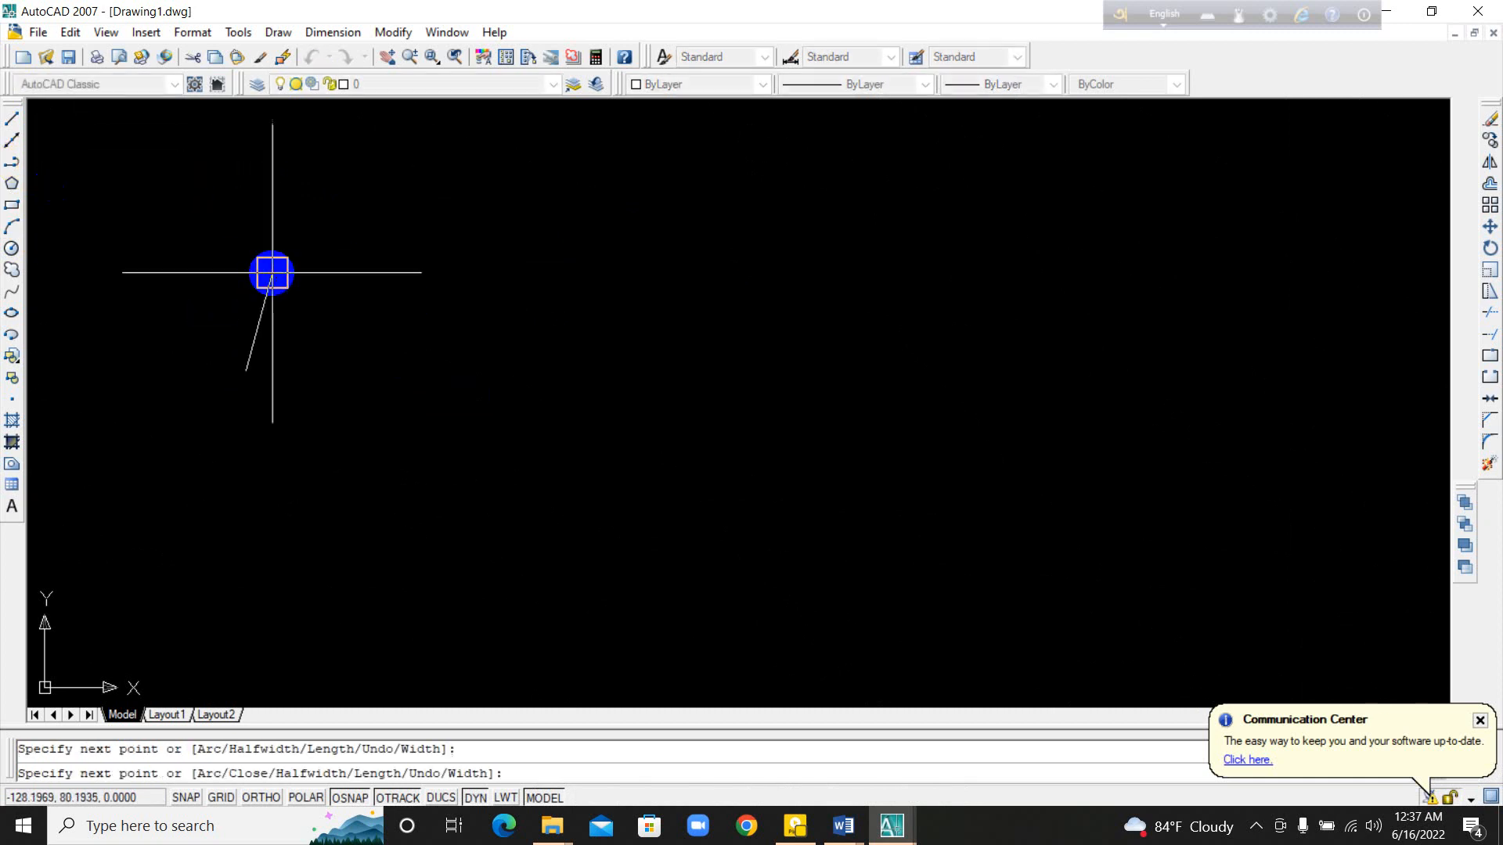
left_click(391, 356)
left_click(422, 296)
left_click(527, 371)
left_click(605, 280)
left_click(671, 338)
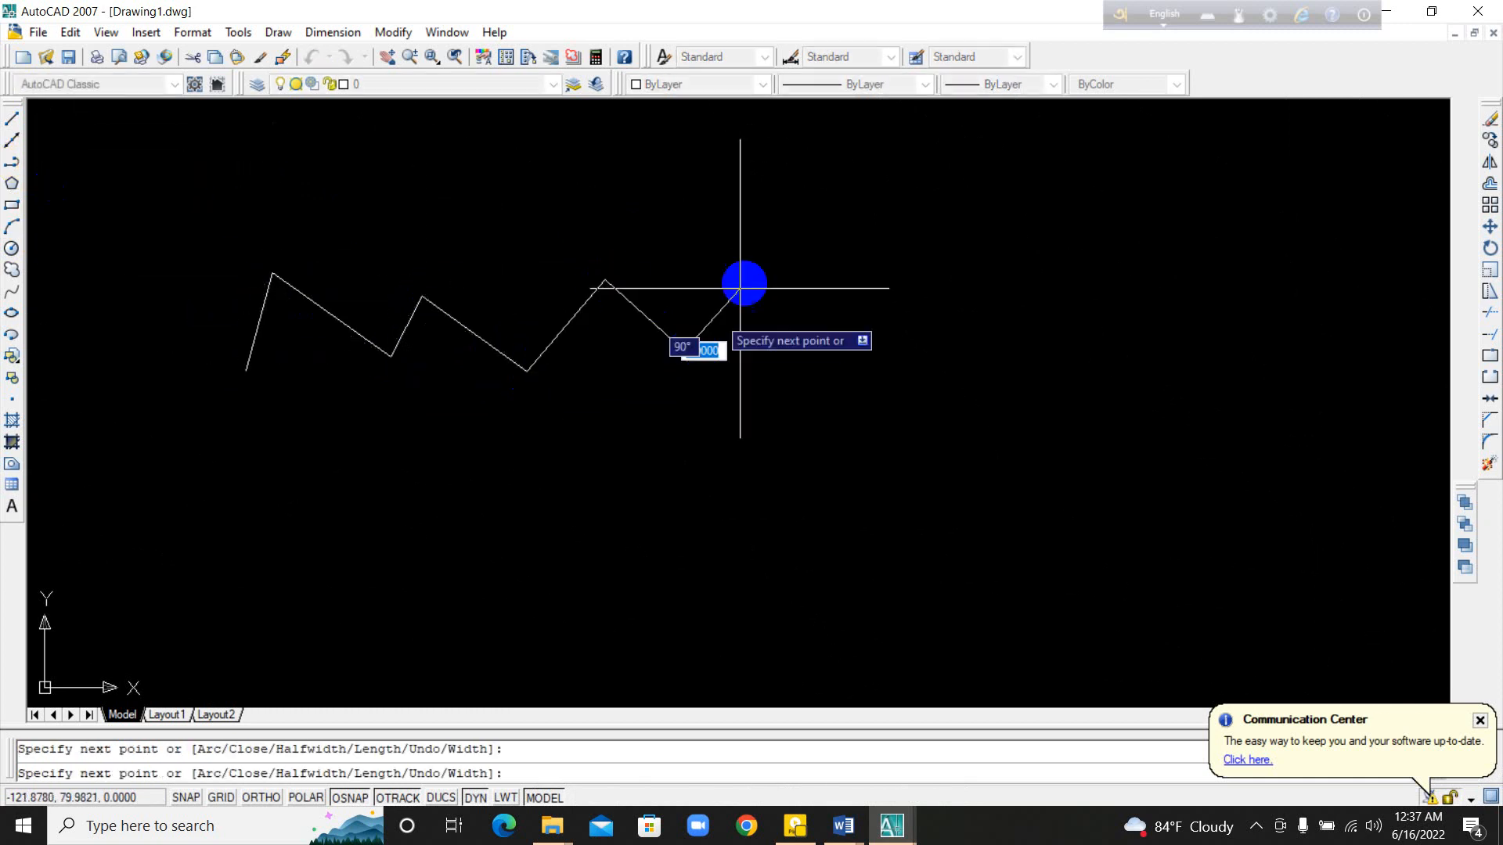
left_click(748, 280)
left_click(819, 373)
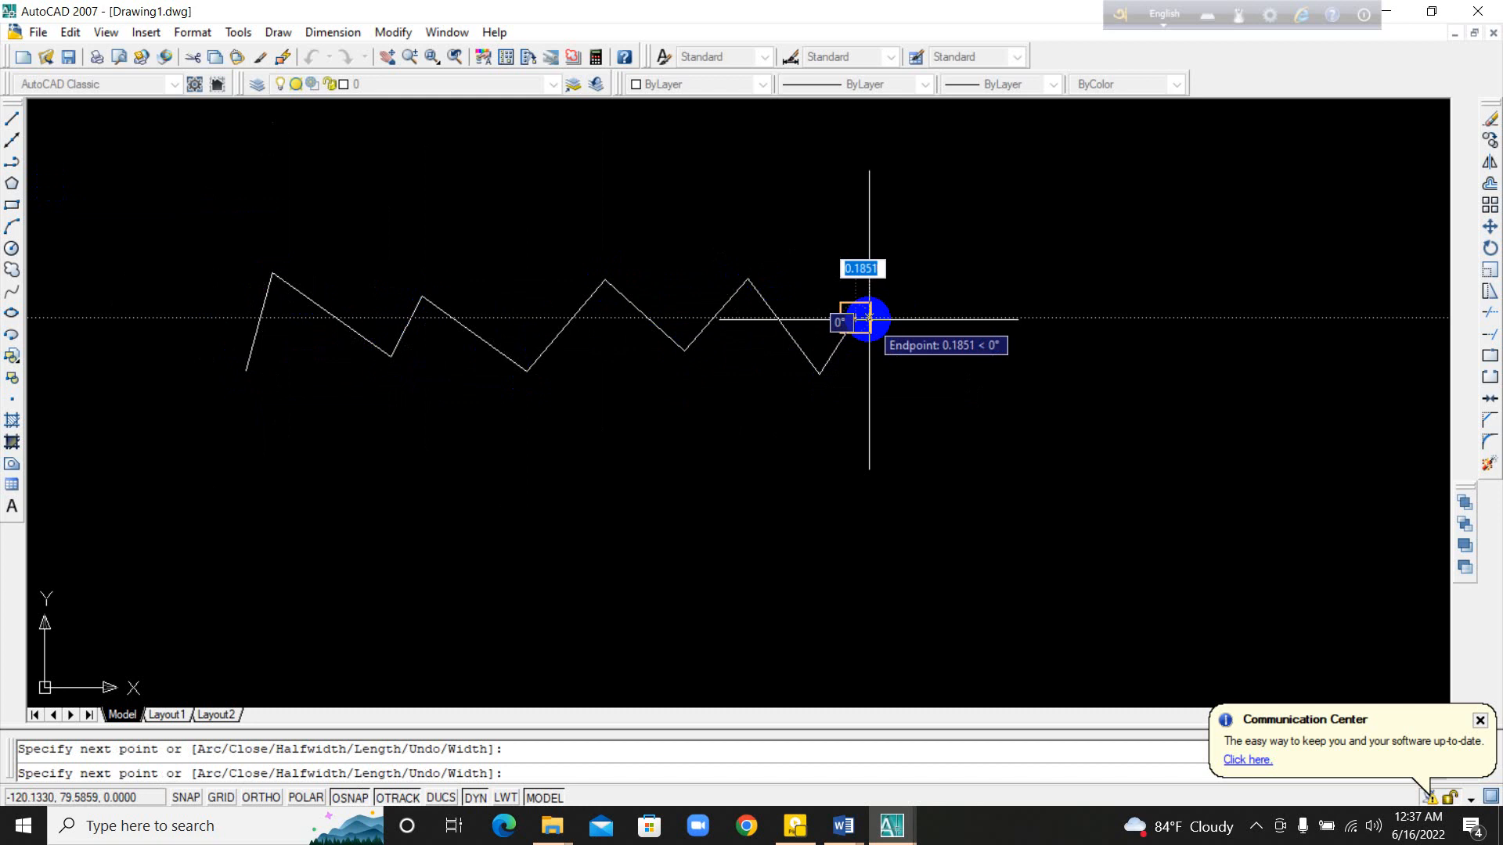
key("Escape")
left_click(845, 350)
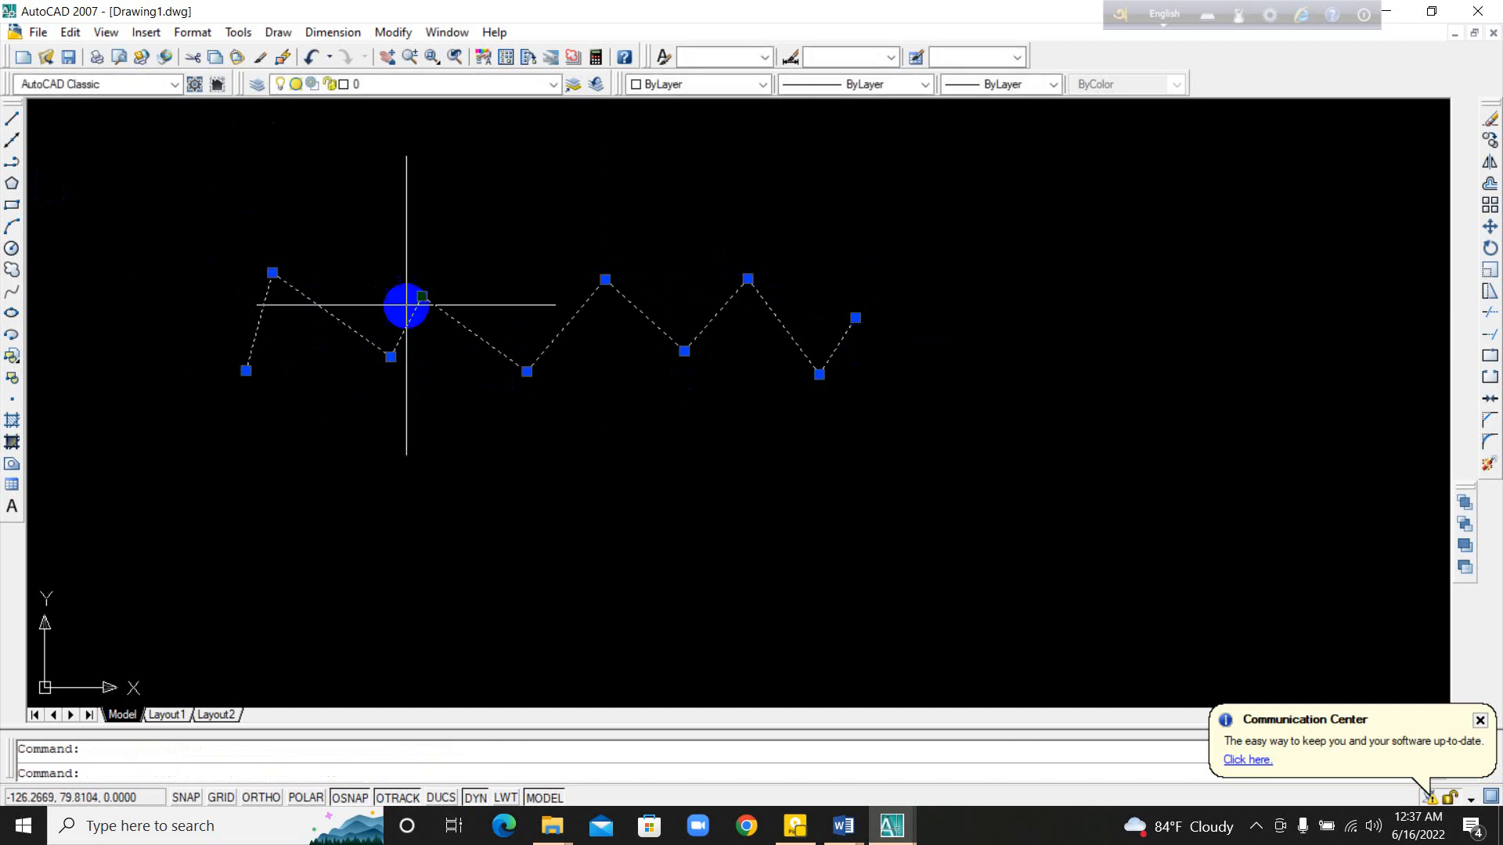
Step: Draw a nine-segment zigzag chain with the Line command directly below the polyline and end the command
left_click(22, 123)
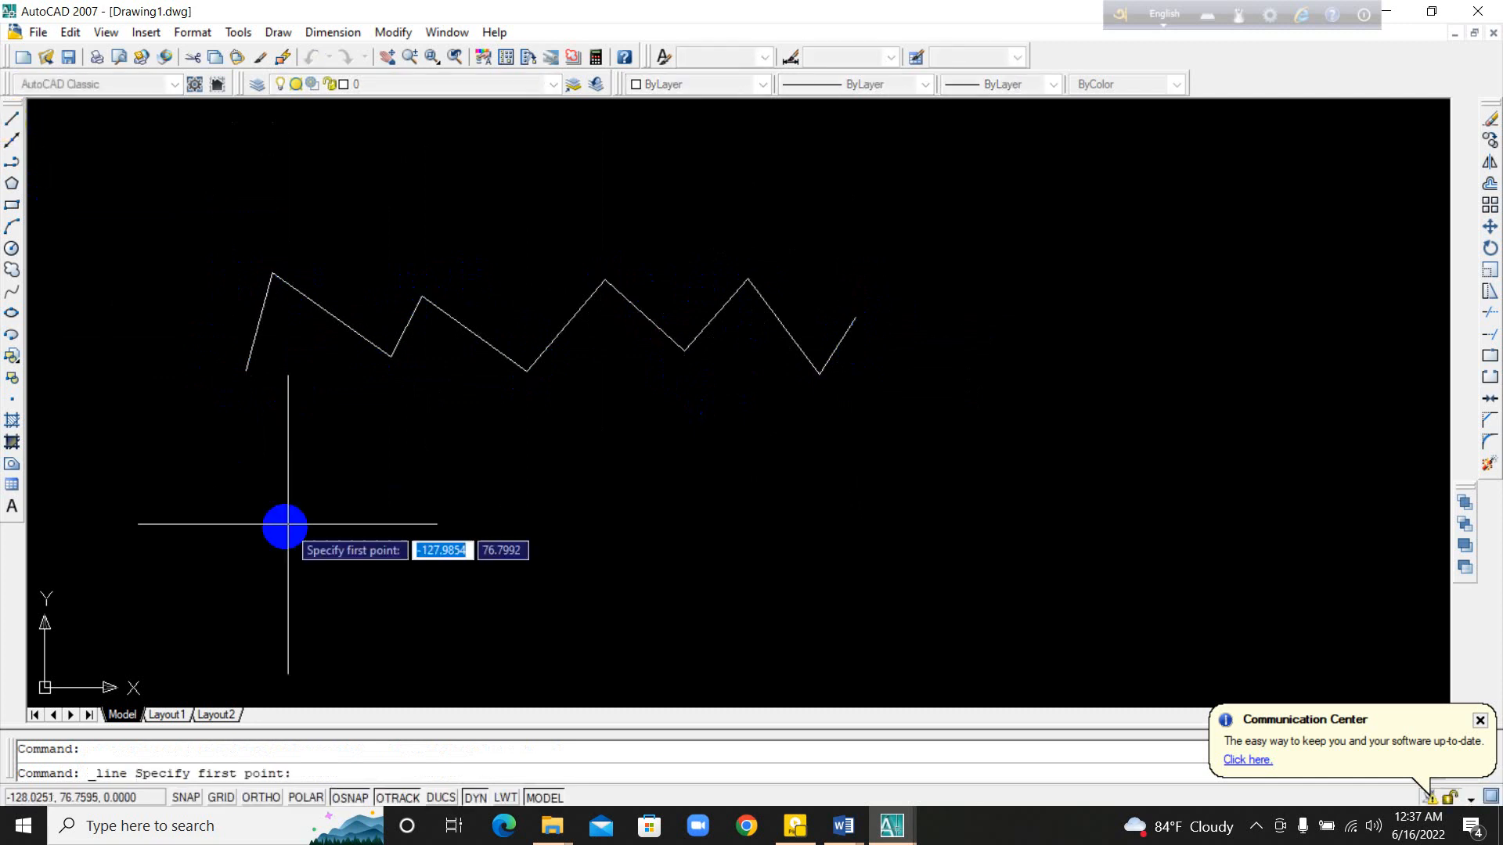
left_click(241, 529)
left_click(278, 395)
left_click(381, 499)
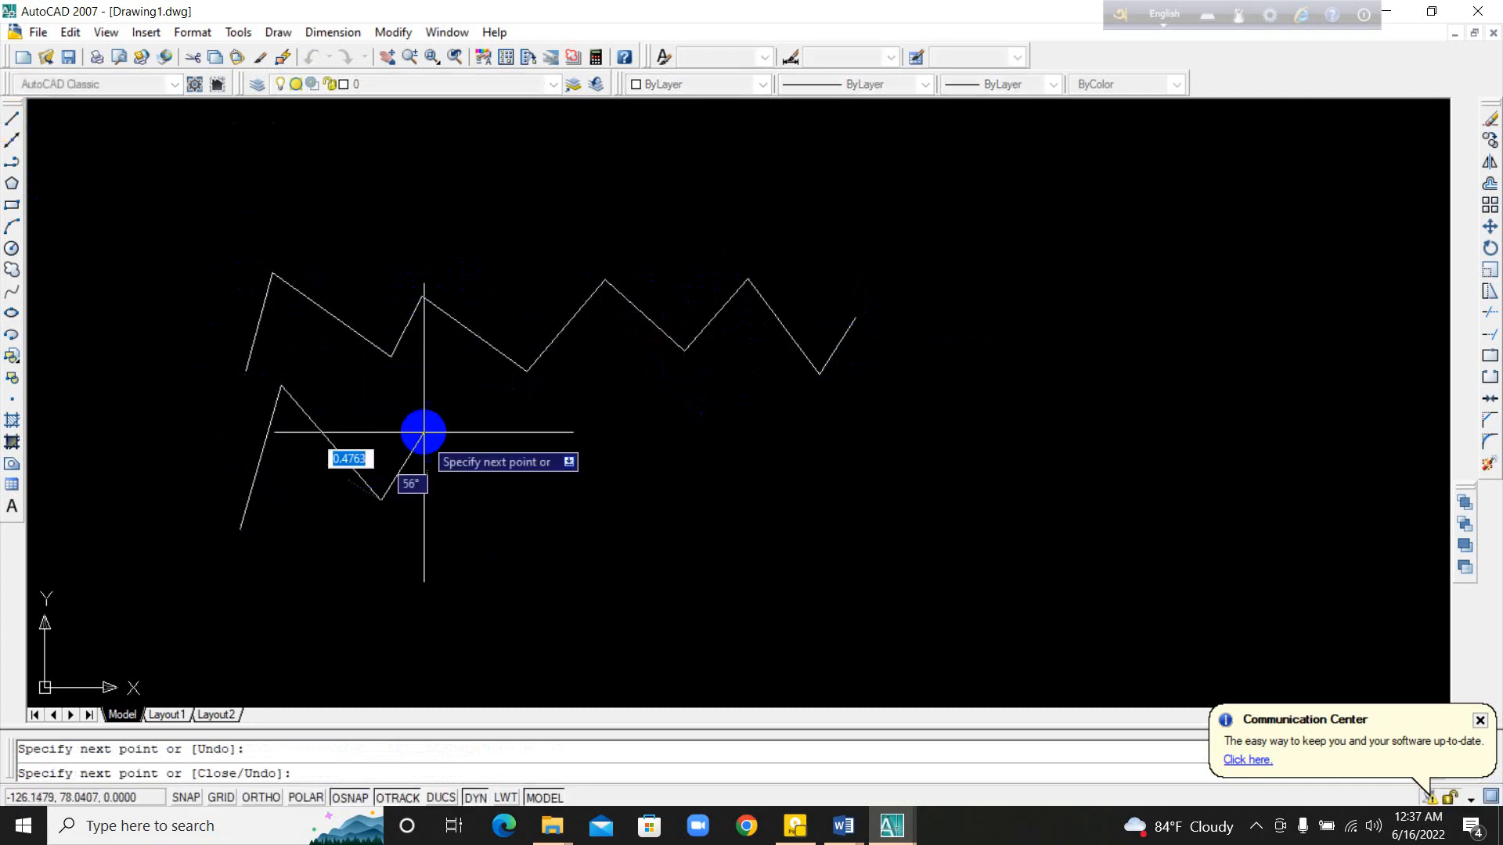
left_click(434, 394)
left_click(519, 467)
left_click(573, 427)
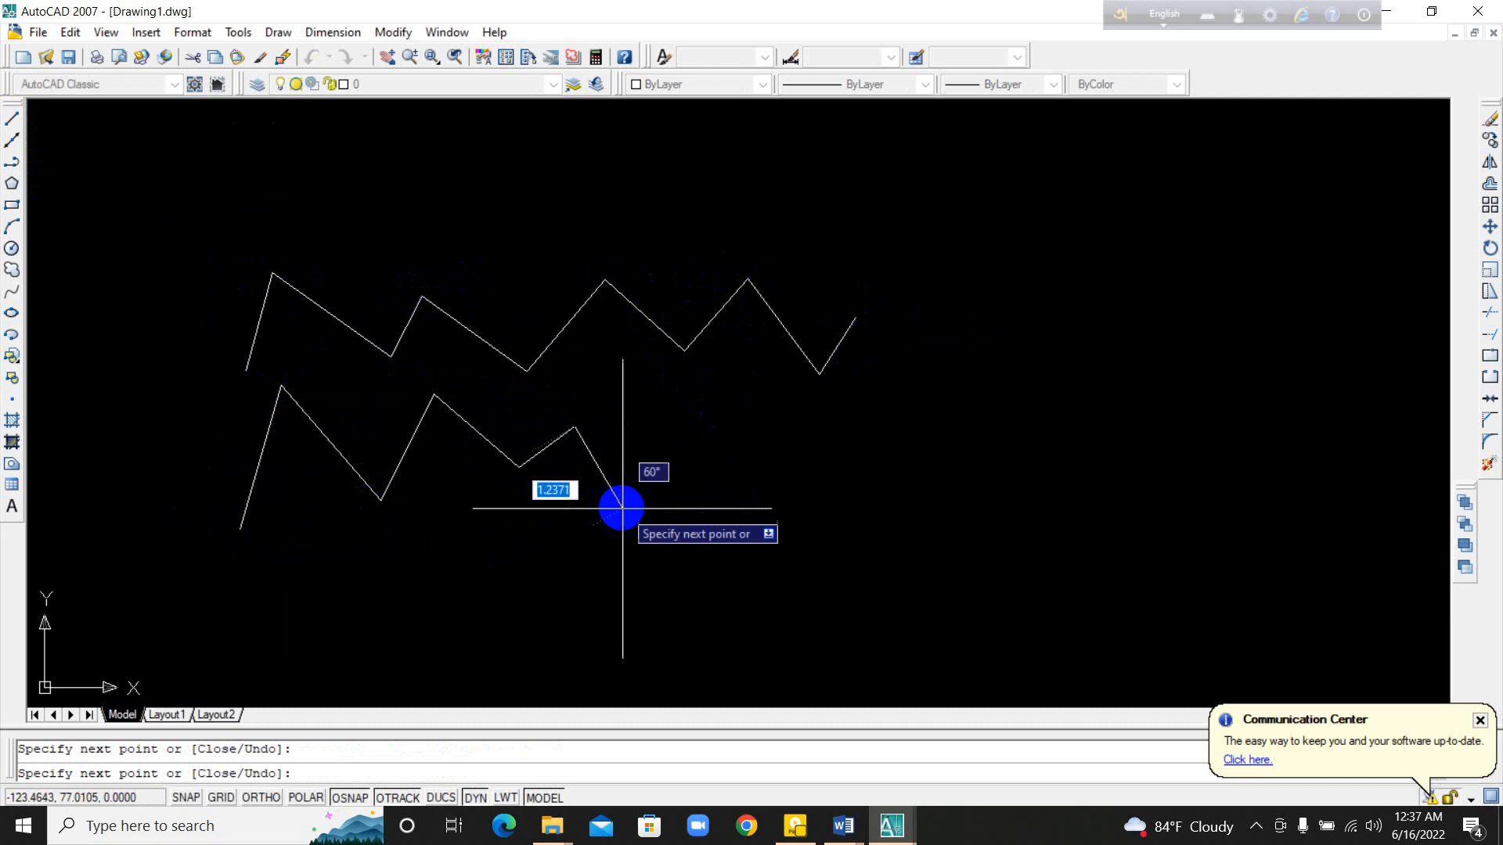
left_click(624, 511)
left_click(728, 361)
left_click(812, 499)
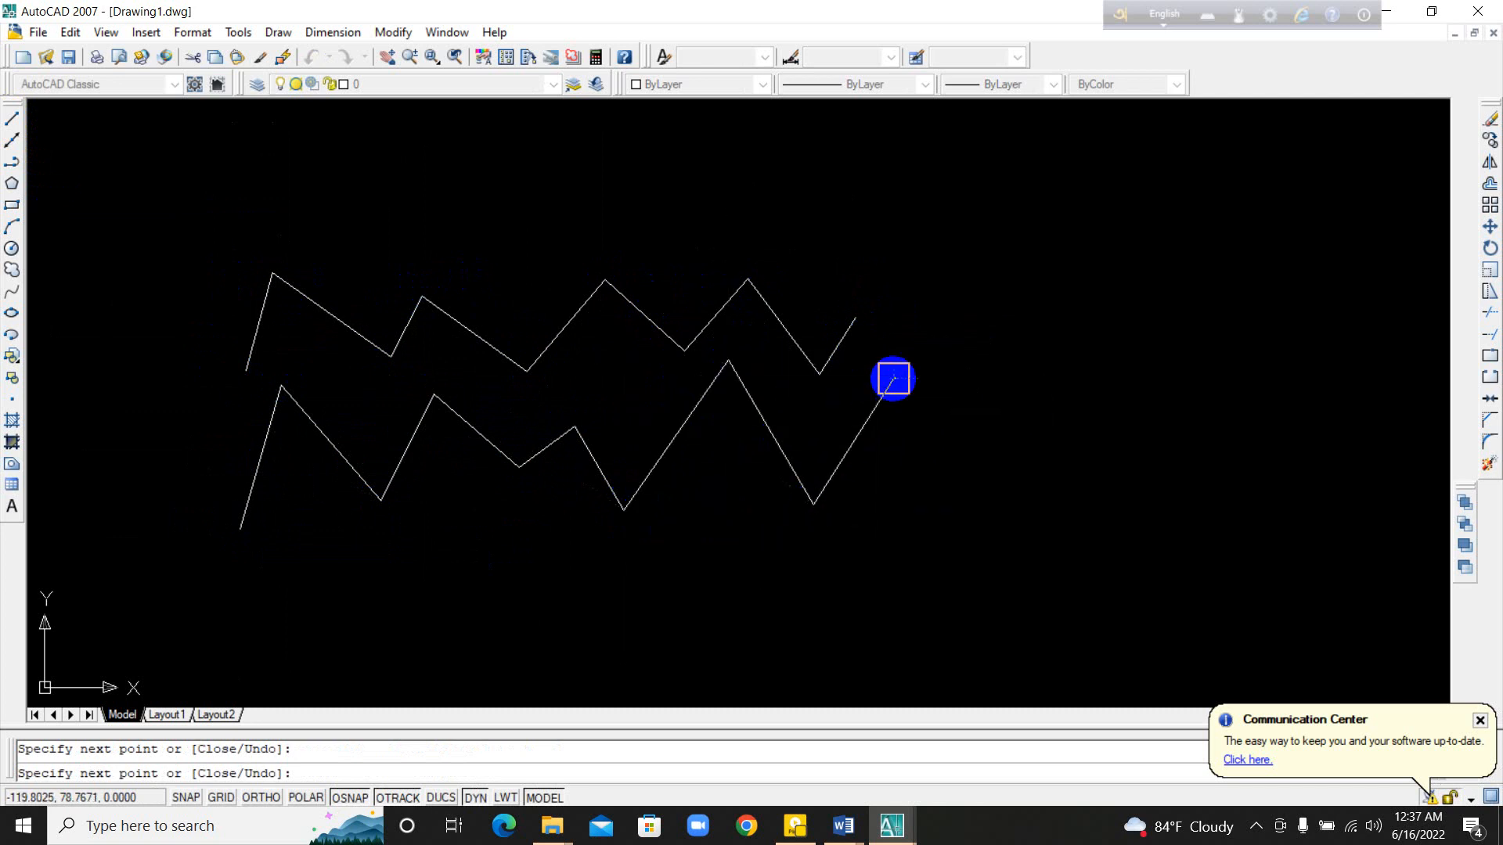
left_click(895, 379)
key("Escape")
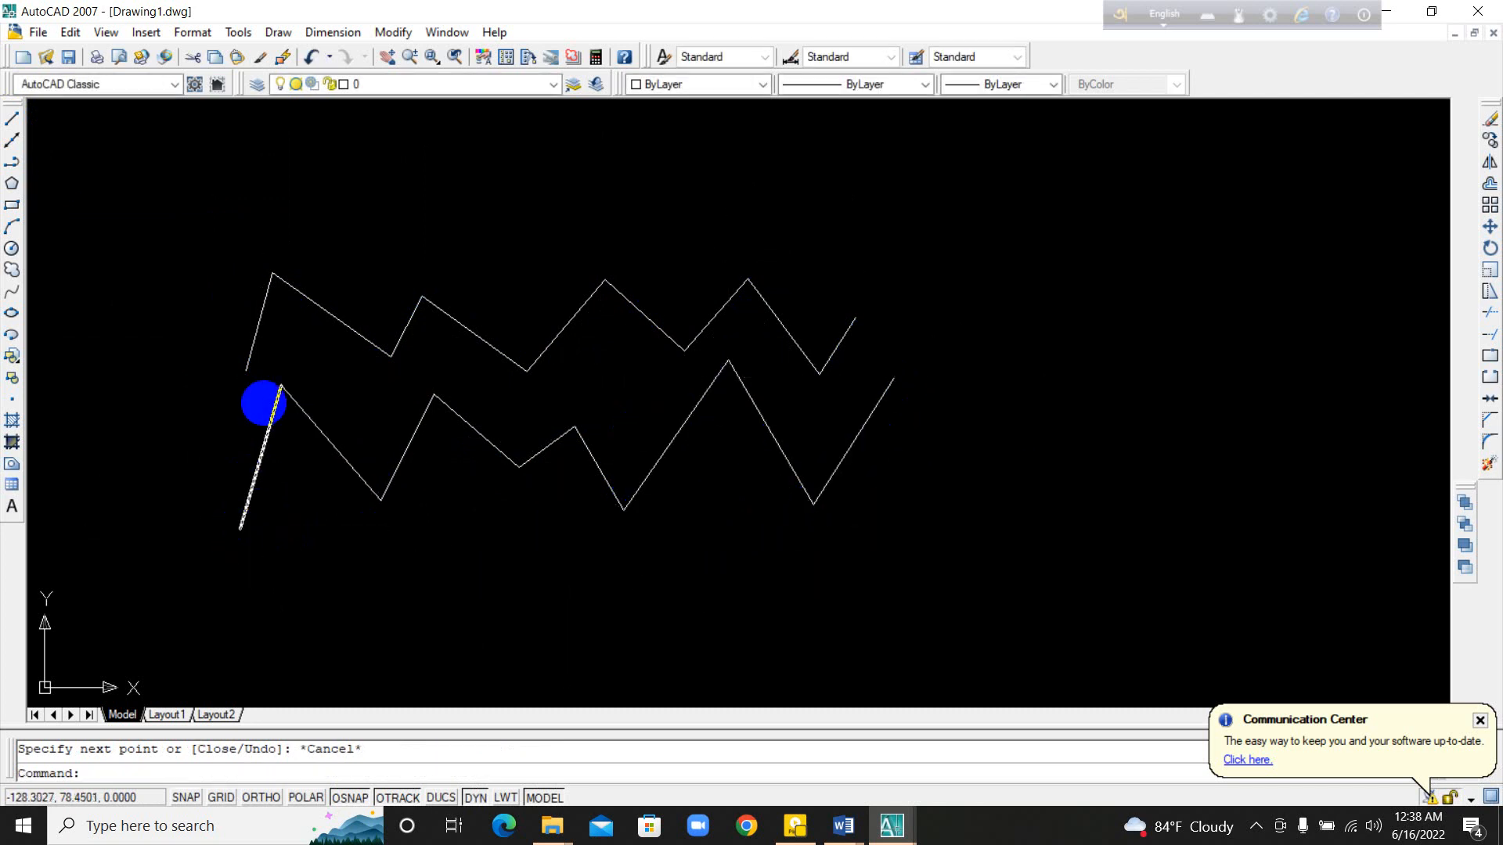
Step: Select the lower chain's first five segments one at a time and the upper polyline as a whole, and clear the selection
left_click(262, 445)
left_click(309, 419)
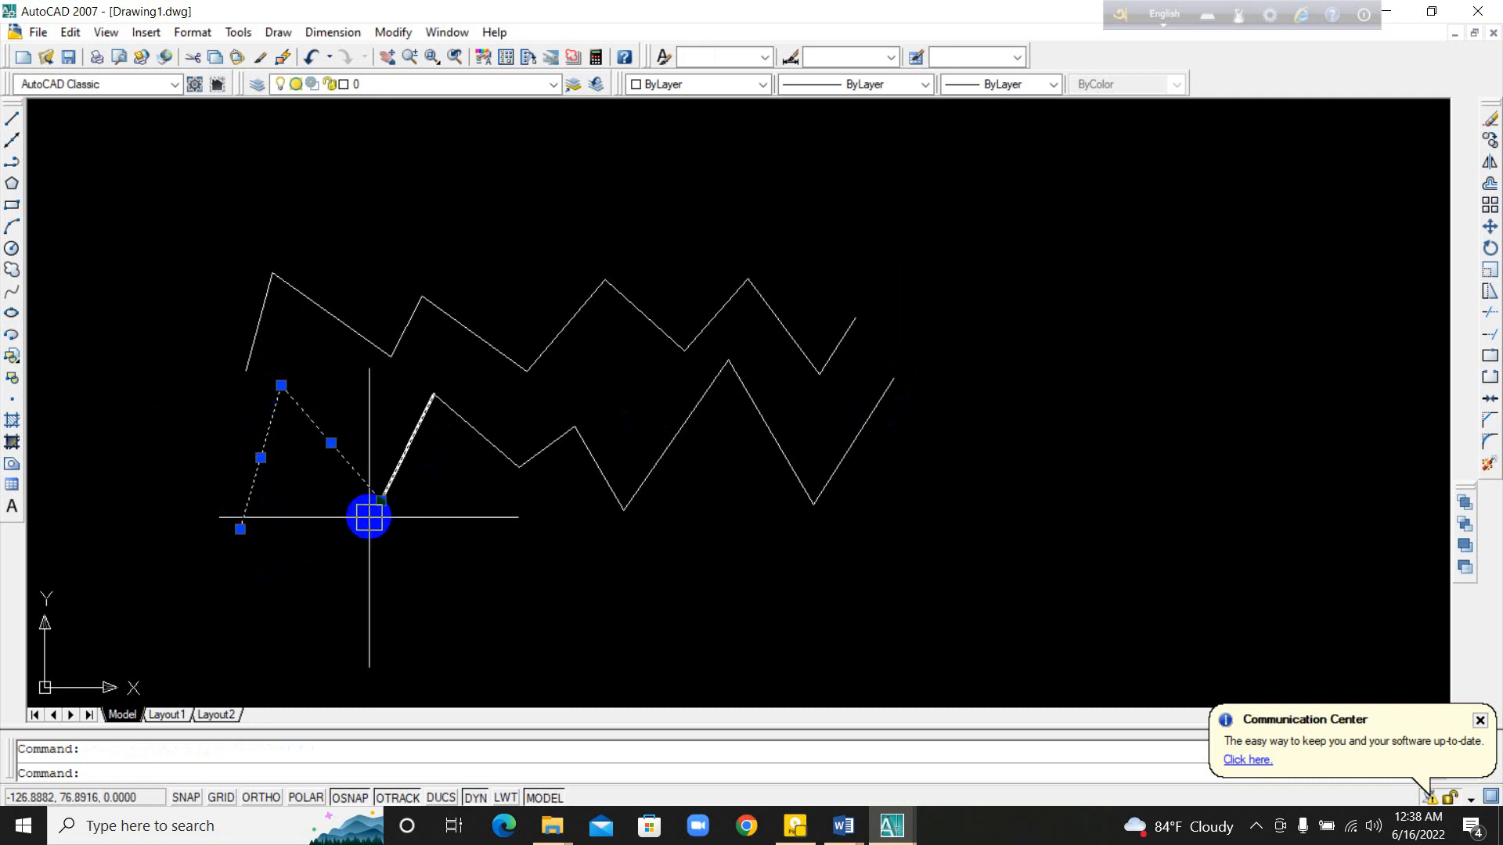
left_click(414, 431)
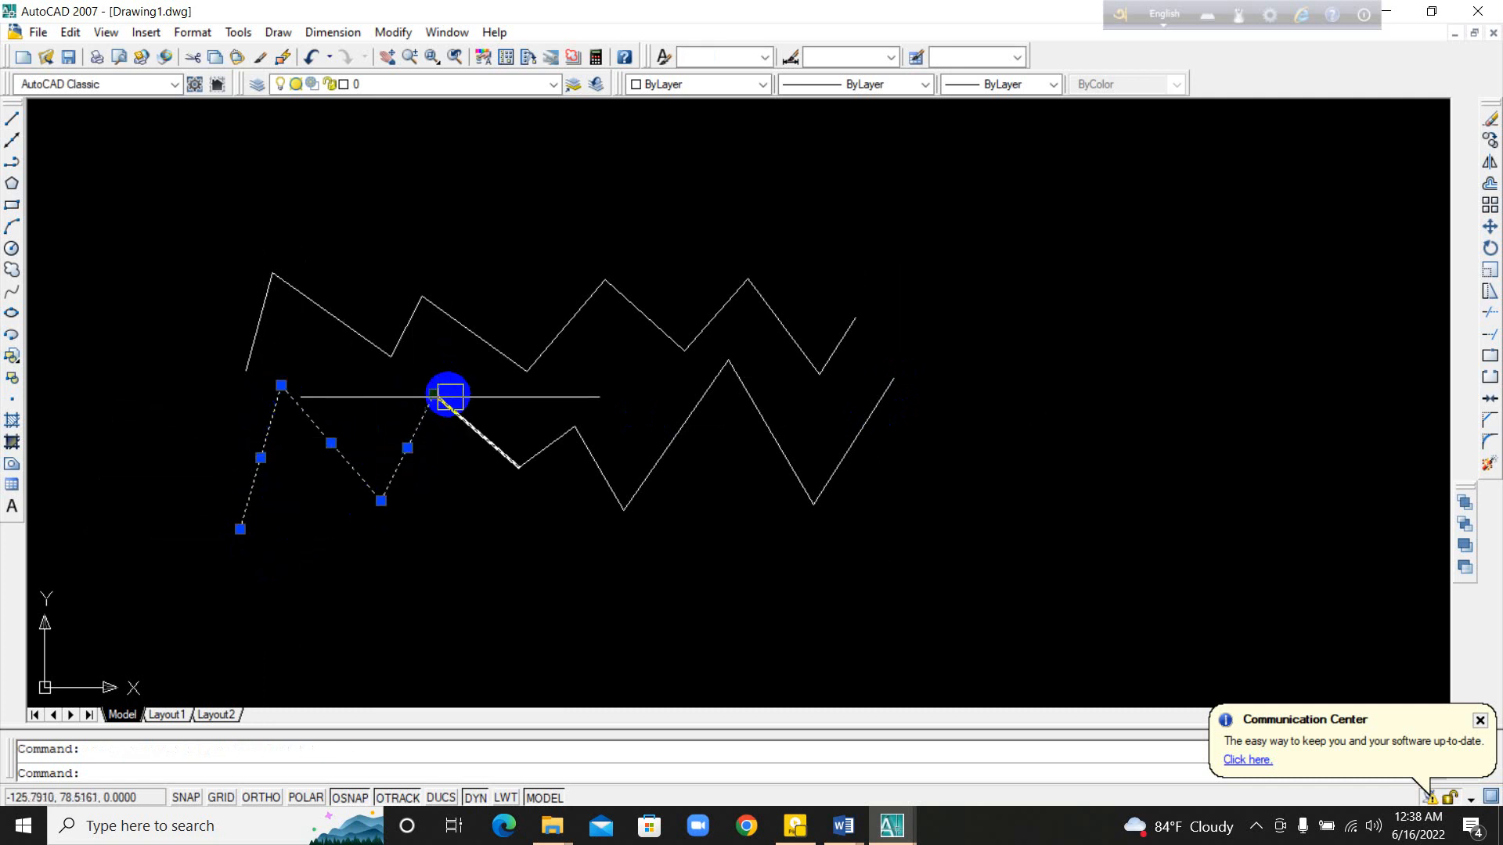
left_click(482, 440)
left_click(534, 443)
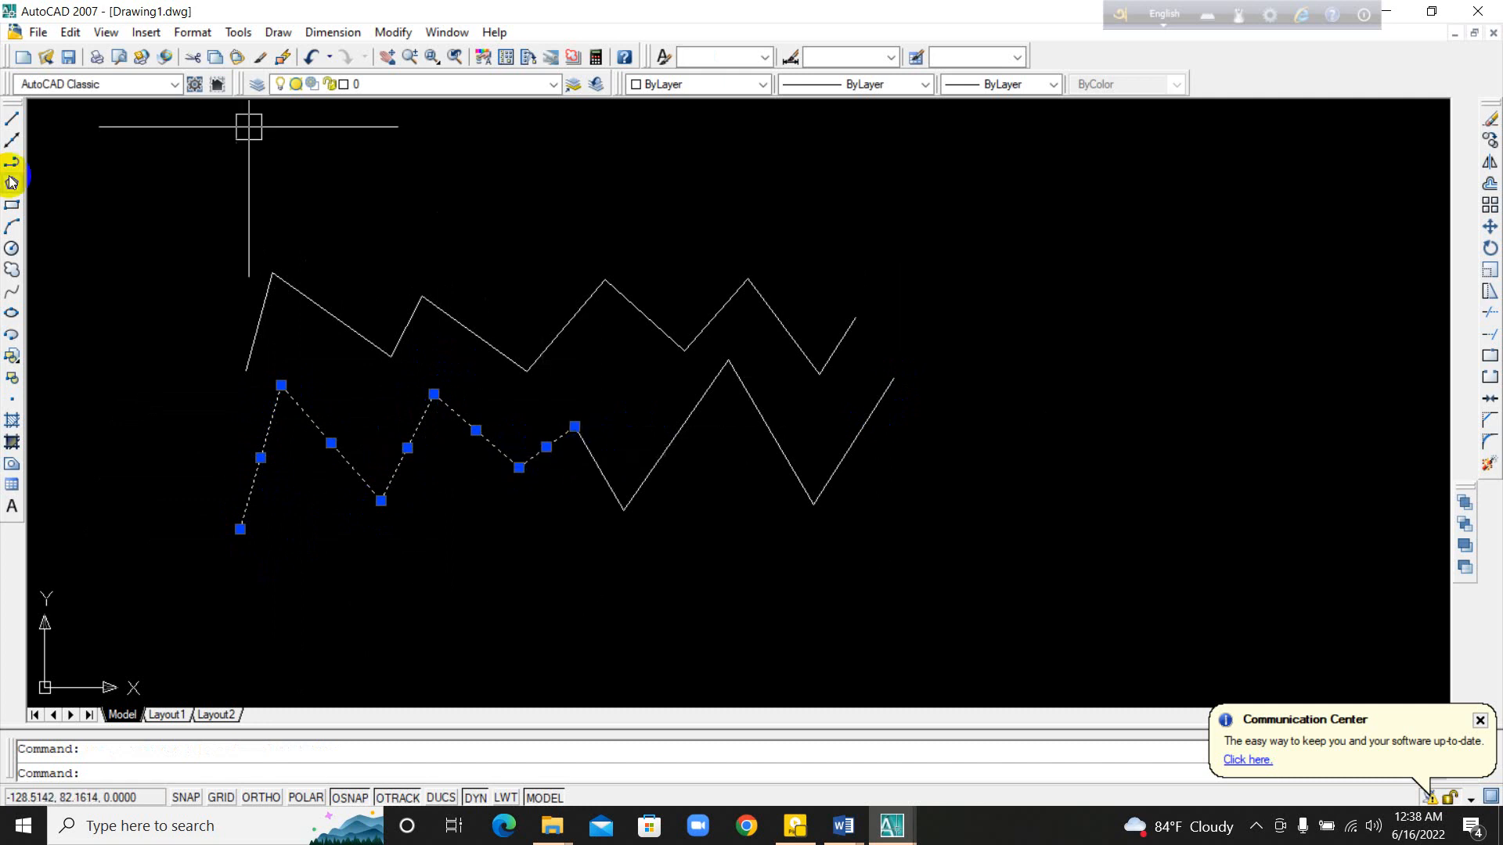
left_click(247, 320)
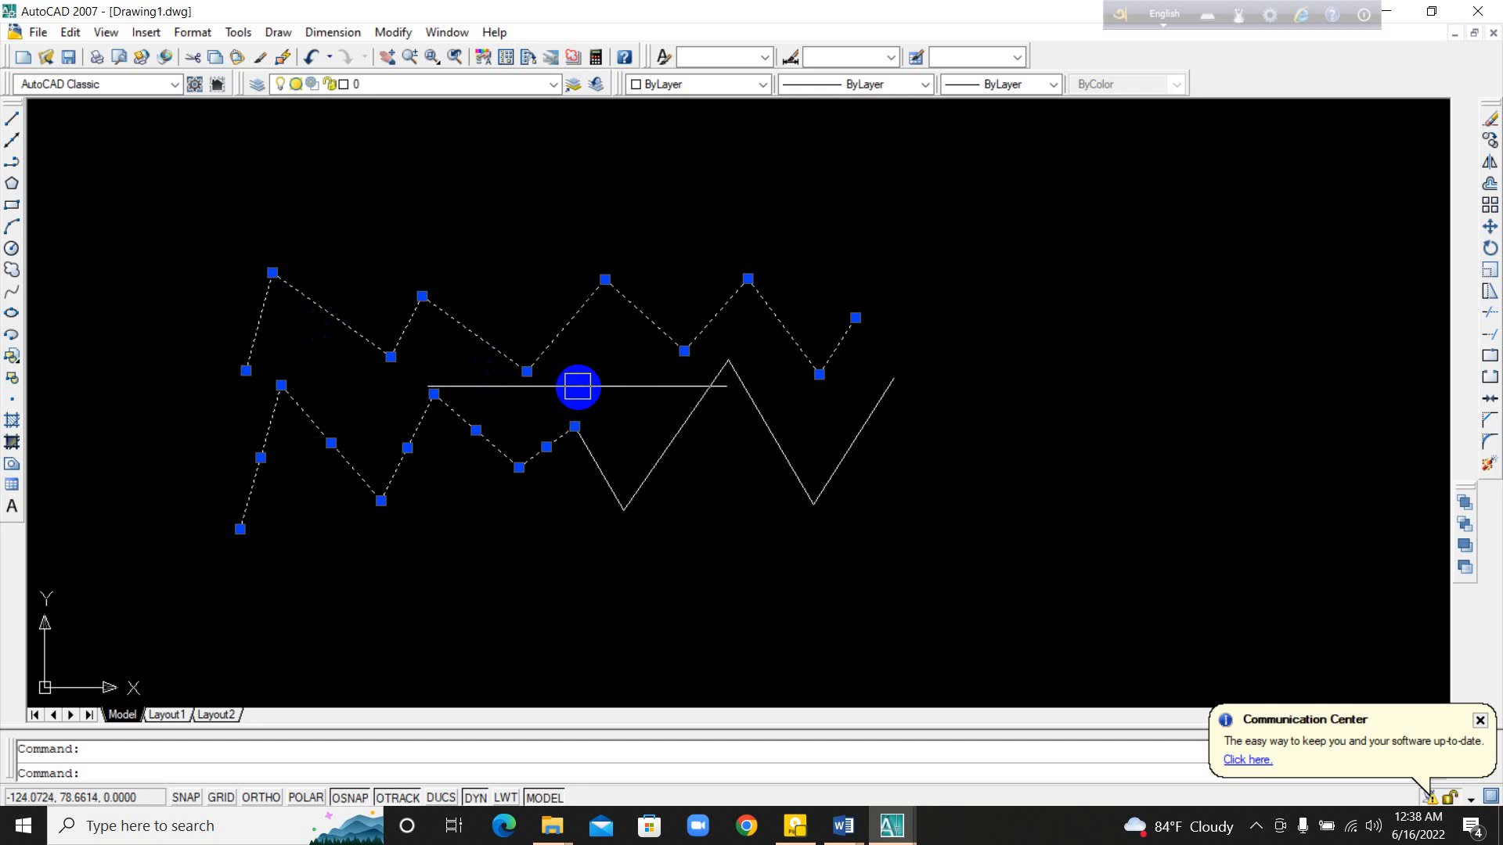
middle_click_drag(493, 397, 453, 386)
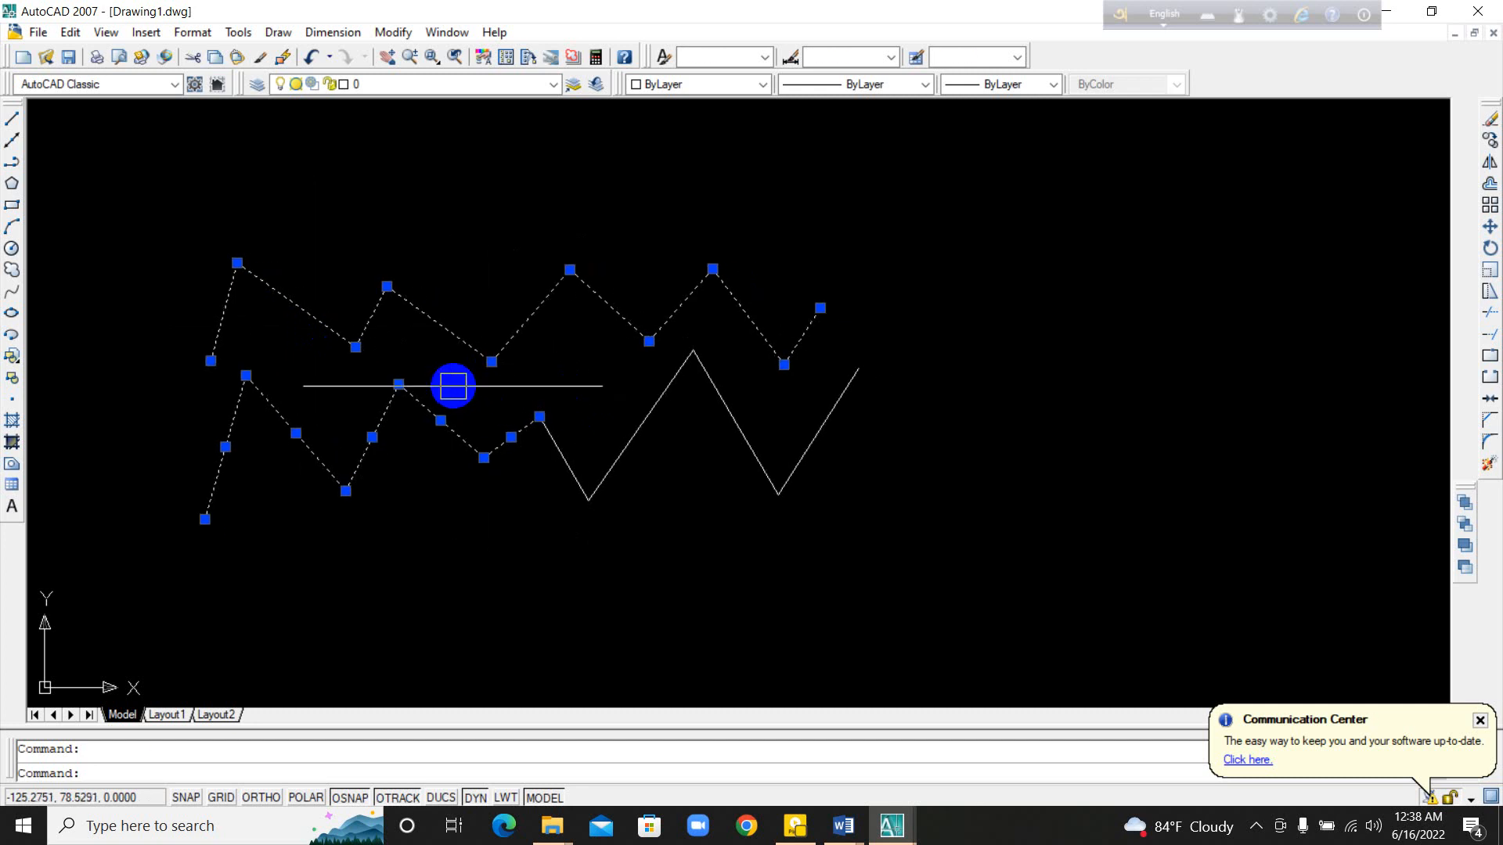
key("Escape")
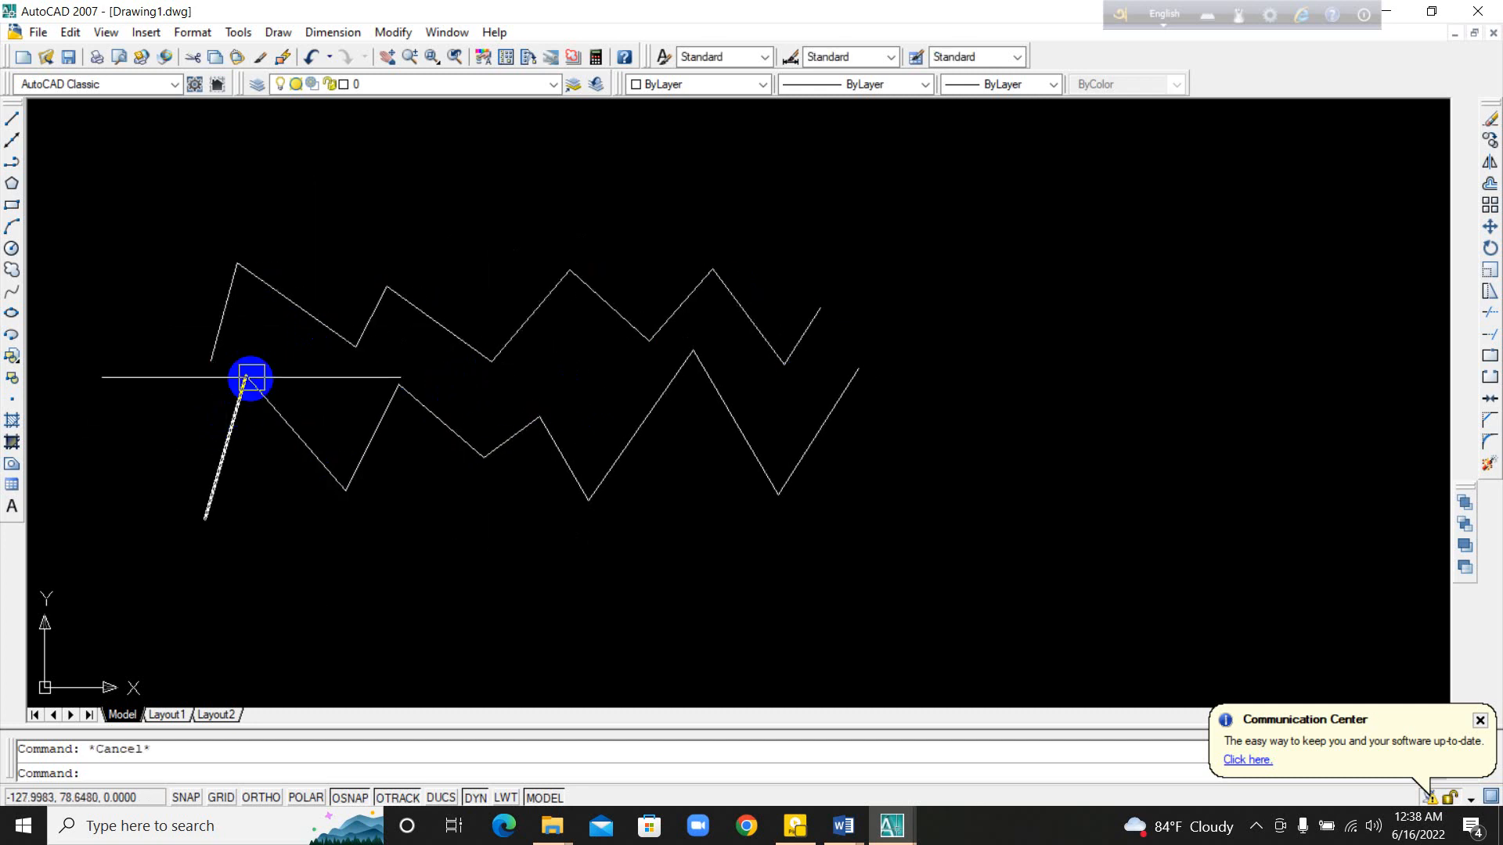
Step: Compare selection again by picking separate segments of the lower chain and the whole upper polyline, clearing each selection
left_click(312, 454)
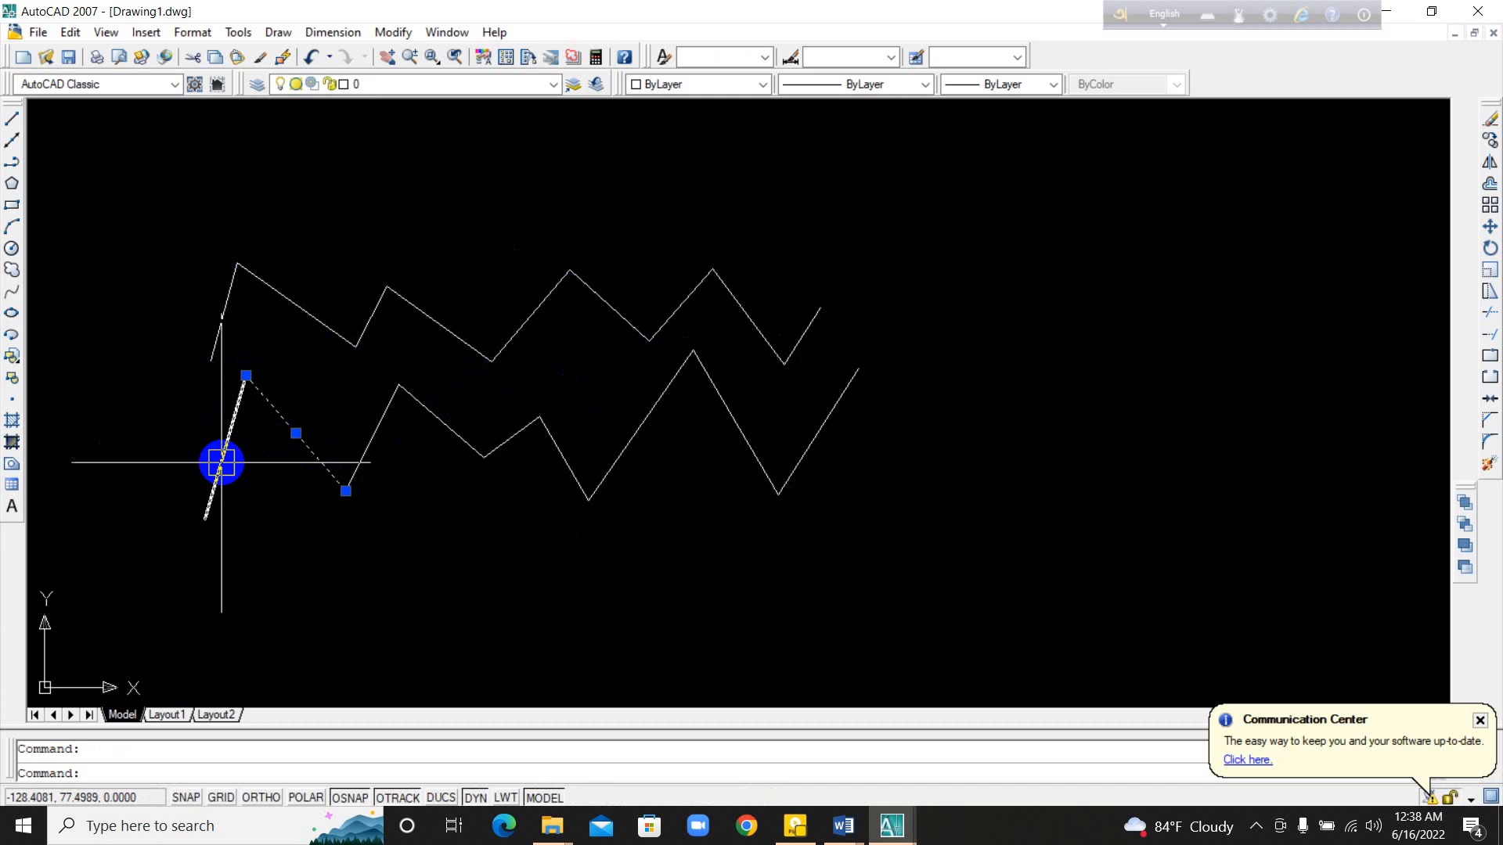
left_click(458, 435)
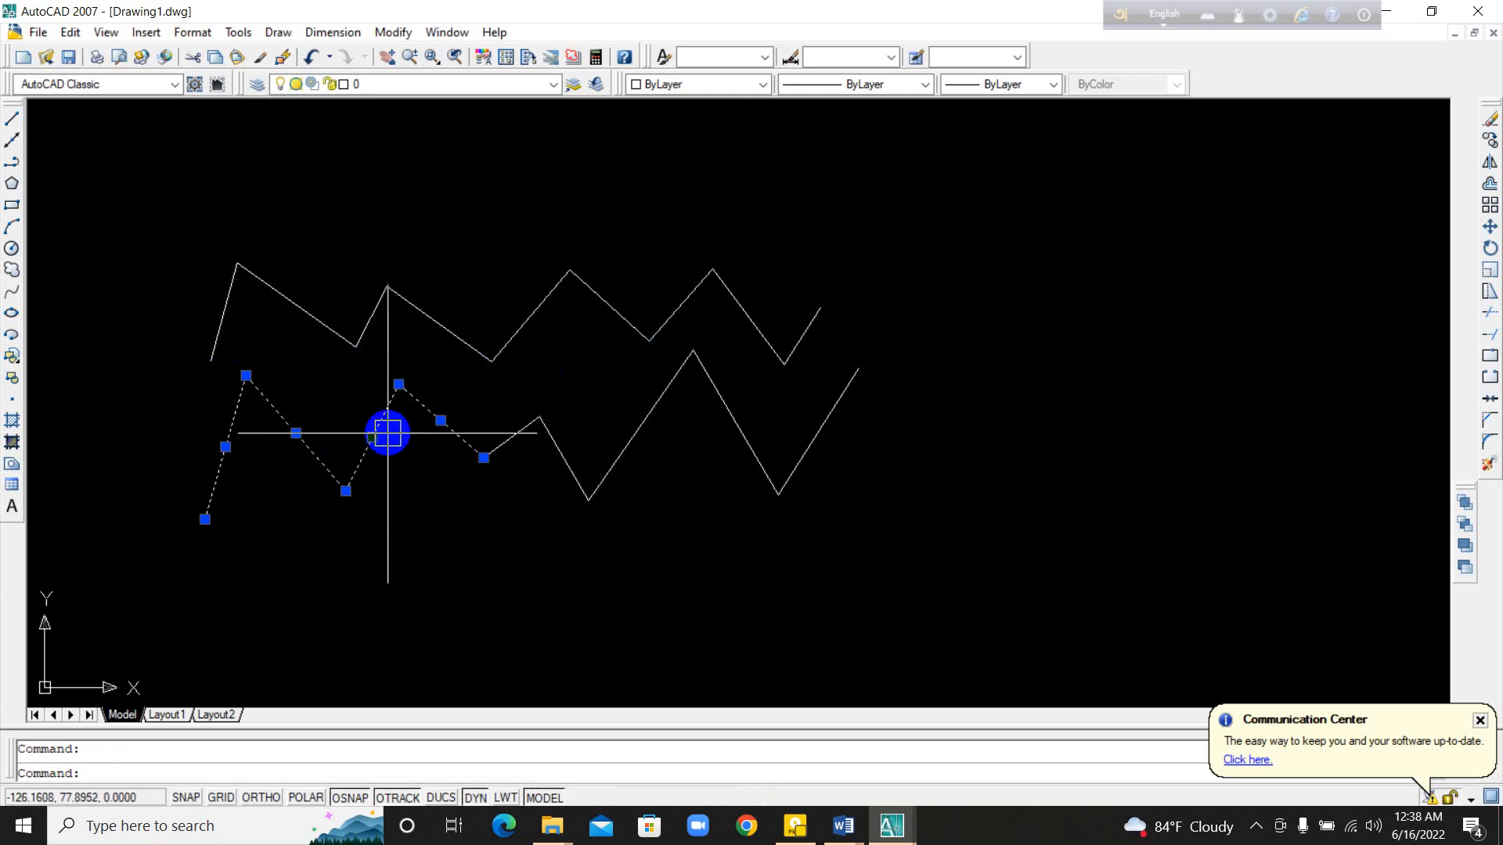
key("Escape")
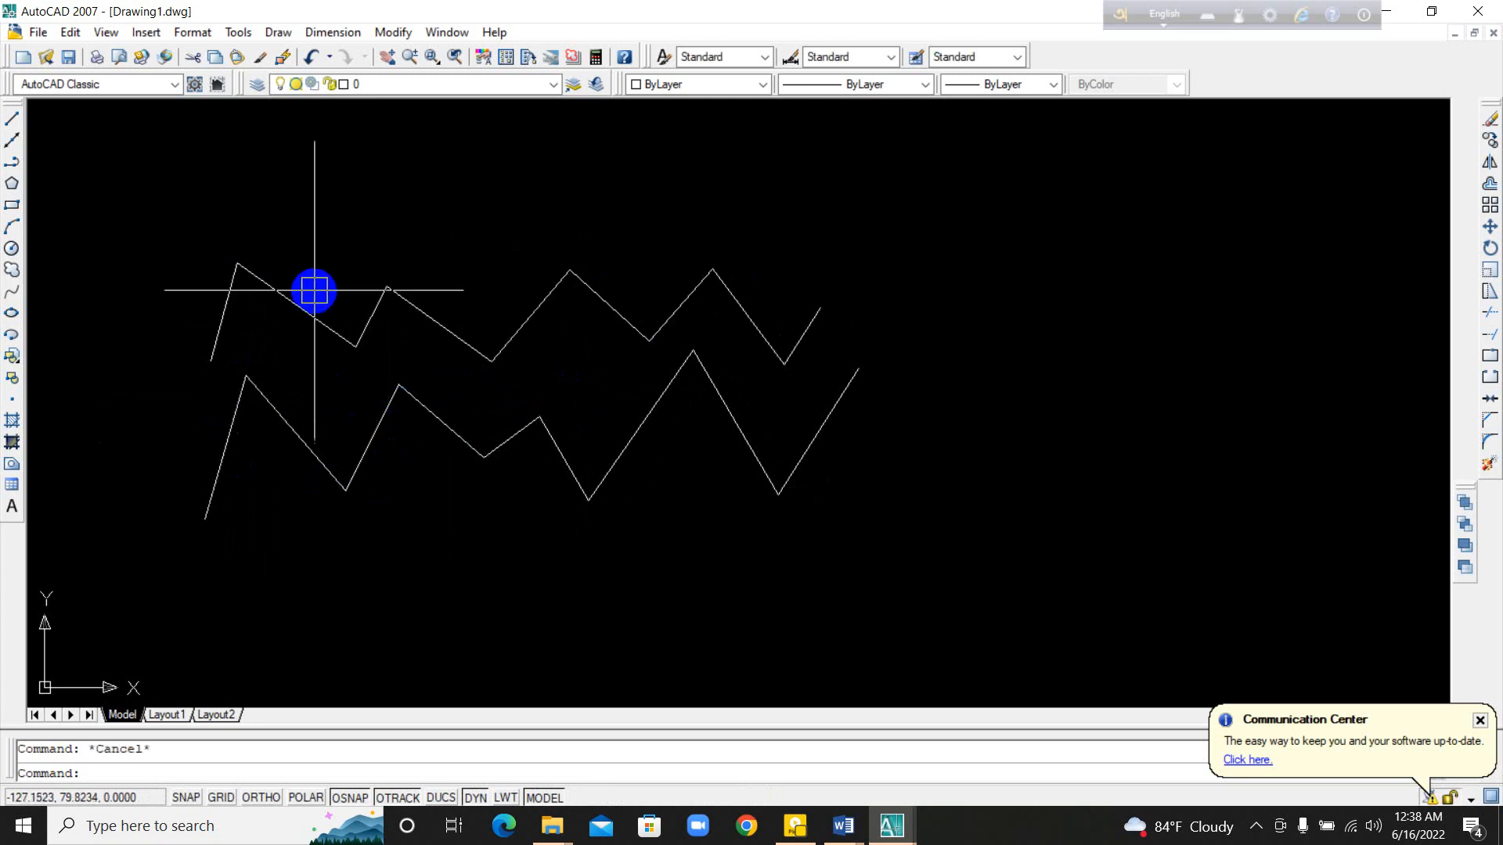
left_click(293, 298)
key("Escape")
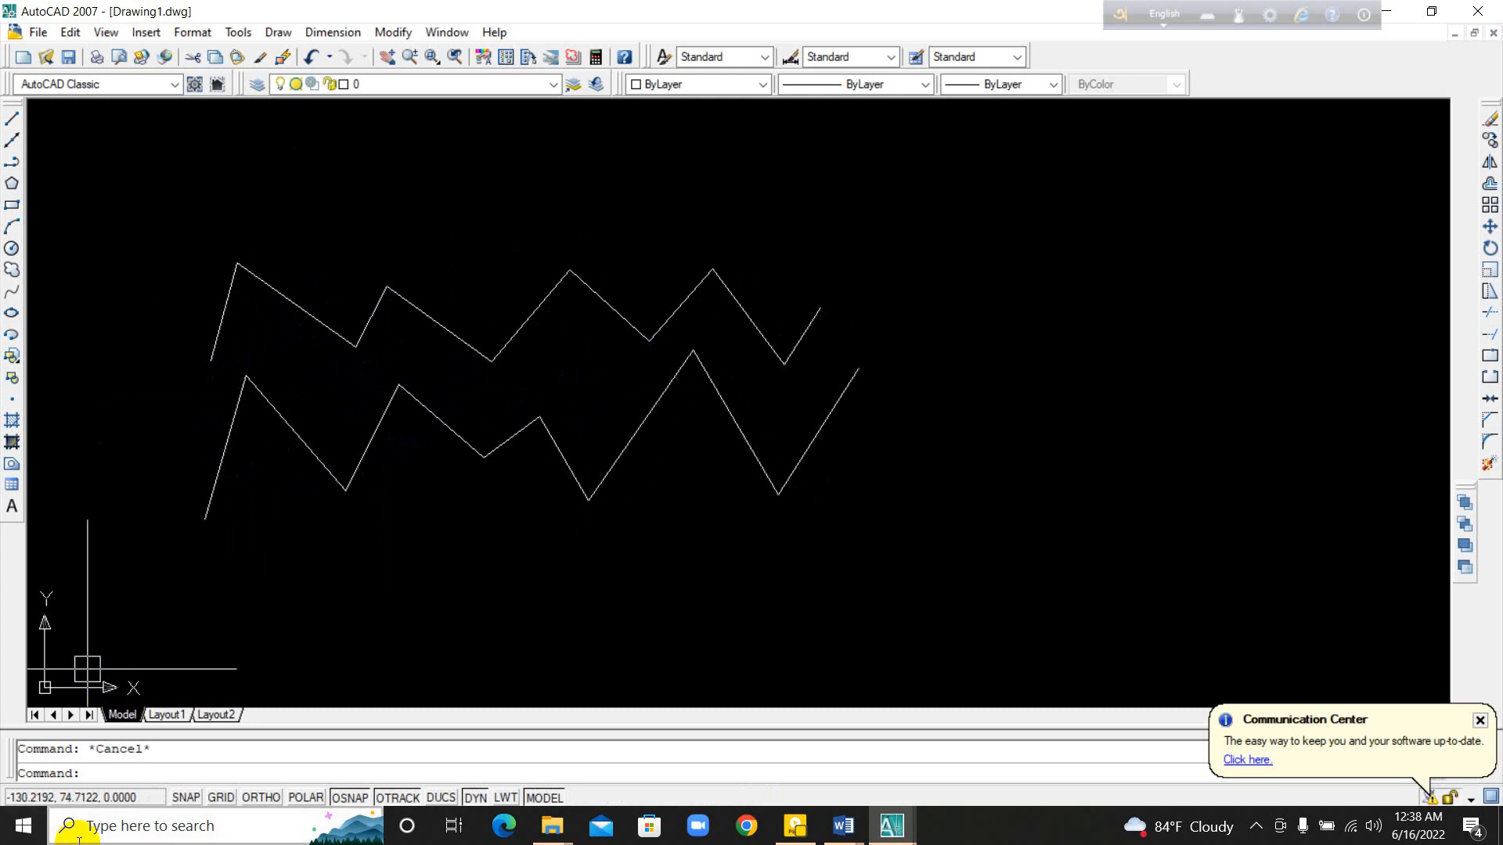
left_click(11, 185)
mouse_move(73, 285)
middle_mouse_down()
mouse_move(521, 409)
mouse_move(548, 395)
middle_mouse_up()
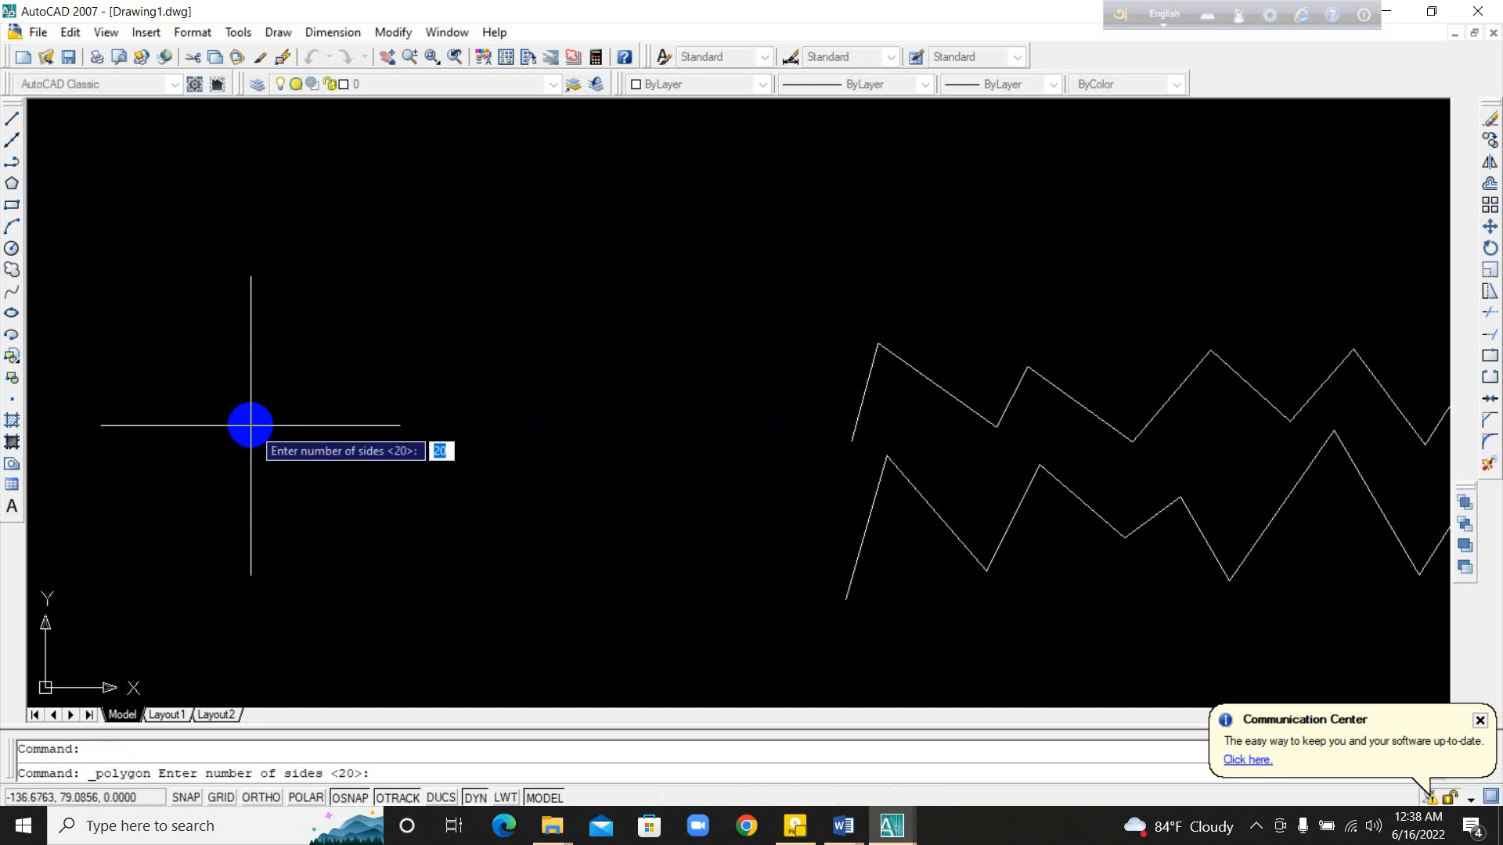
key("Escape")
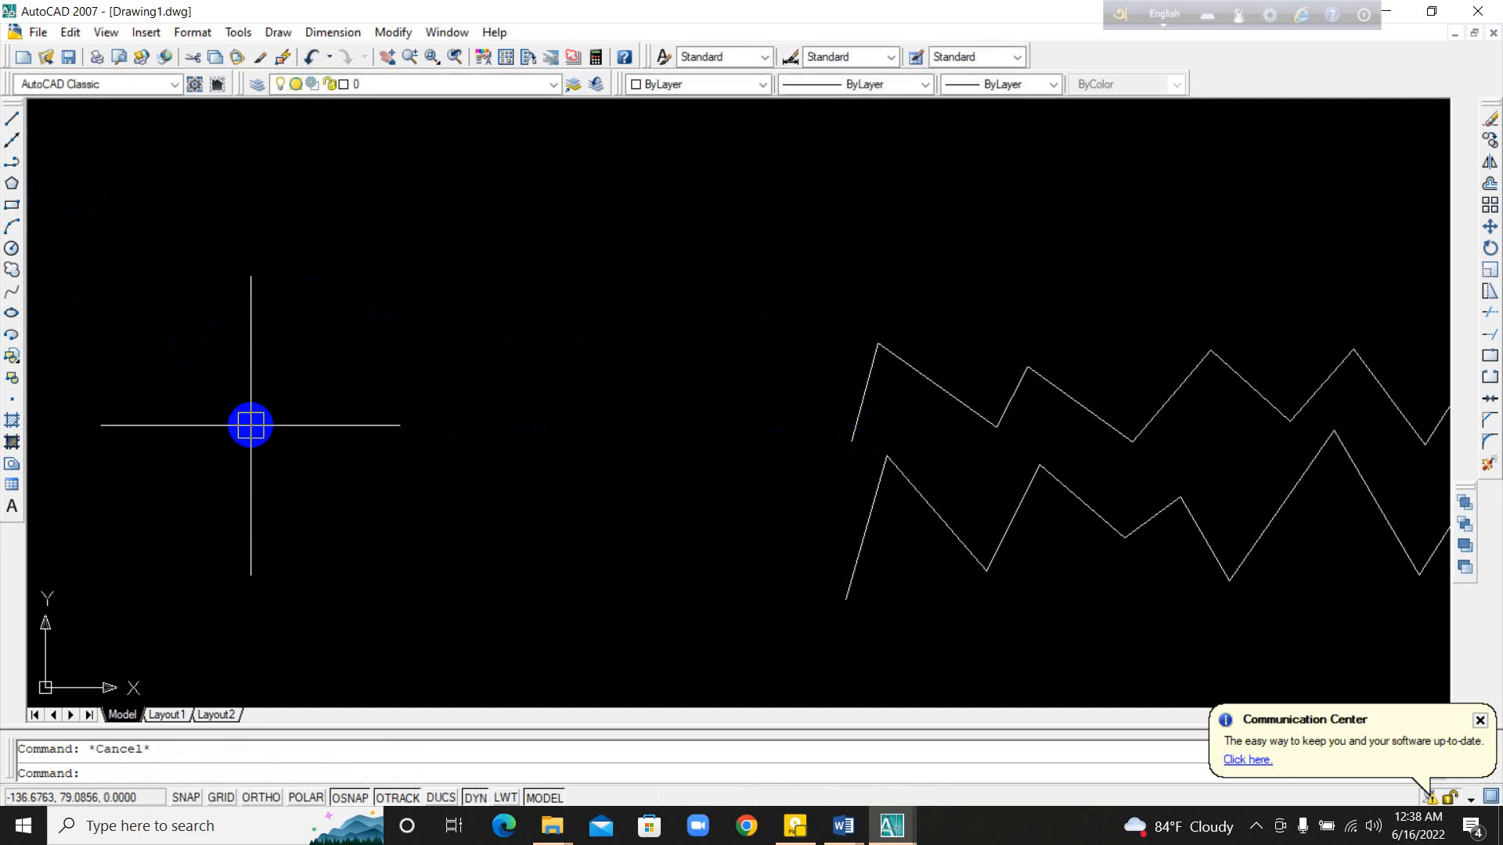
Step: Draw a 20-sided polygon inscribed in a circle in the empty area beside the zigzags and inspect its edges up close
left_click(11, 183)
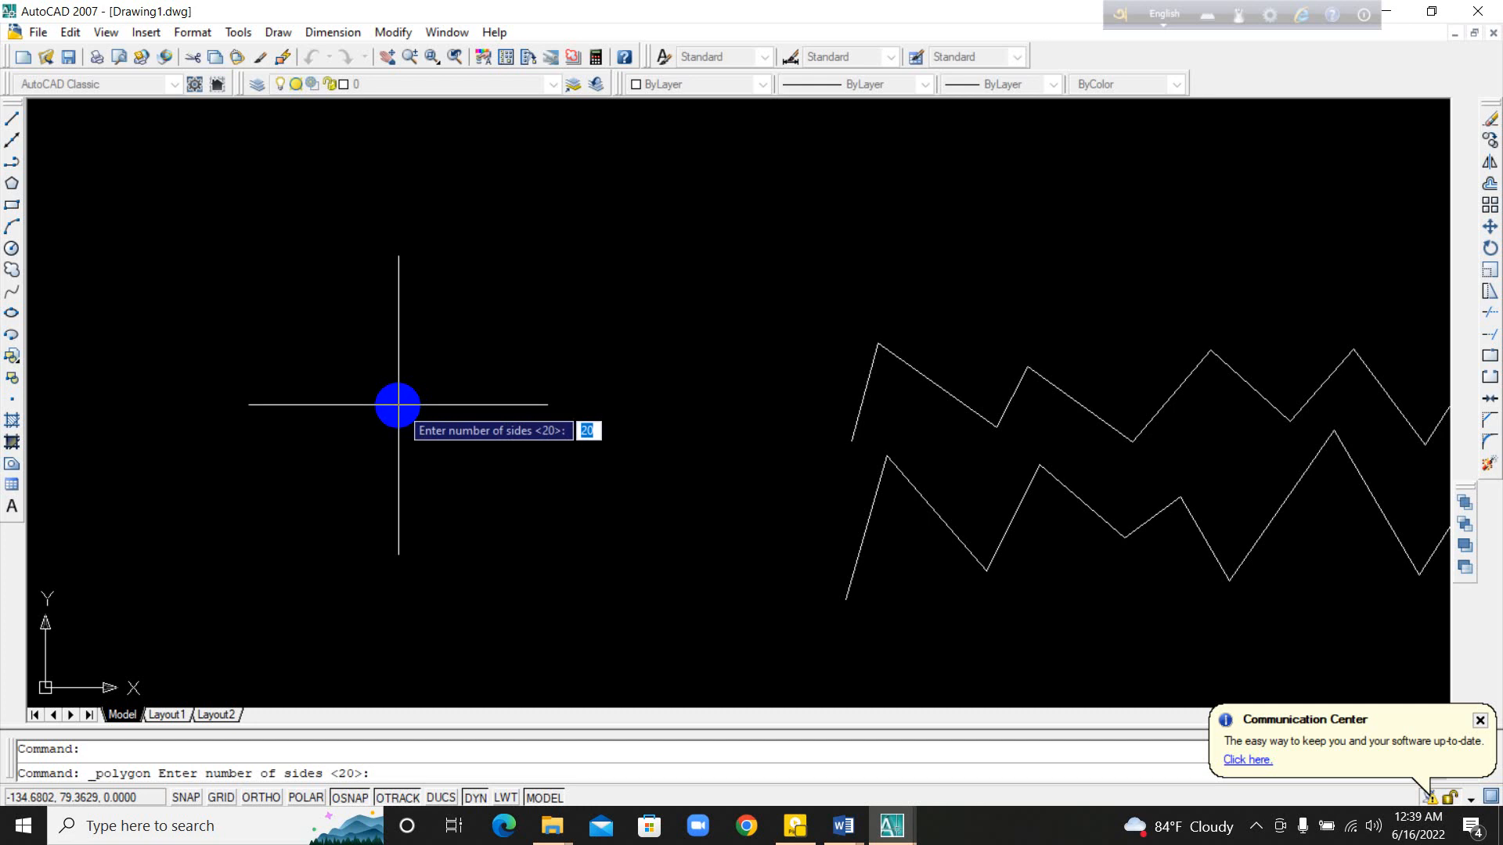
key("Return")
left_click(398, 405)
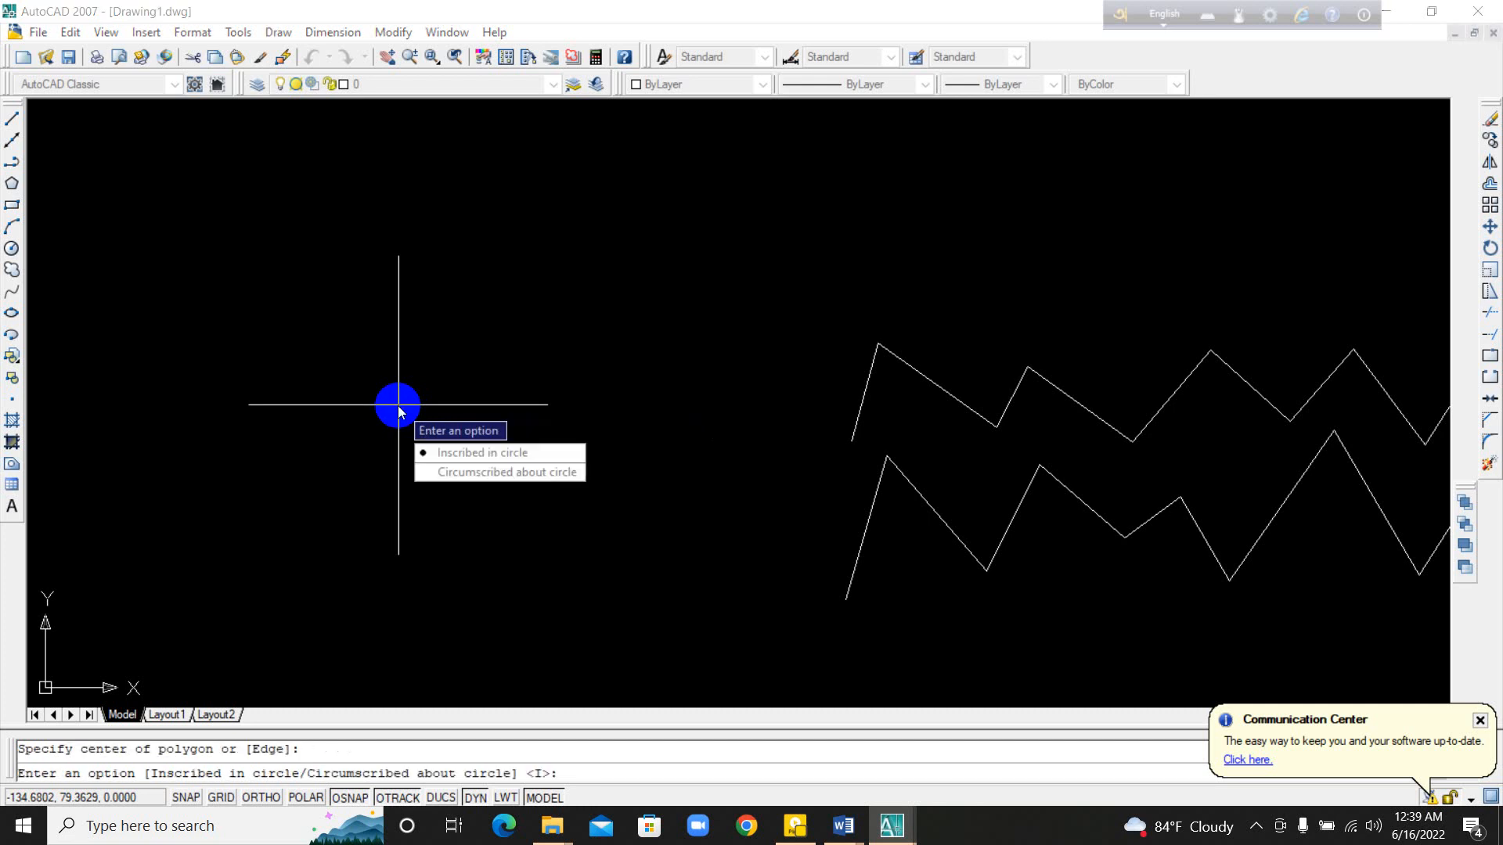
key("Return")
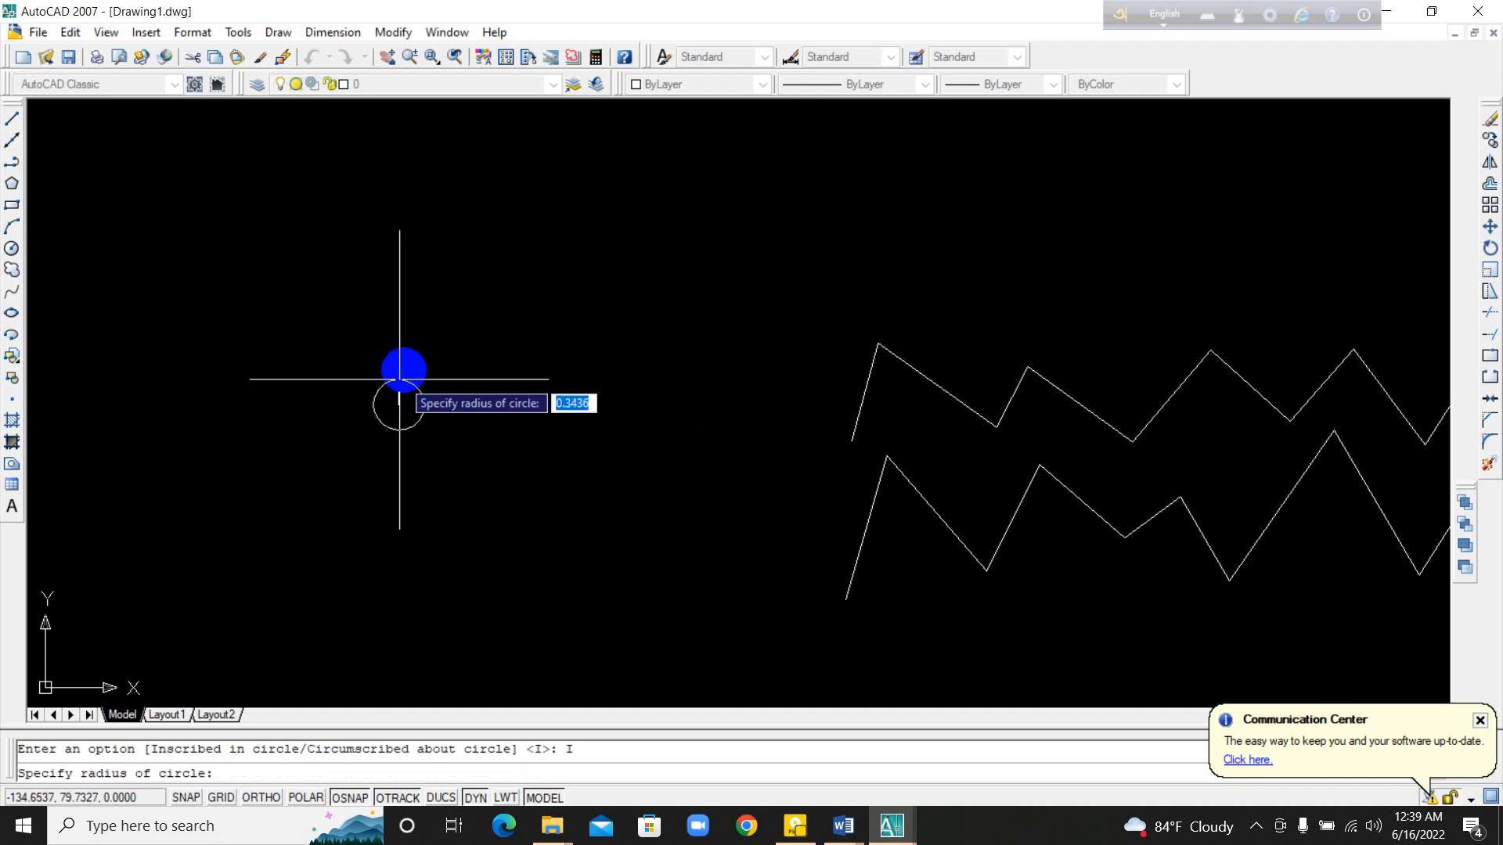
left_click(399, 349)
scroll(419, 352, "up", 10)
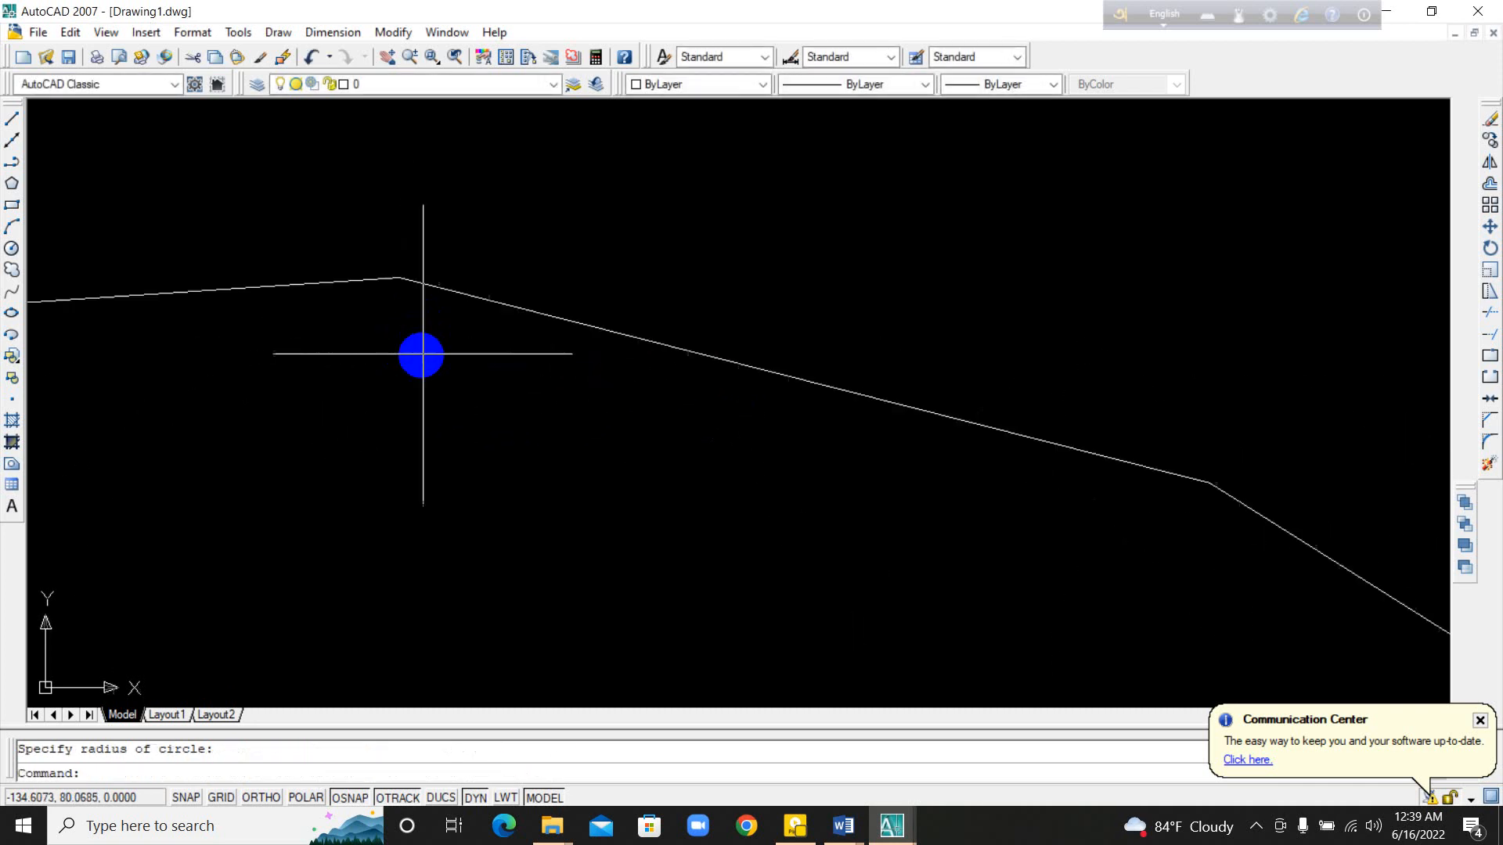
scroll(1204, 527, "down", 6)
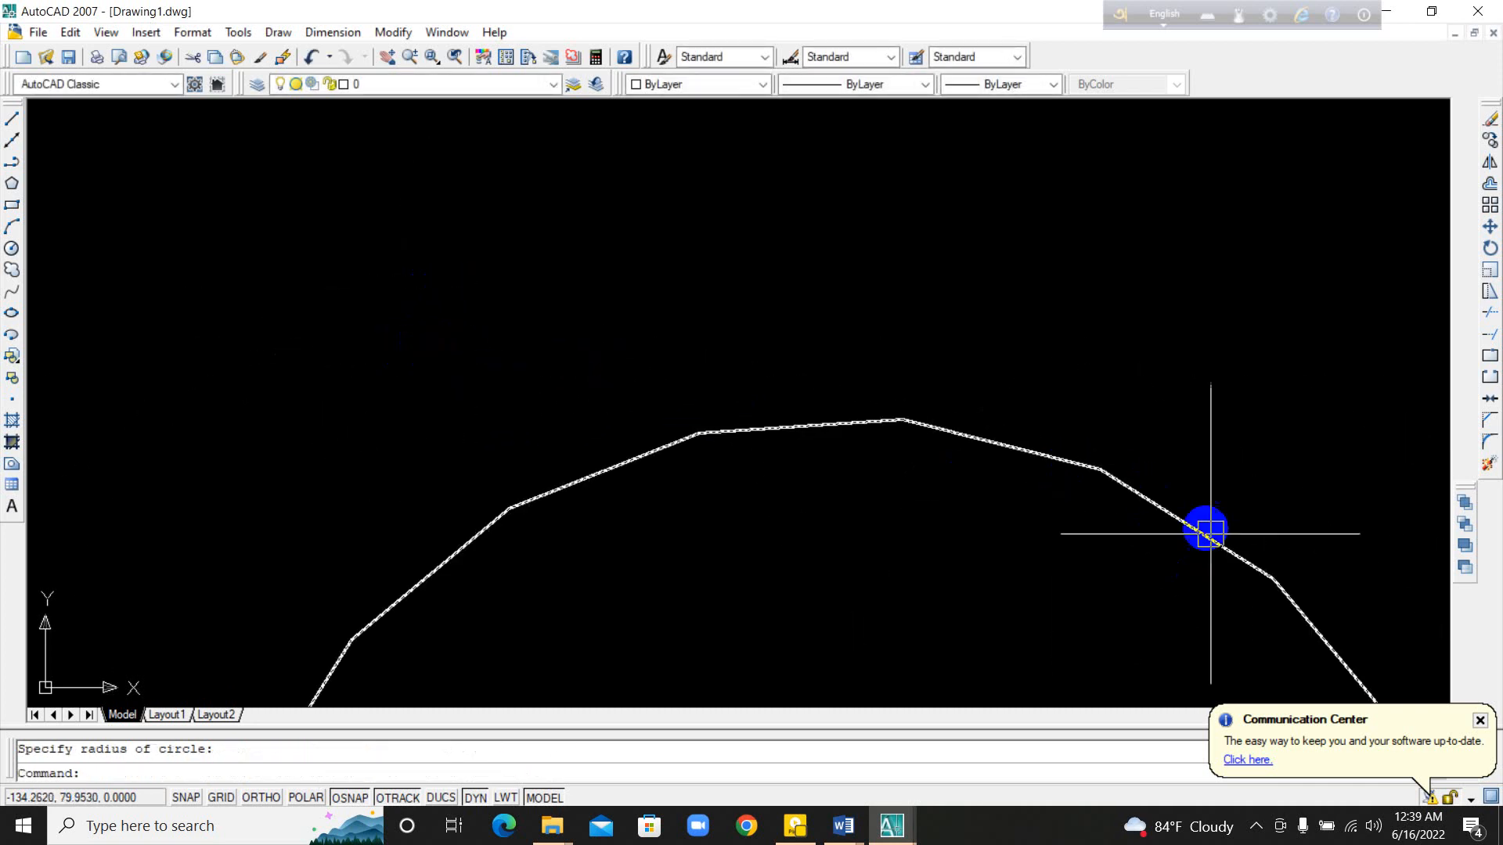
scroll(1245, 540, "down", 4)
Step: Draw a five-sided polygon inscribed in a circle in the empty area up and to the left of the 20-sided polygon
middle_click_drag(778, 433, 939, 527)
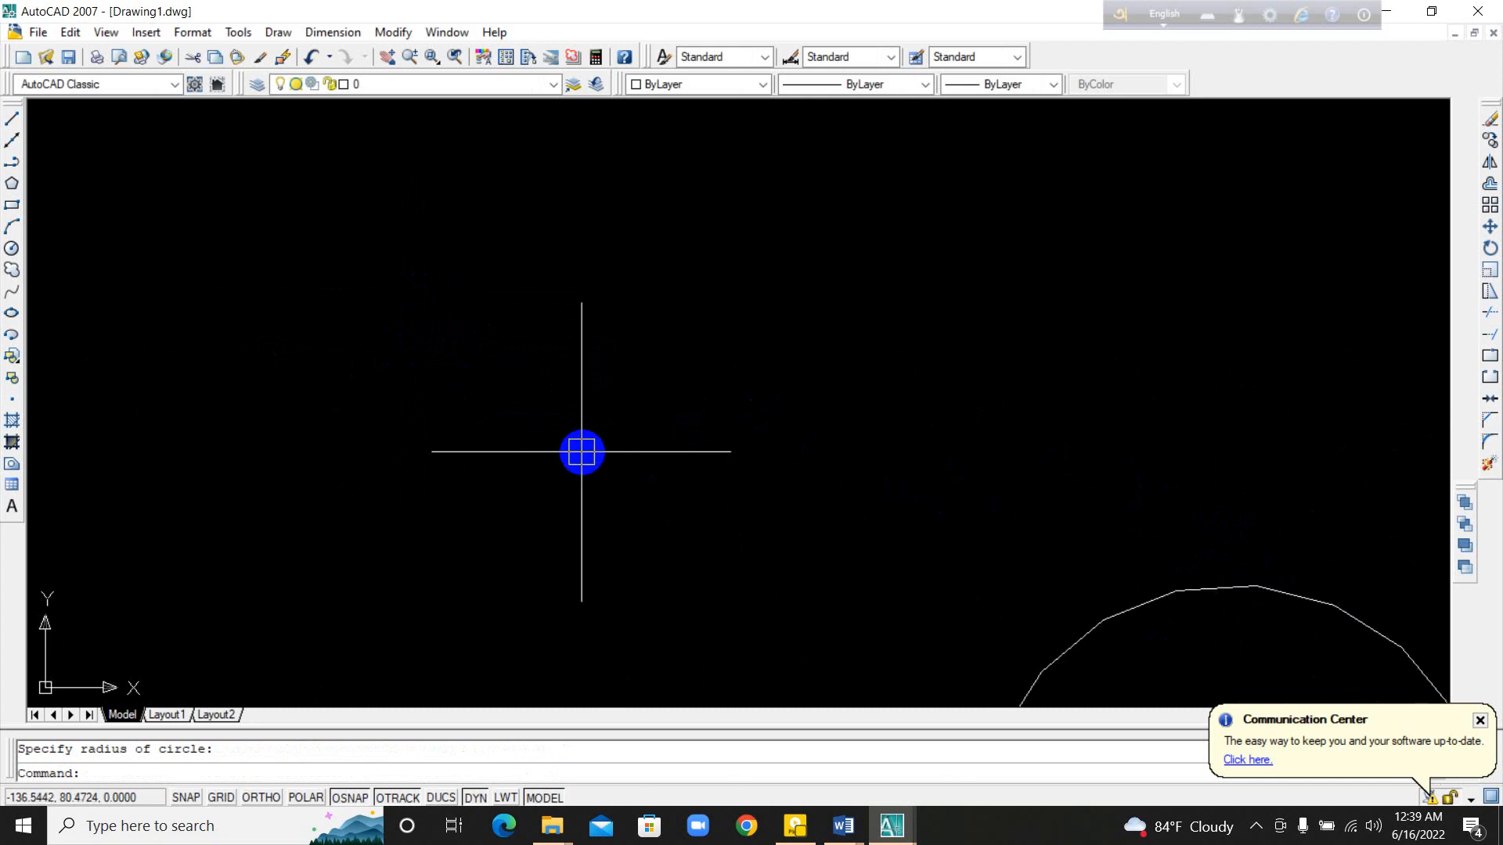
key("Escape")
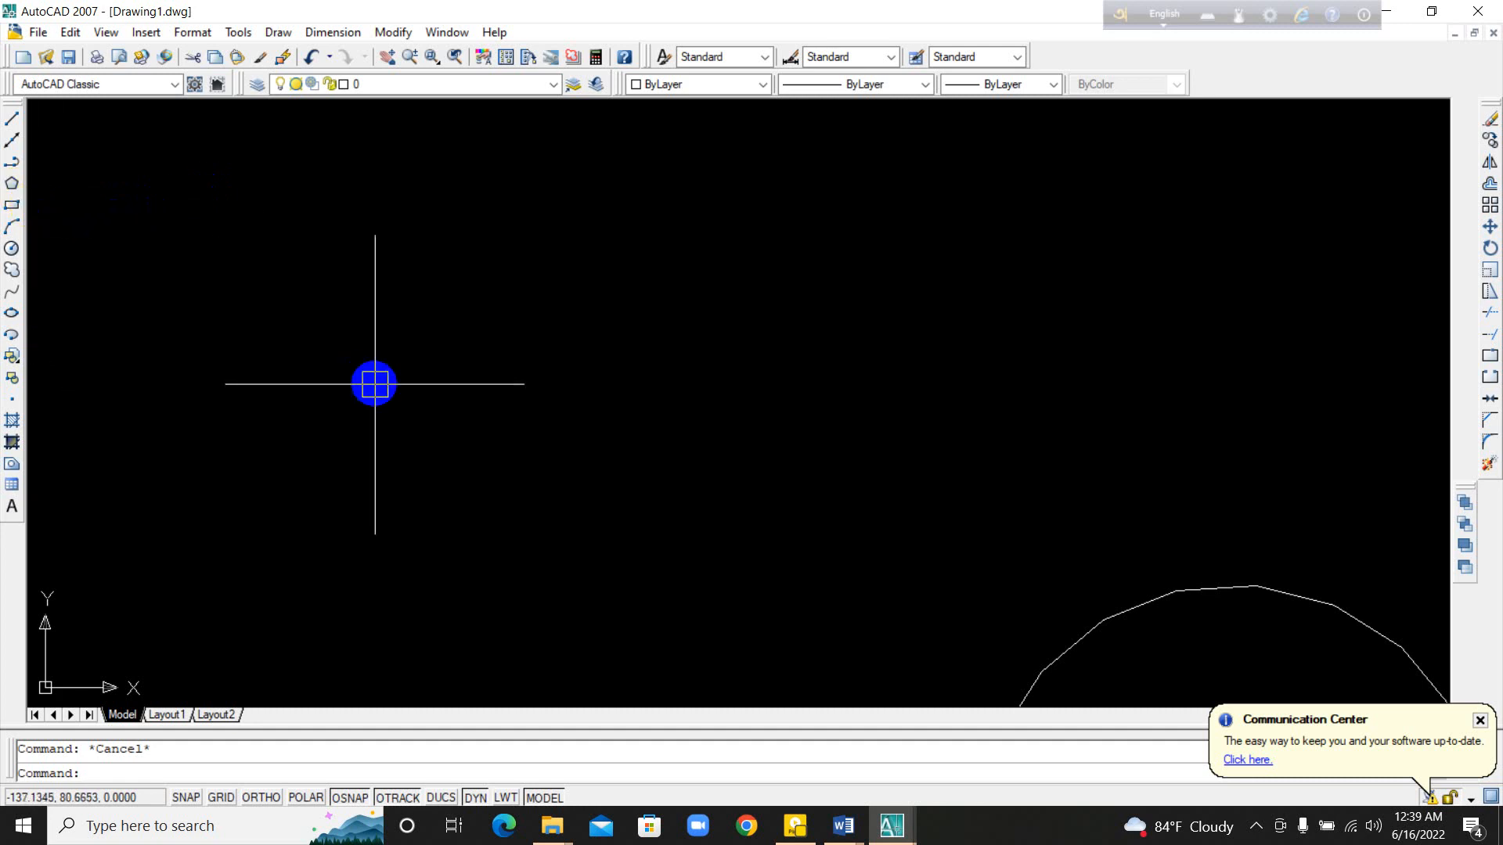
type("p")
key("Return")
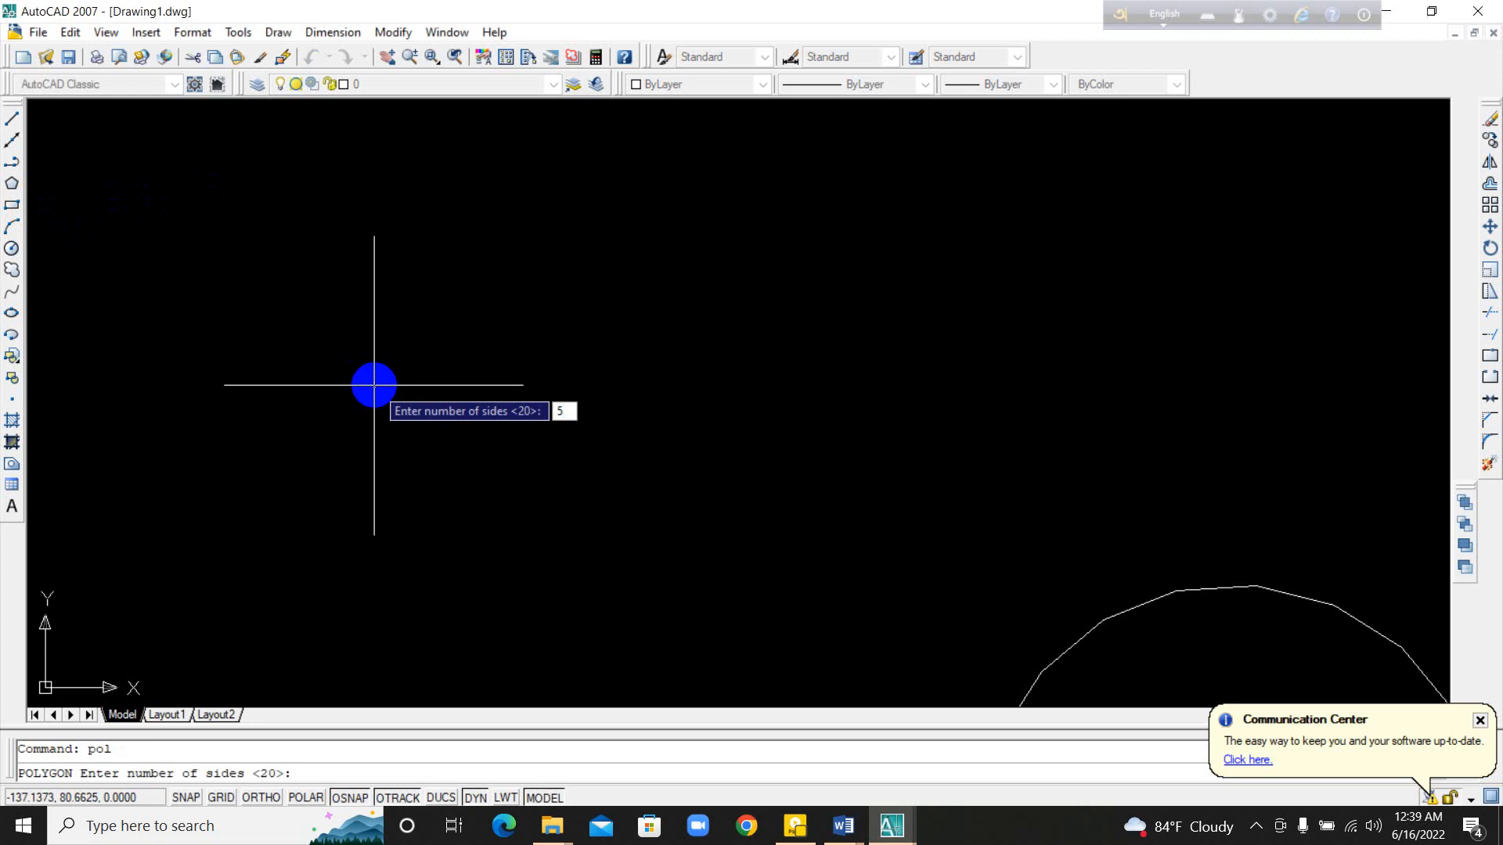
type("5")
key("Return")
left_click(383, 390)
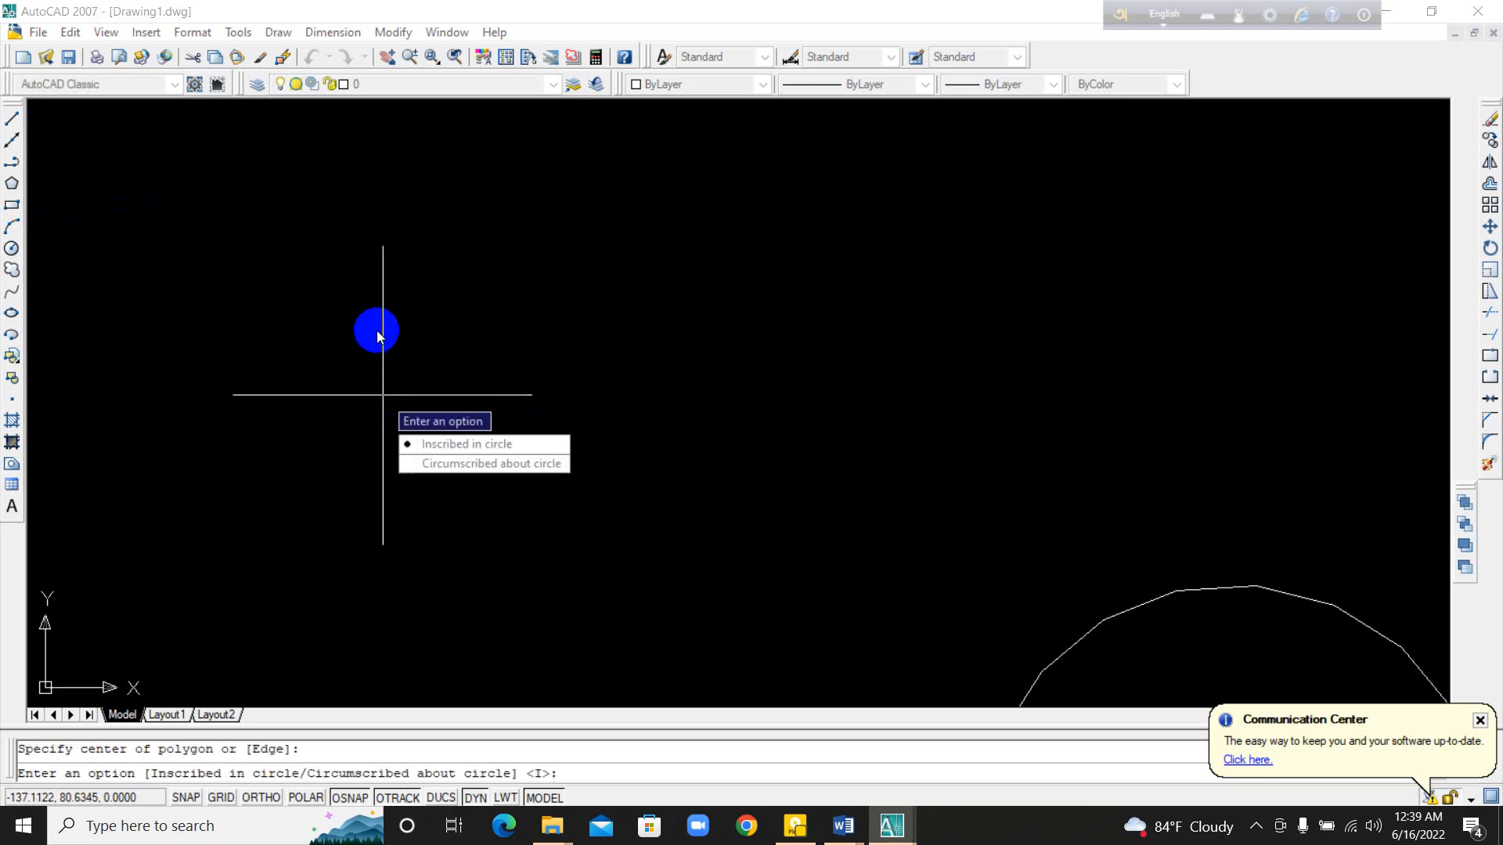
key("Return")
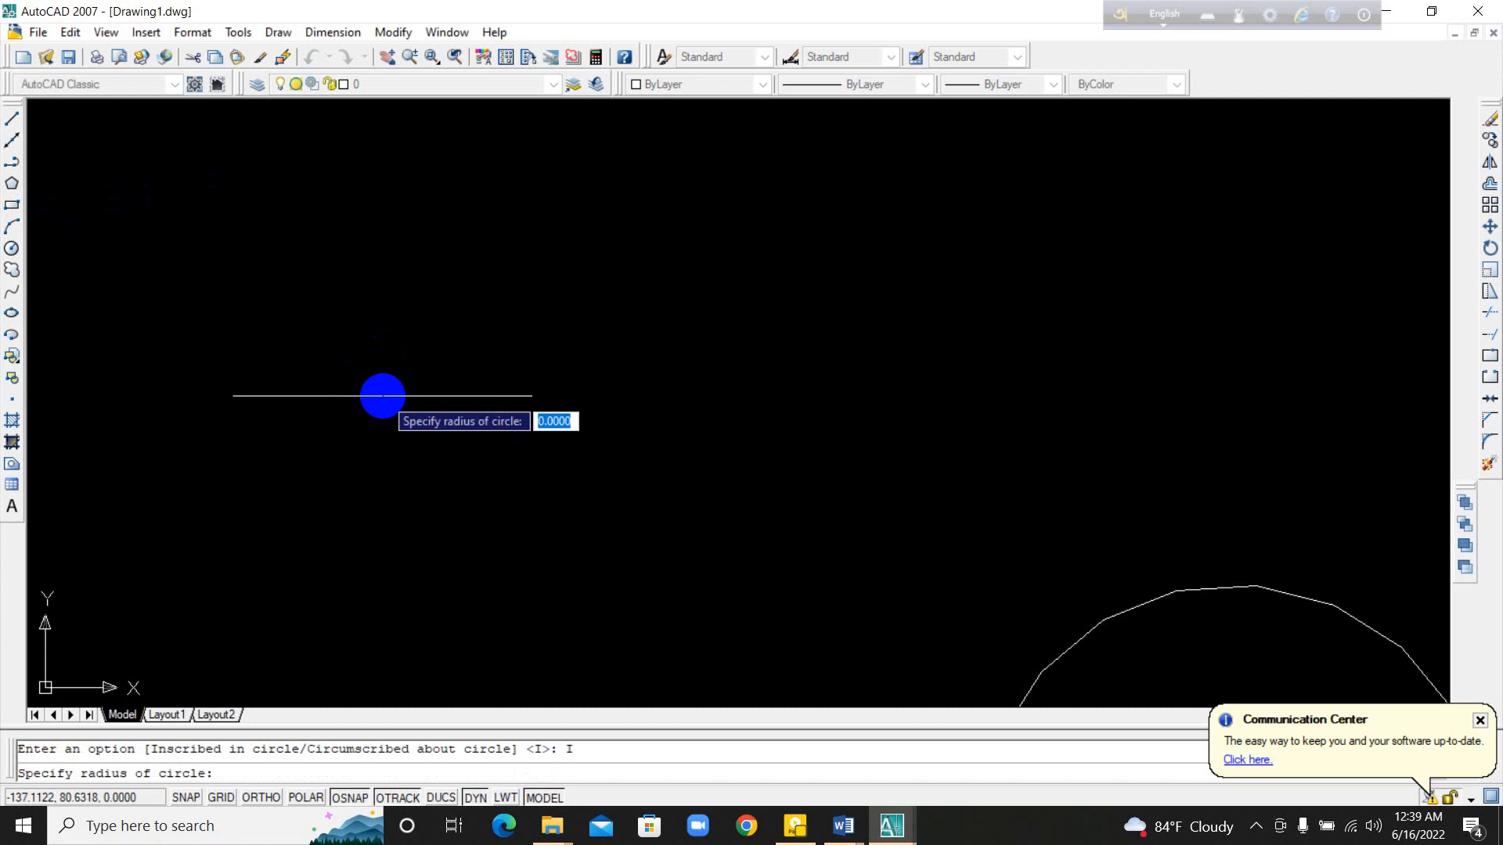
left_click(455, 335)
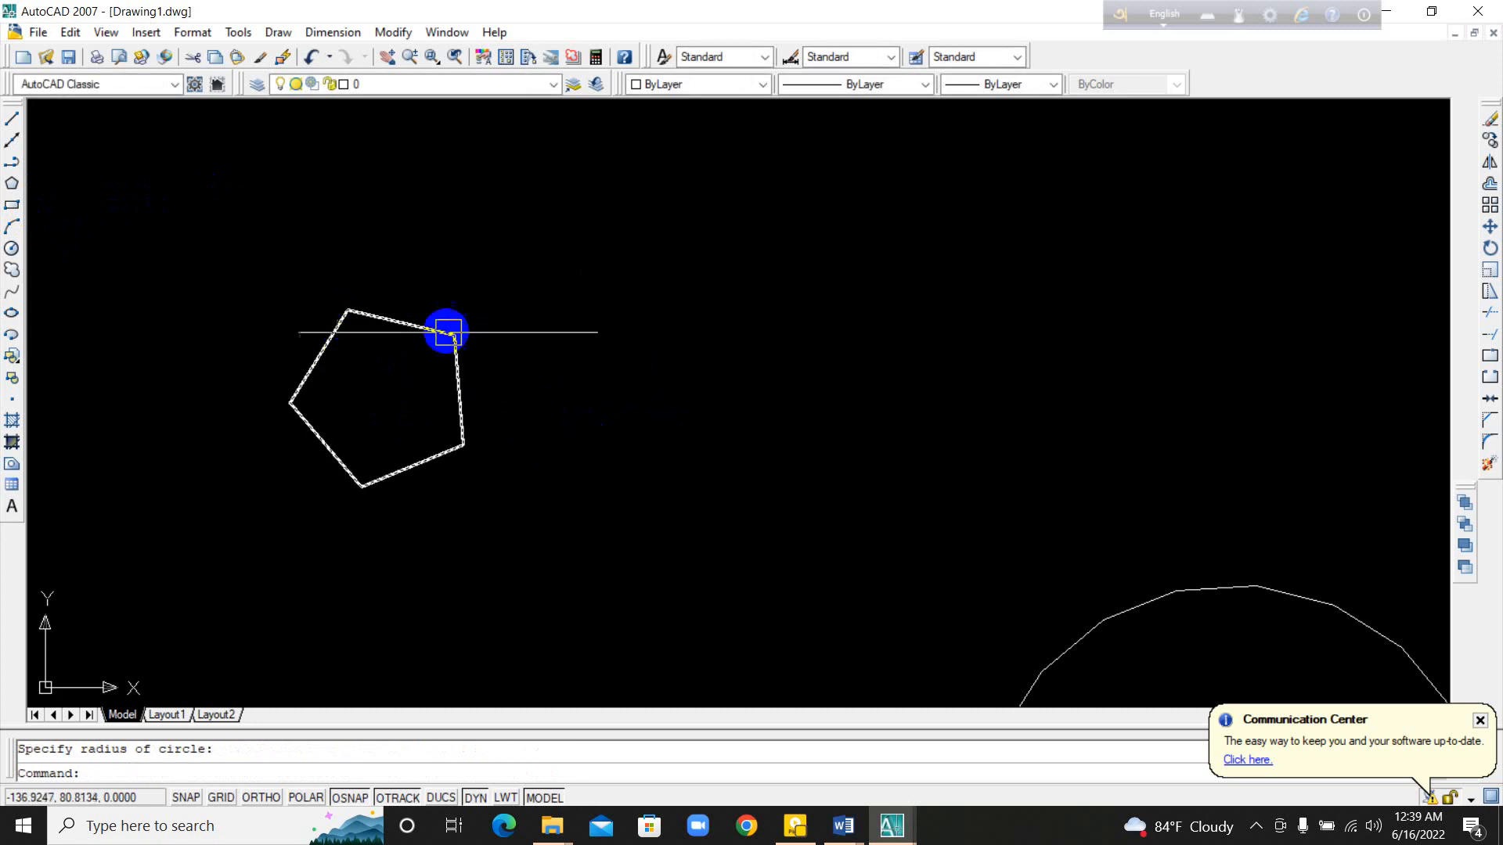
Step: Draw two separate rectangles side by side above the pentagon, about 0.9 by 0.6 units and about 0.41 by 0.38 units
middle_click_drag(282, 397, 530, 485)
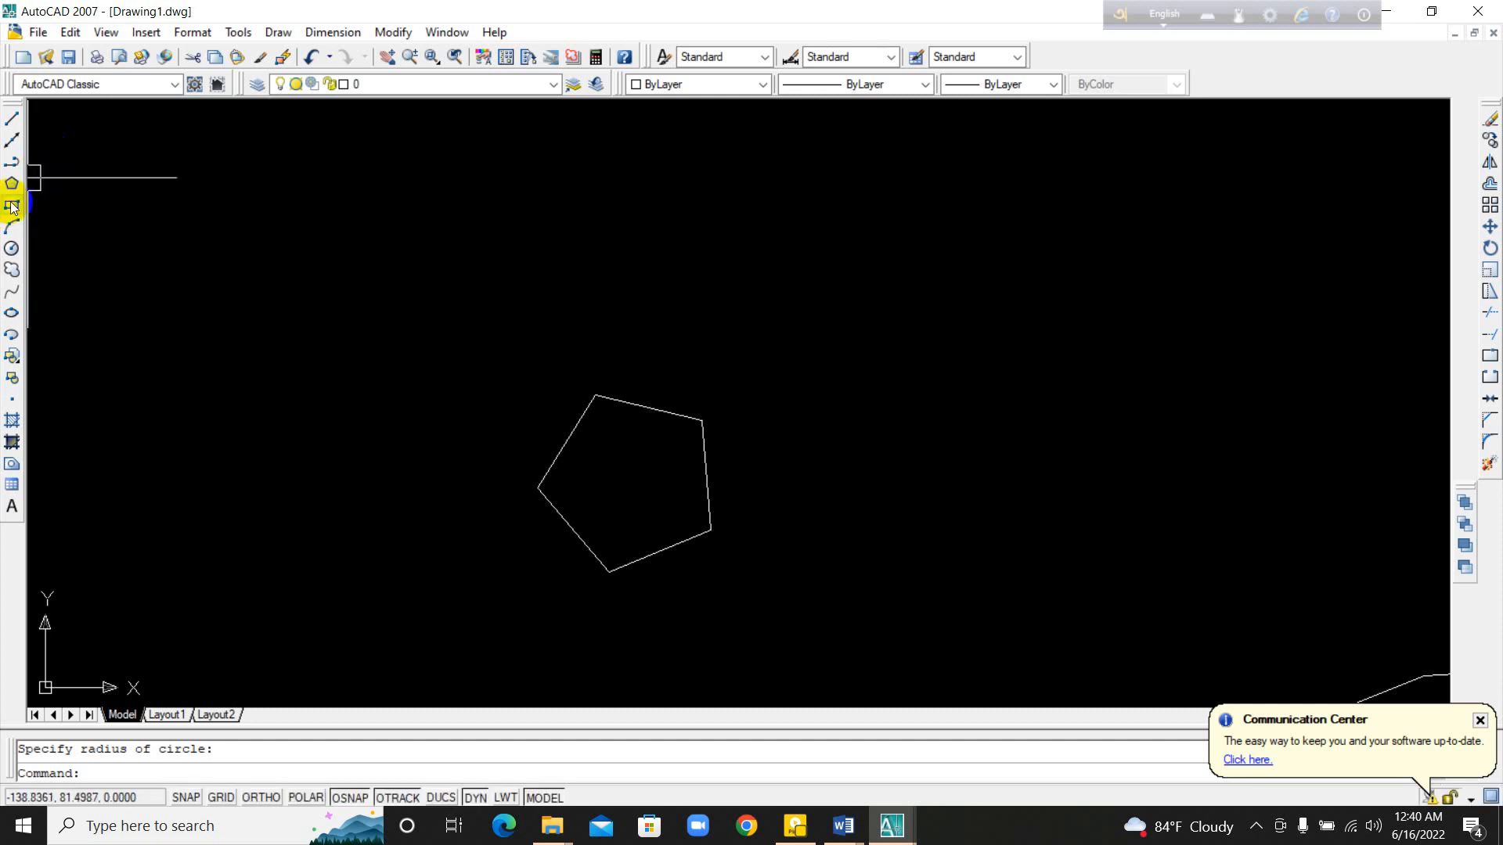
middle_click_drag(115, 231, 251, 358)
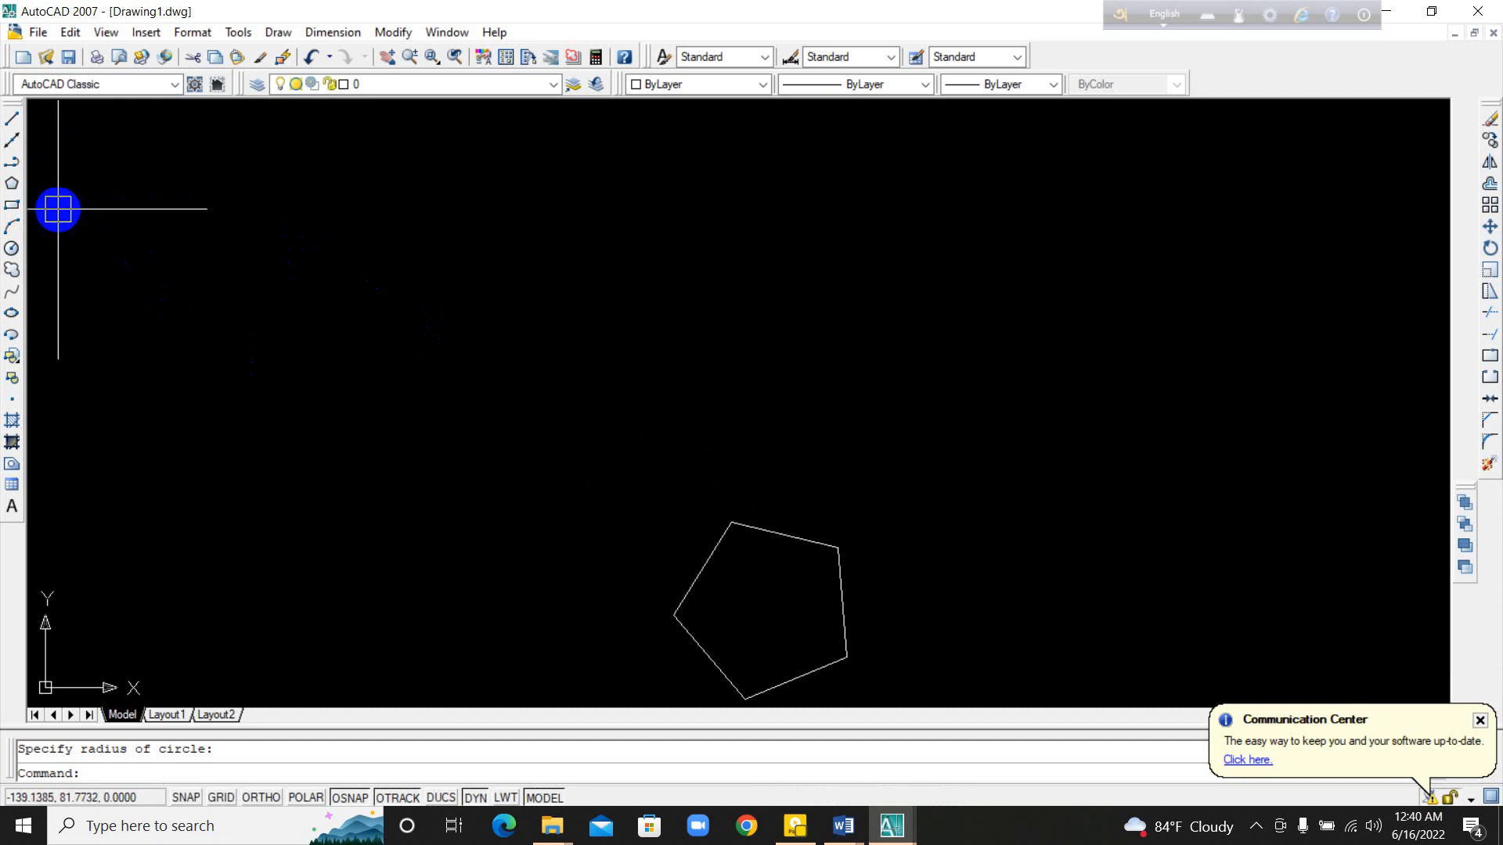
left_click(18, 210)
left_click(214, 238)
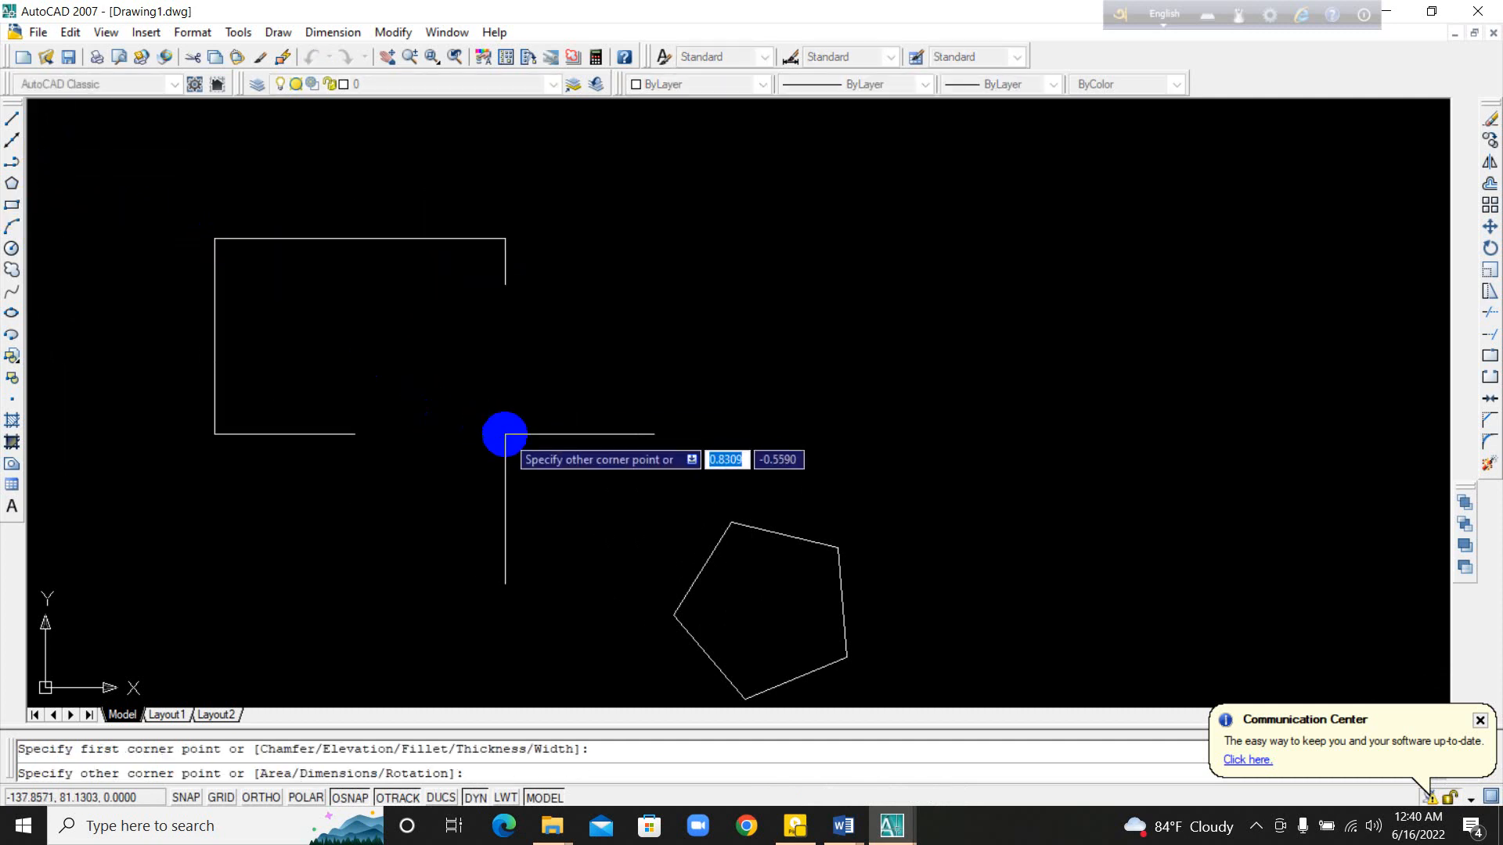
left_click(532, 443)
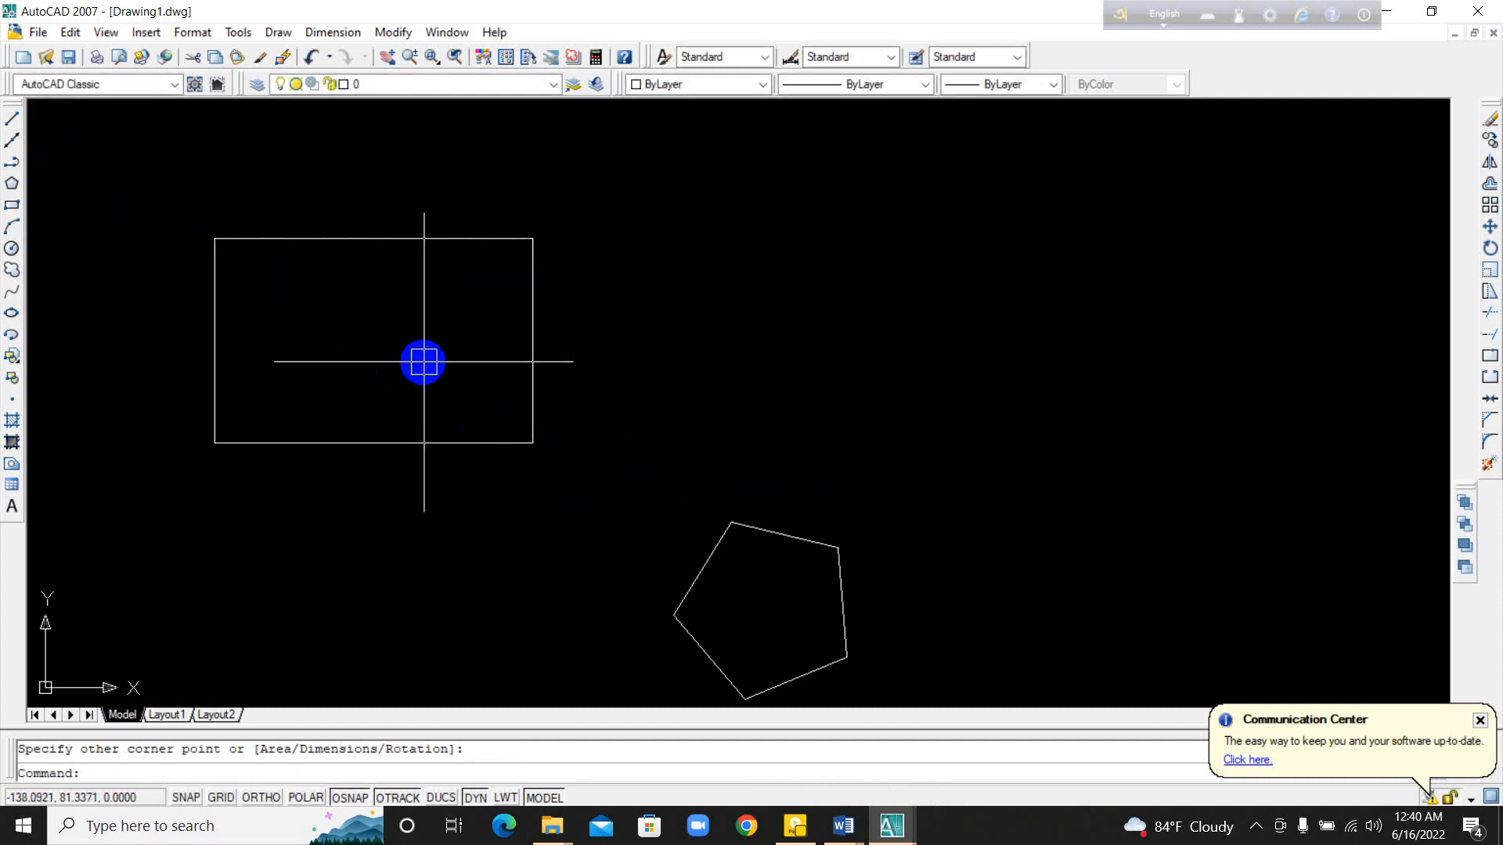
left_click(12, 205)
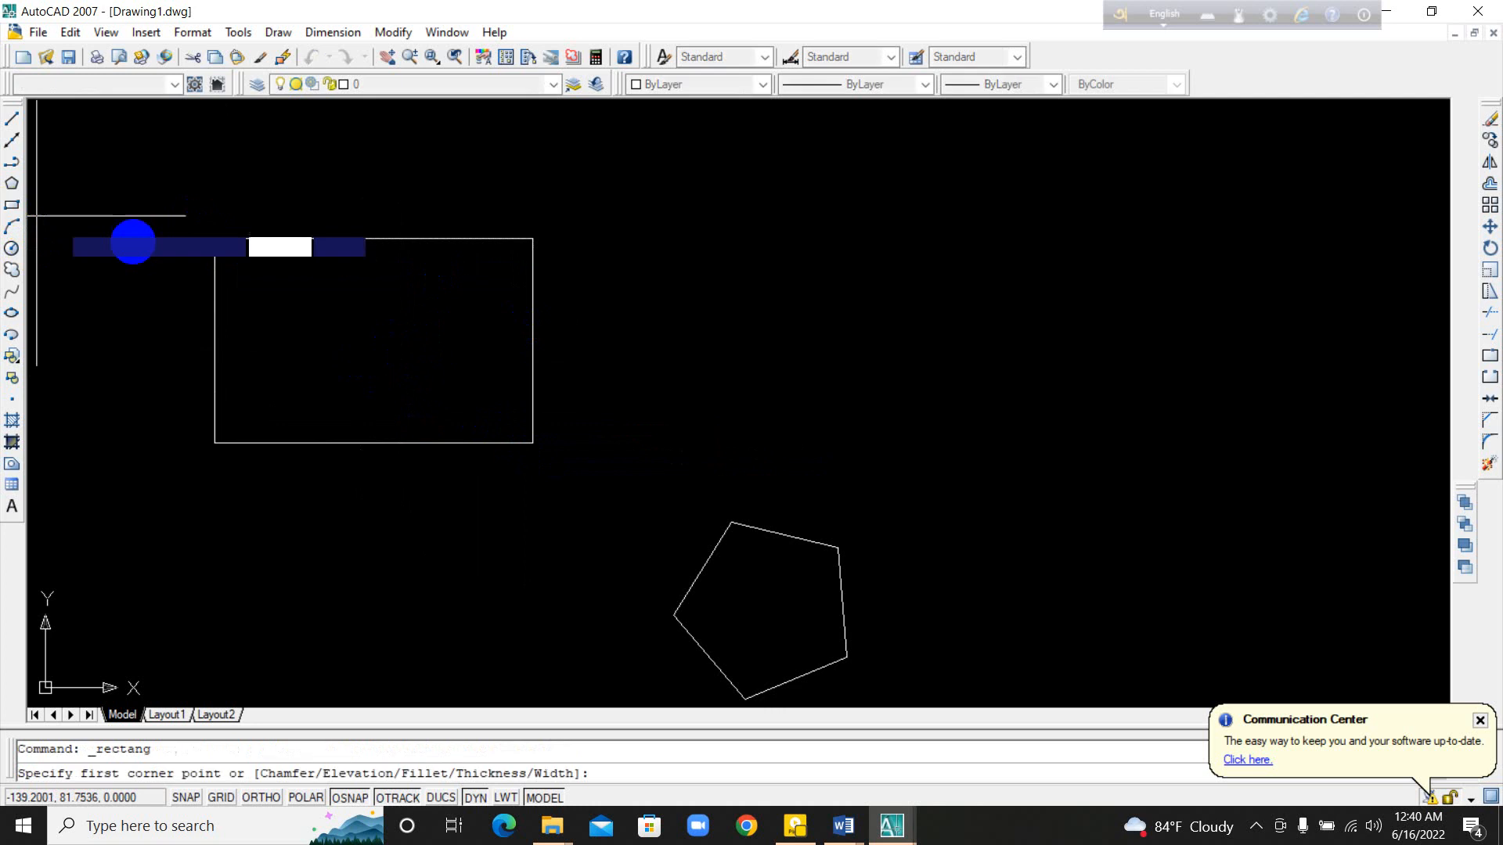
left_click(655, 285)
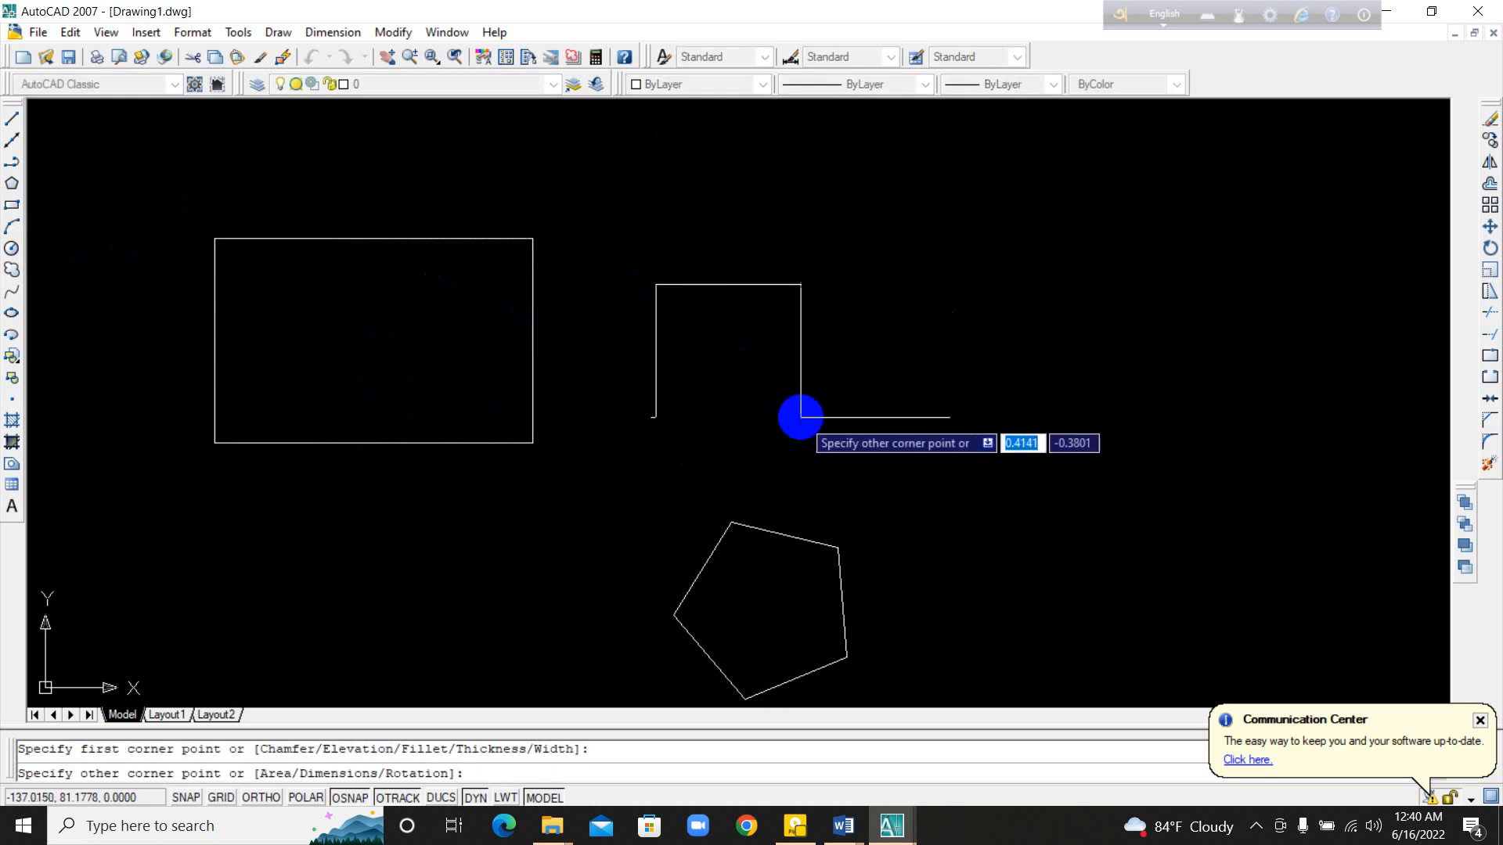
left_click(801, 417)
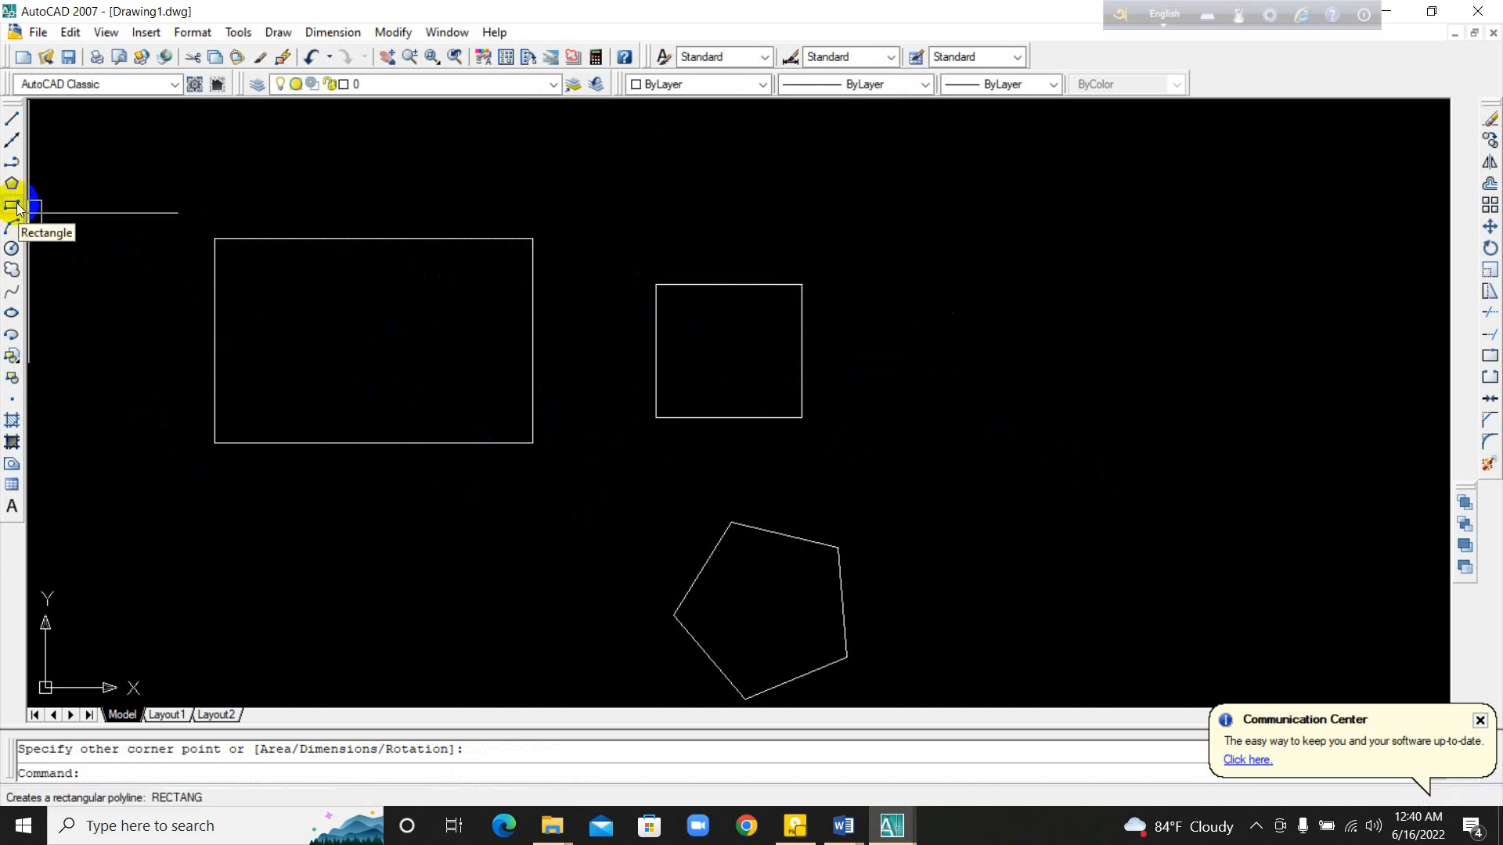
Step: Draw a third rectangle with the REC command in the empty area above and to the left of the larger rectangle
middle_click_drag(213, 344, 692, 518)
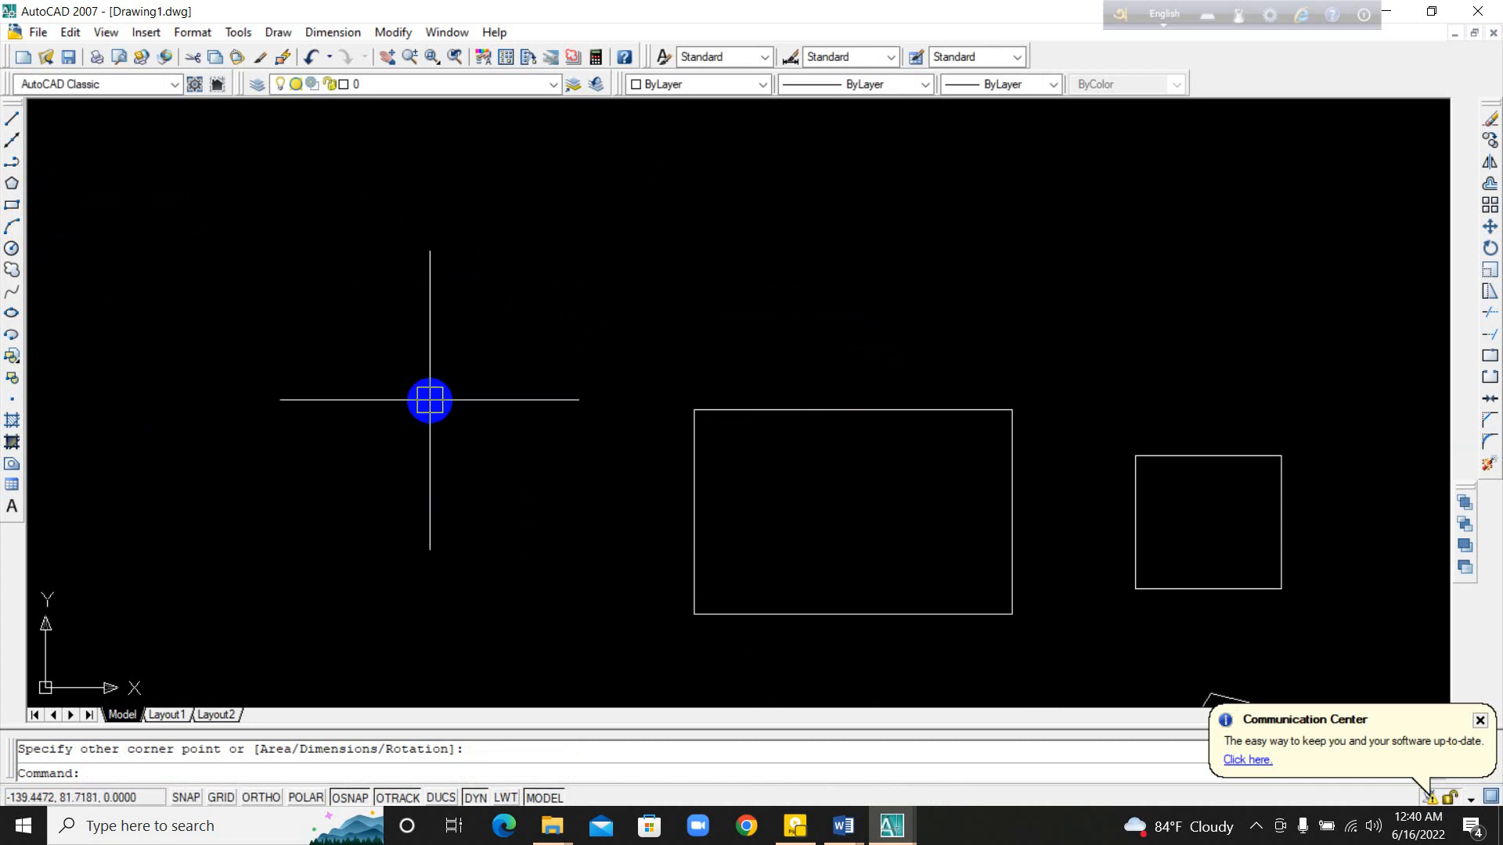
type("rec")
key("Return")
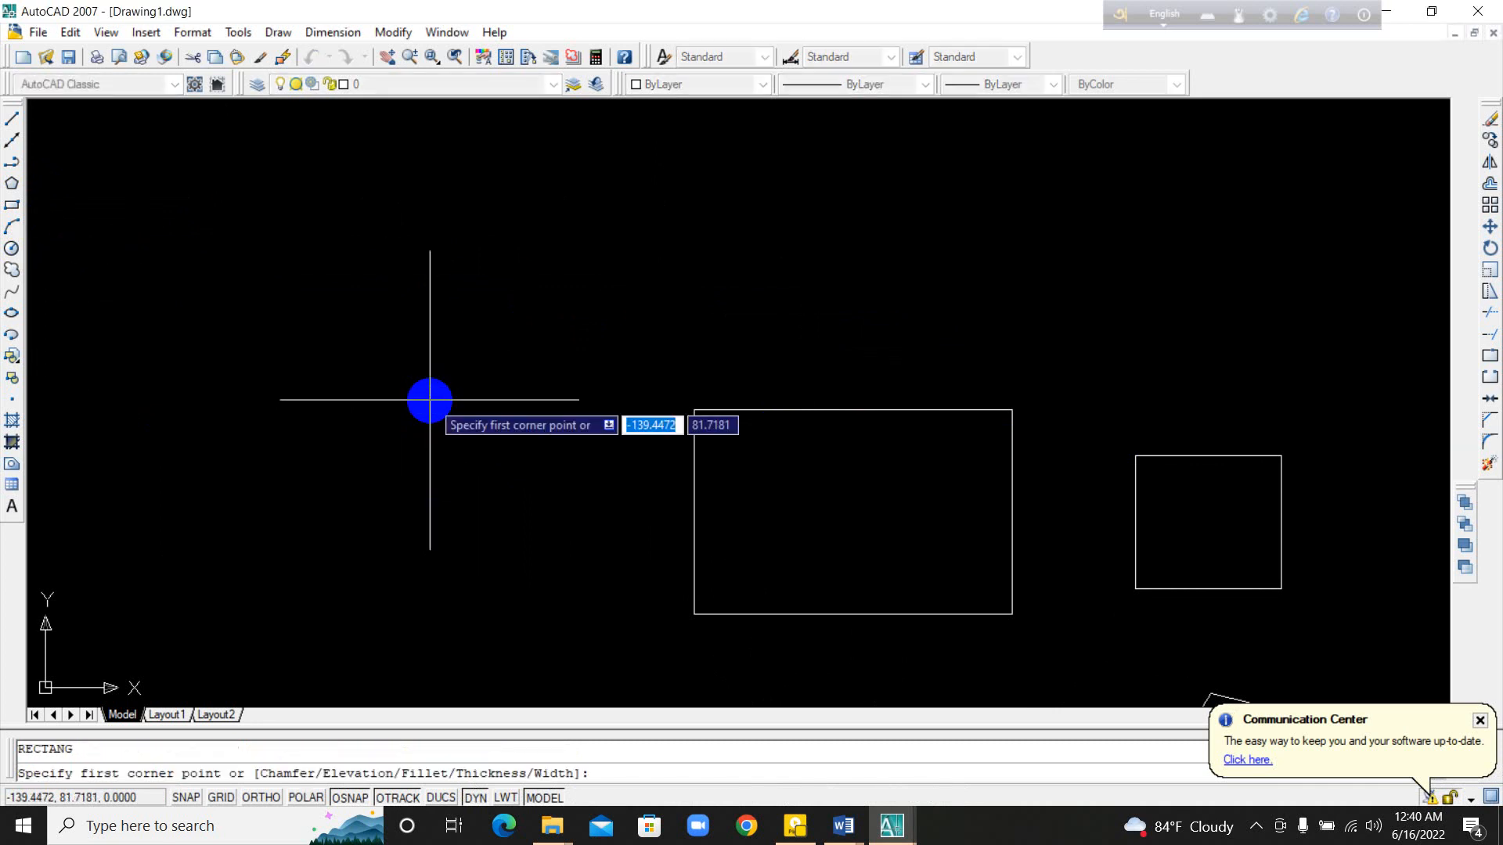
left_click(326, 256)
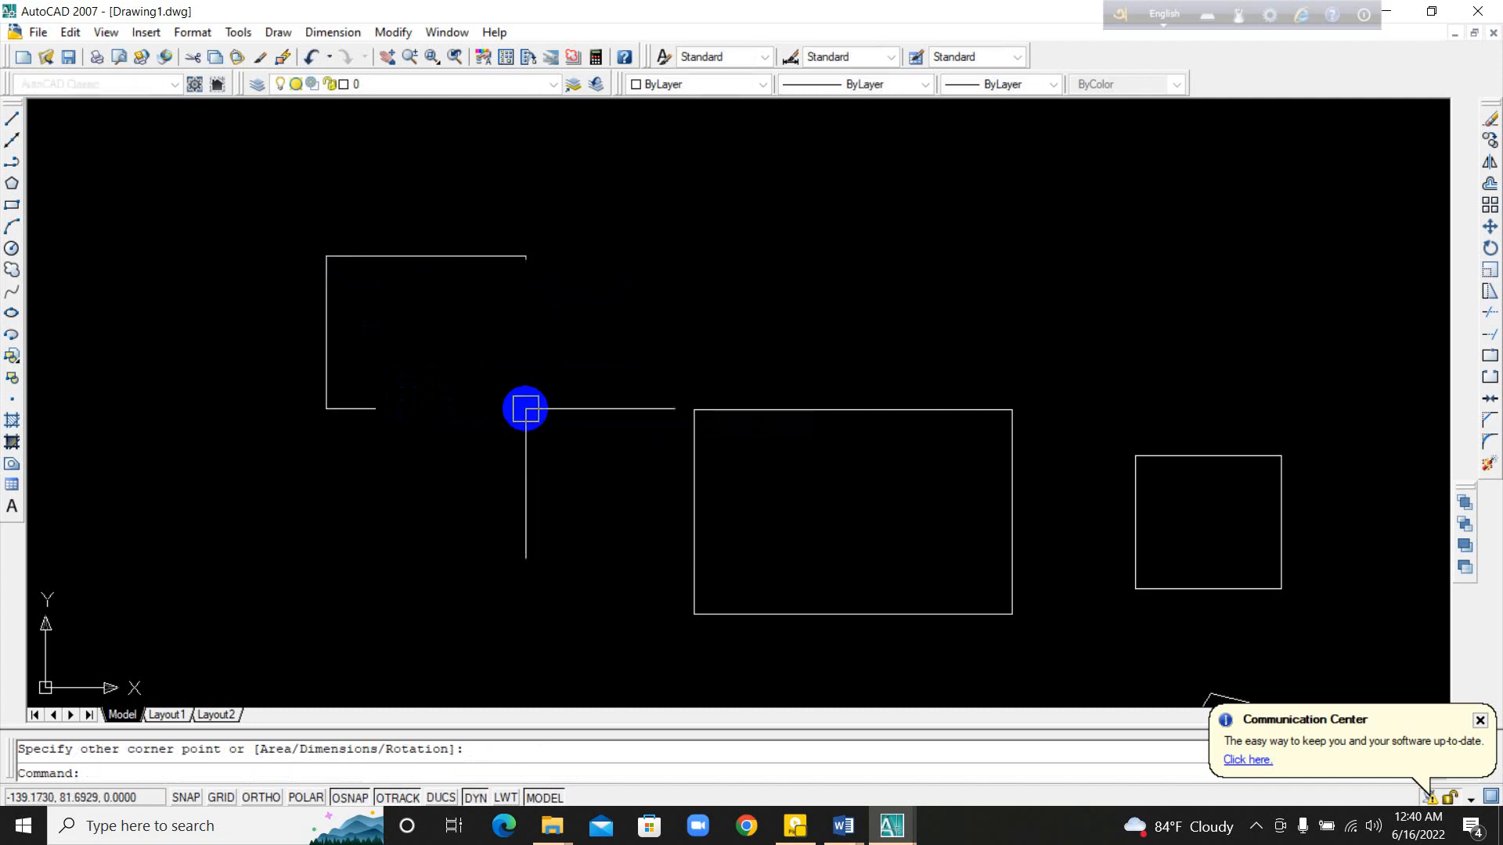
left_click(526, 409)
Step: Select the third rectangle as one object with a crossing window over its lower edge, and clear the selection
left_click(503, 392)
left_click(493, 430)
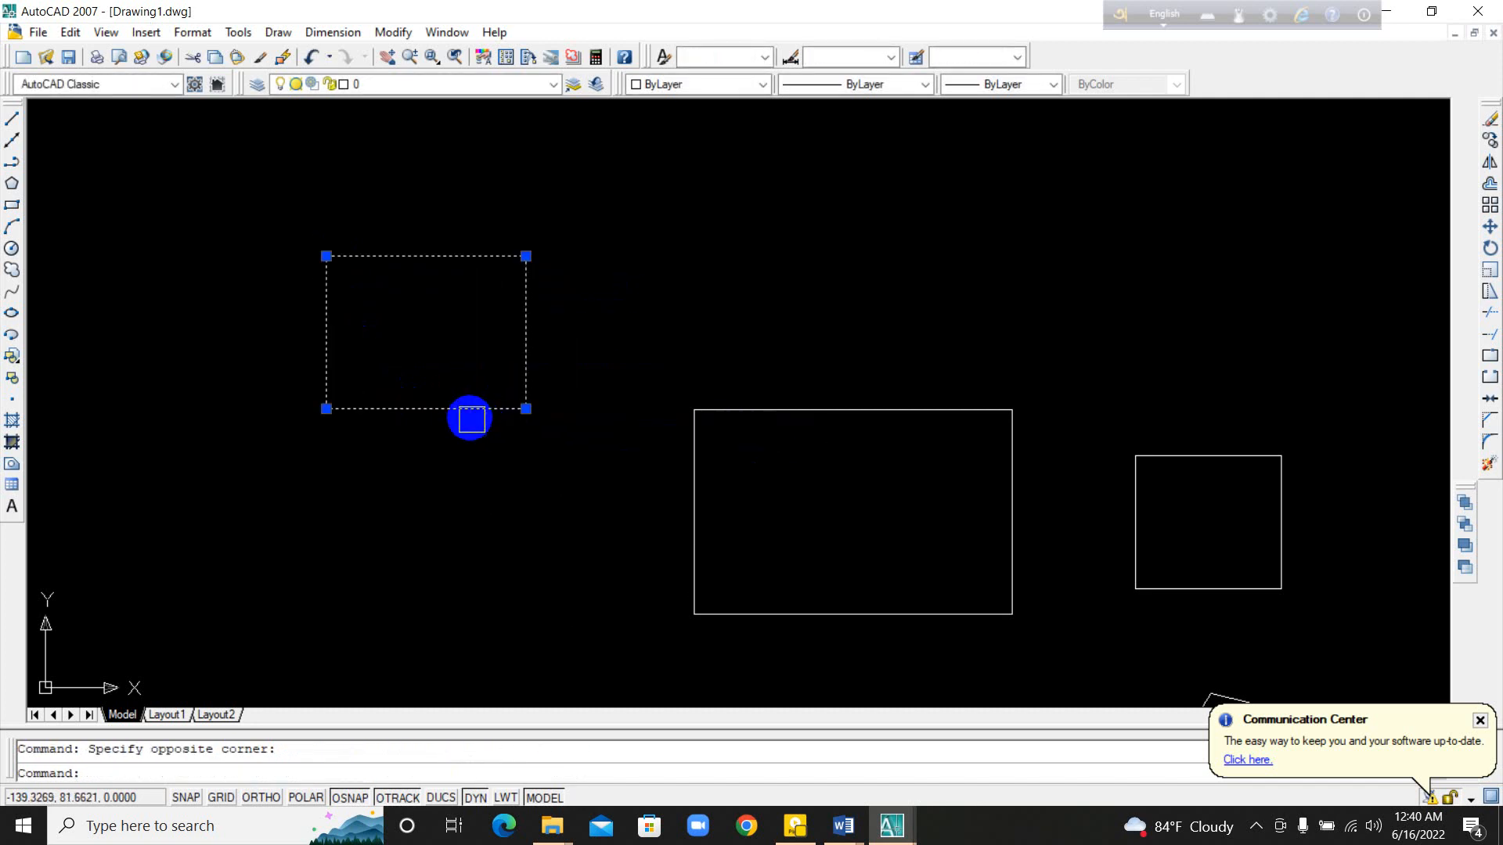
middle_click_drag(585, 442, 641, 452)
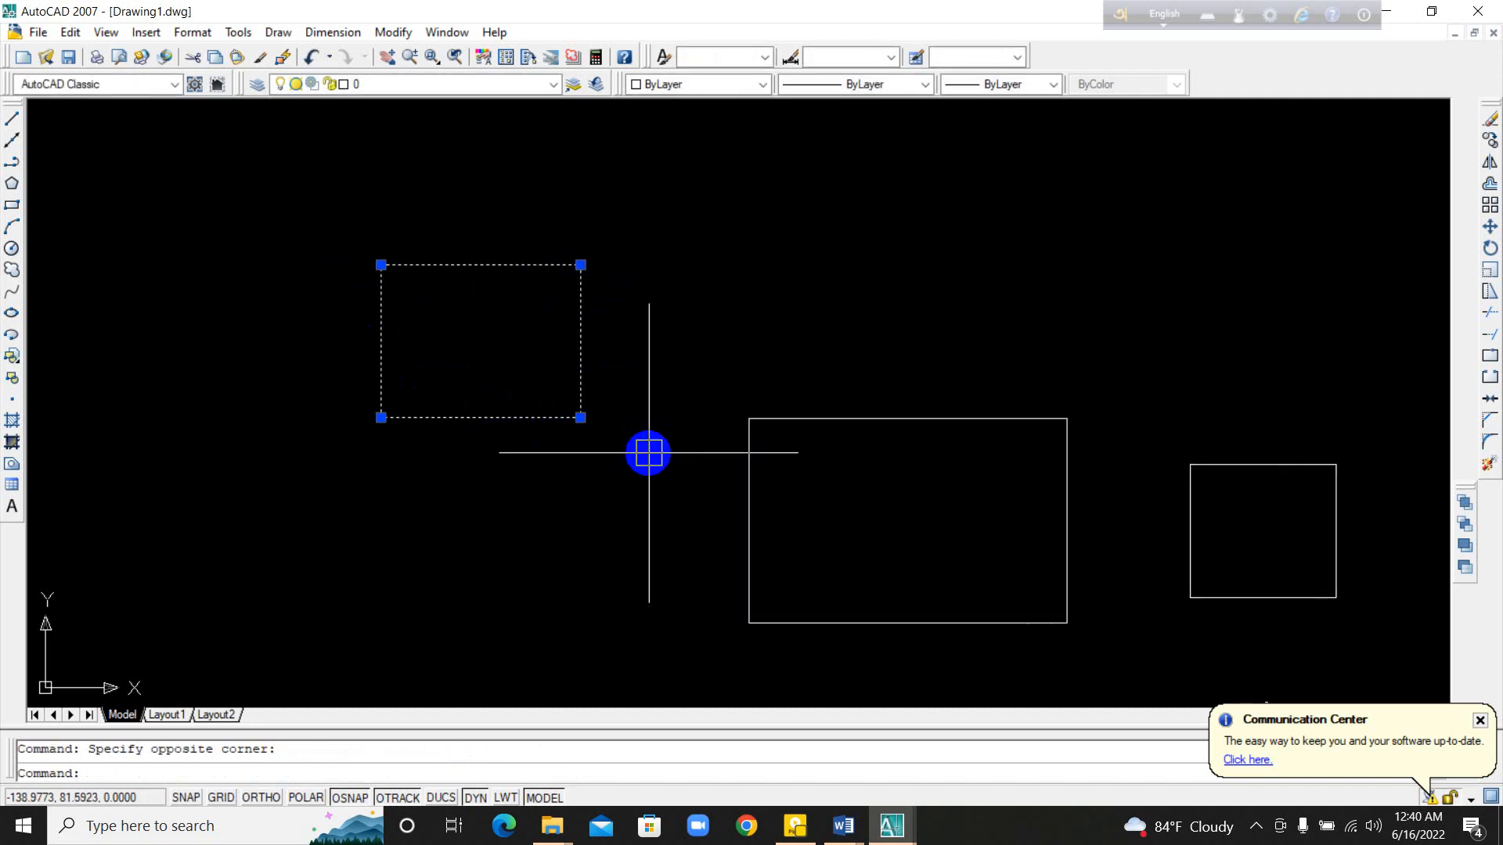
key("Escape")
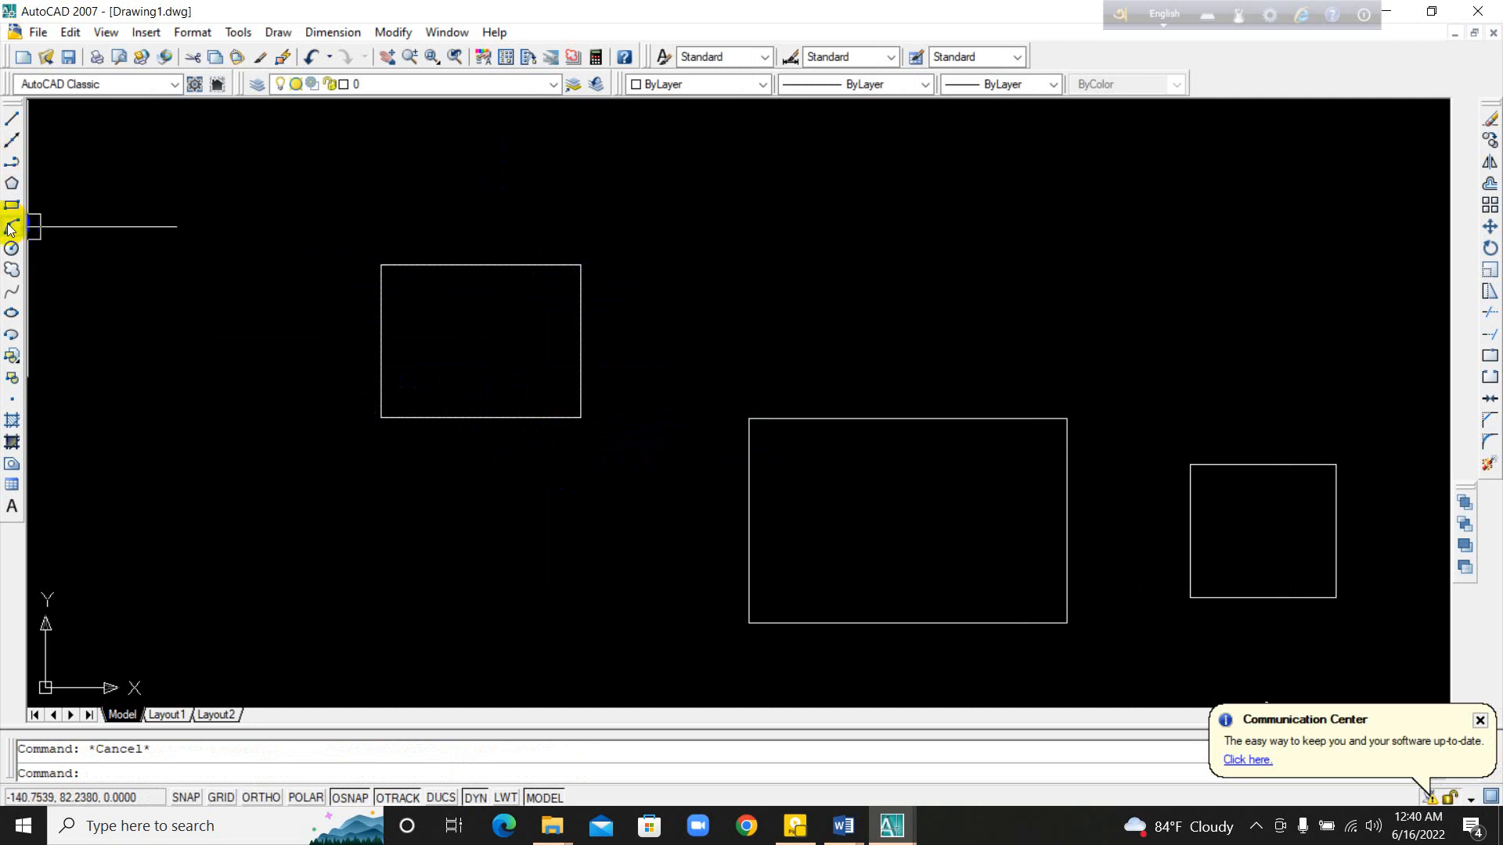
Step: Draw a three-point arc bulging upward in the empty area to the left of the third rectangle and end the command
mouse_move(446, 486)
middle_mouse_down()
mouse_move(670, 493)
mouse_move(752, 514)
middle_mouse_up()
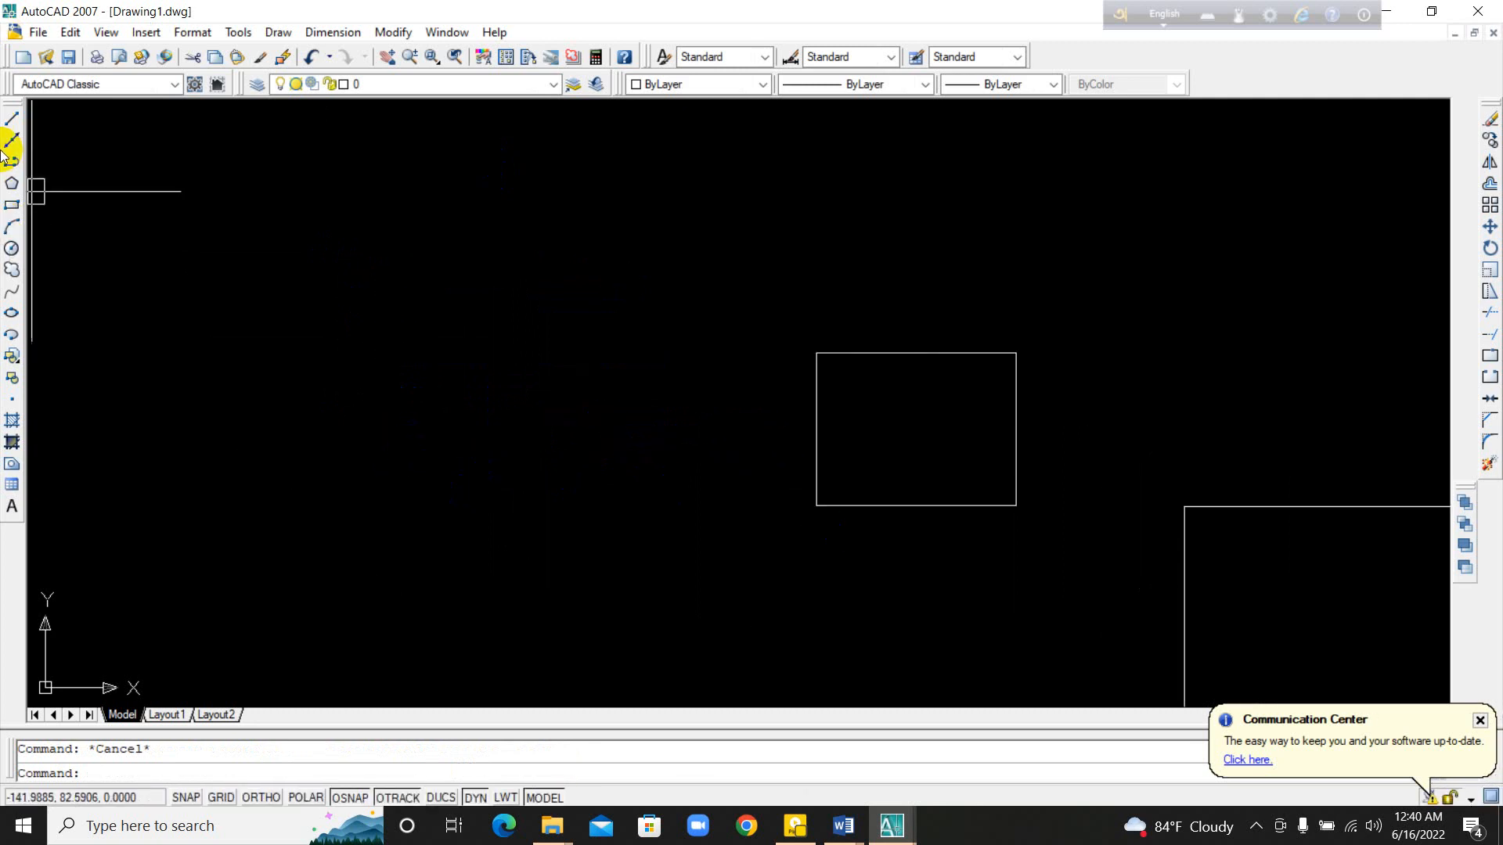
left_click(7, 229)
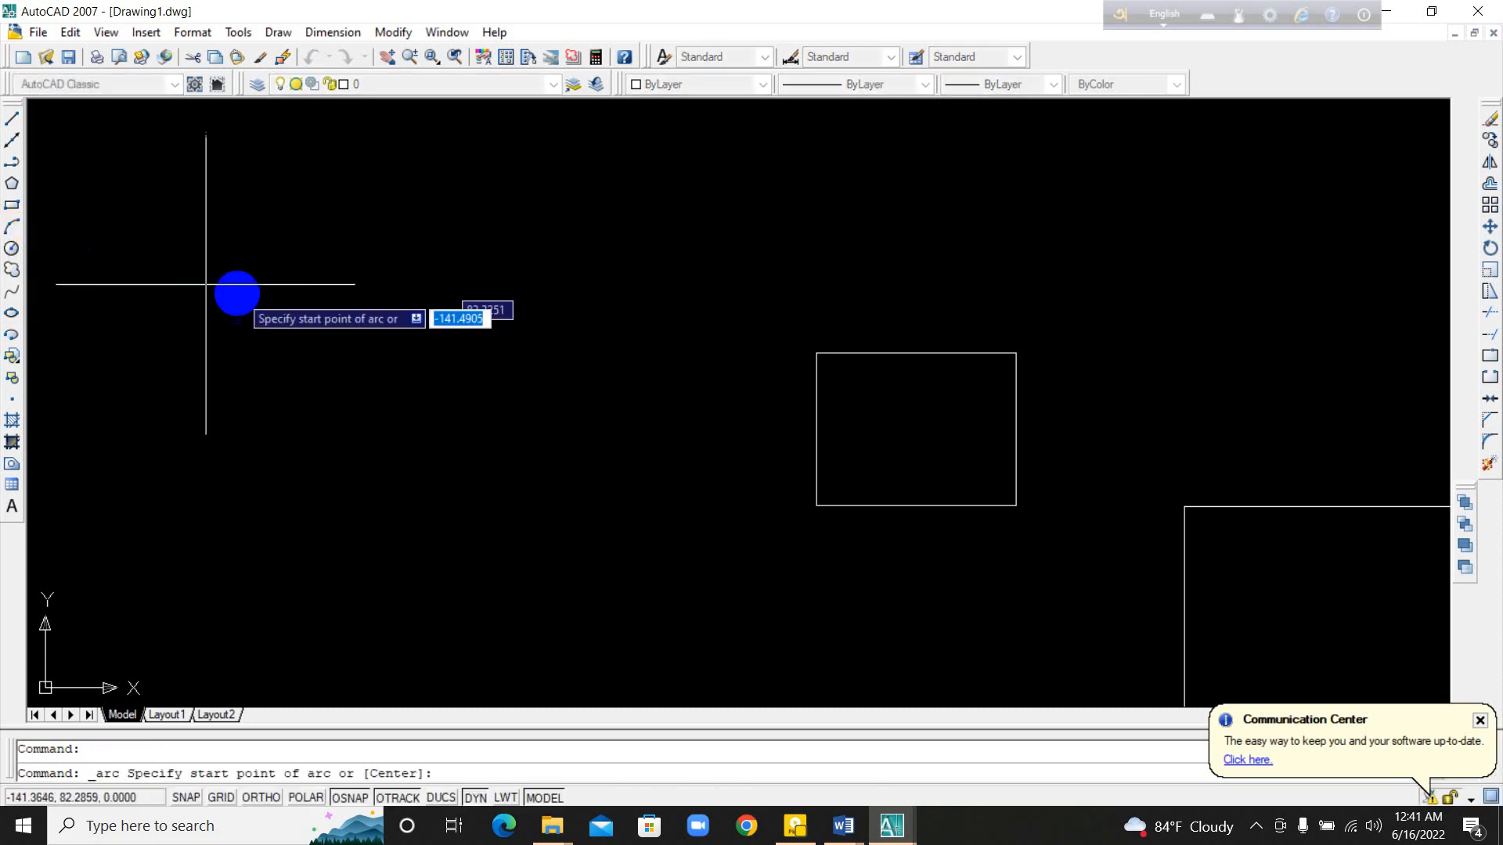
left_click(187, 312)
left_click(309, 230)
left_click(451, 382)
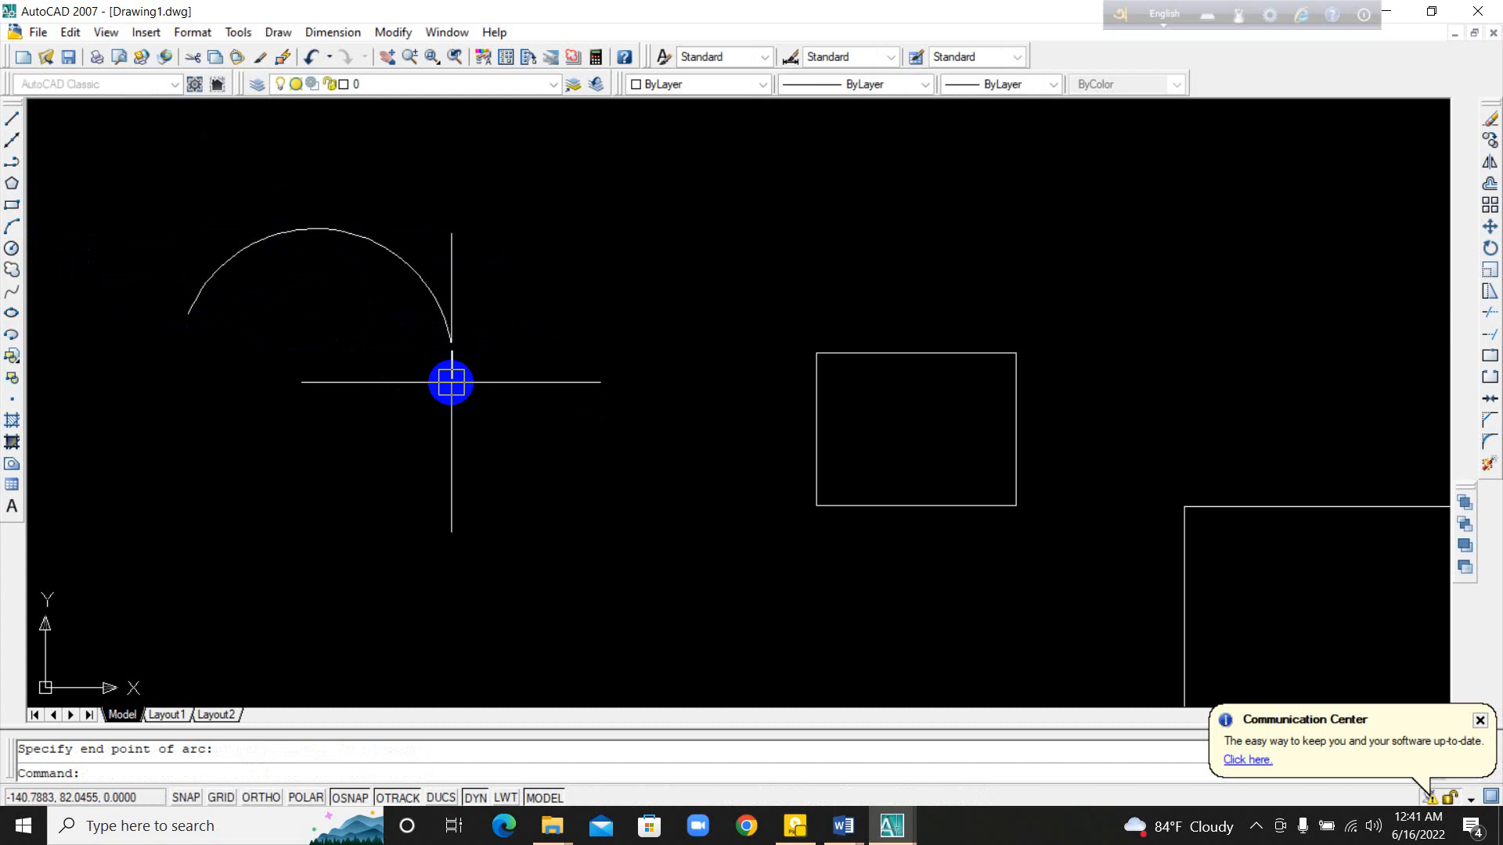
key("Escape")
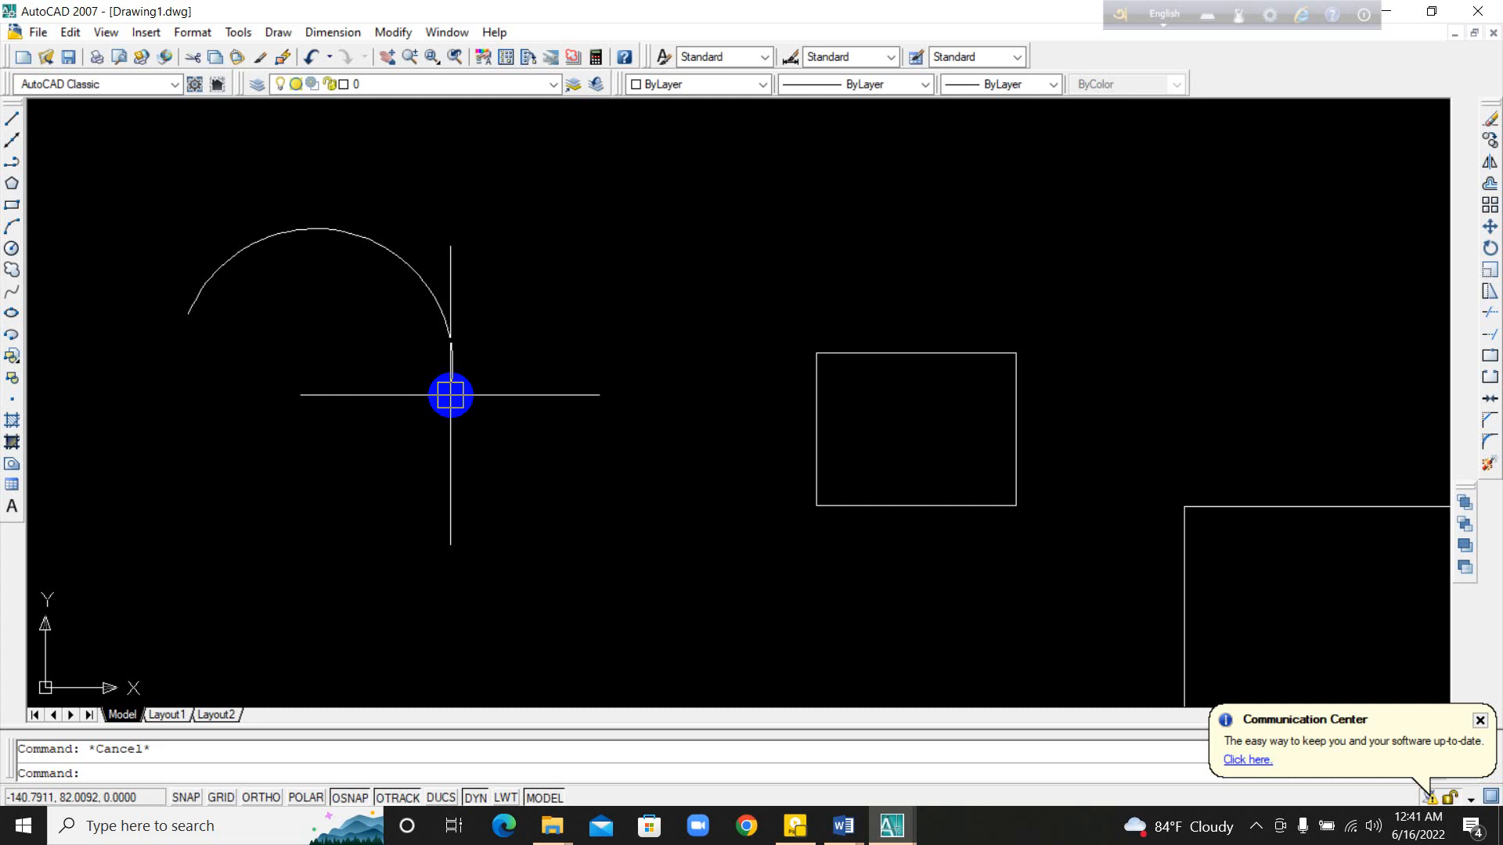
Step: Draw a second, wider three-point arc with the A command alias, above and to the left of the first arc
middle_click_drag(190, 368, 715, 510)
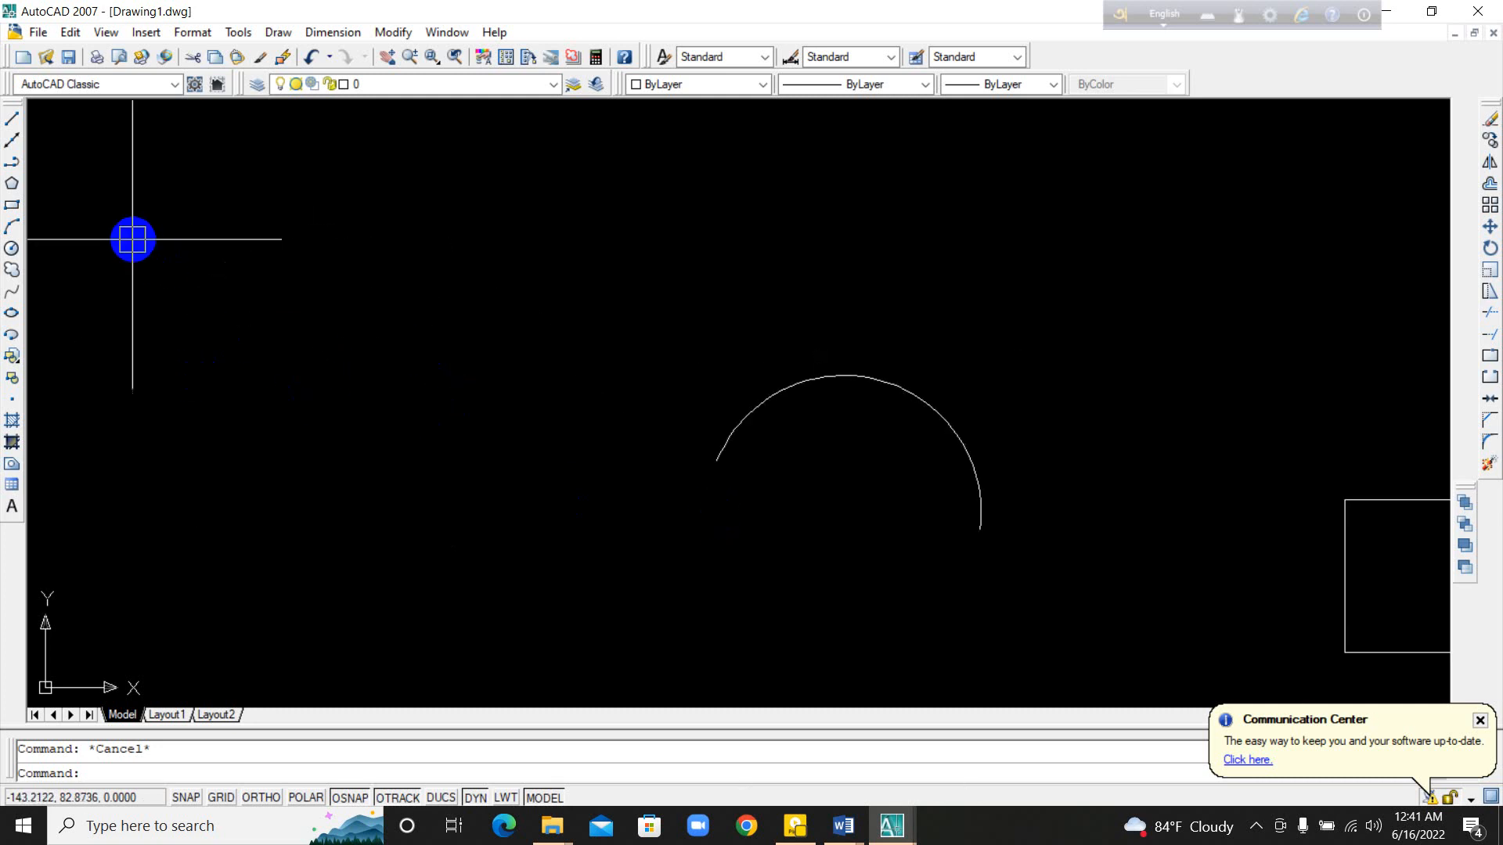
type("a")
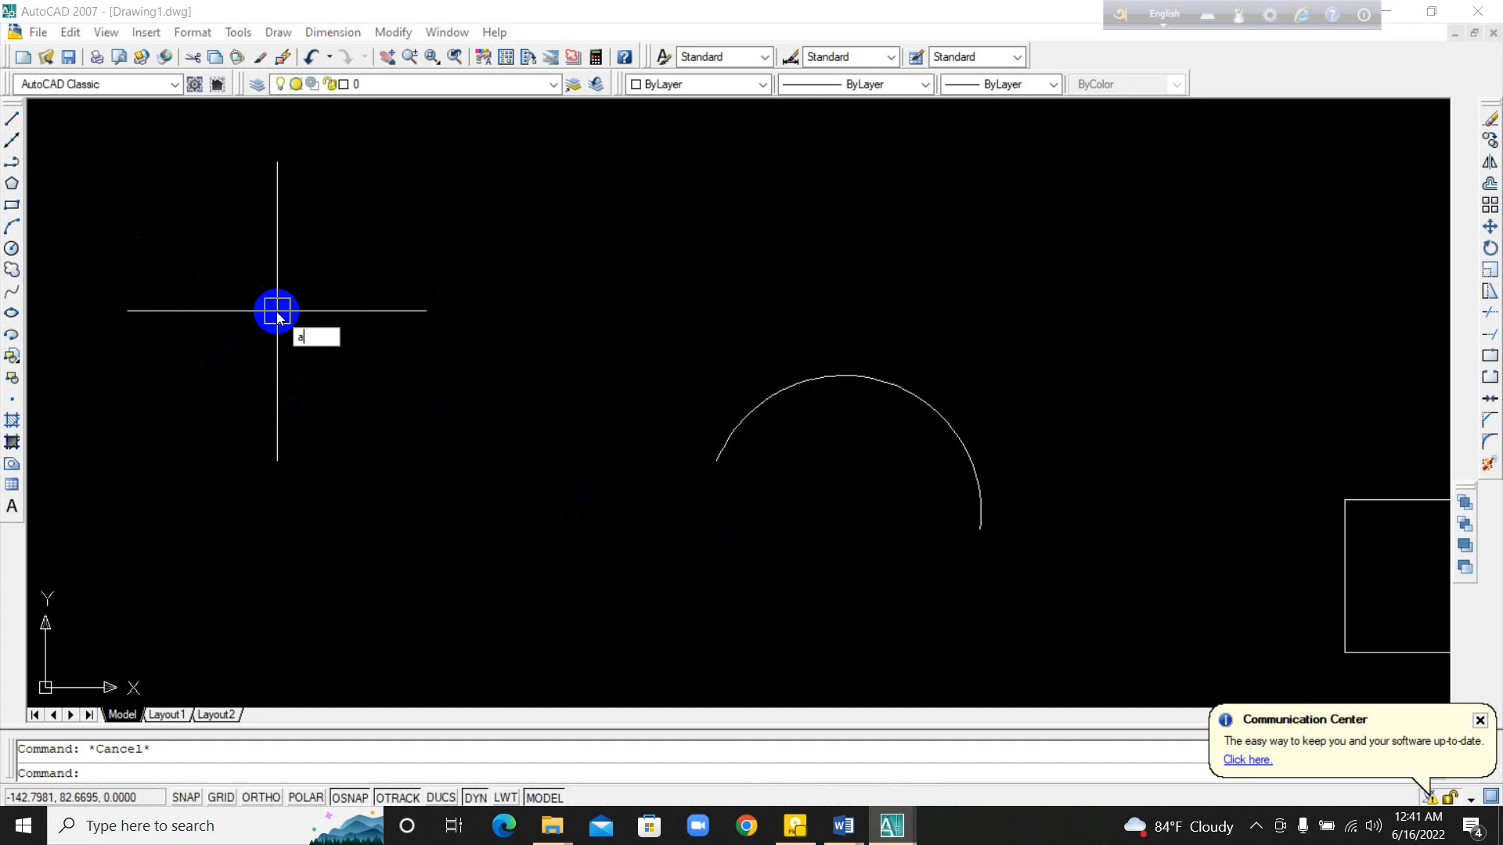
key("Return")
left_click(245, 320)
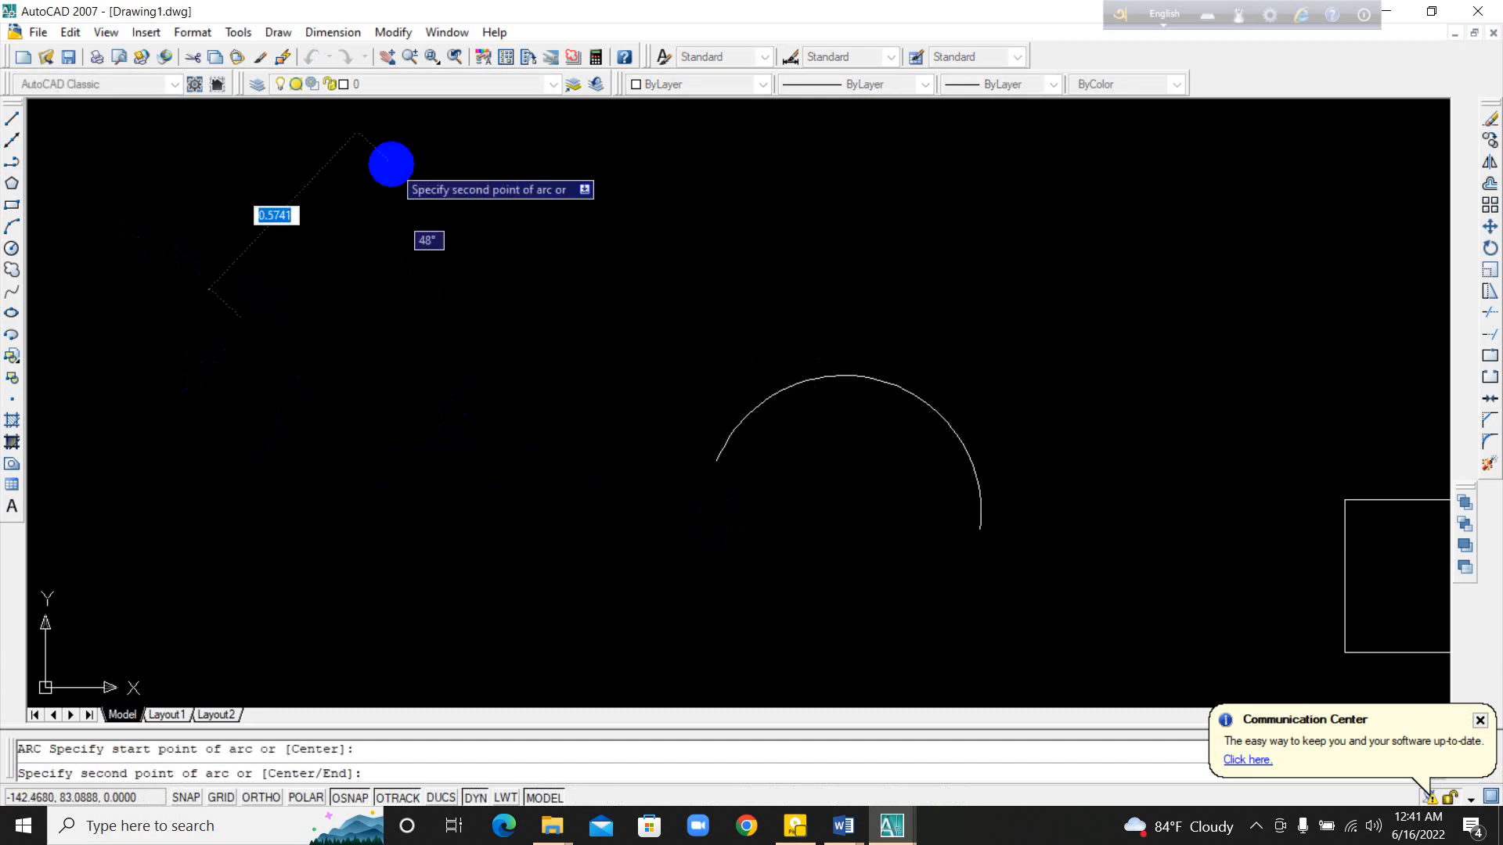
left_click(401, 188)
left_click(552, 250)
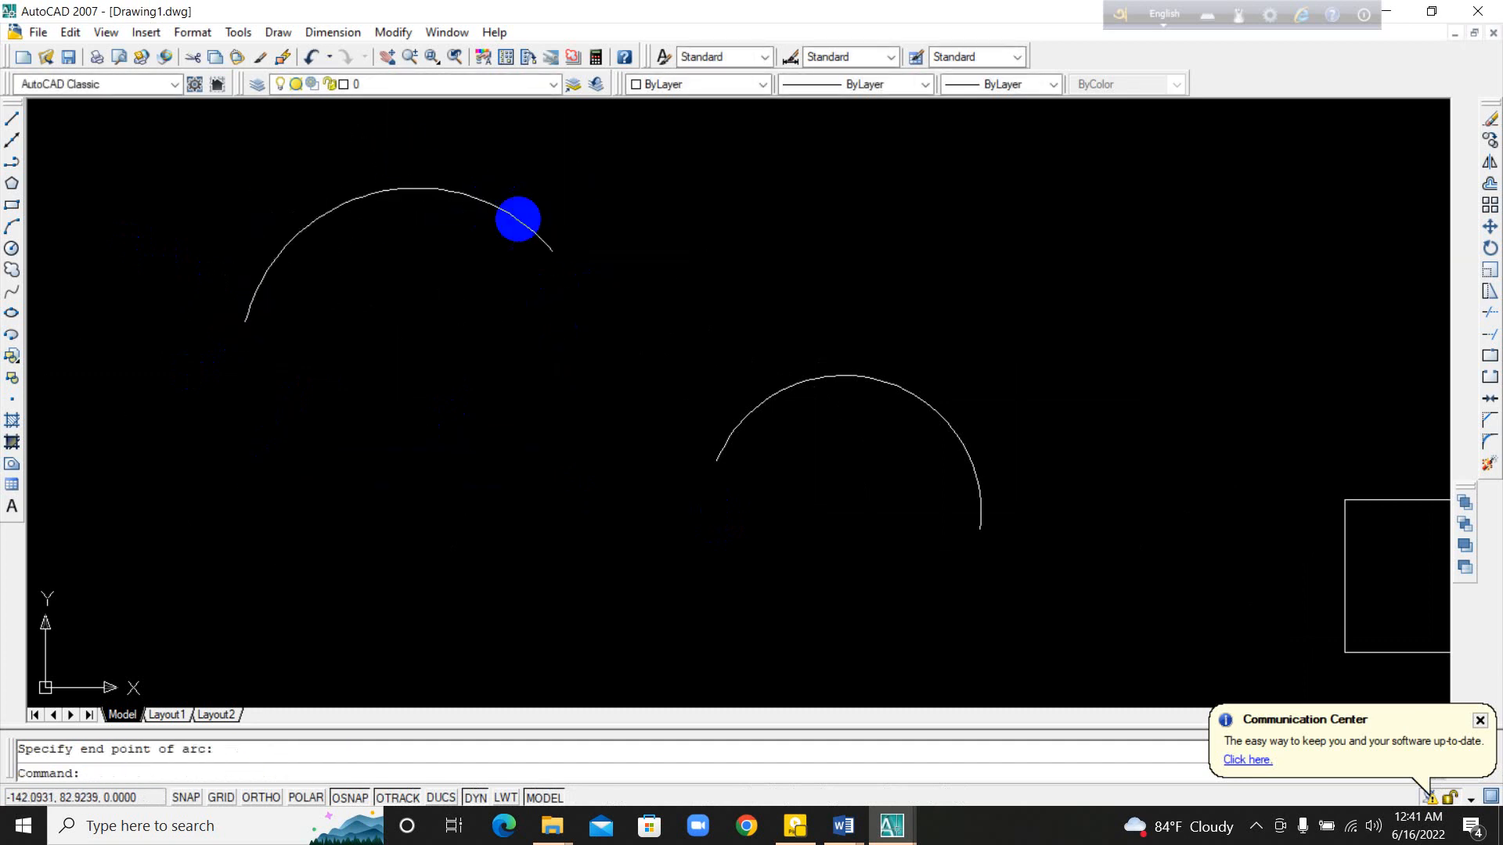
Step: Draw a circle by center and radius in the empty area to the left of the second arc
middle_click_drag(504, 232, 672, 420)
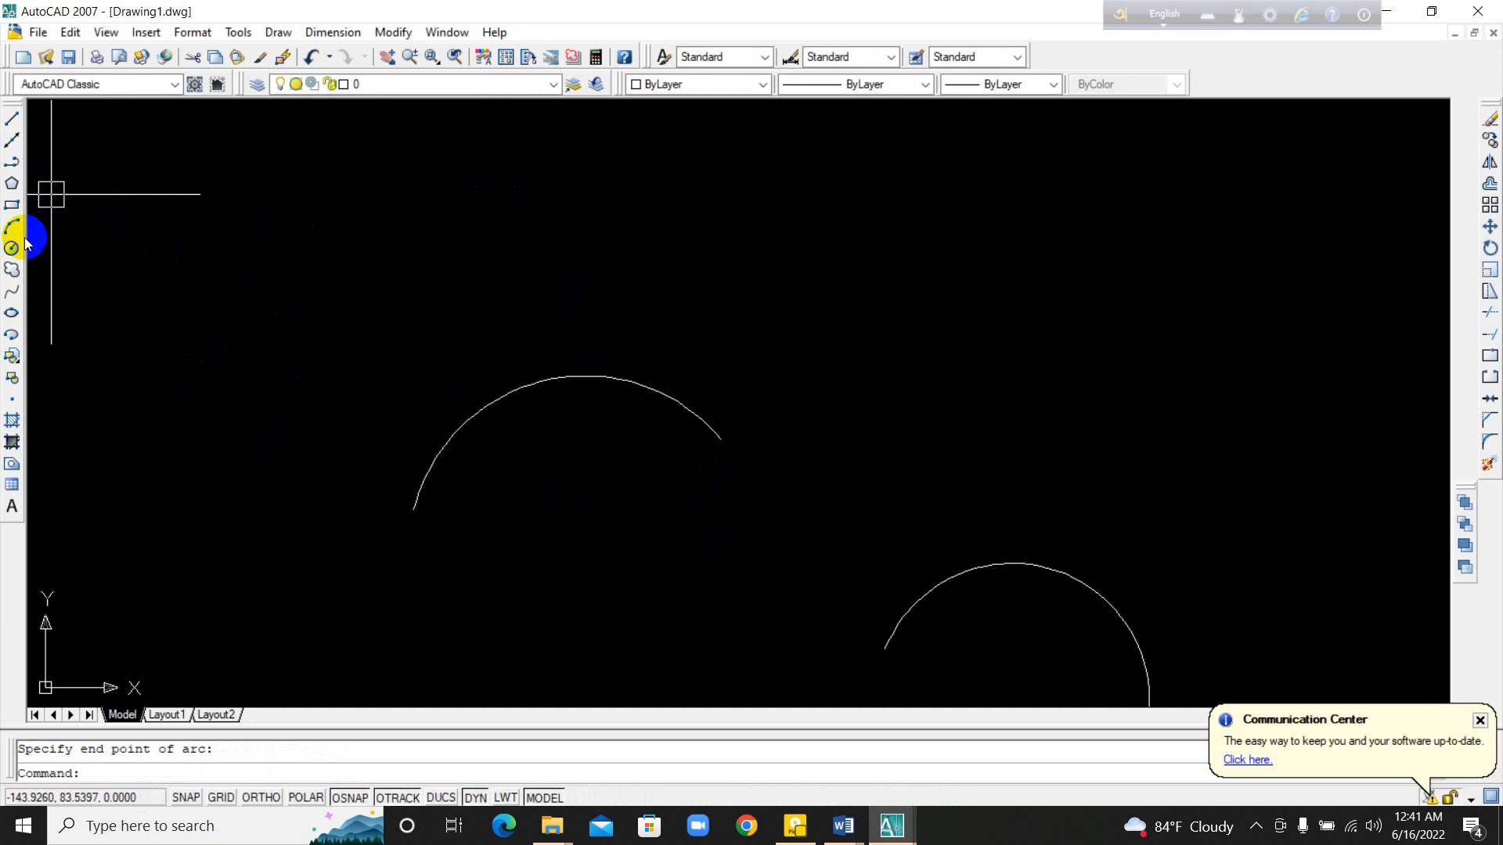
middle_click_drag(339, 342, 710, 390)
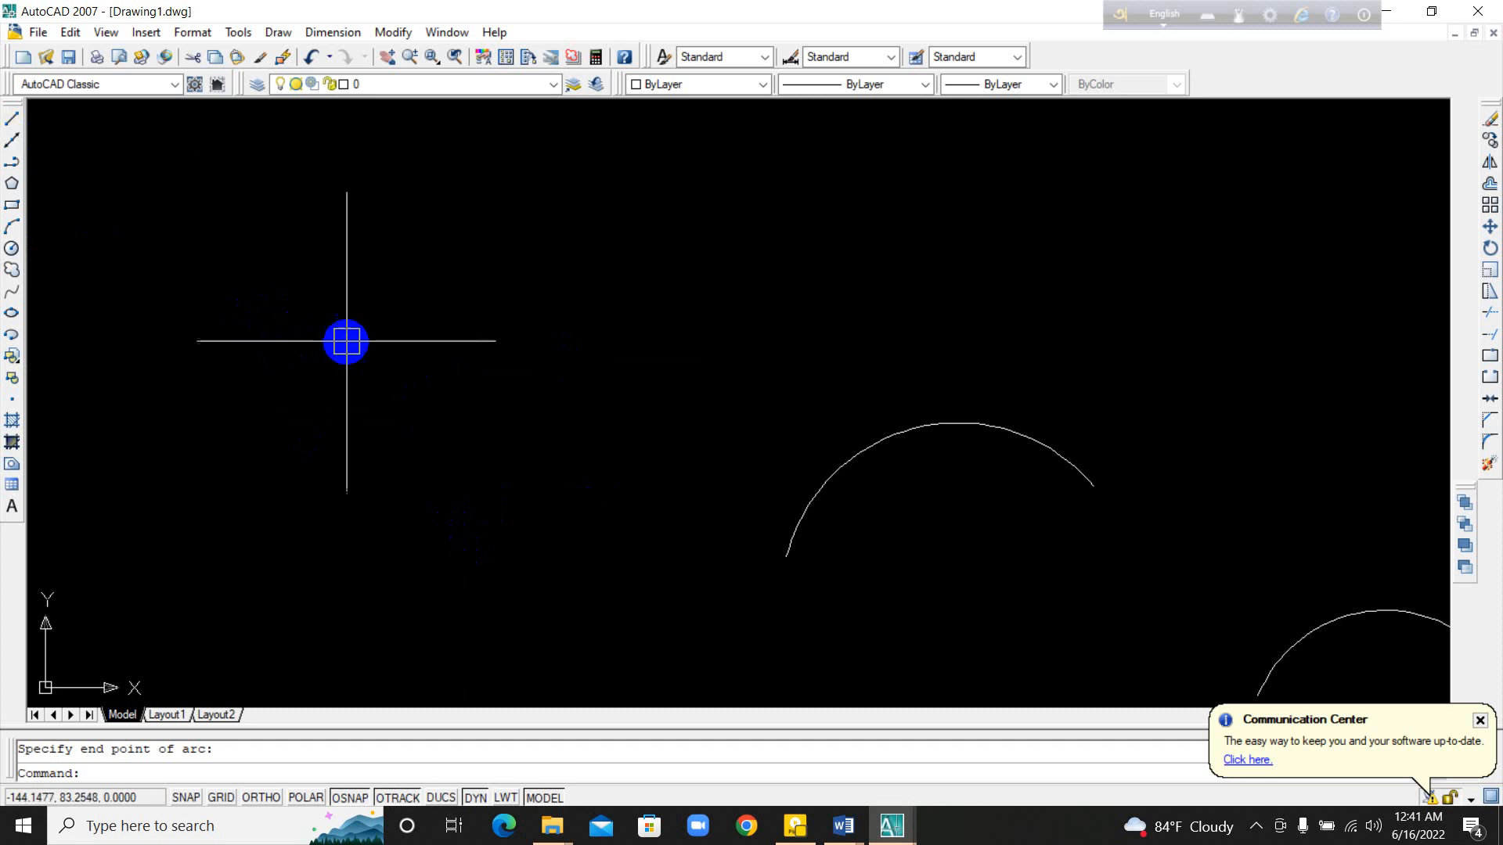
left_click(14, 249)
left_click(453, 378)
left_click(453, 306)
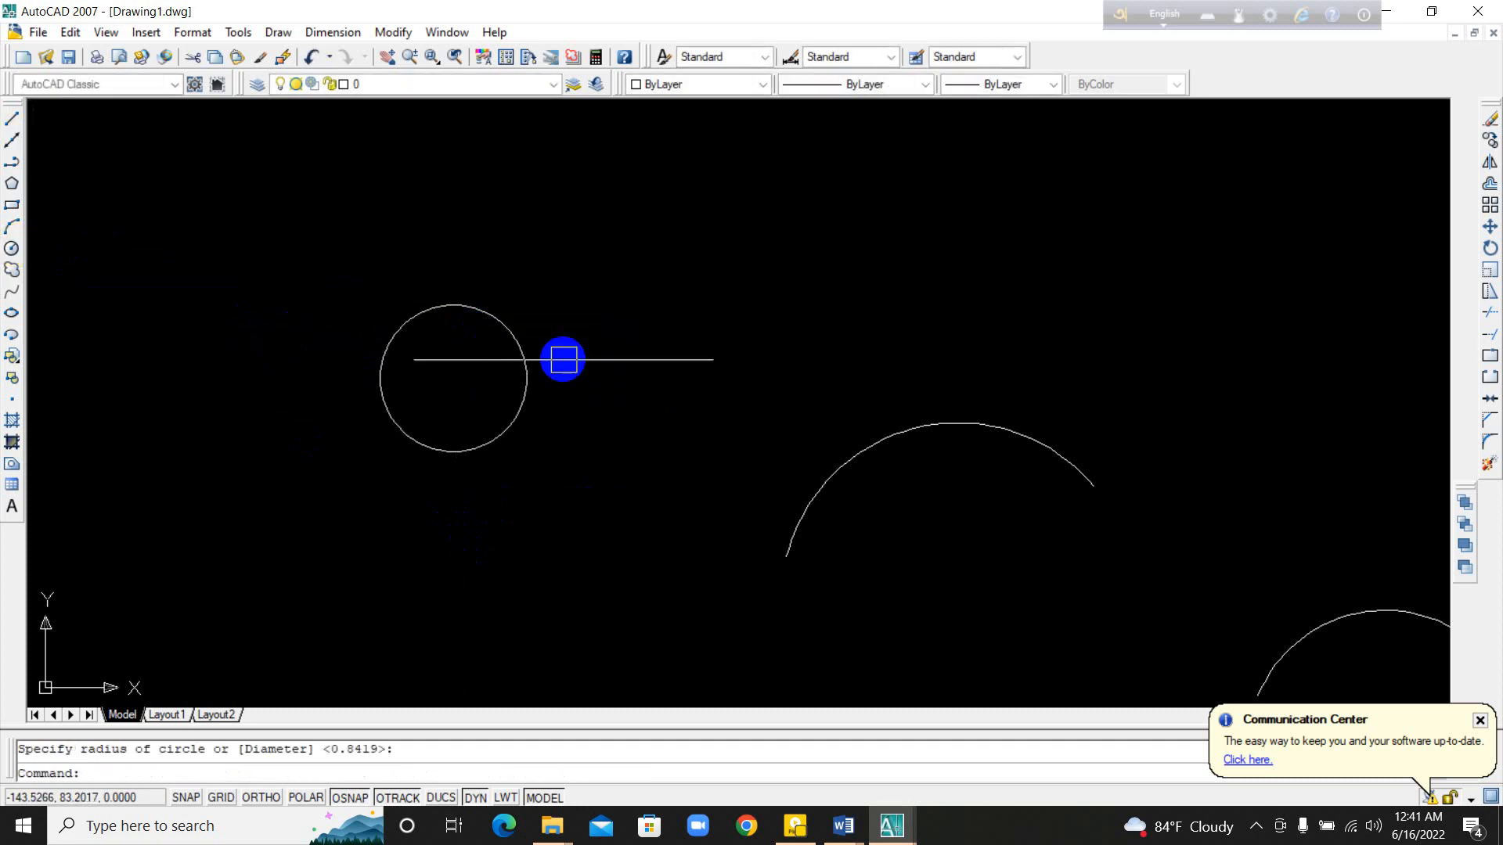
Step: Draw a second circle with the C command alias, radius about 0.19, in the empty area to the right of the first circle
scroll(562, 360, "up", 3)
middle_click_drag(881, 354, 776, 440)
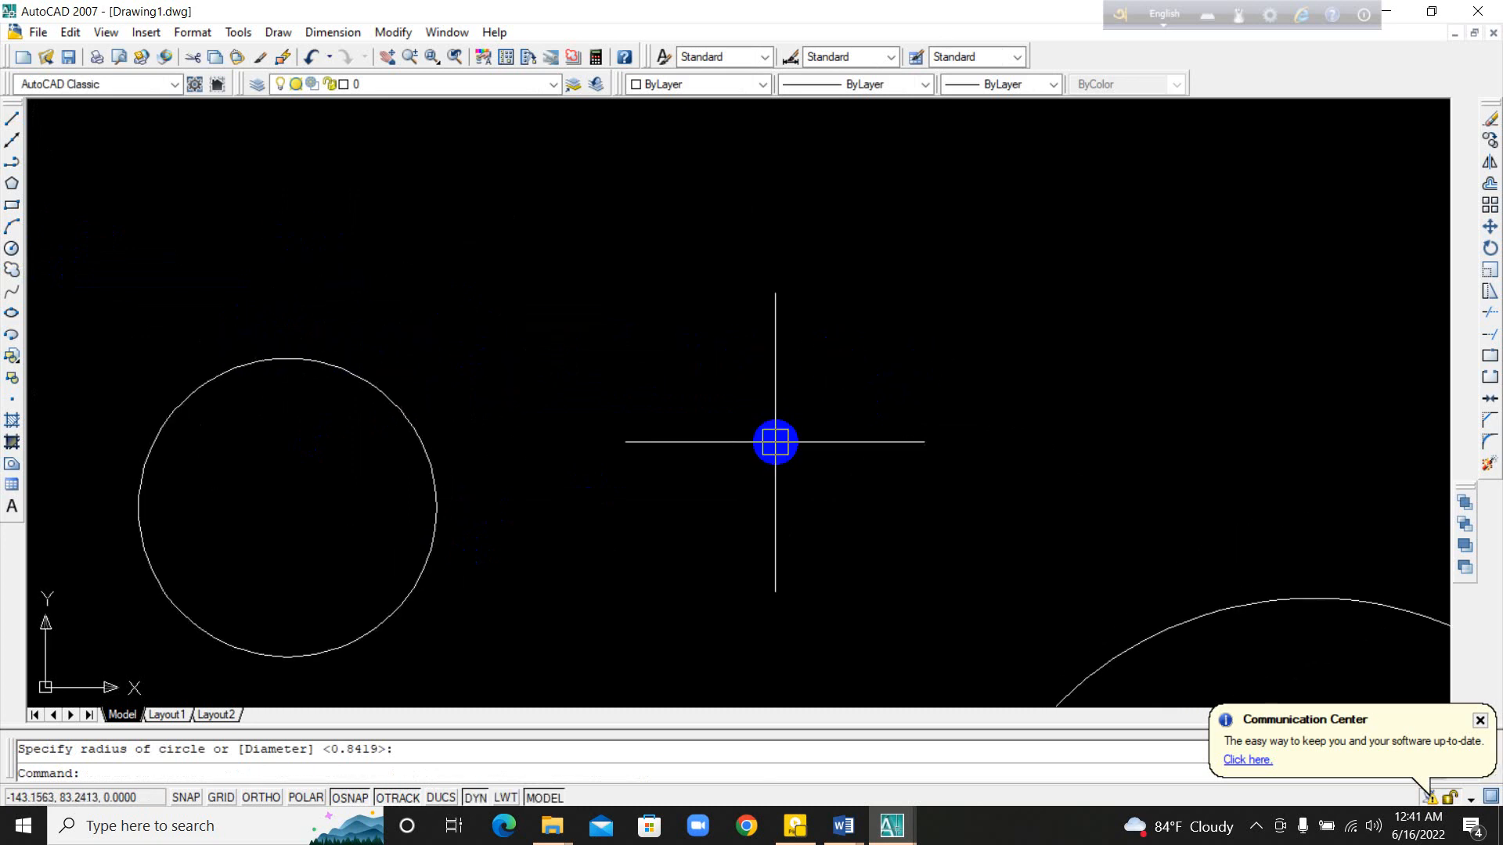
type("c")
key("Return")
left_click(774, 441)
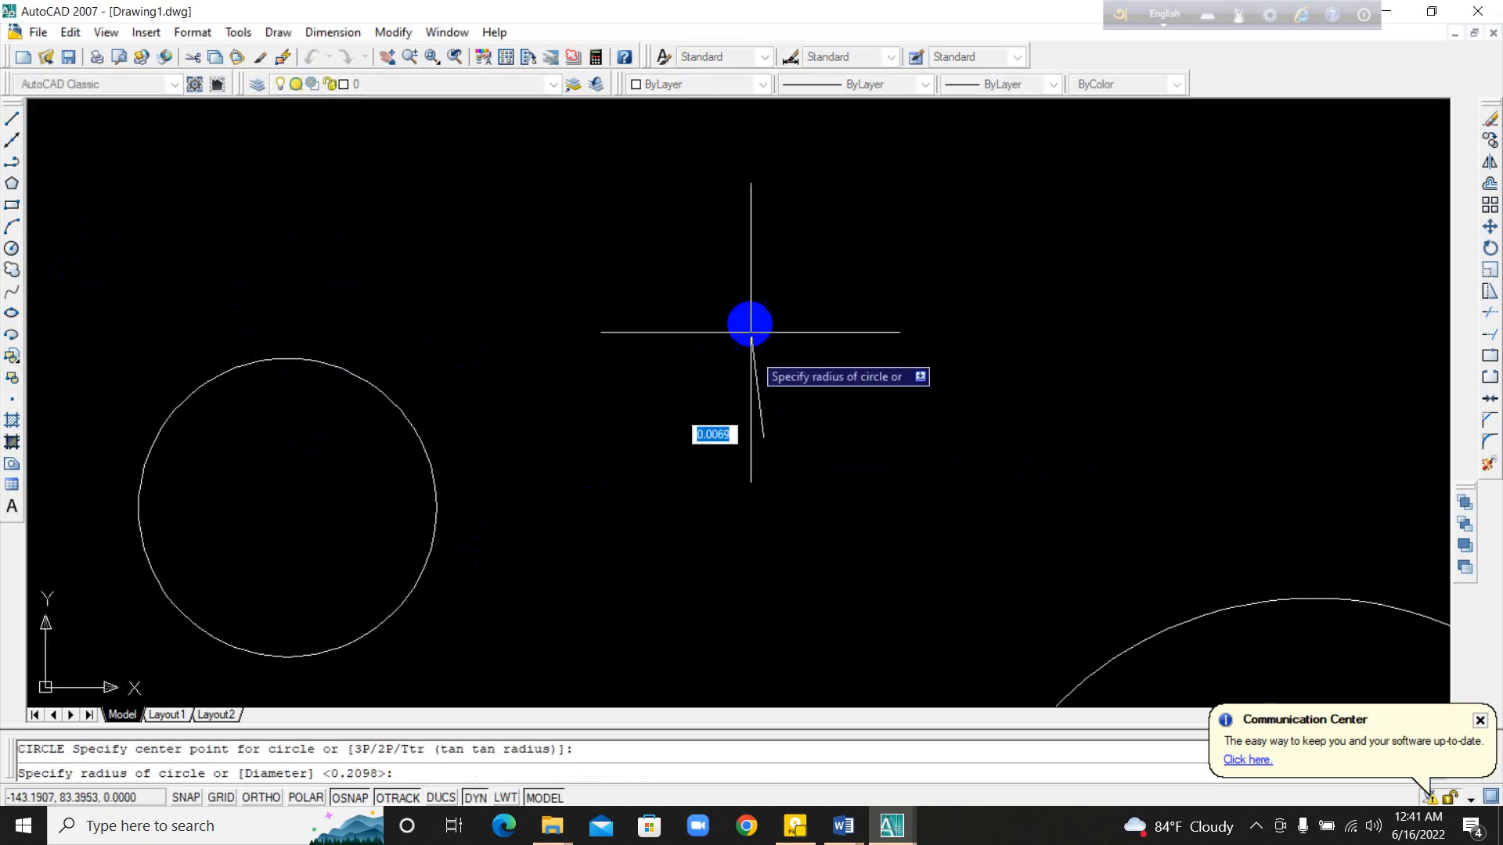
left_click(872, 352)
middle_click_drag(872, 352, 448, 403)
scroll(480, 395, "down", 3)
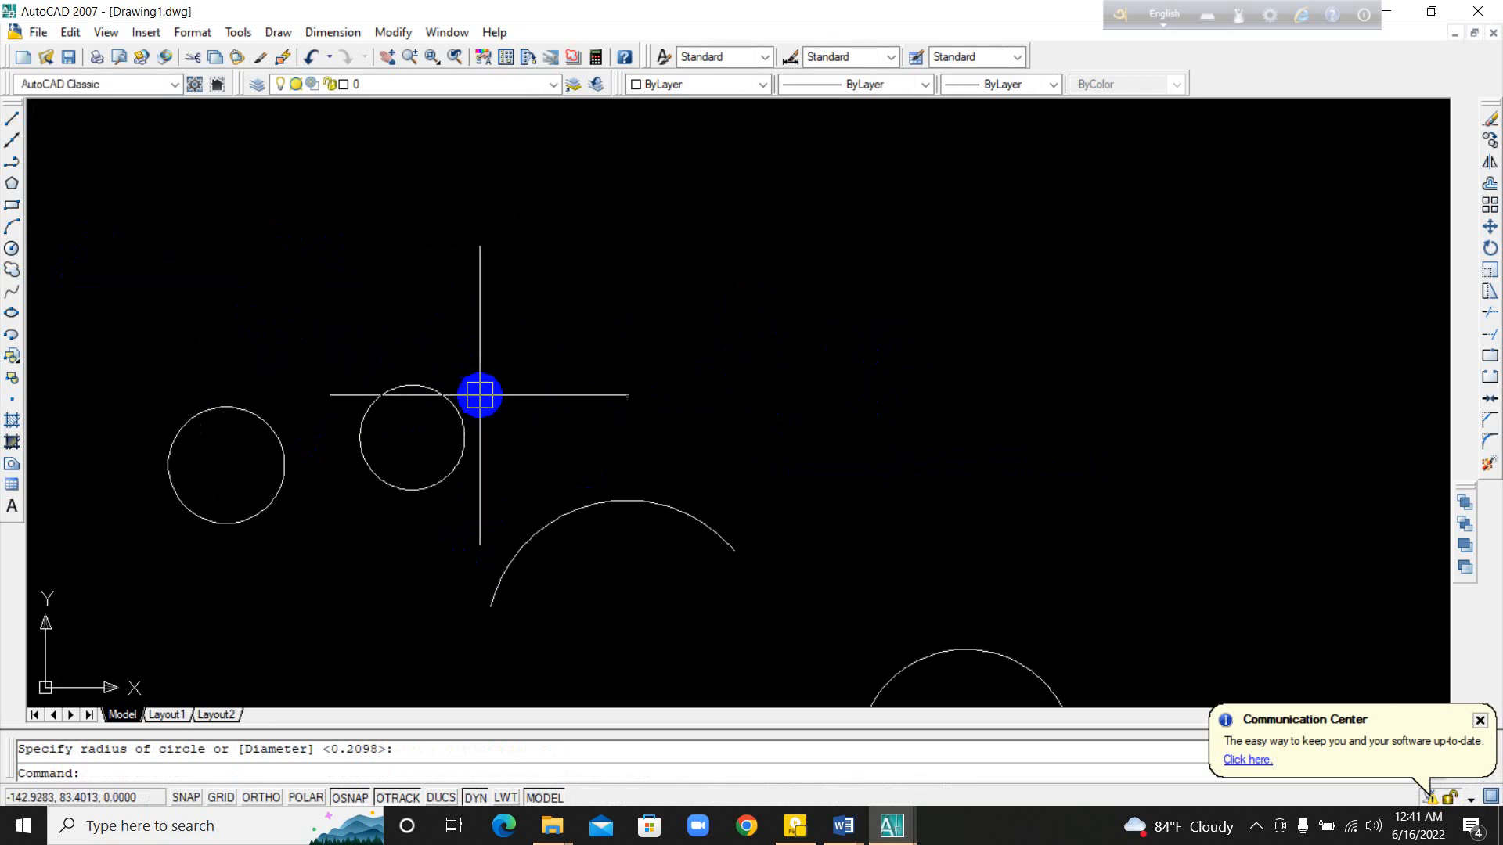
Step: Repeat the Circle command to draw a third, larger circle by center and radius just above the wider arc
key("Return")
left_click(637, 387)
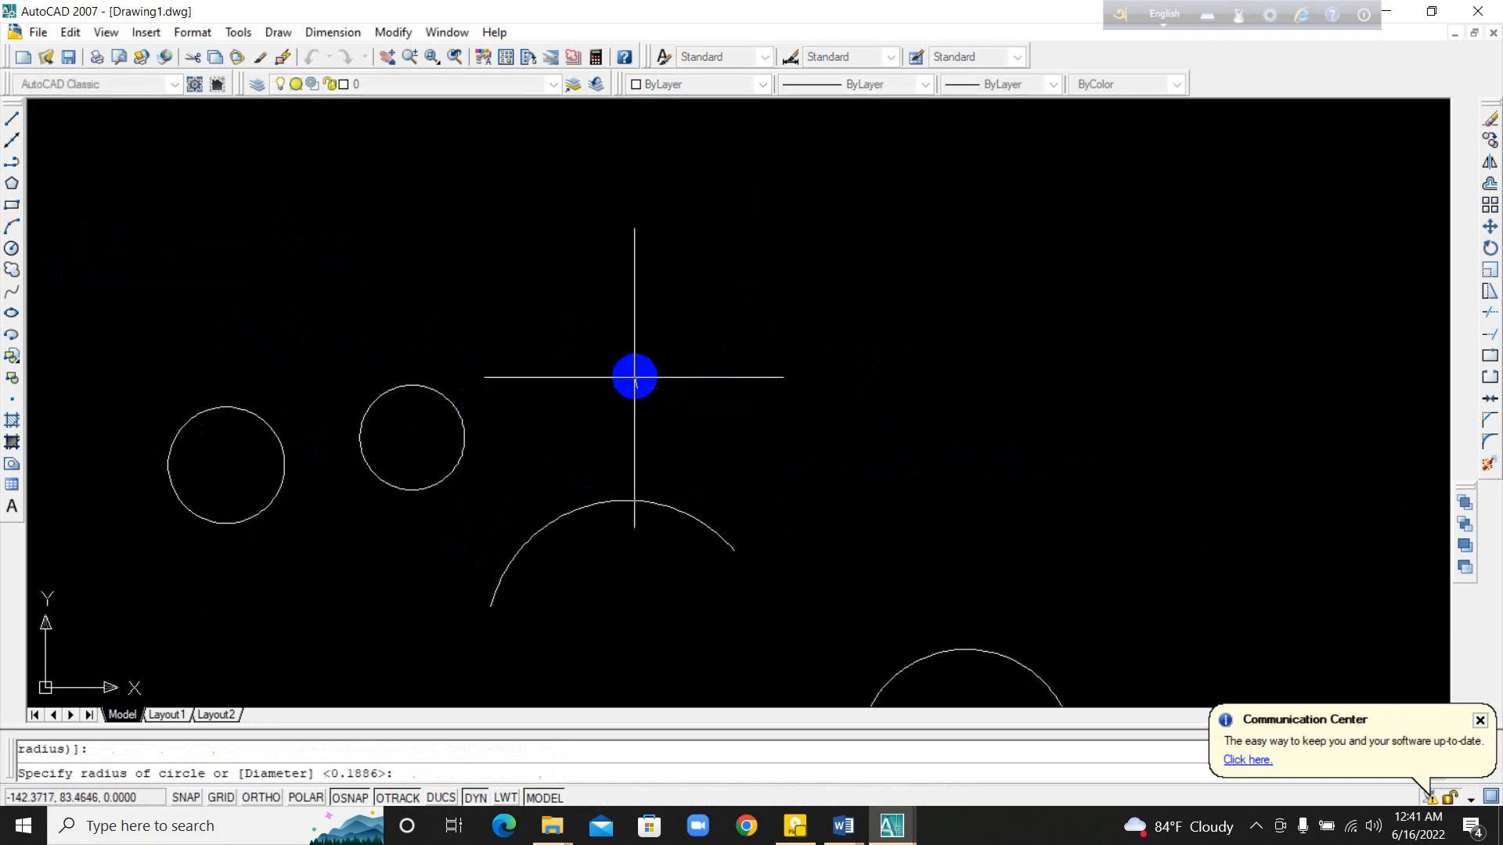
left_click(595, 290)
scroll(721, 352, "down", 6)
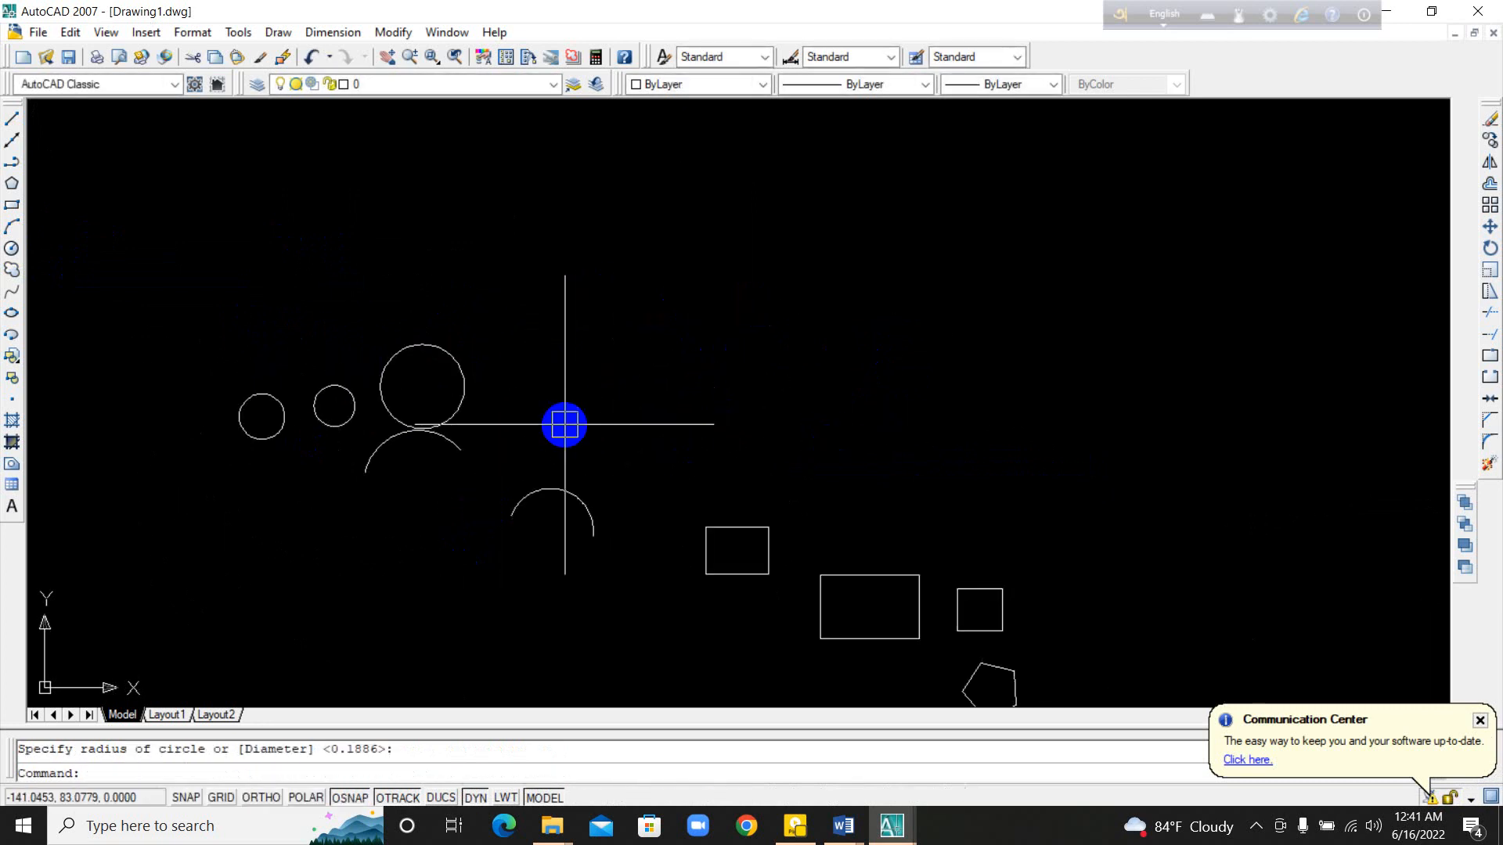
Step: Review the example circles, arcs, rectangles, polygon and zigzag lines across the drawing
middle_click_drag(775, 521, 660, 516)
scroll(732, 499, "up", 5)
middle_click_drag(501, 463, 698, 460)
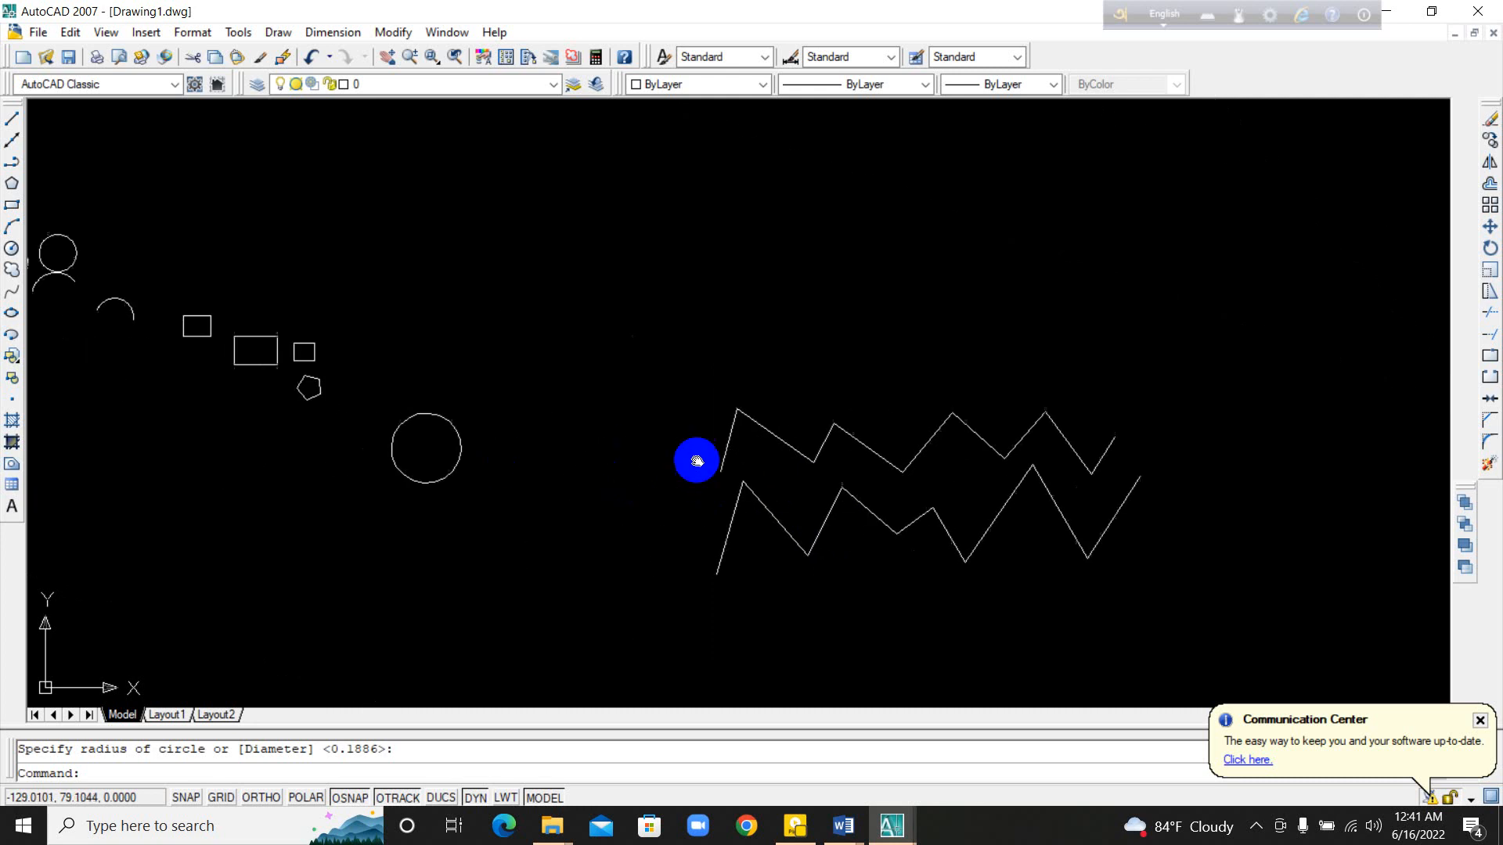
middle_click_drag(78, 232, 640, 406)
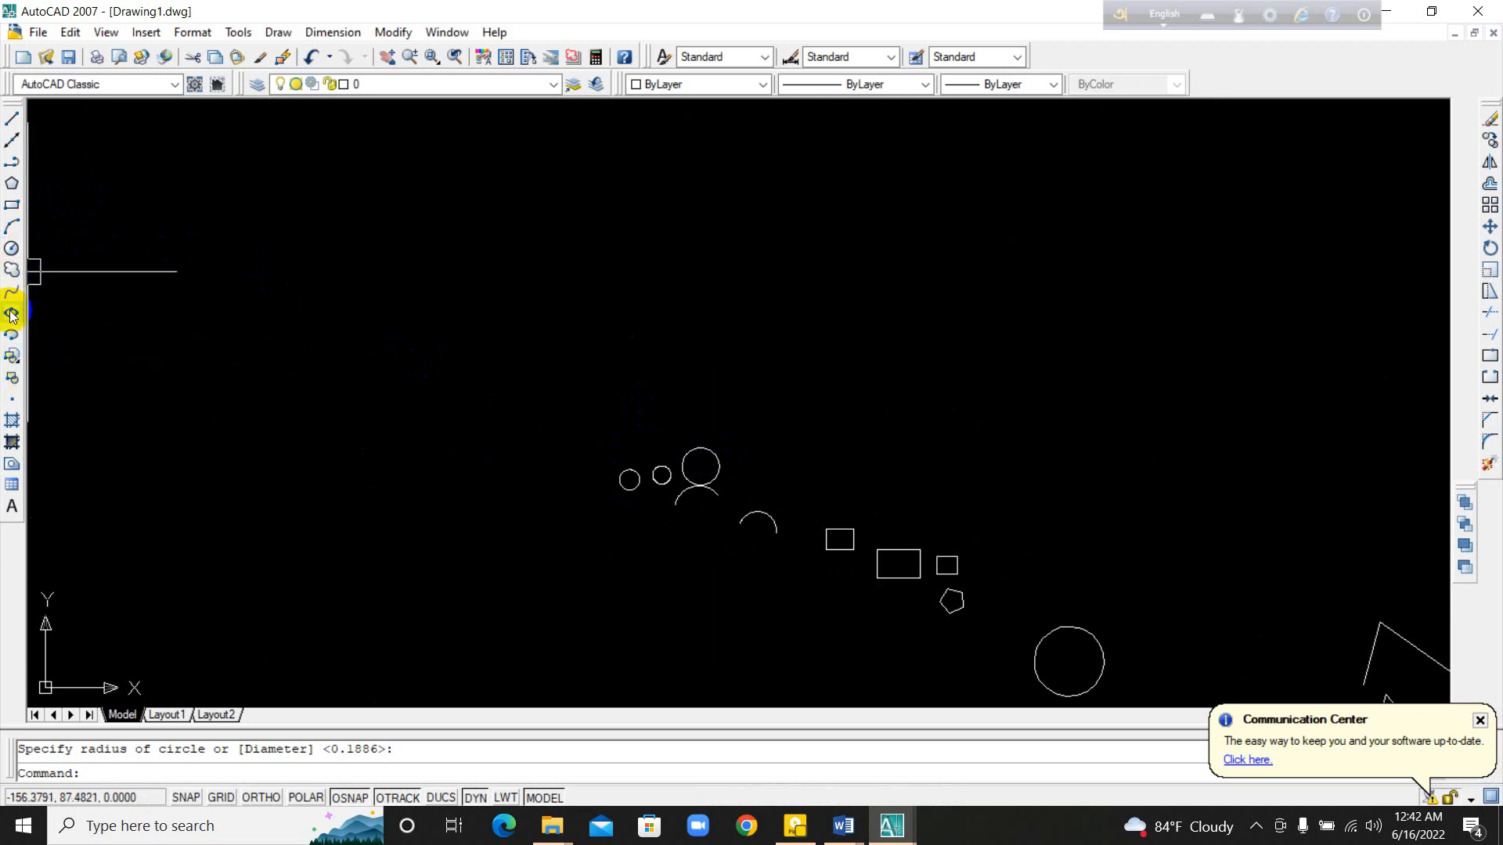
mouse_move(879, 526)
middle_mouse_down()
mouse_move(936, 514)
mouse_move(713, 459)
middle_mouse_up()
scroll(692, 470, "up", 1)
scroll(551, 470, "up", 1)
middle_click_drag(550, 471, 787, 524)
scroll(518, 337, "up", 4)
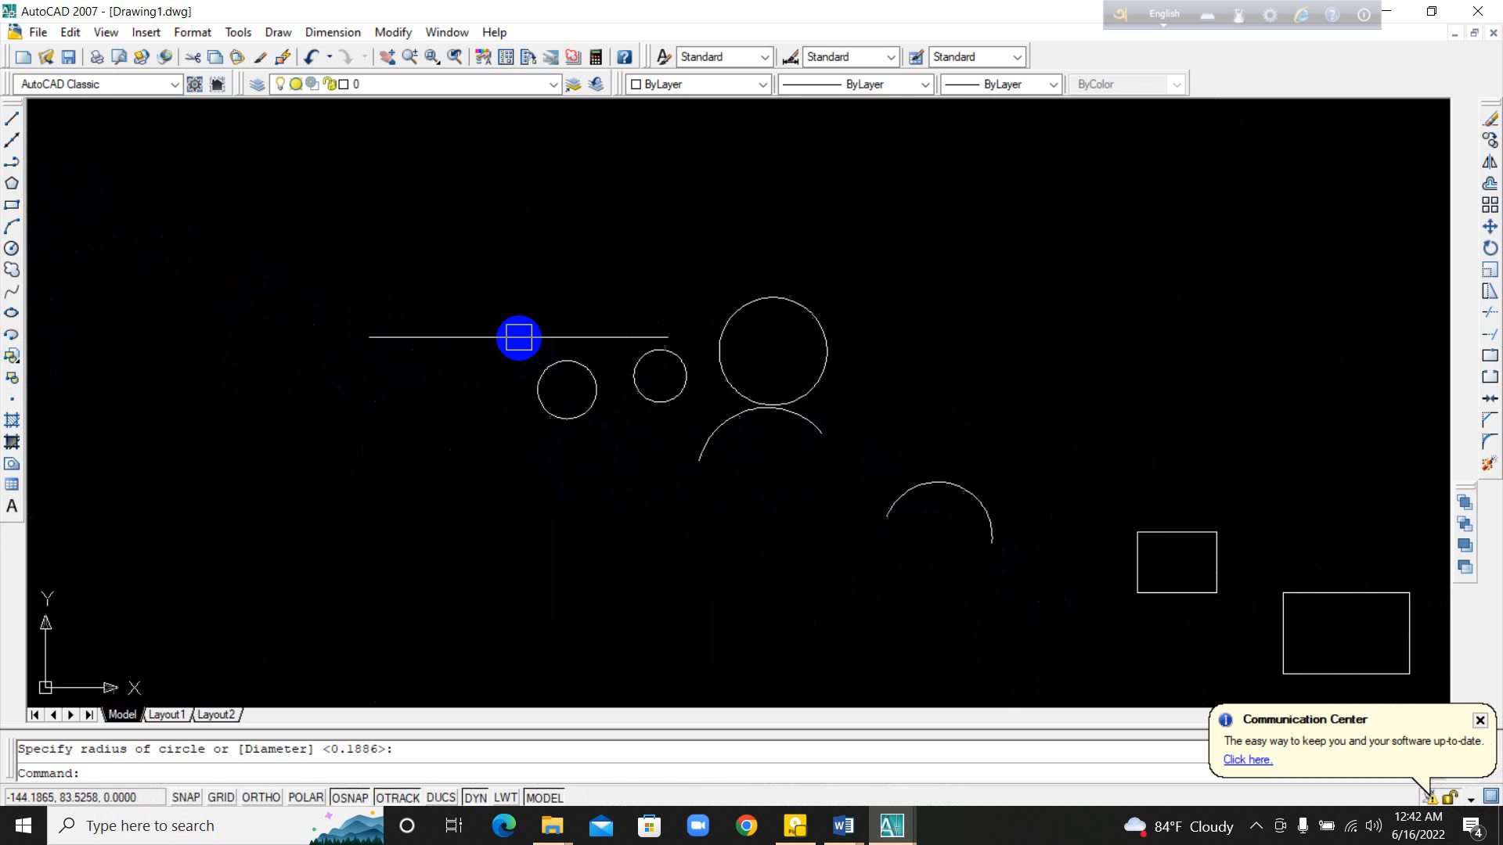
middle_click_drag(456, 418, 794, 556)
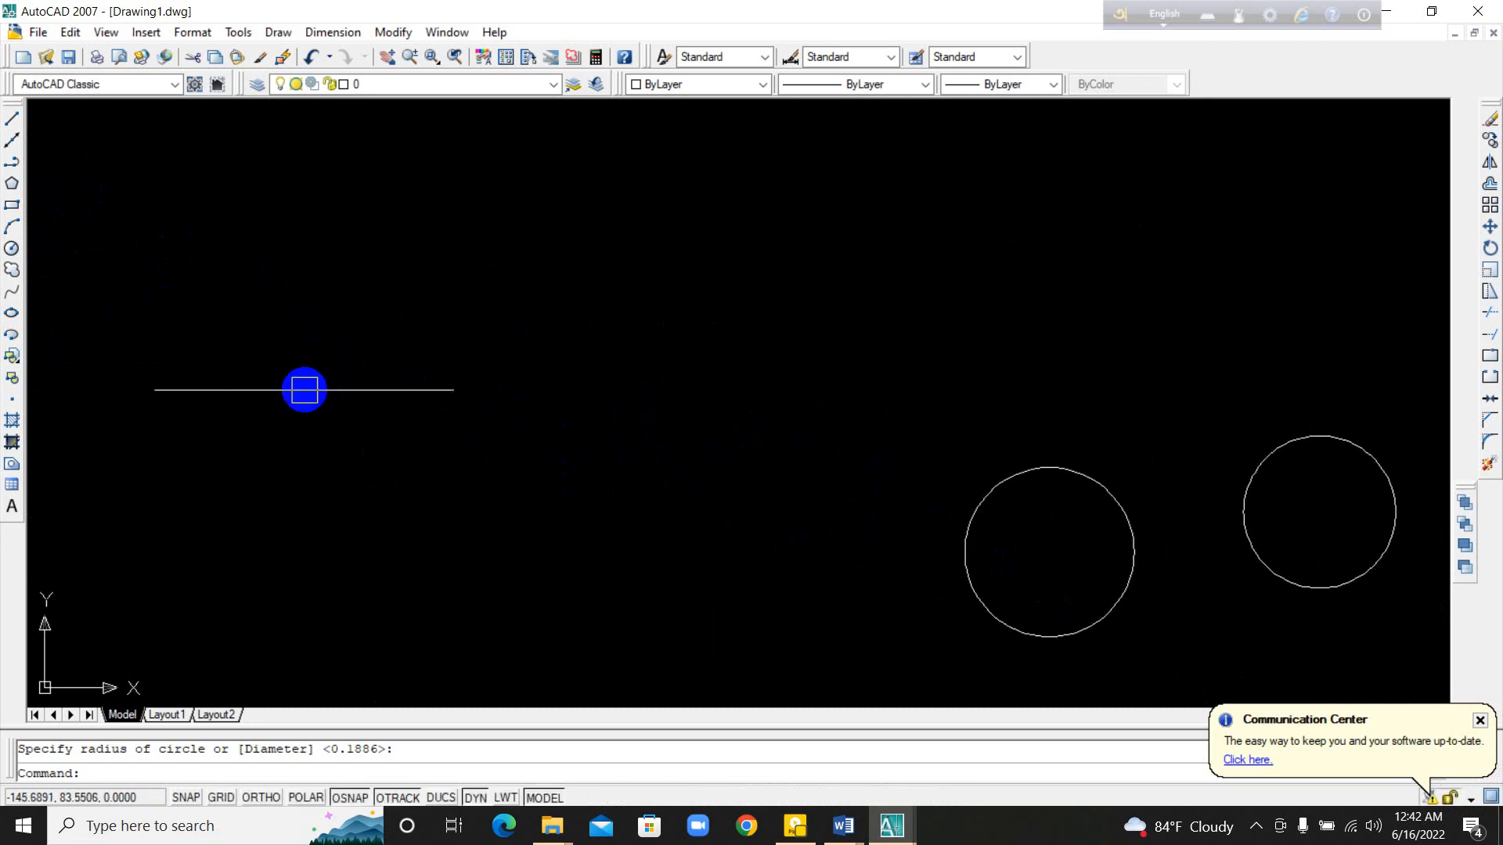
scroll(389, 483, "down", 8)
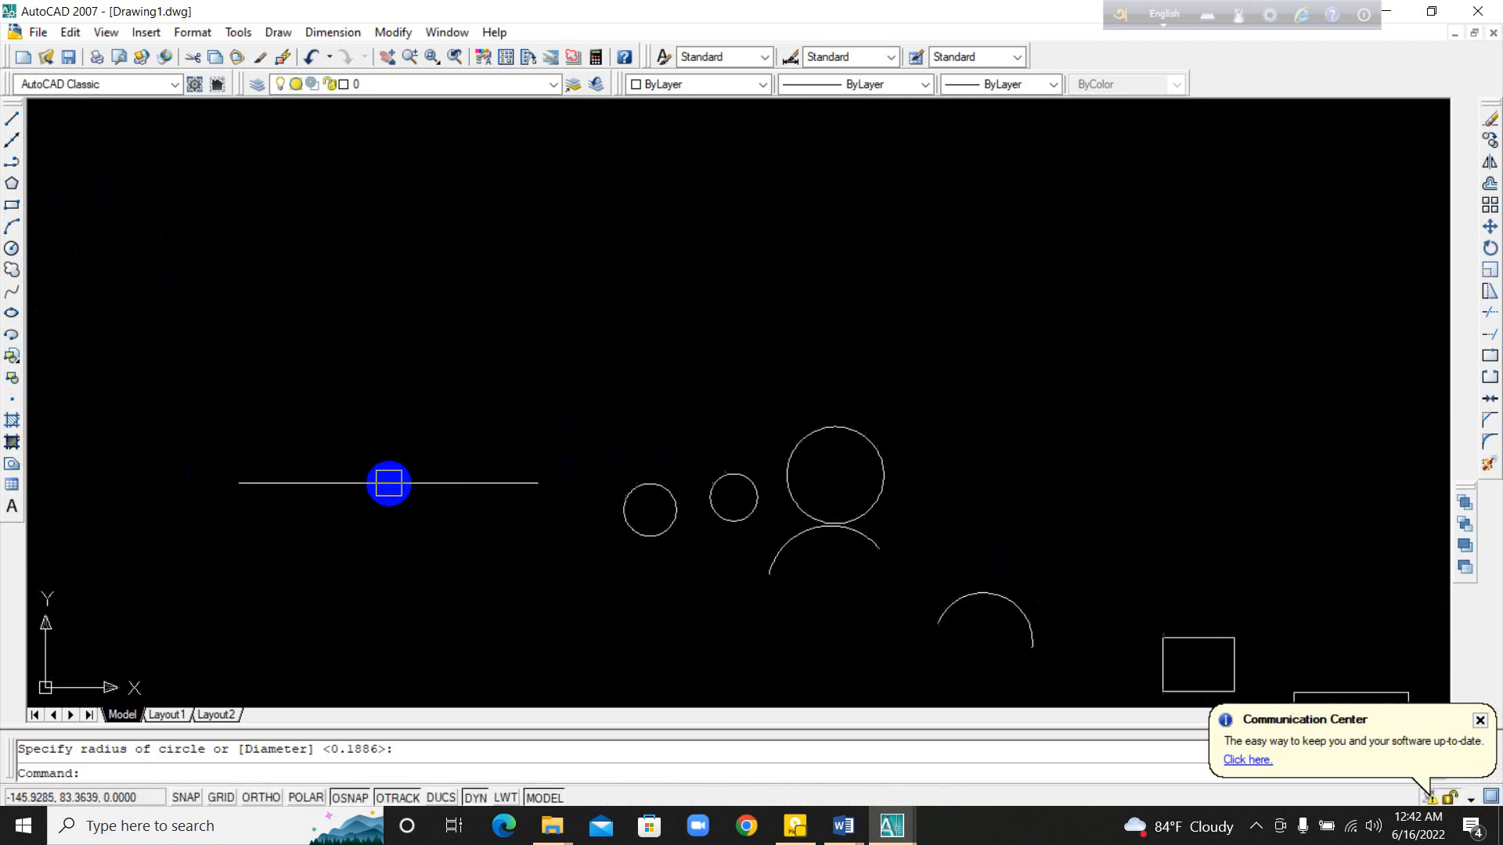
middle_click_drag(869, 577, 802, 502)
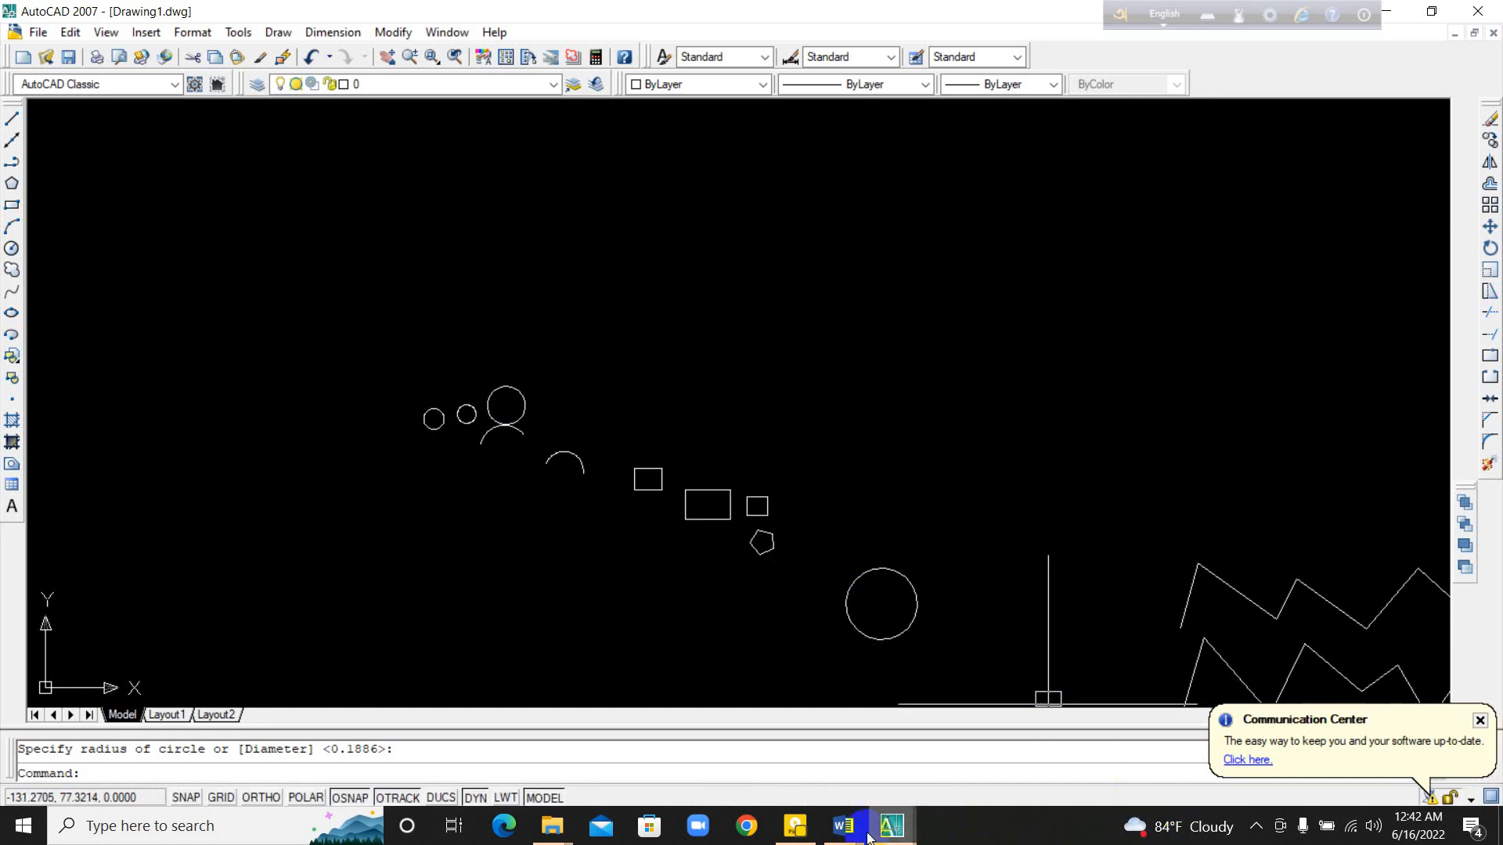
Step: Switch to the Thanks document in Word and show the hidden system tray icons
mouse_move(853, 830)
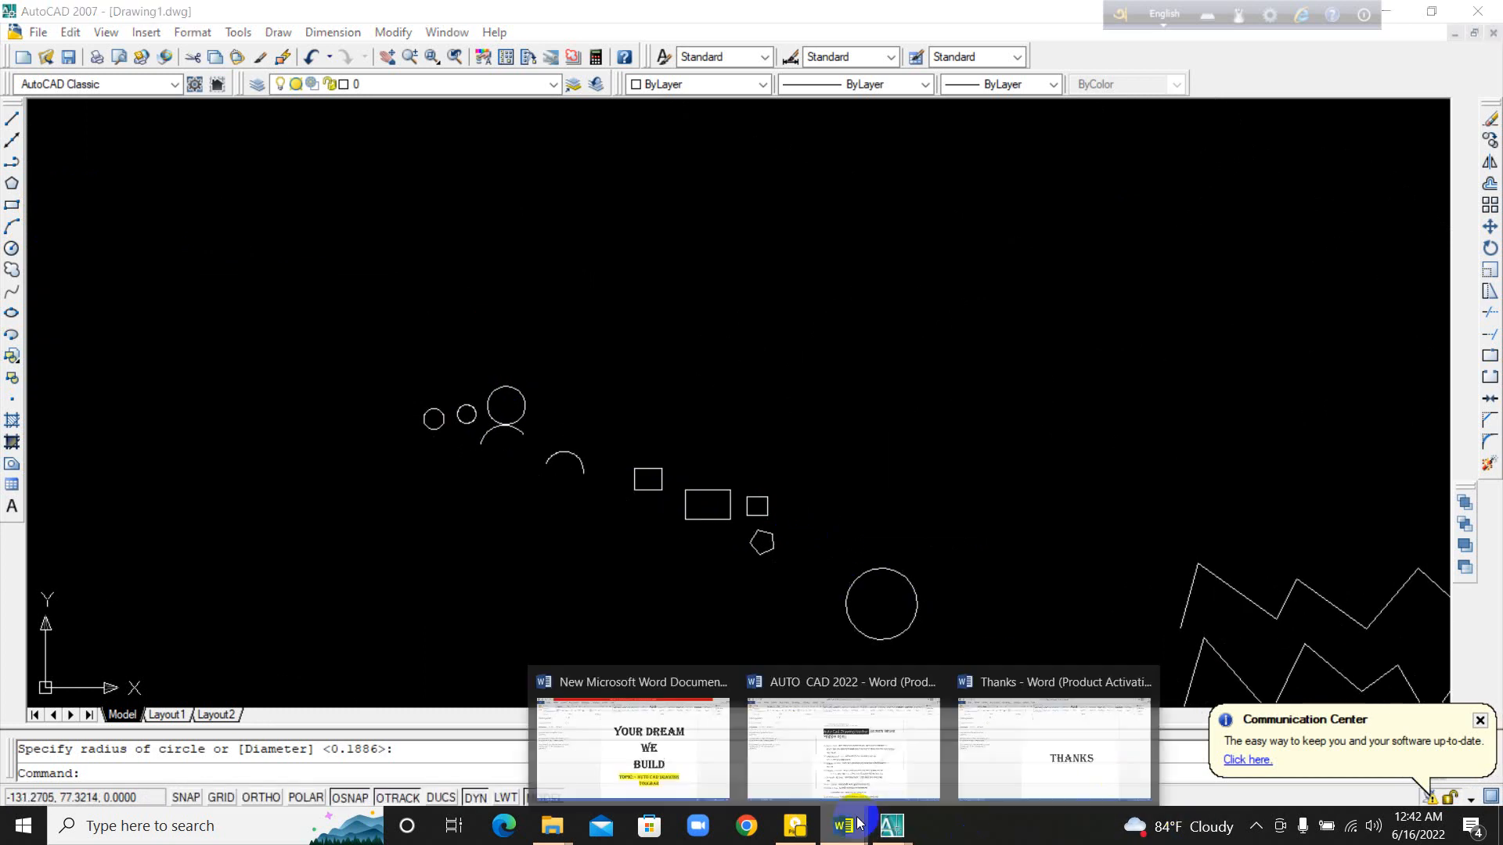
left_click(1051, 771)
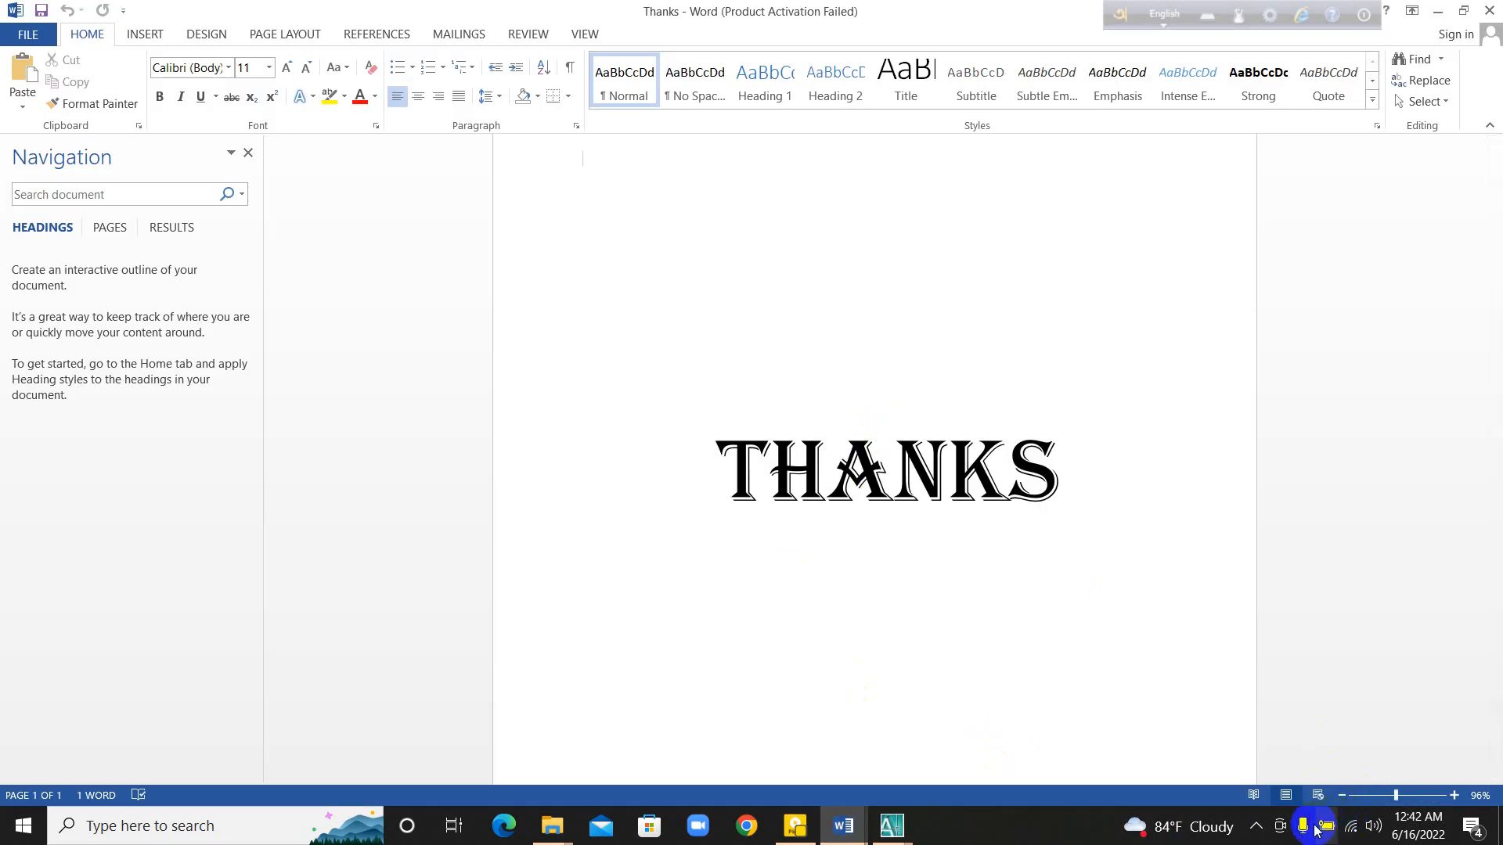
left_click(1255, 828)
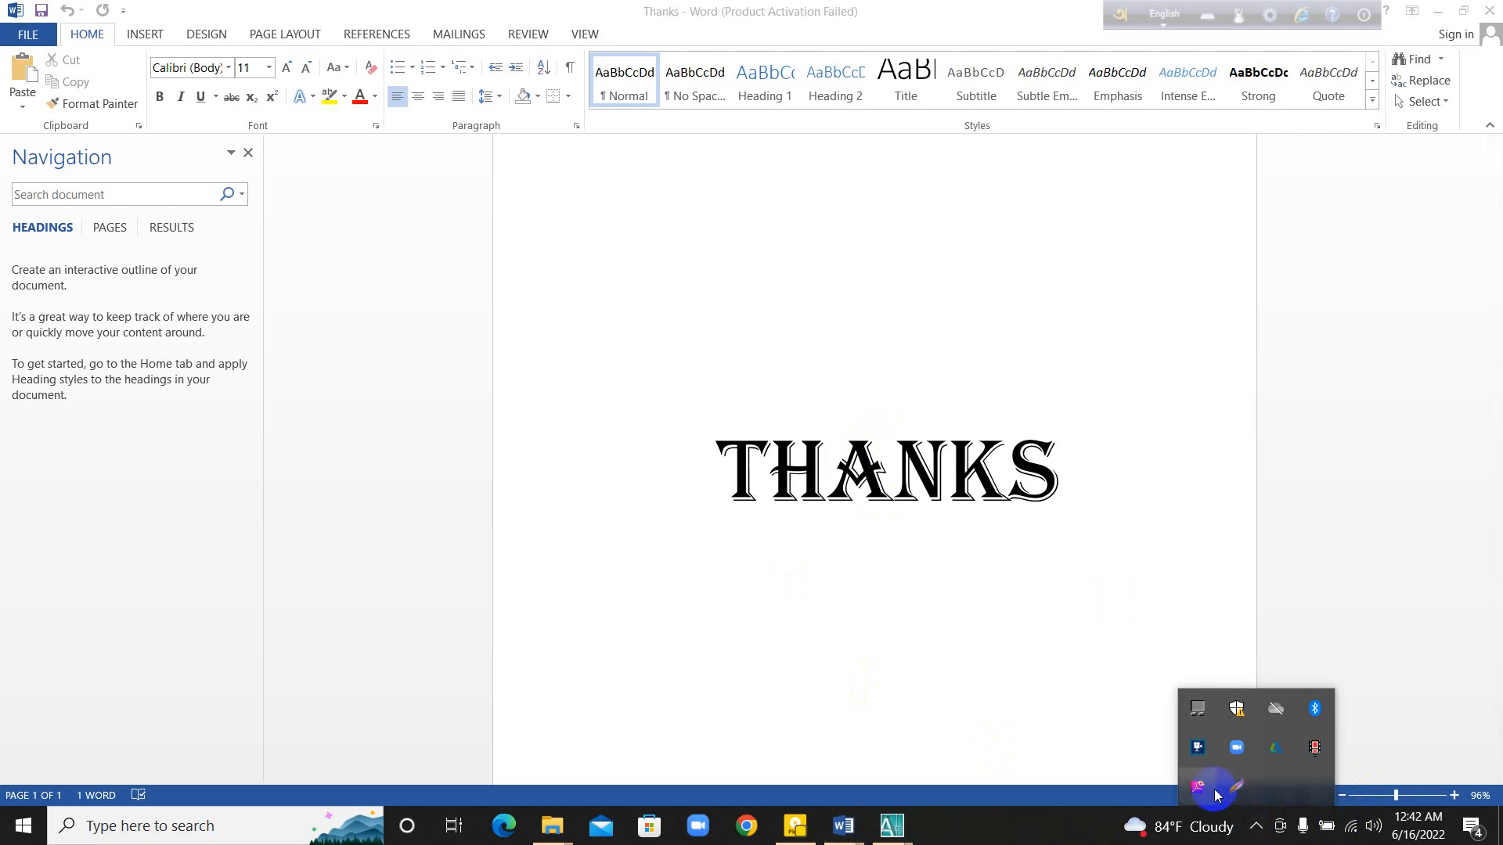